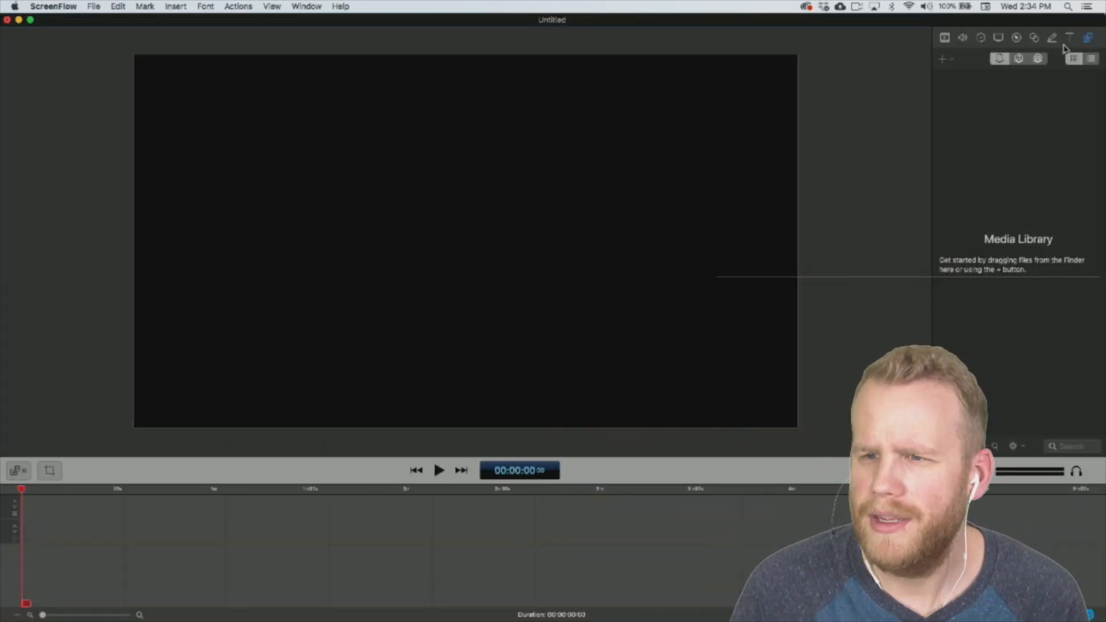
Reopen ScreenFlow and create a new 1080p HD document, 1920 x 1080, with a 60 fps timeline.
click(1039, 59)
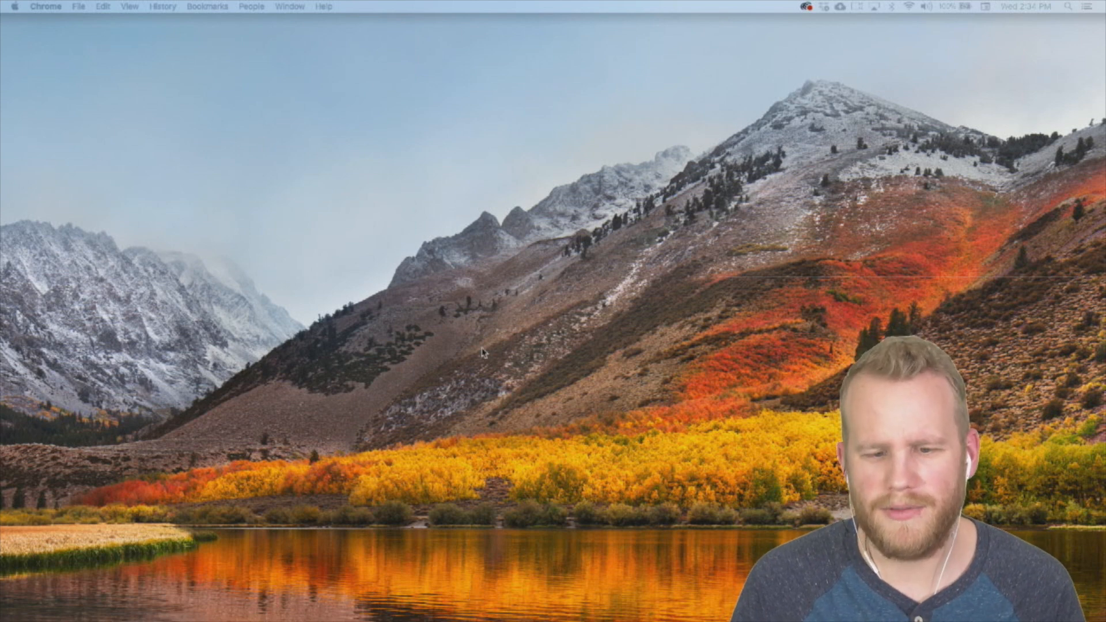
click(474, 393)
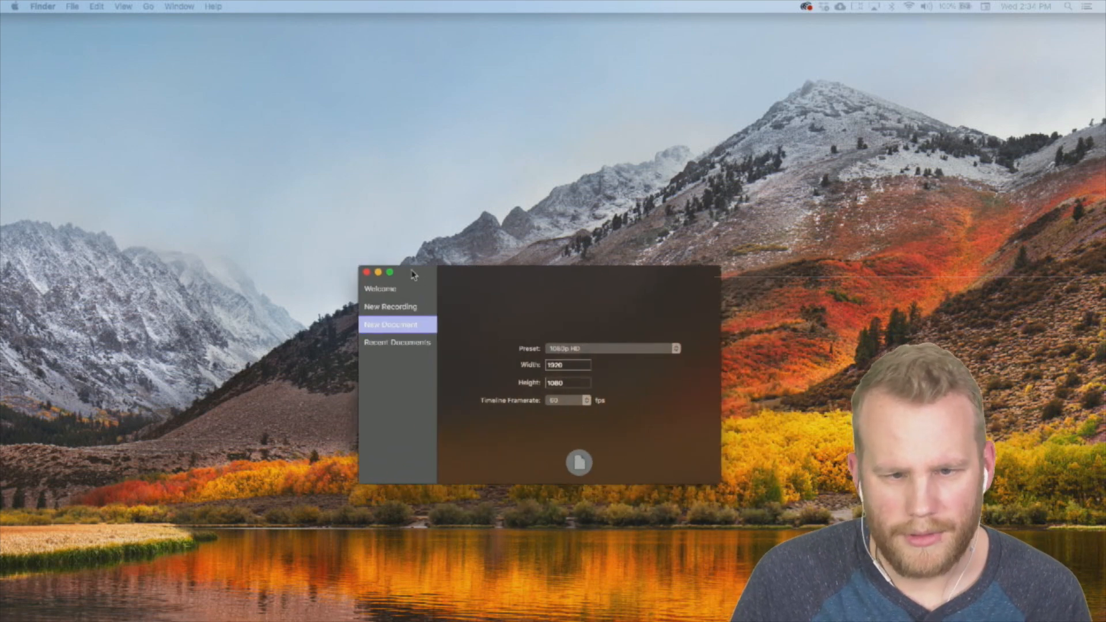
click(376, 305)
click(381, 324)
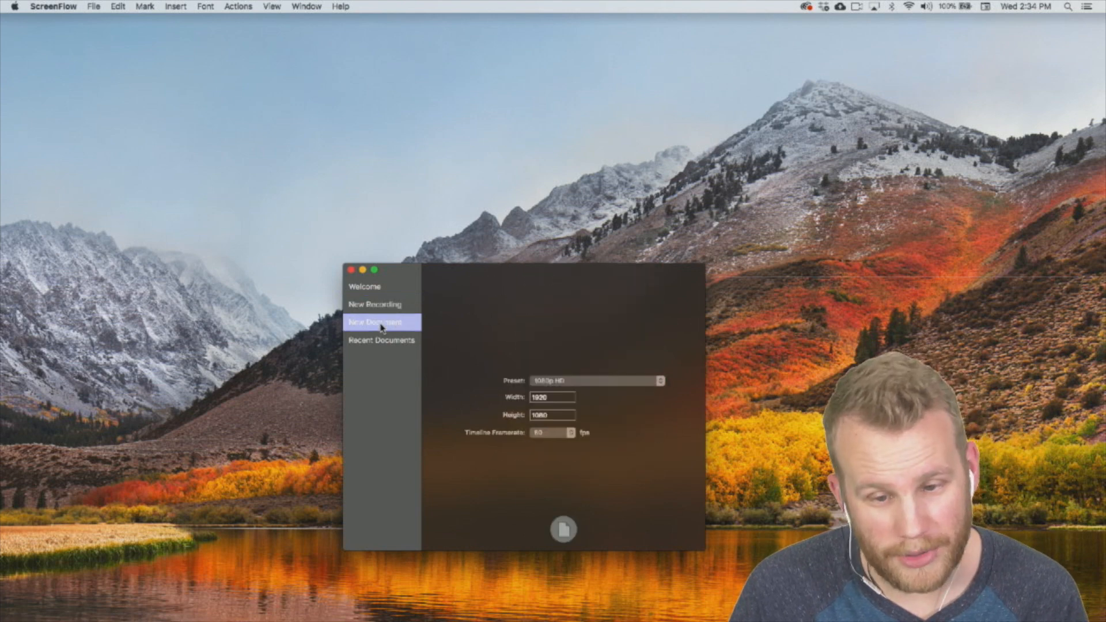
click(562, 528)
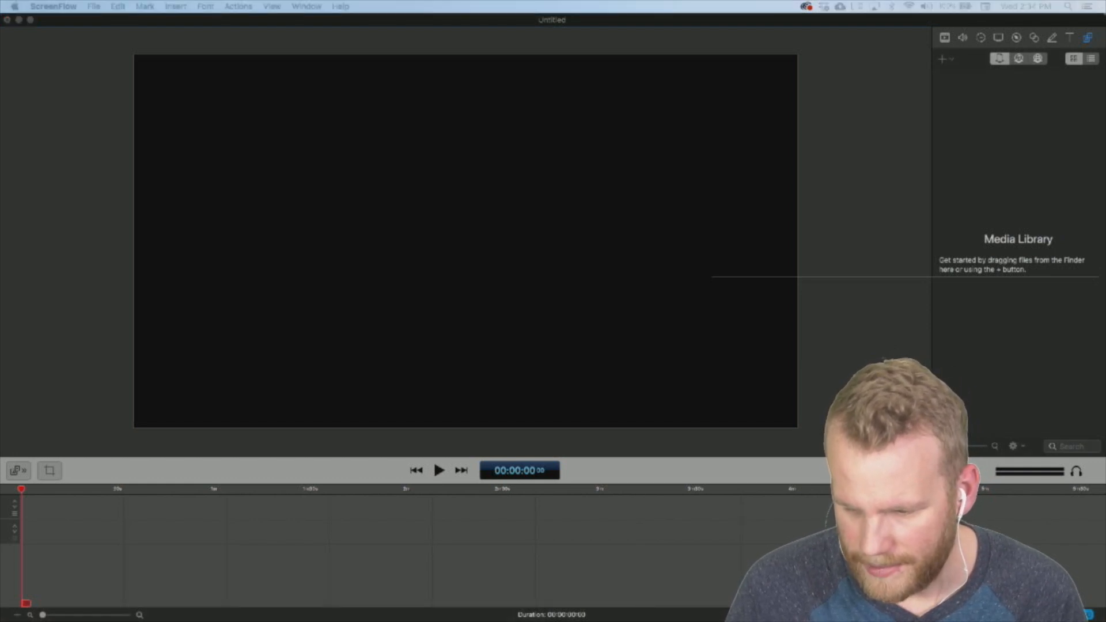
Try ScreenFlow.mp4 as the timeline clip, dismissing the crash report, and delete it from the timeline.
mouse_move(457, 593)
mouse_down()
mouse_move(630, 557)
mouse_move(612, 539)
mouse_move(24, 505)
mouse_up()
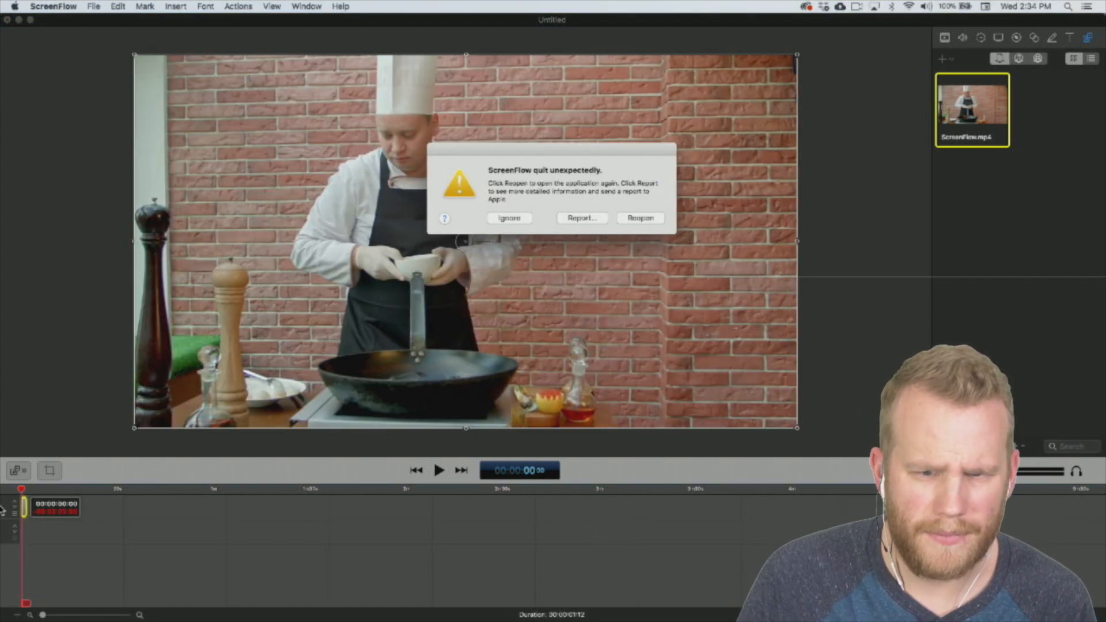
click(509, 222)
key(space)
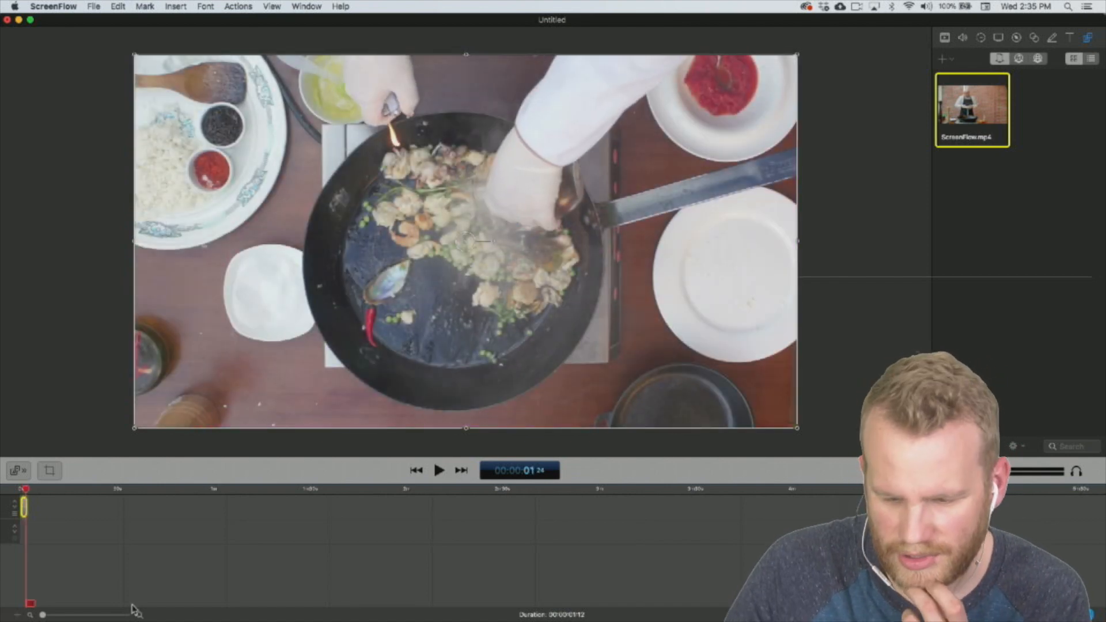
key(Delete)
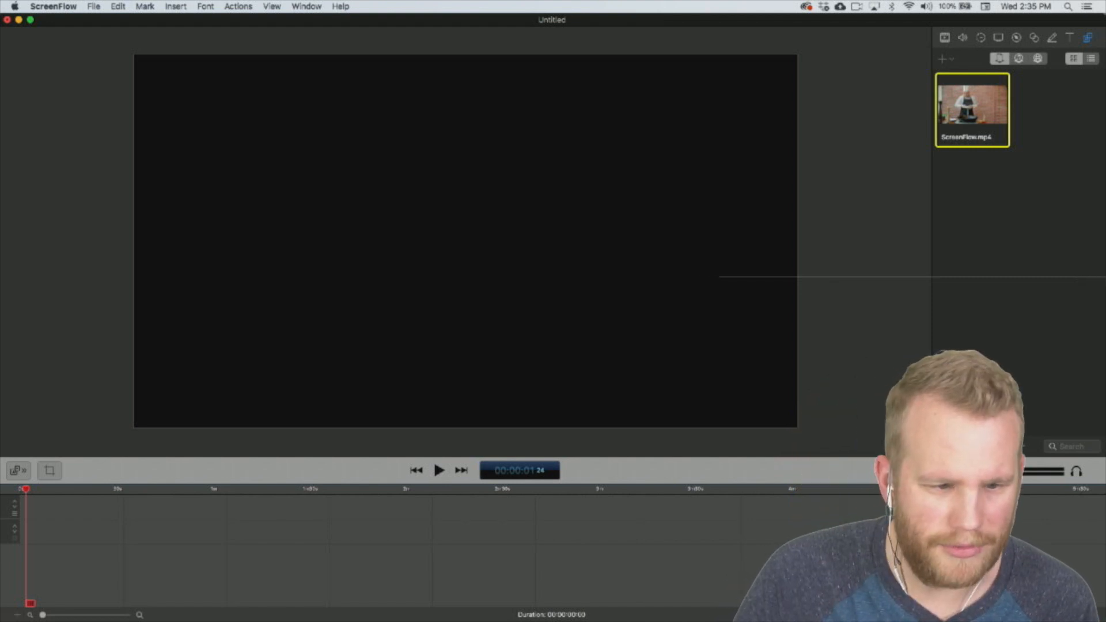
Add the WC 9 New Features video at the start of the timeline, and detach and delete its audio.
drag(104, 619, 31, 508)
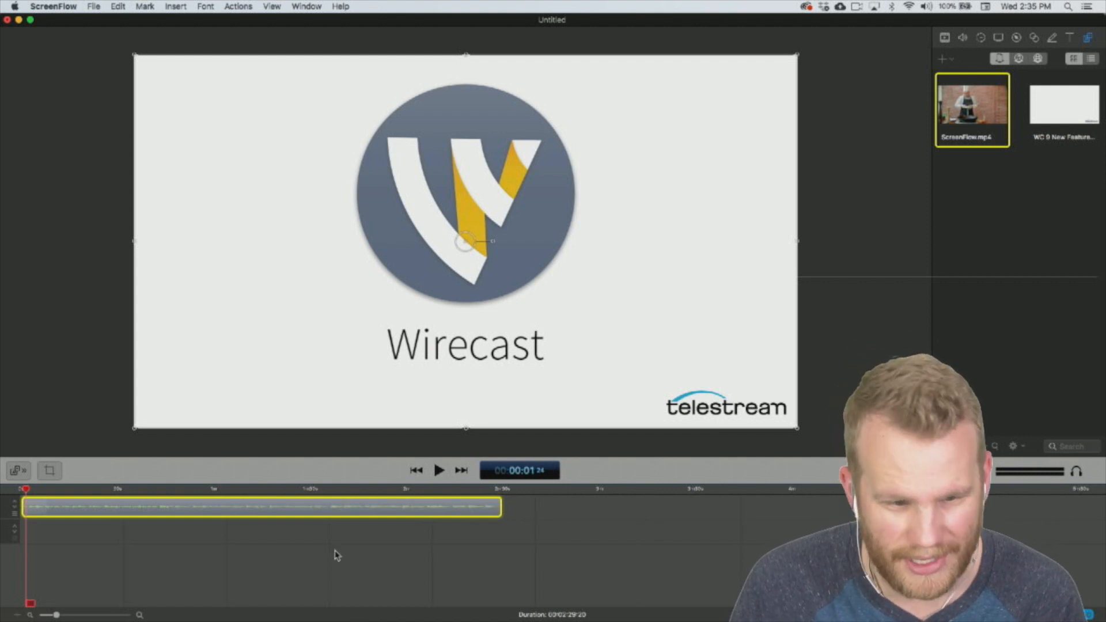
right_click(348, 514)
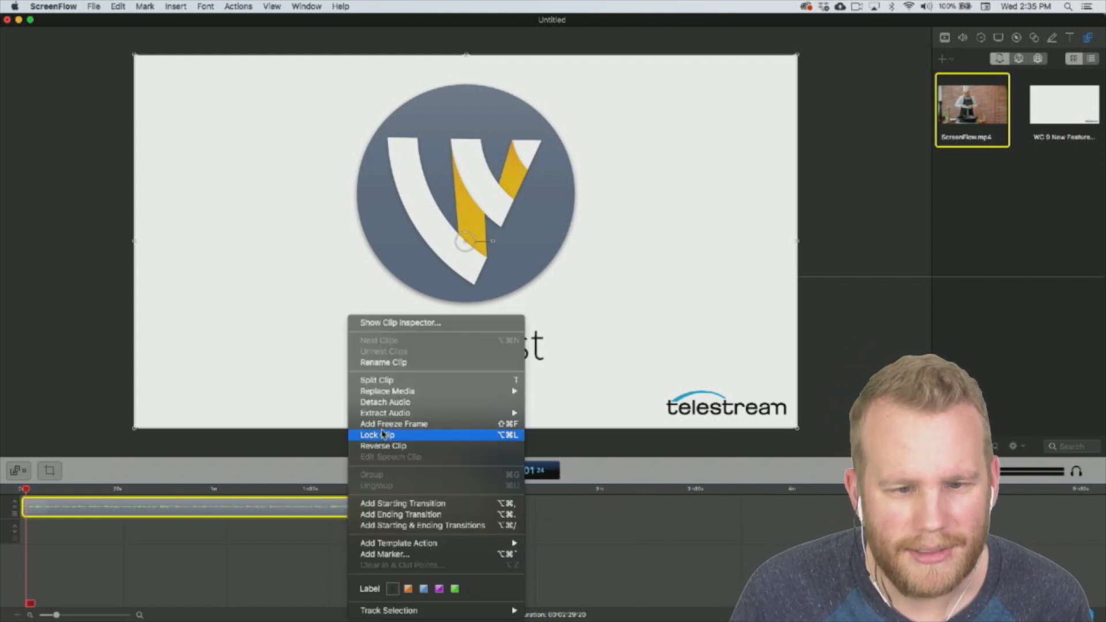
click(391, 407)
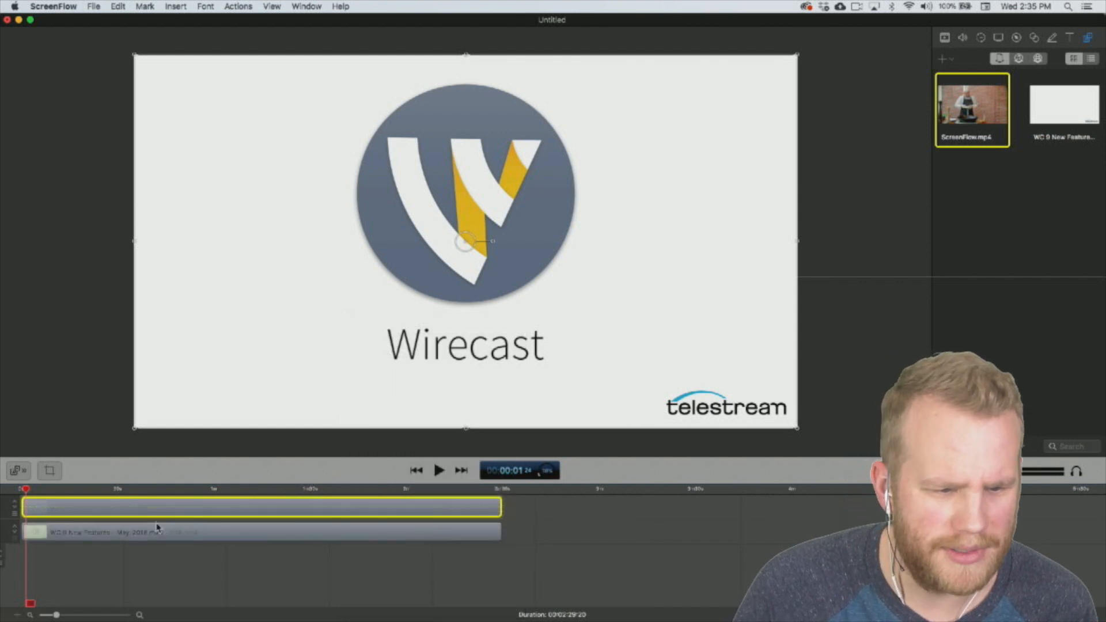
click(141, 526)
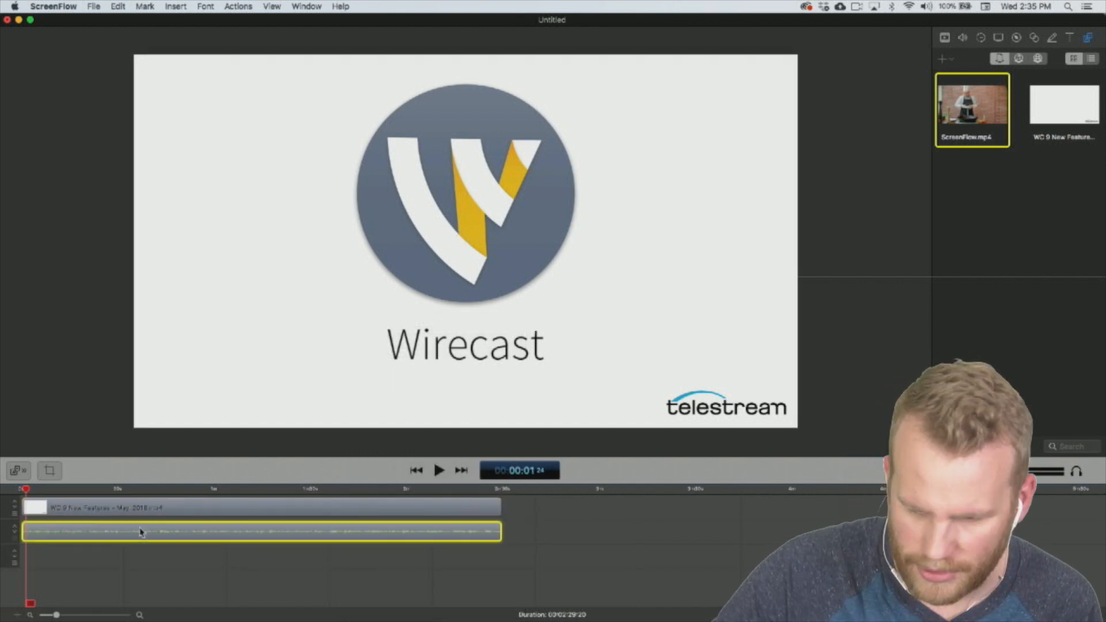
key(Delete)
Preview several parts of the WC 9 New Features clip and pause playback at about 37 seconds.
key(space)
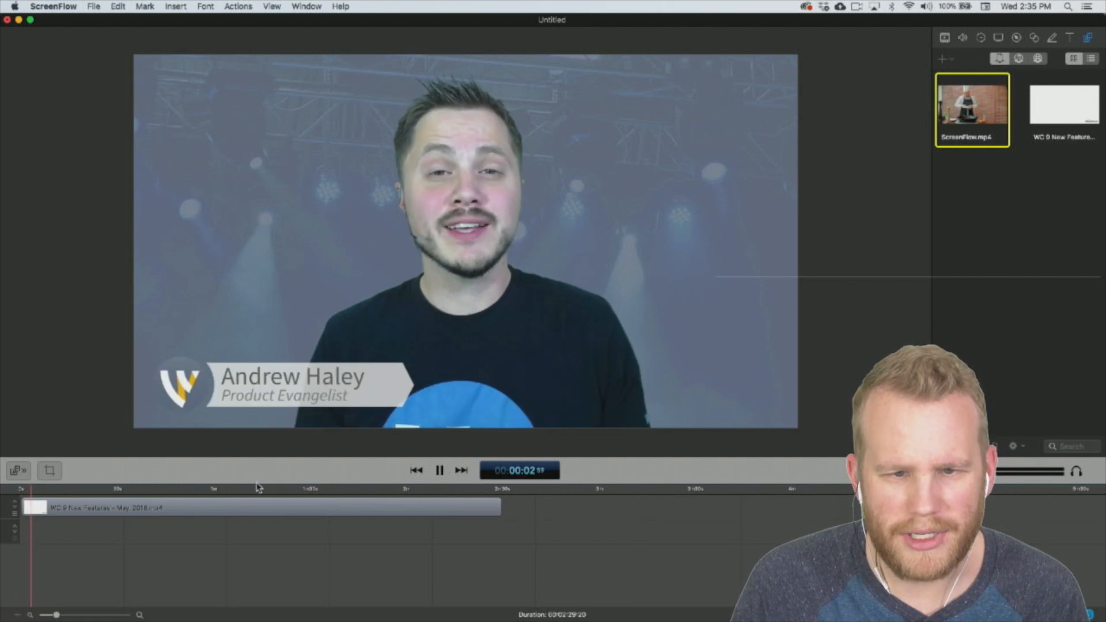
click(369, 489)
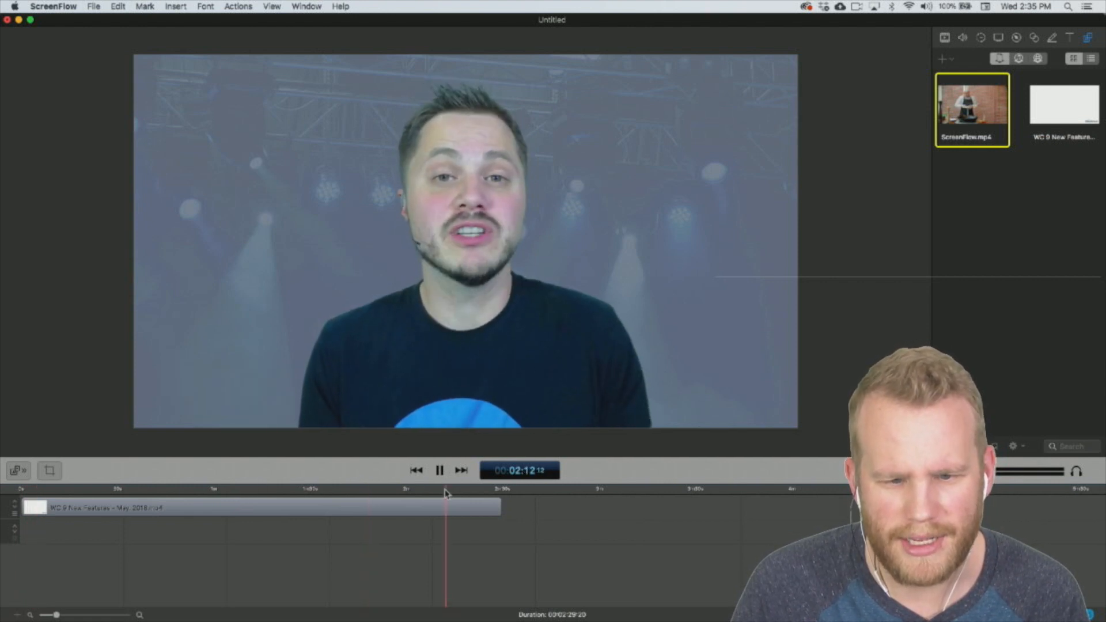
click(141, 489)
key(space)
key(space)
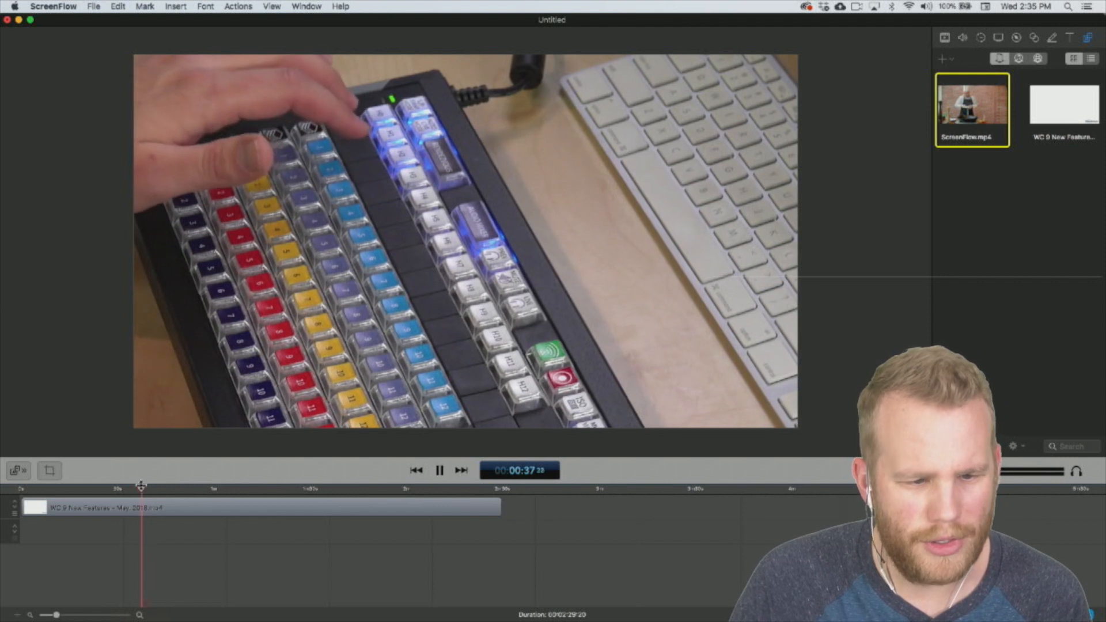
key(space)
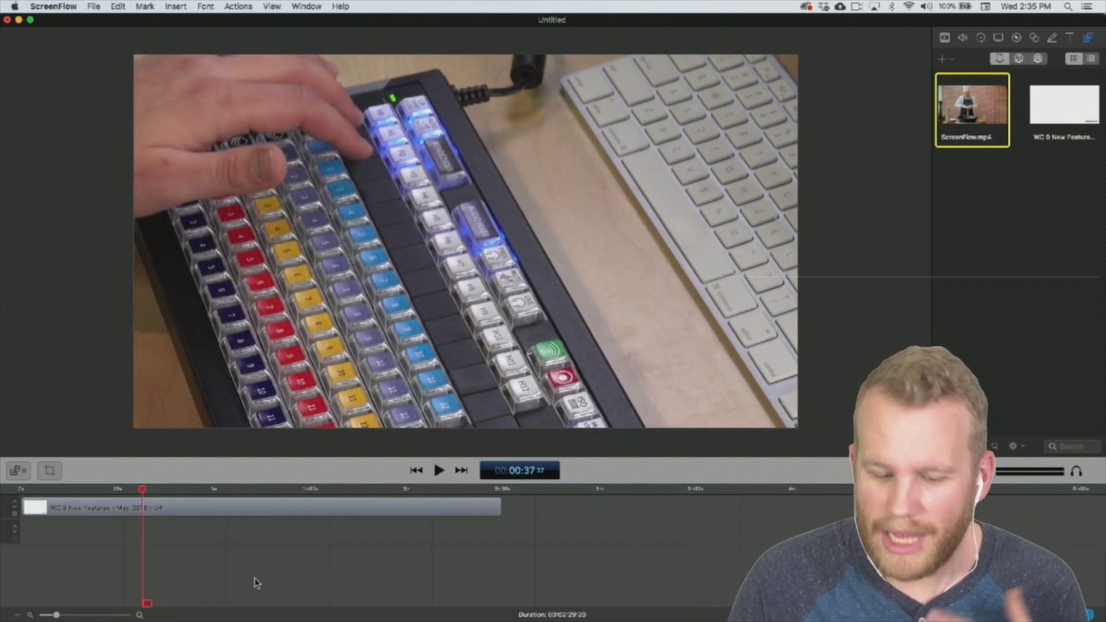
Make the video's timeline track taller and scale the timeline so the whole clip stretches across it.
click(15, 507)
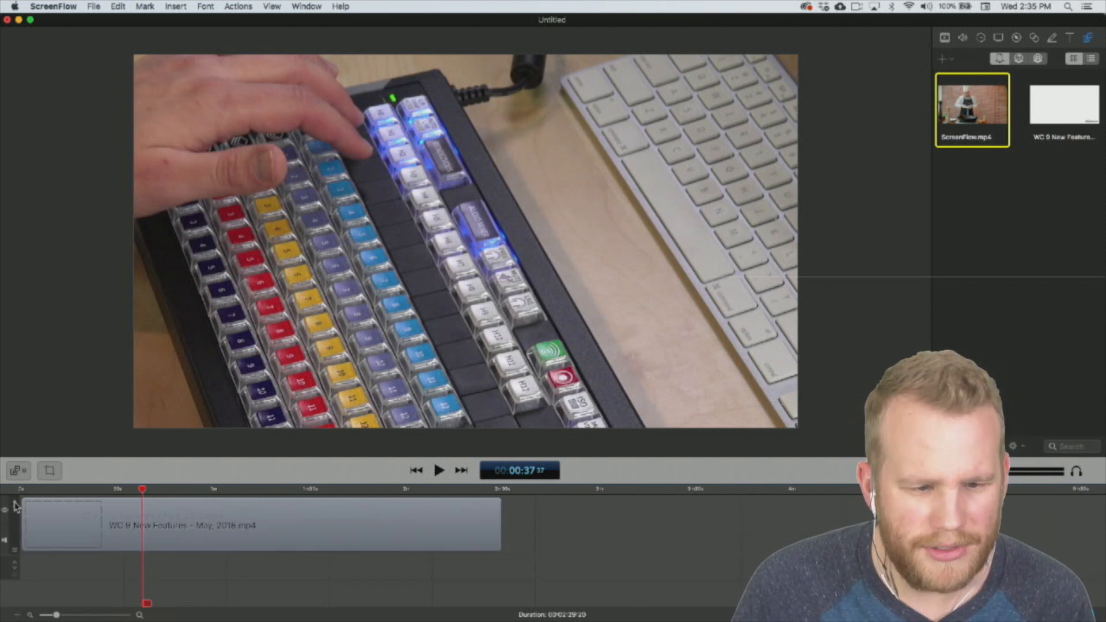
key(super+equal)
key(super+equal)
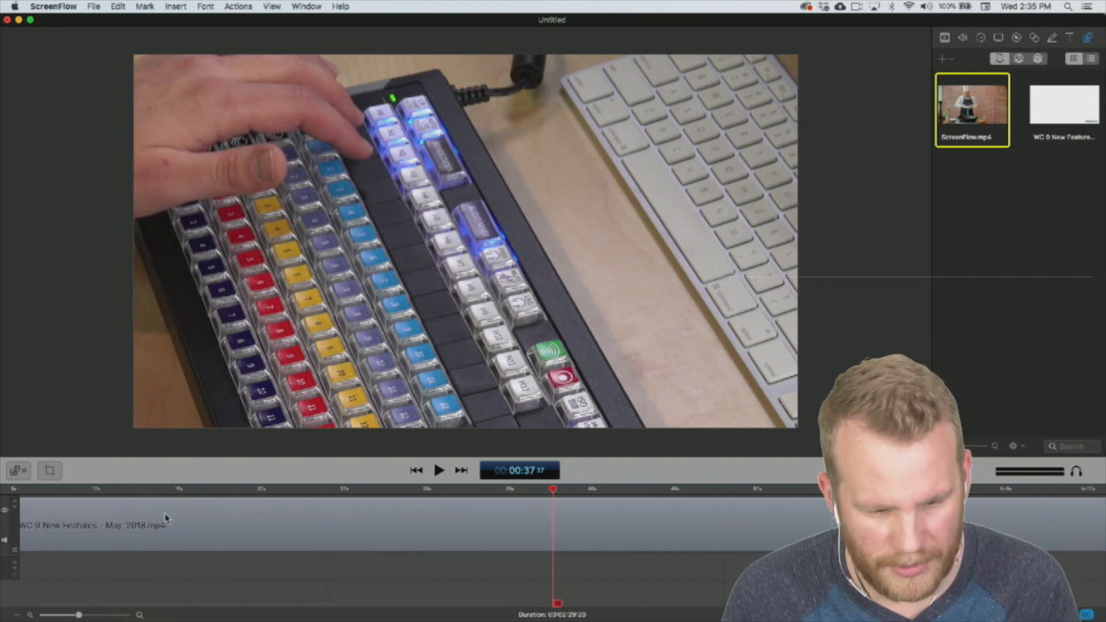
key(super+minus)
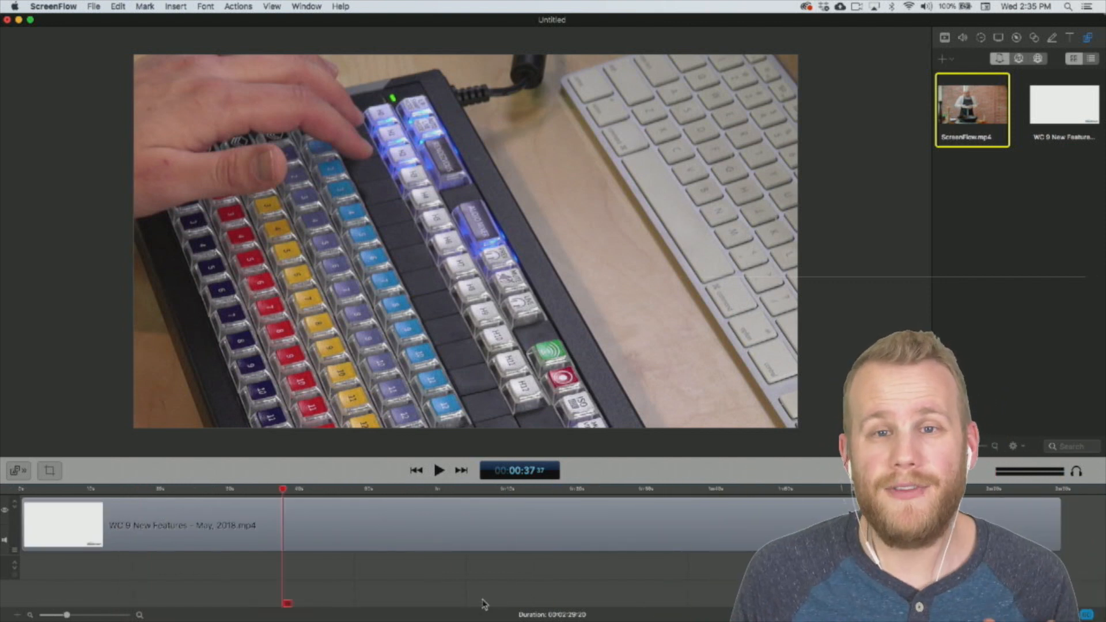
Configure a new recording with BMD HDMI as the desktop source and computer audio off, and start recording.
click(857, 7)
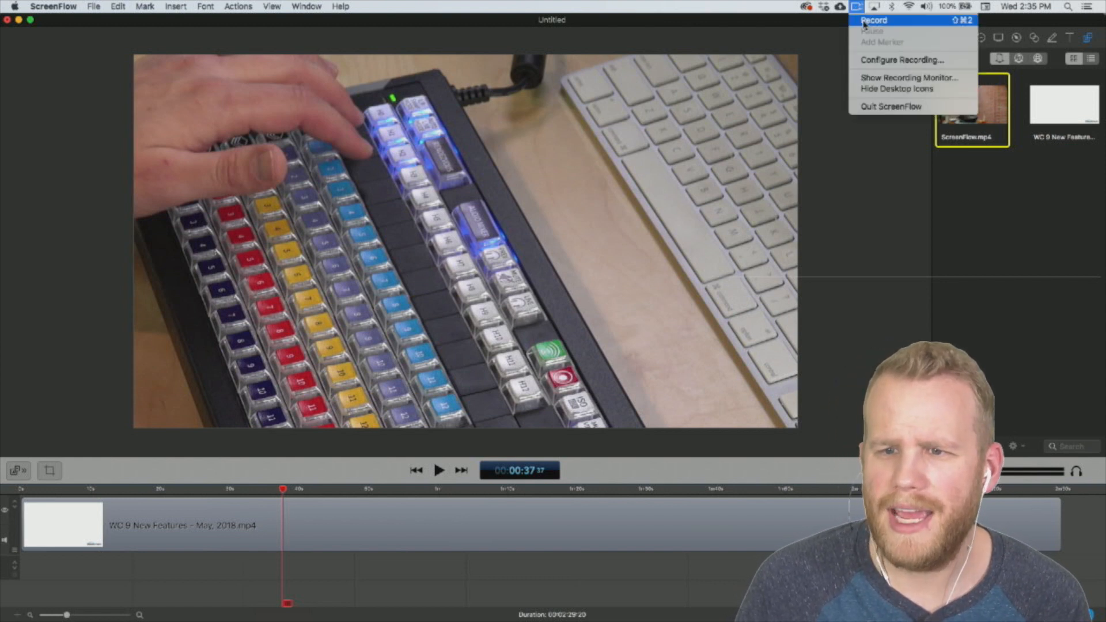
click(878, 60)
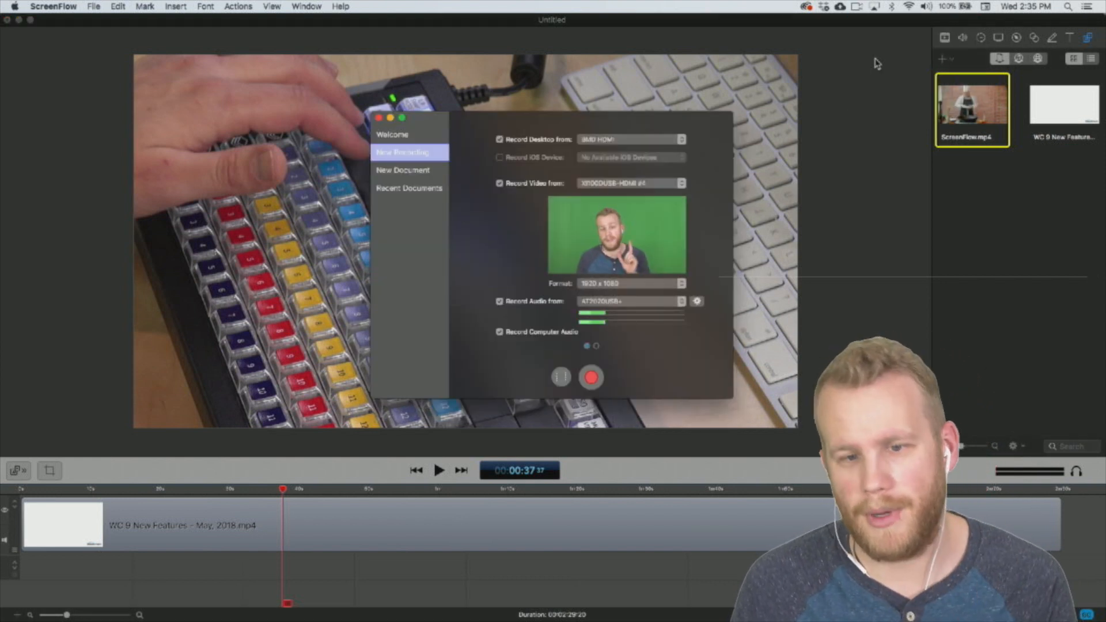
click(613, 140)
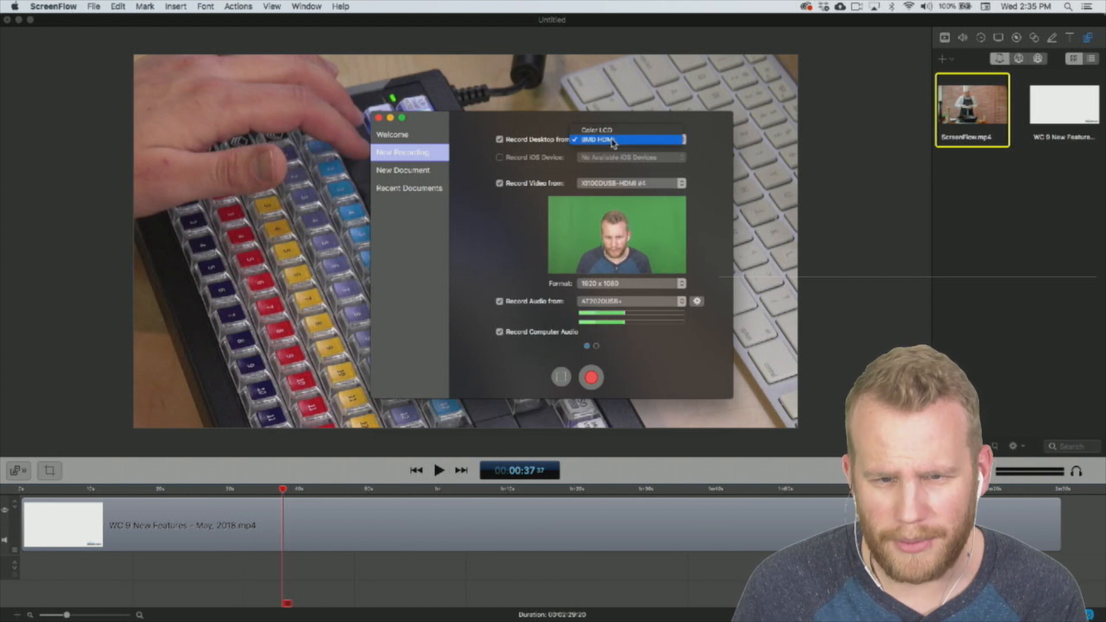
click(613, 140)
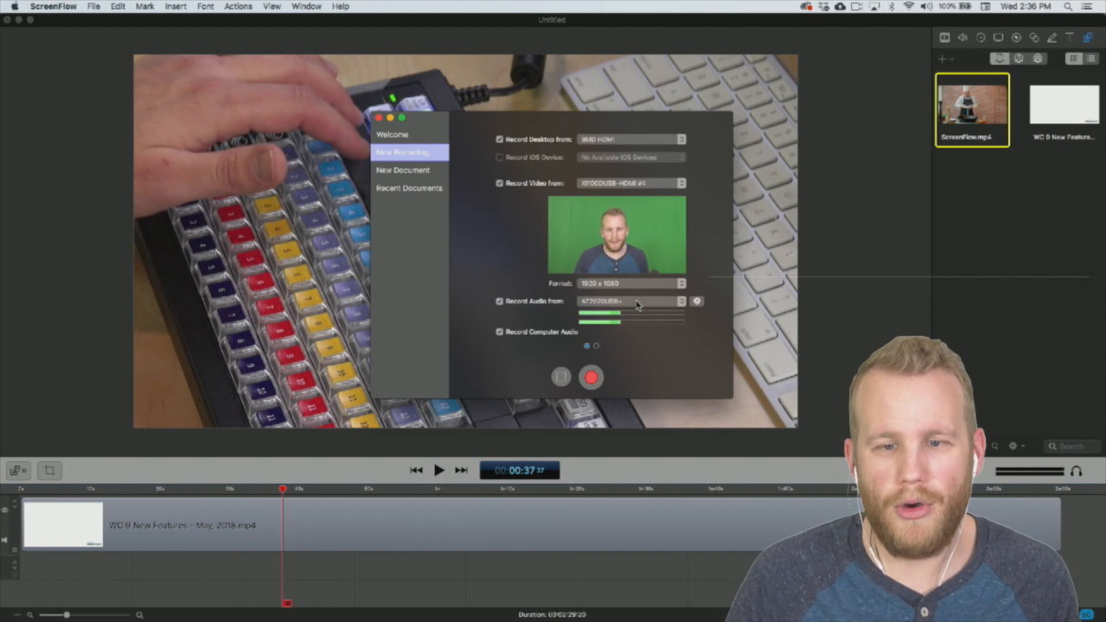
drag(633, 124, 594, 166)
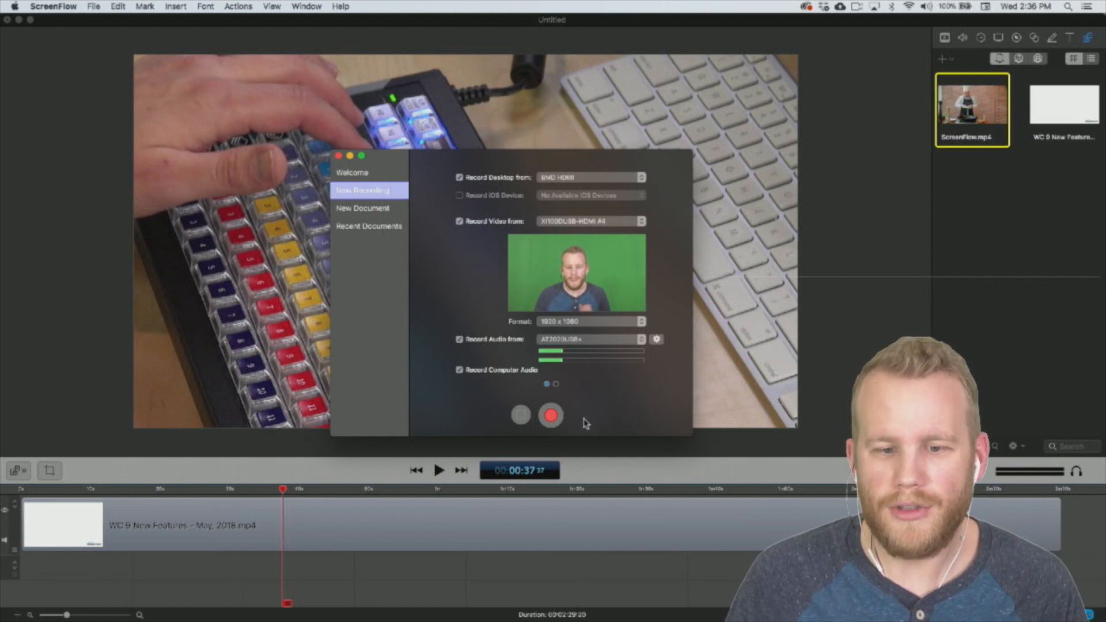
click(460, 371)
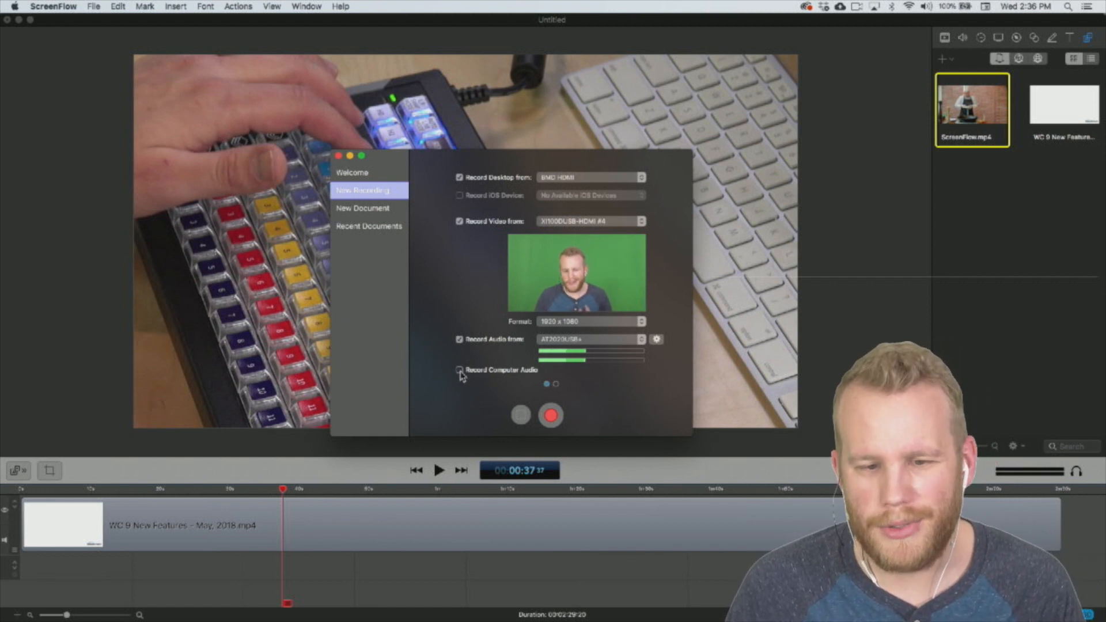
click(562, 418)
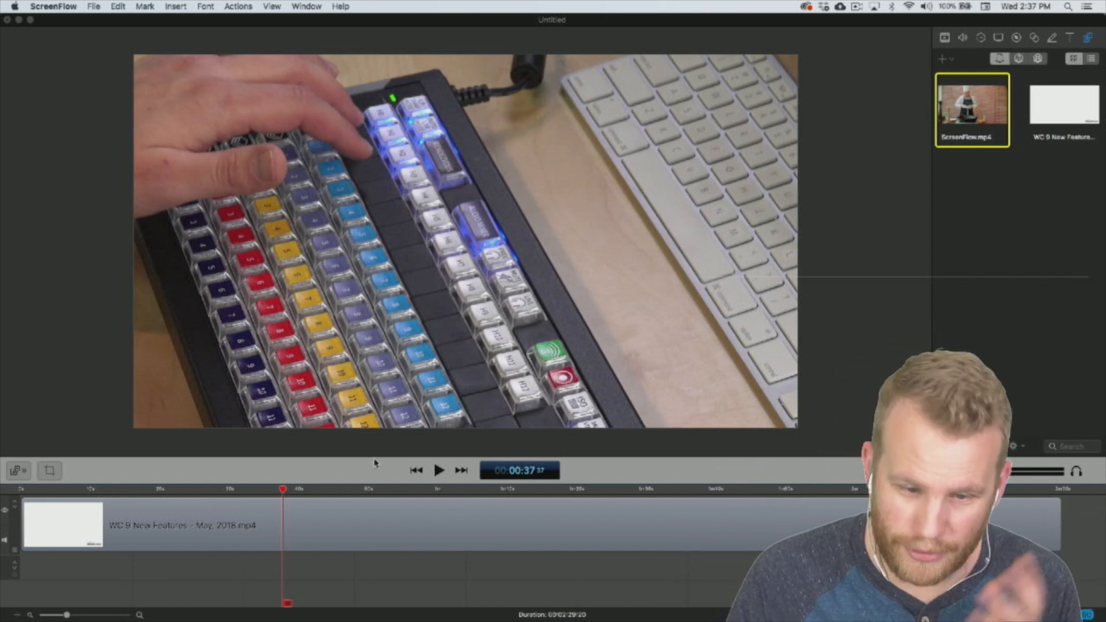
Add a video action to the WC 9 New Features clip at the playhead, about 37 seconds in.
click(381, 519)
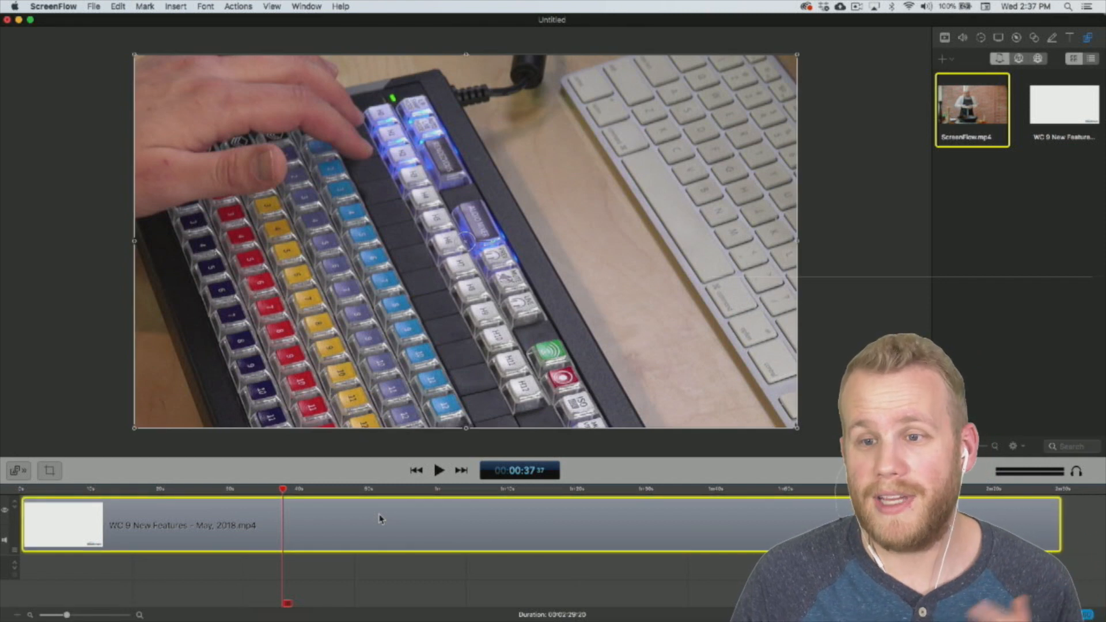
click(945, 38)
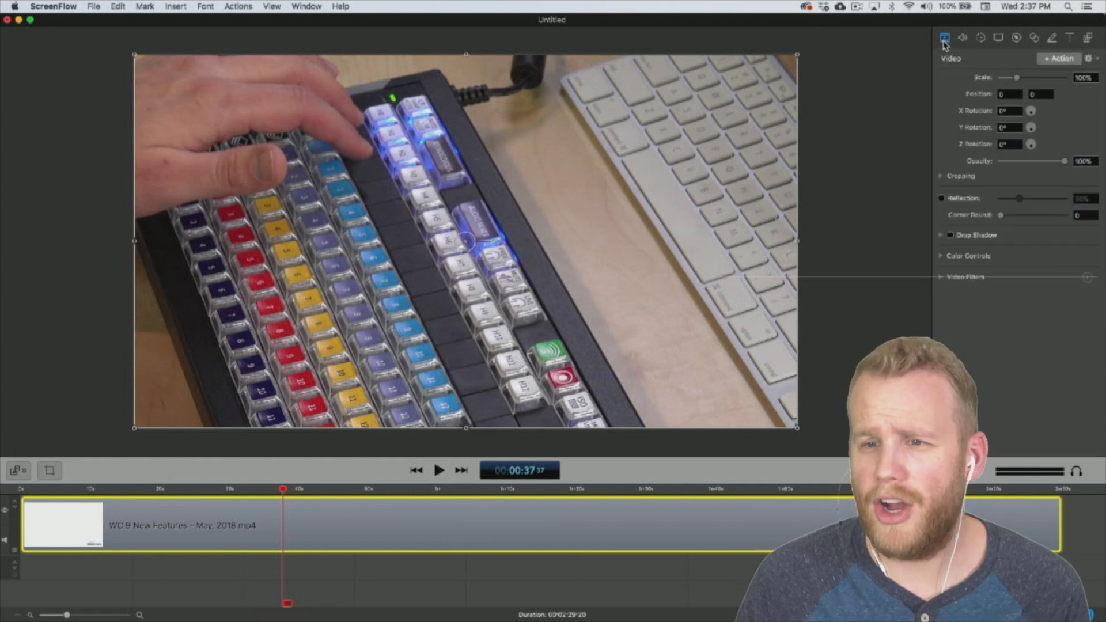
click(1065, 59)
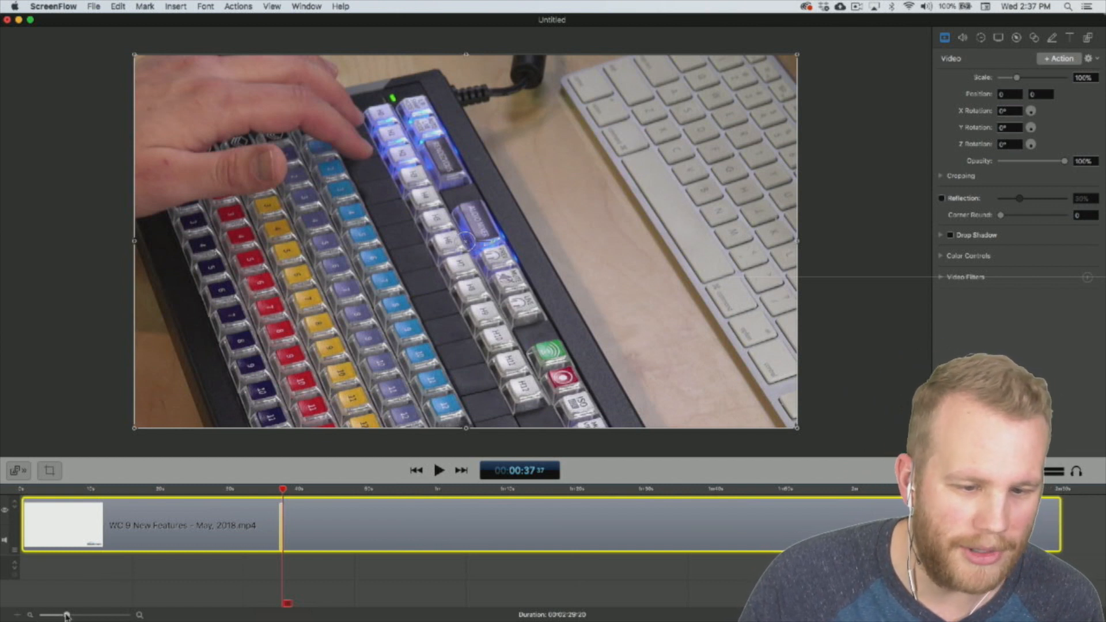
Lengthen the video action by extending its start back to about 36 seconds, and compare the frames at both ends.
drag(66, 616, 99, 615)
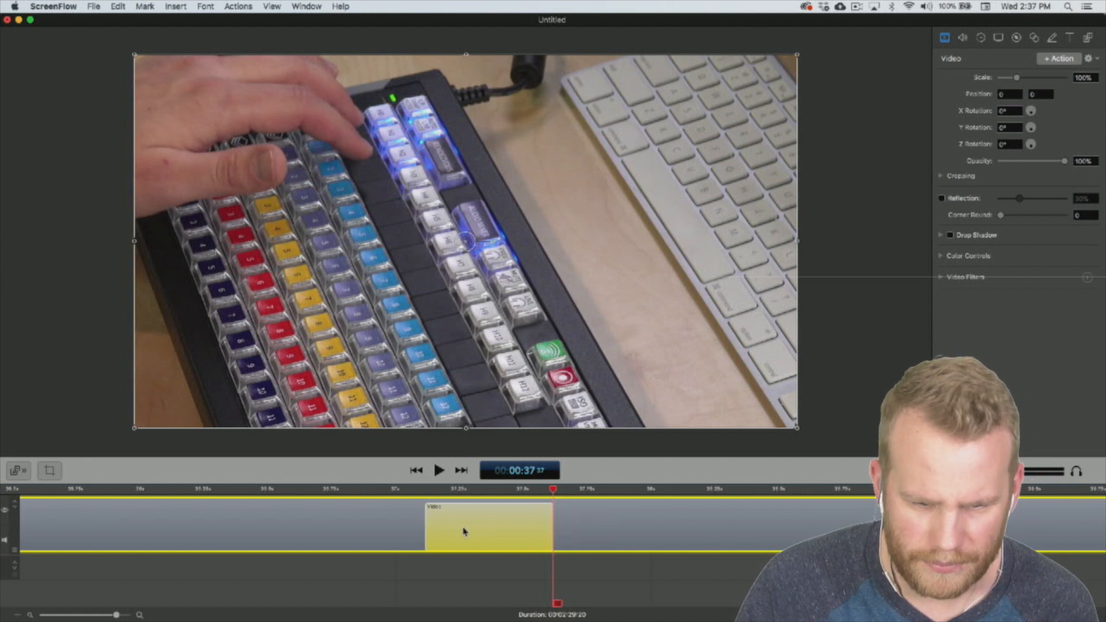
drag(426, 532, 150, 533)
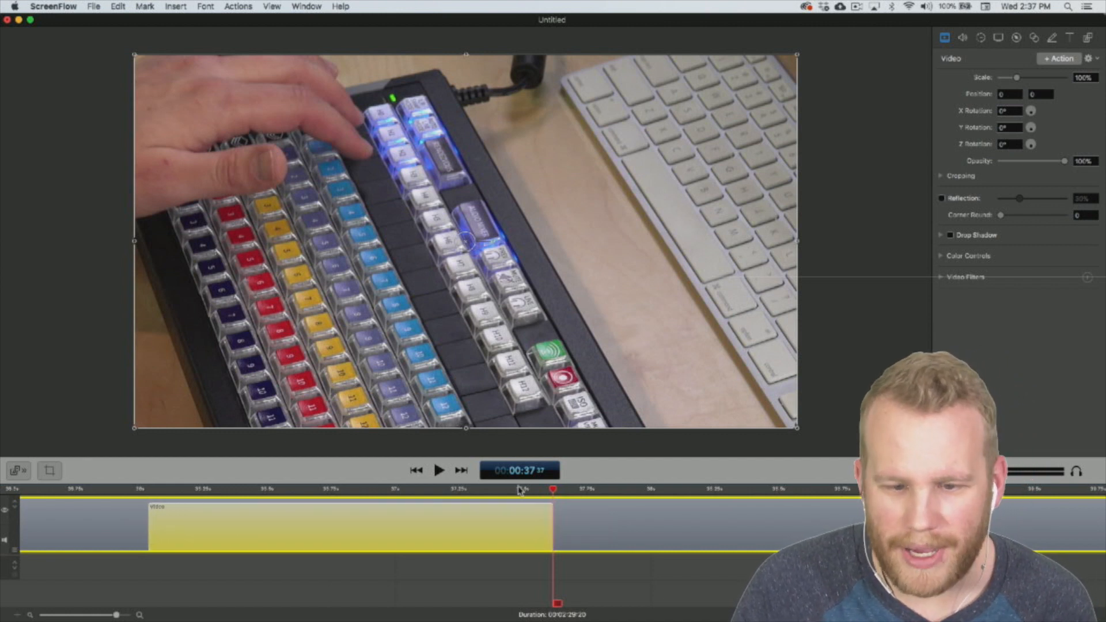
drag(556, 494, 149, 495)
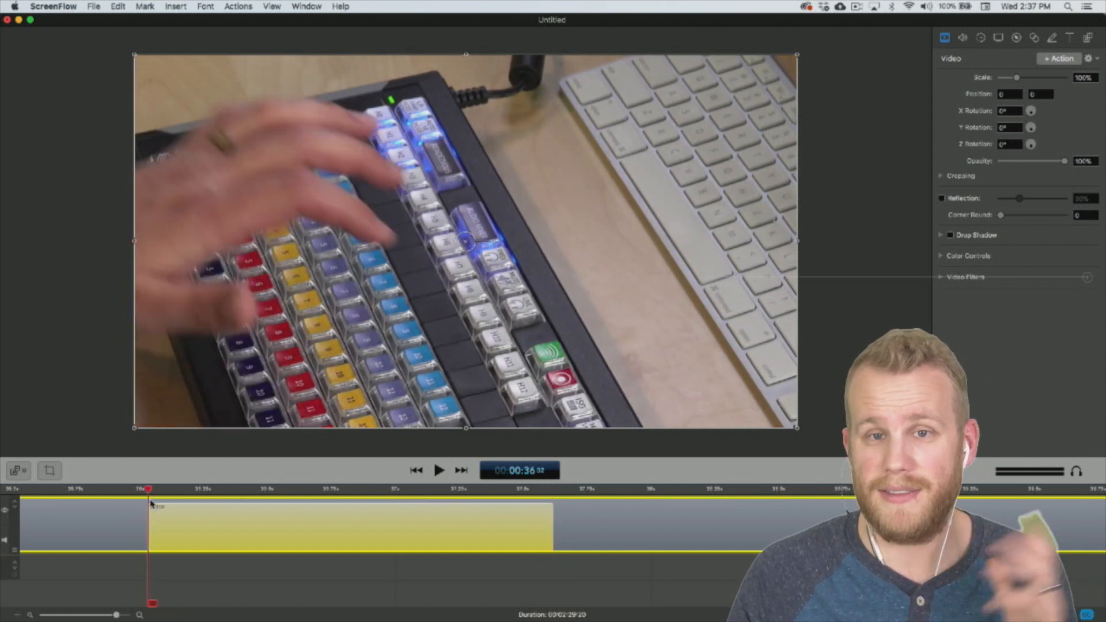
click(552, 508)
click(552, 491)
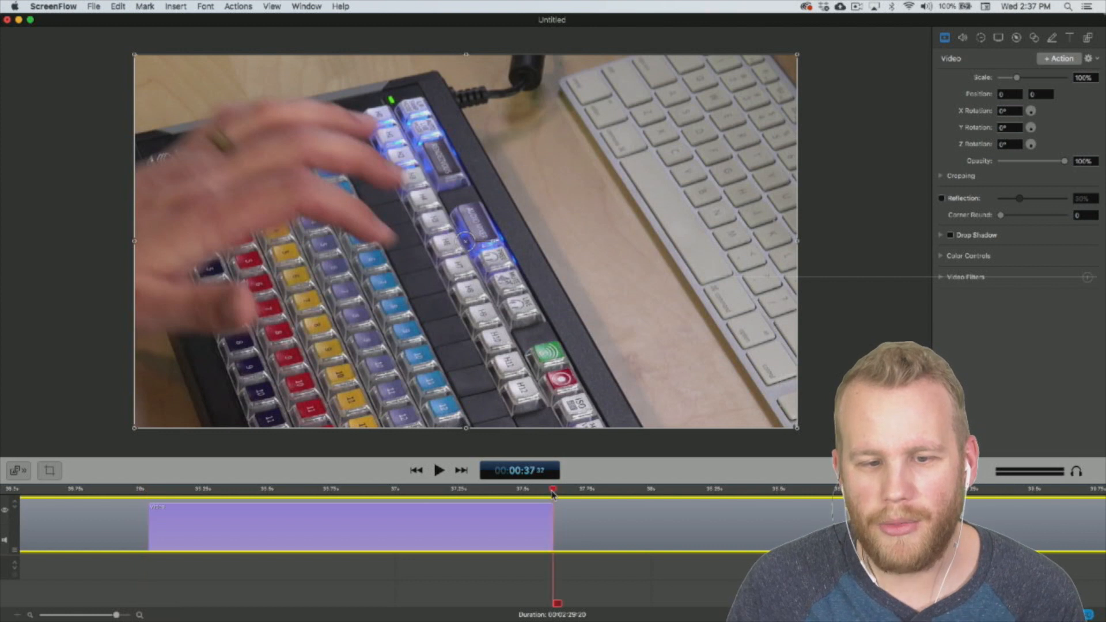
At the end of the video action, shrink the clip to about 31% and place it near the canvas's upper-left corner, about -562, 276.
click(453, 530)
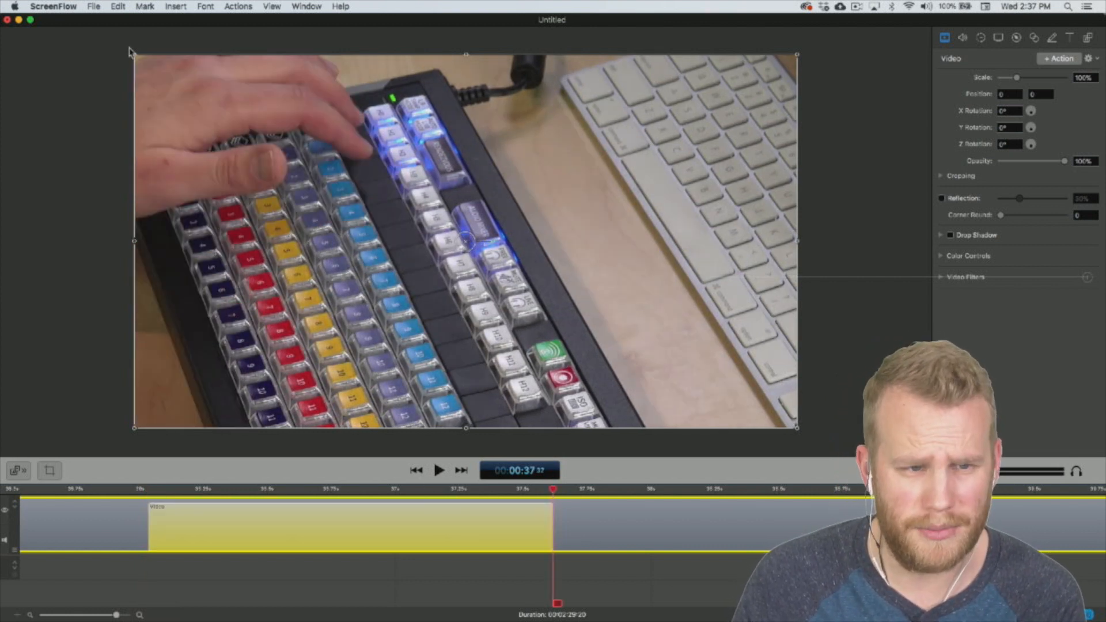
drag(134, 55, 634, 288)
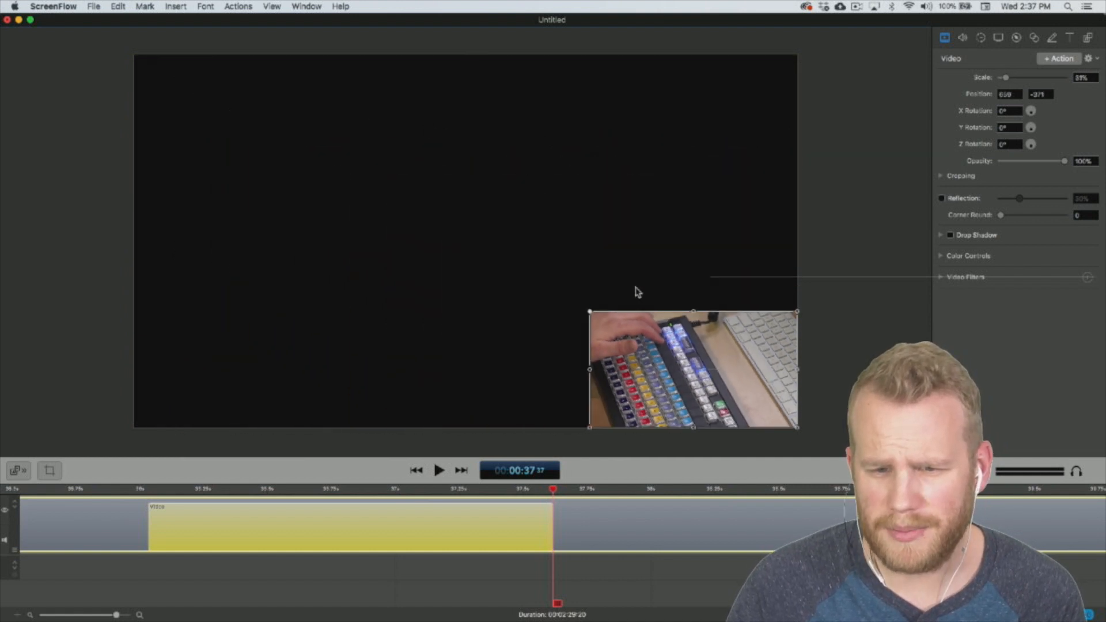
drag(672, 333, 250, 111)
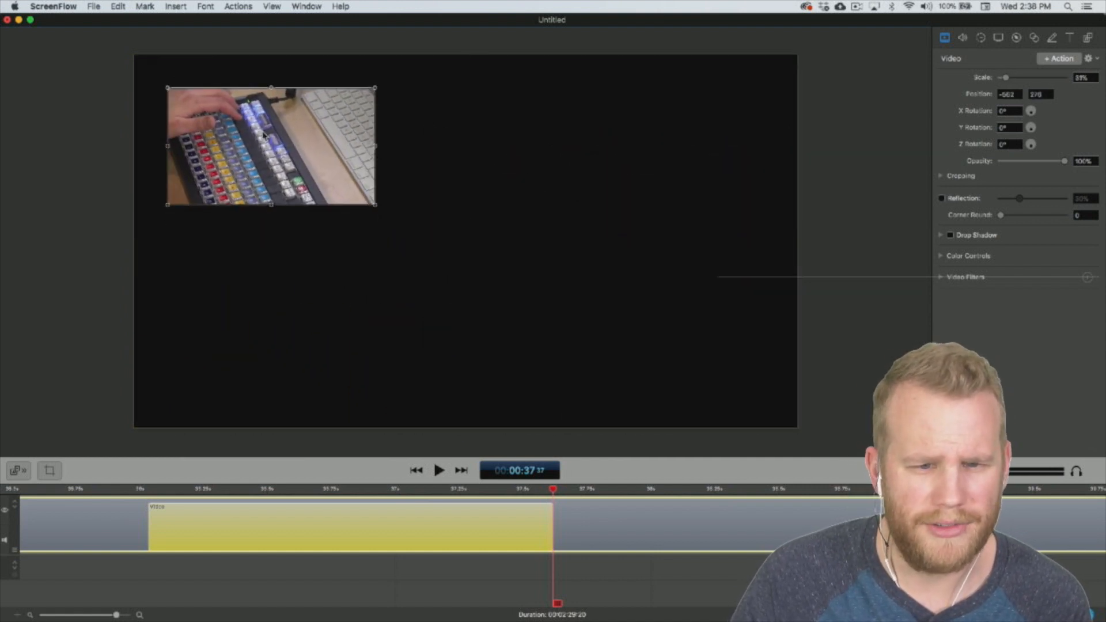
Play back the clip's video action from just before its start, at about 35 seconds, past its end.
click(655, 605)
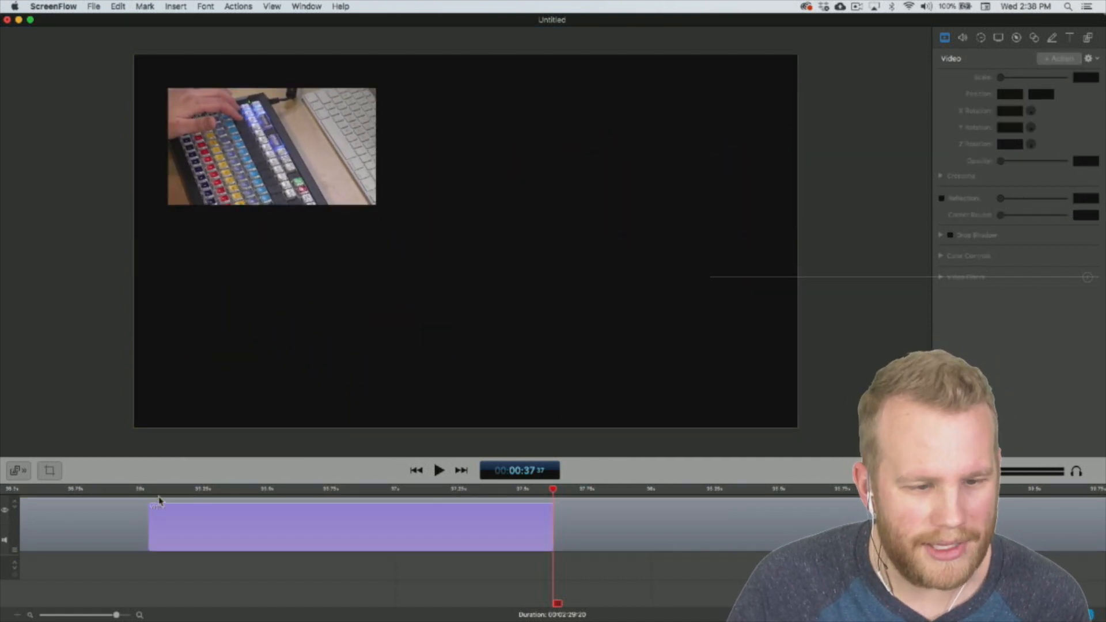
click(126, 490)
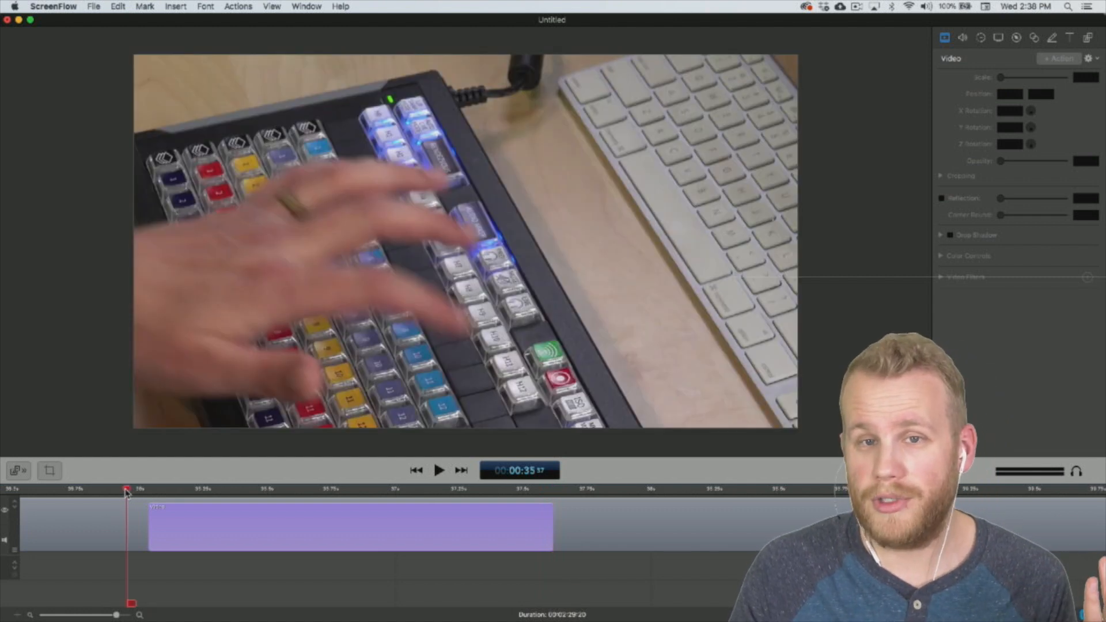
key(space)
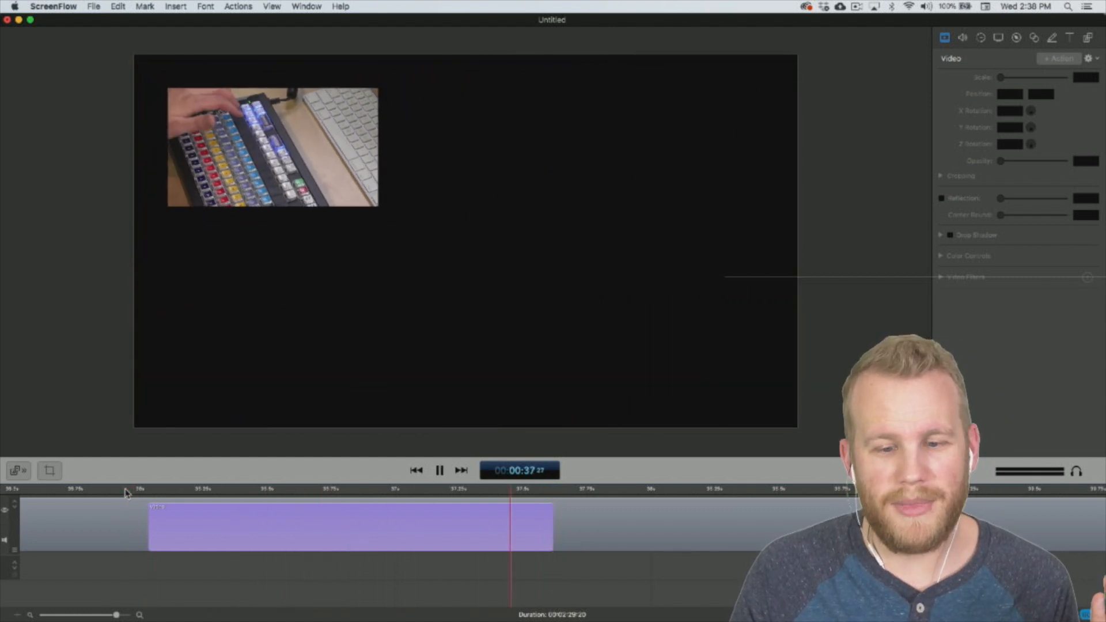
key(space)
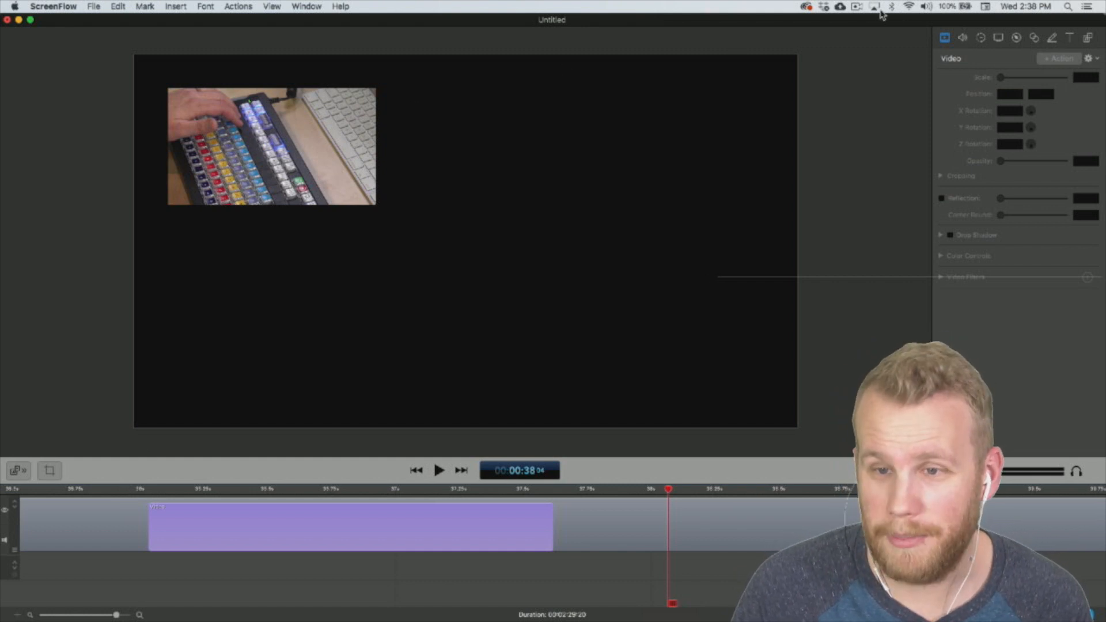
Stop the running screen recording and create a new document from it.
click(860, 6)
click(873, 30)
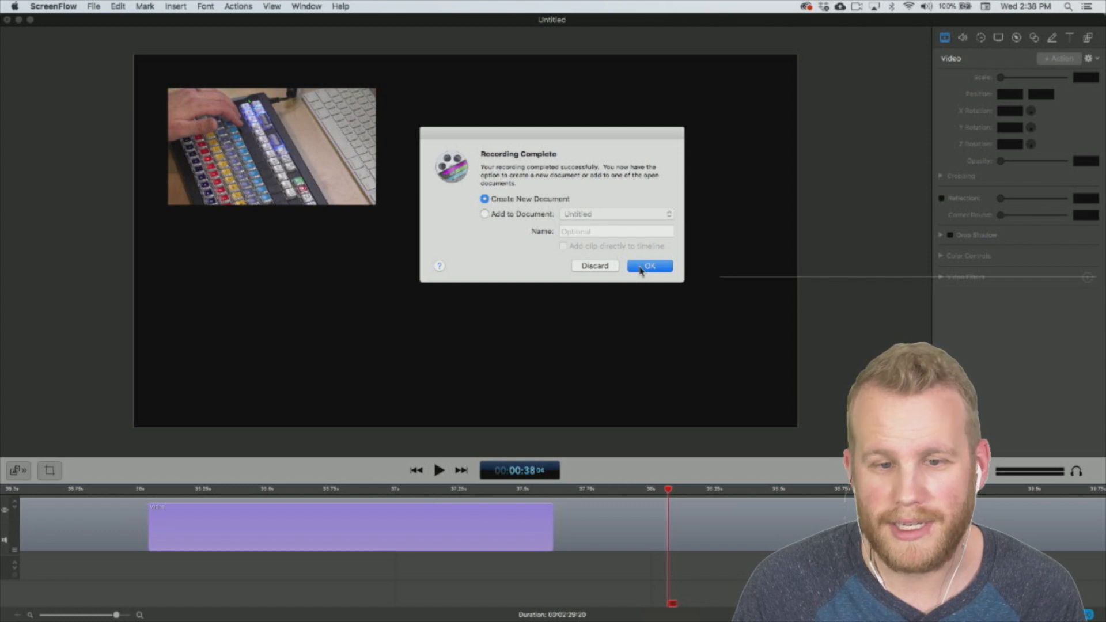
click(641, 266)
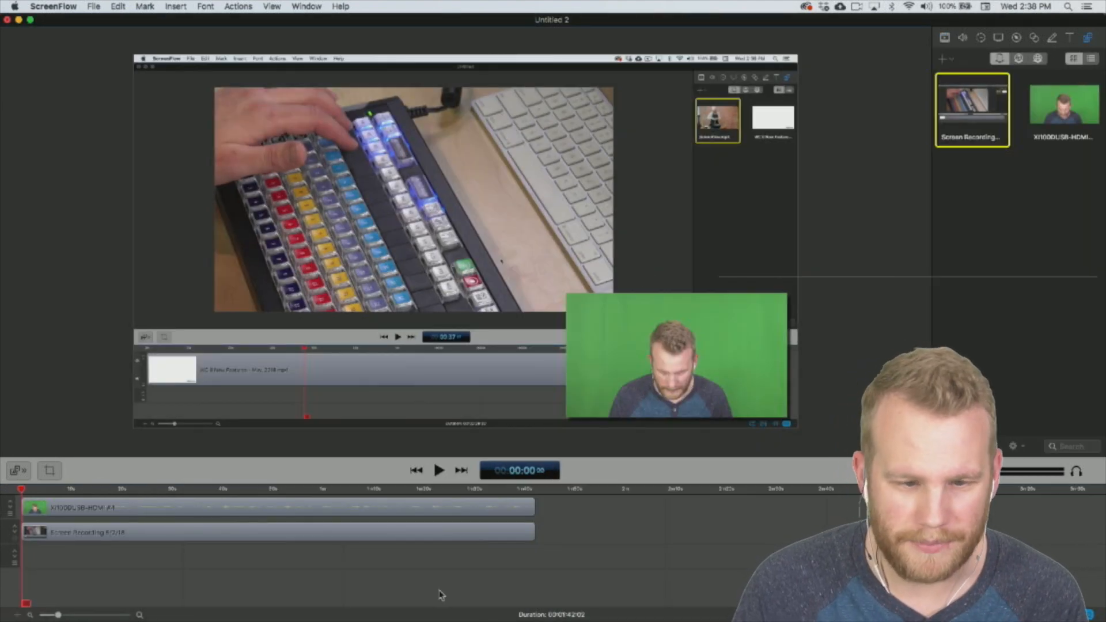
Switch back to the Untitled document and close it without saving the changes.
key(ctrl+Down)
click(279, 230)
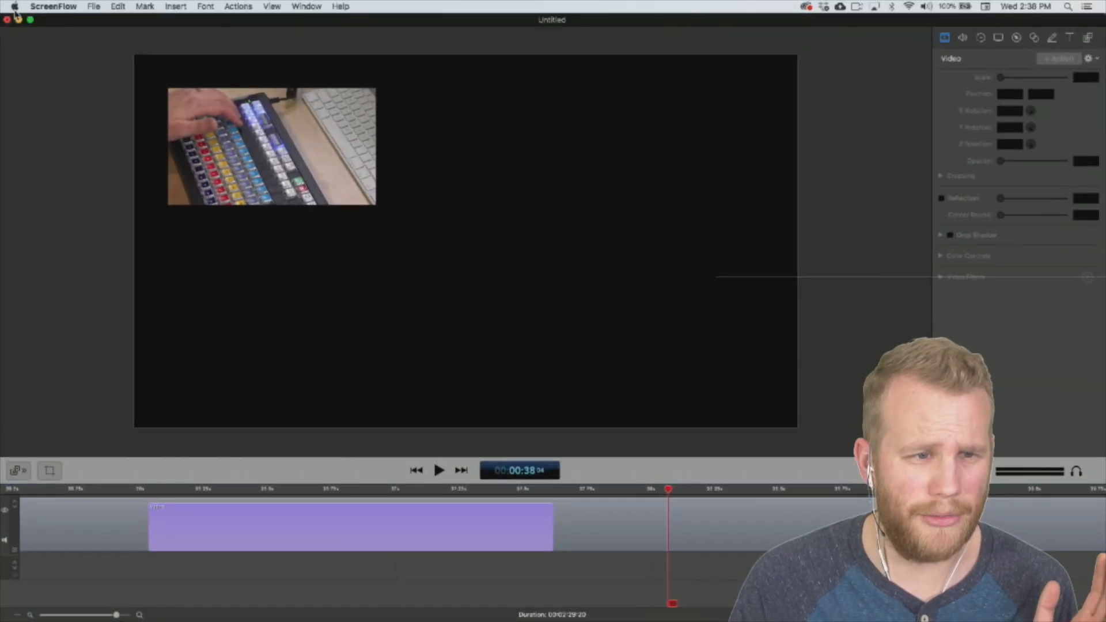
click(7, 19)
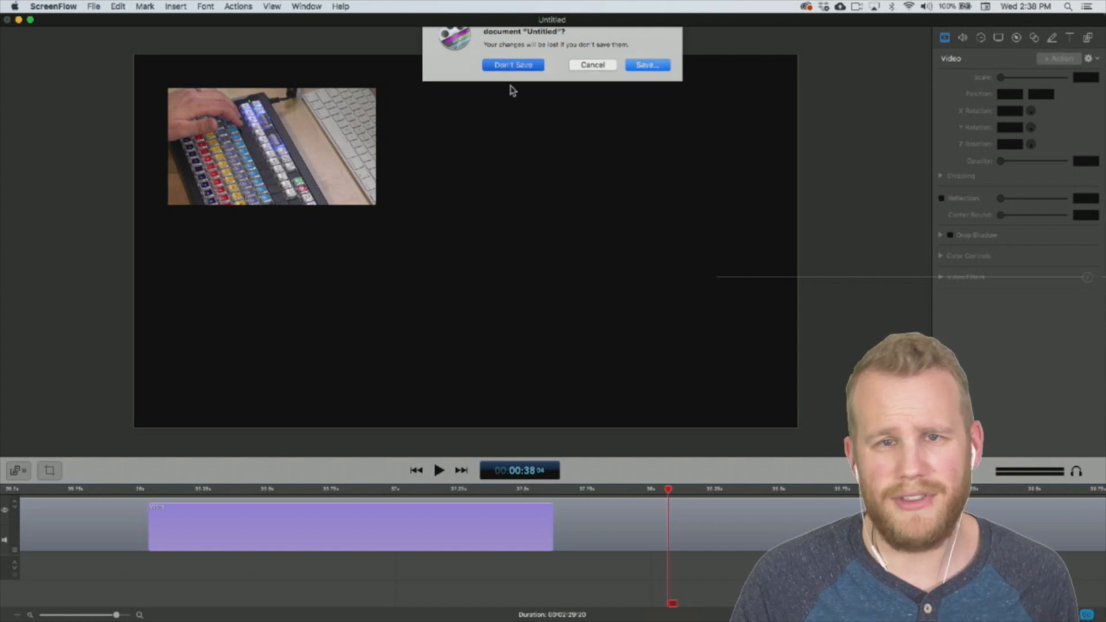
key(super+d)
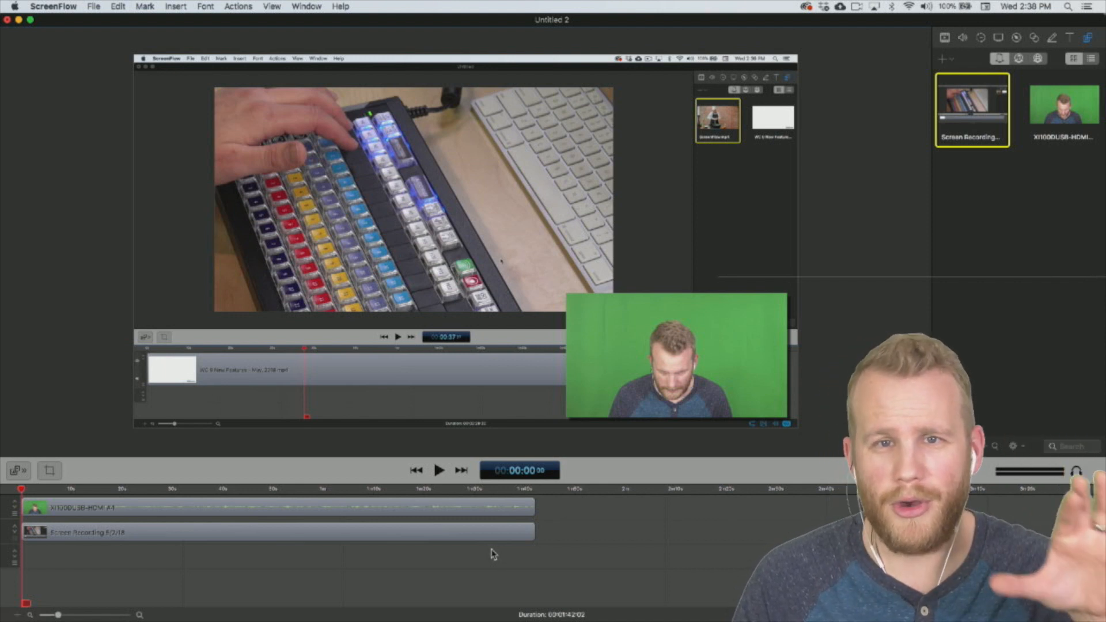
Detach the audio from the XI100DUSB-HDMI #4 webcam clip.
click(629, 380)
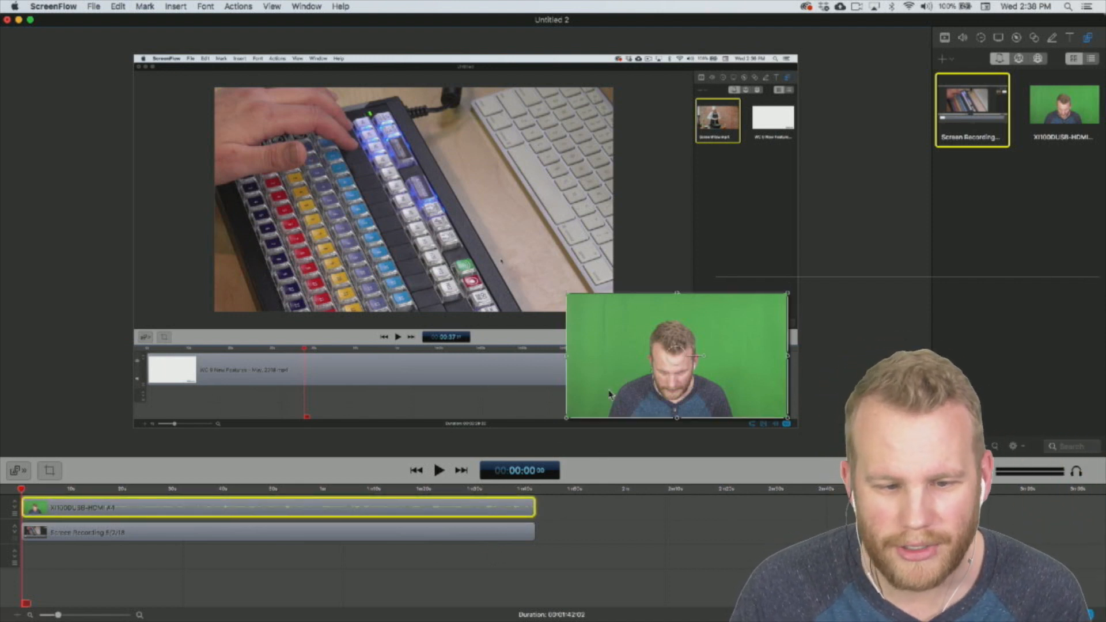
right_click(420, 512)
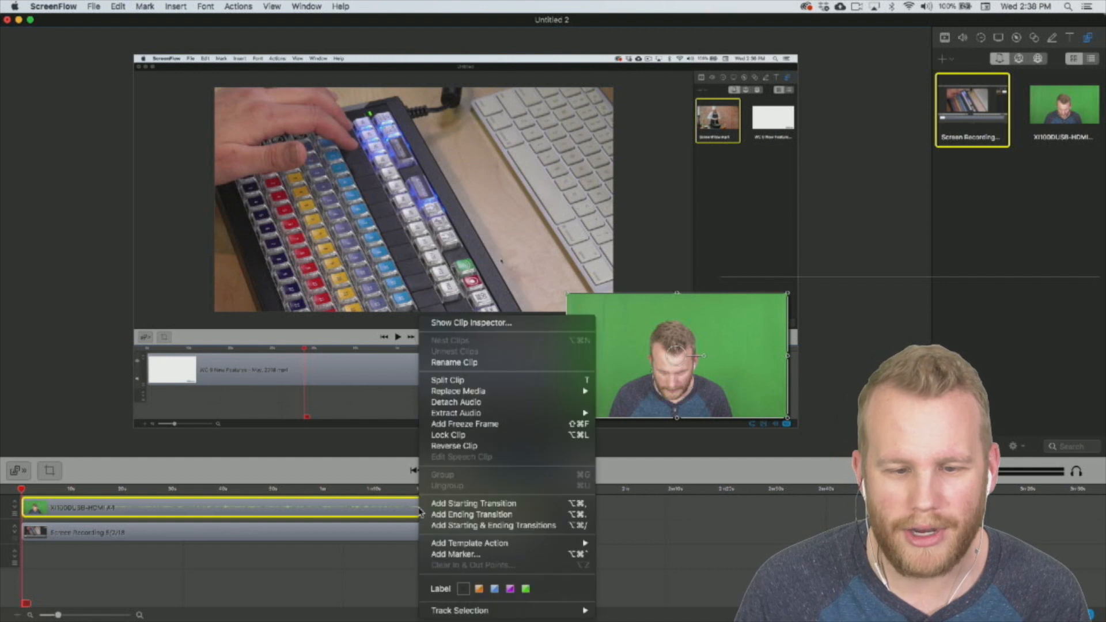
click(474, 404)
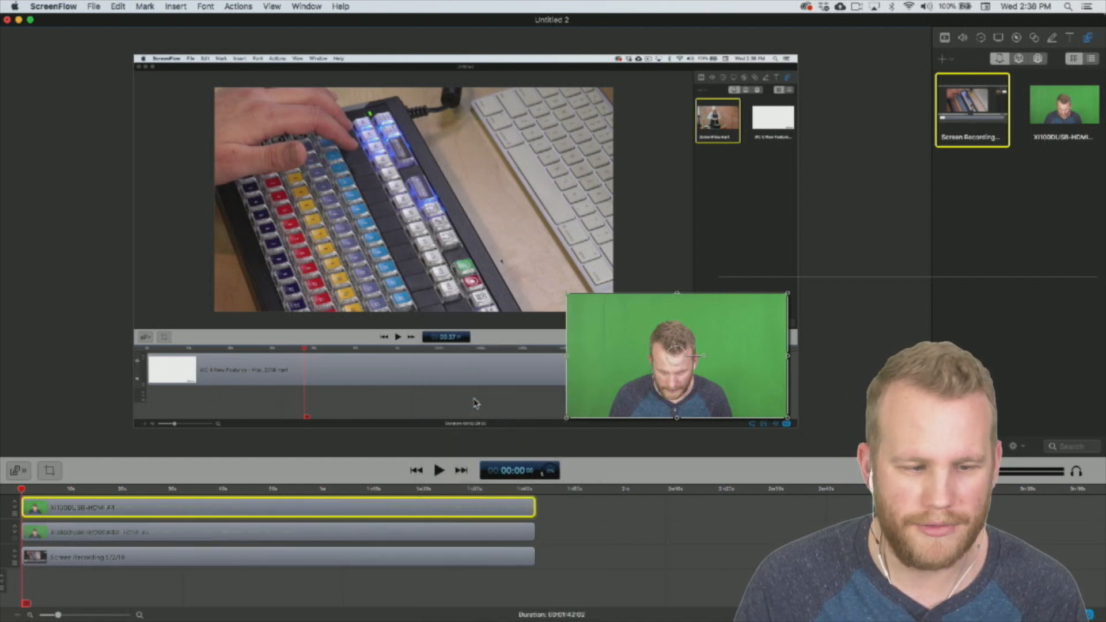
Increase the height of all three tracks and enlarge the timeline area so every track fits.
click(16, 504)
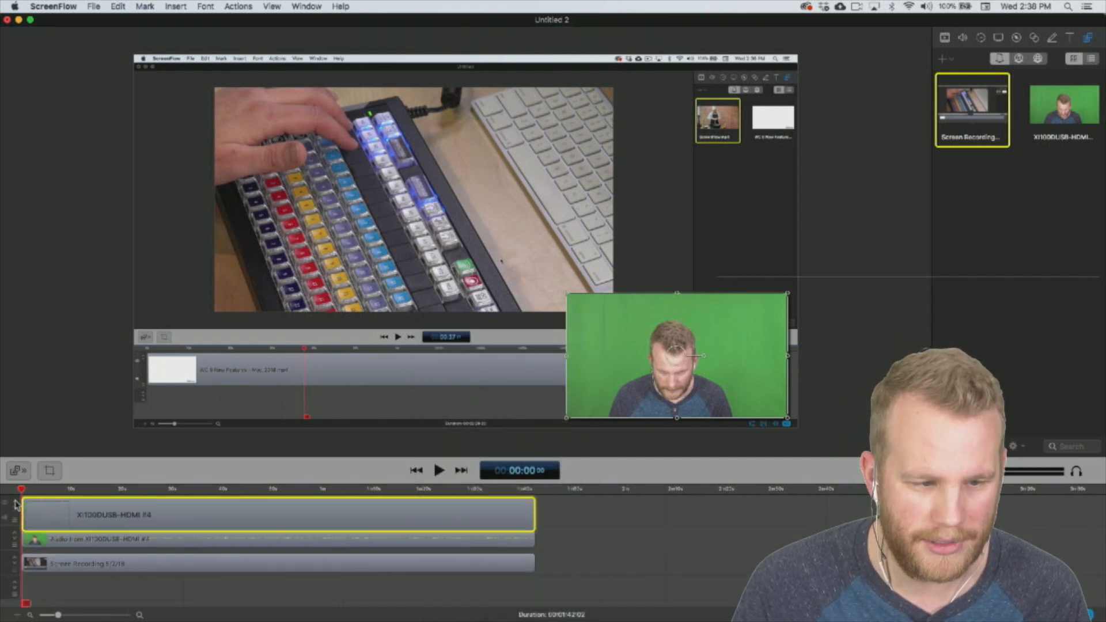
click(16, 546)
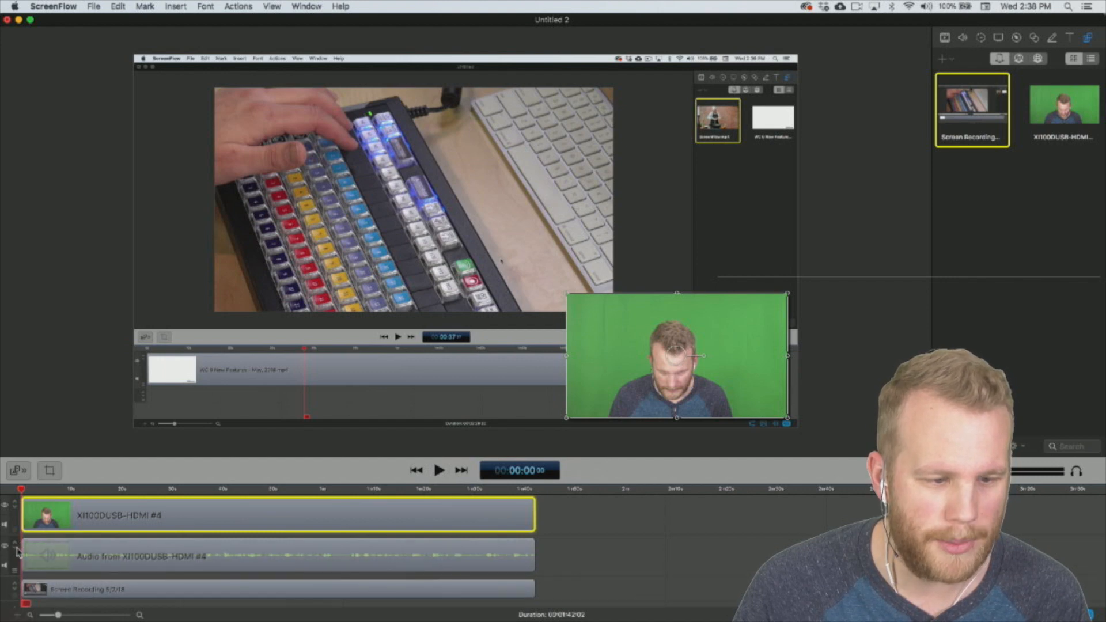
click(15, 586)
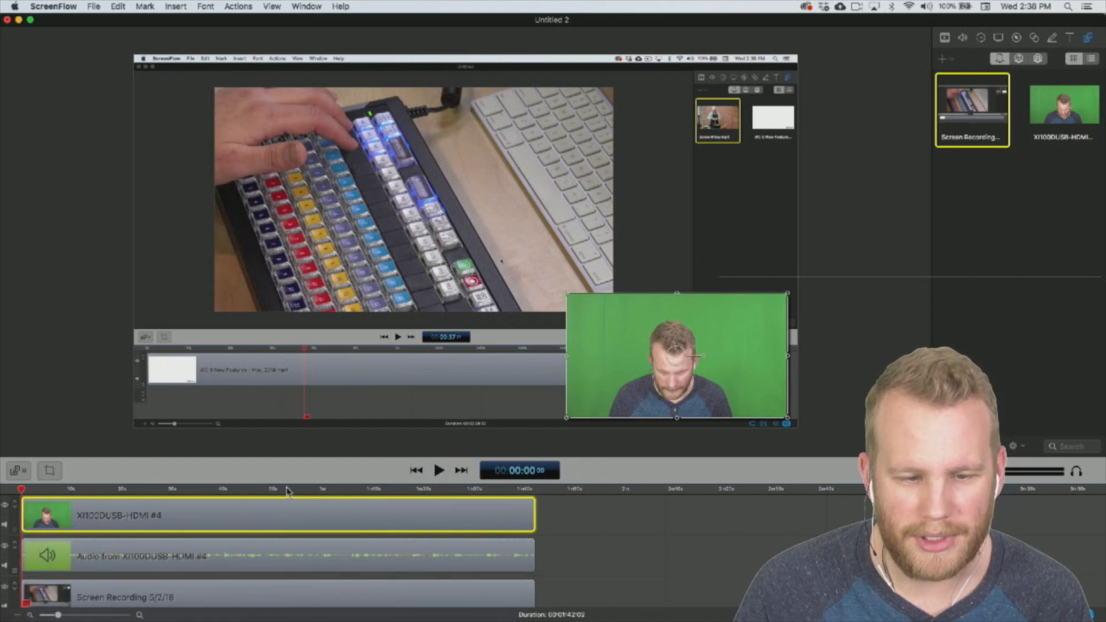
drag(287, 484, 296, 413)
click(673, 500)
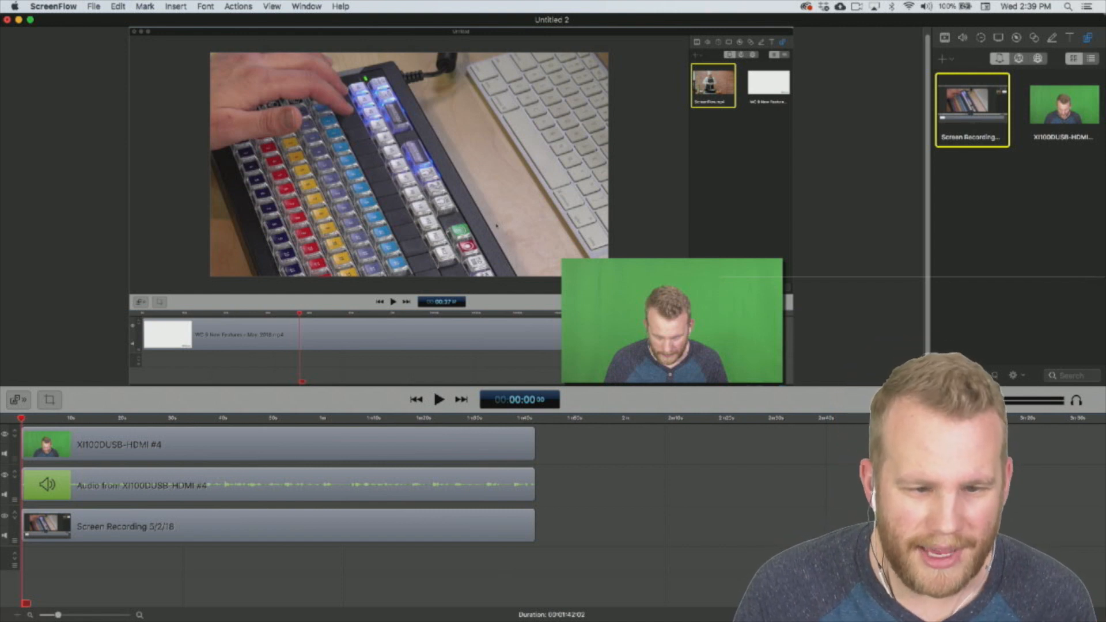
Scrub the recording to about 1:10 and mute the track with the detached webcam audio.
click(300, 435)
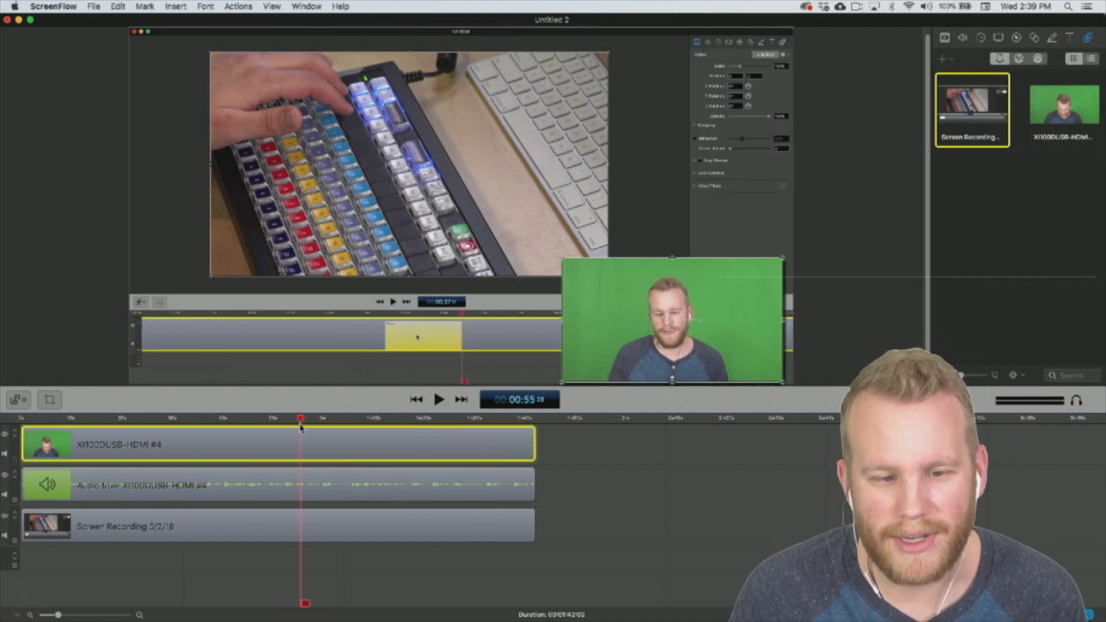
drag(299, 427, 376, 428)
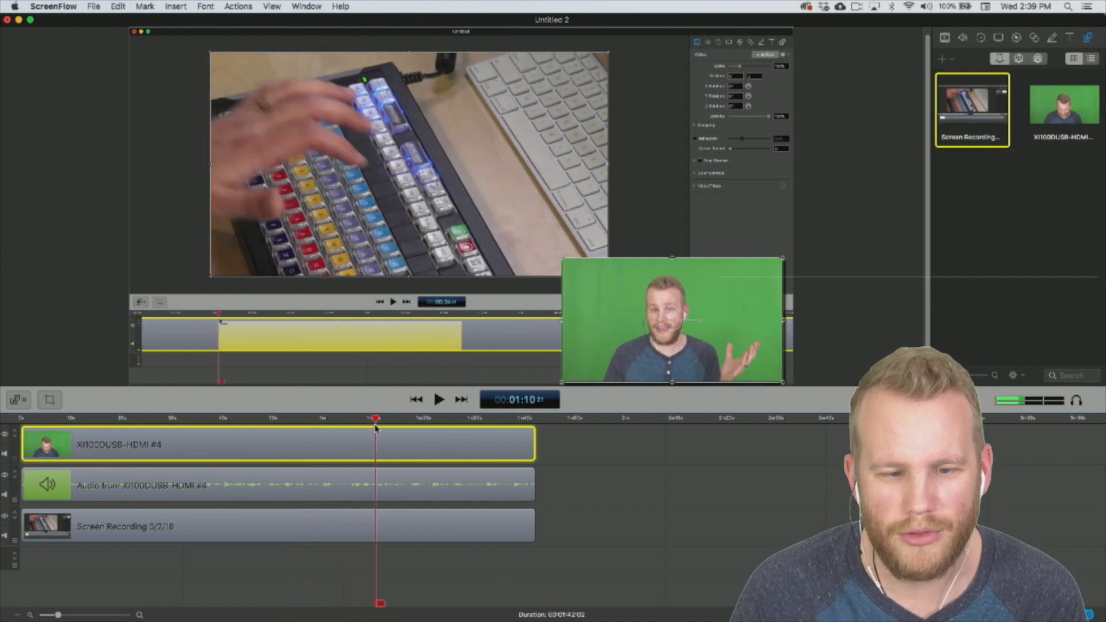
click(5, 495)
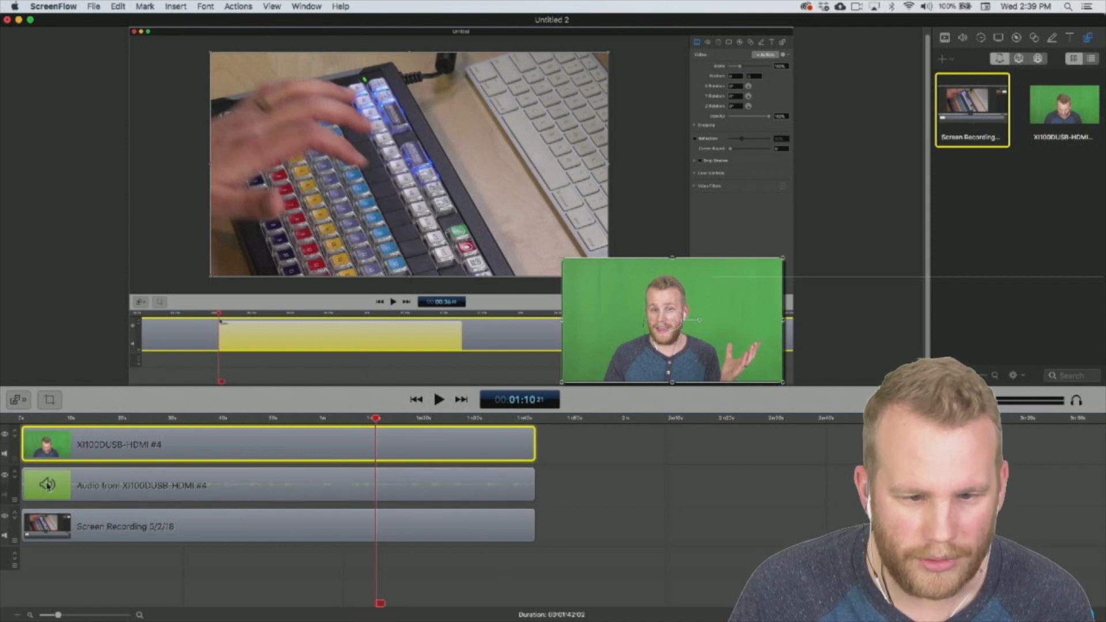
Mark an in point at about 1:23, try moving it to about 1:27, and return it to about 1:23.
click(439, 419)
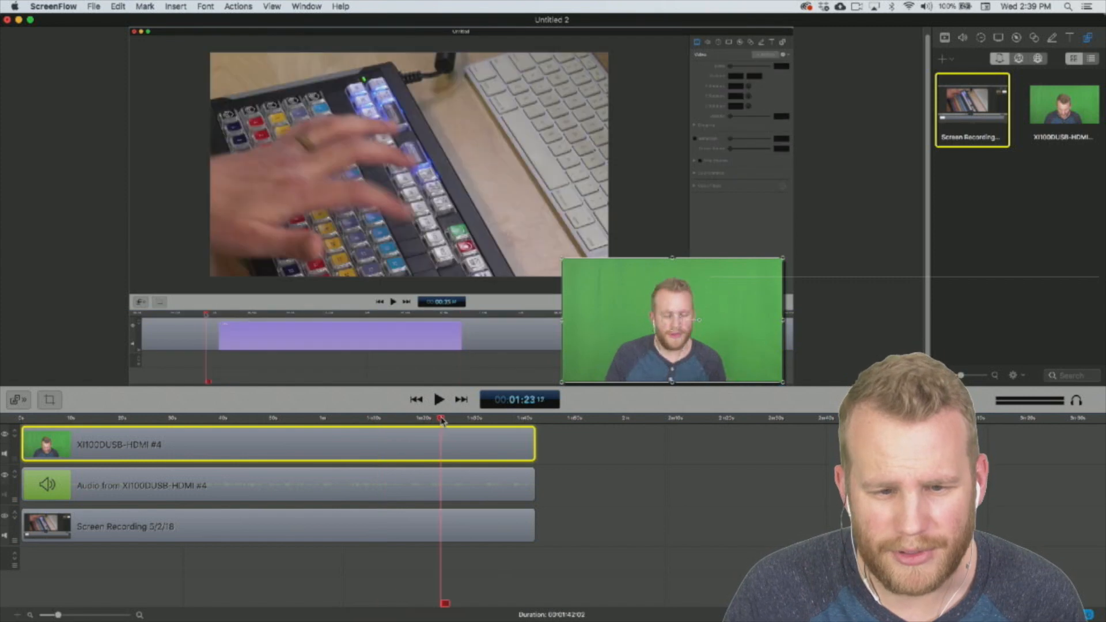
mouse_move(438, 422)
mouse_down()
mouse_move(453, 423)
mouse_move(441, 423)
mouse_up()
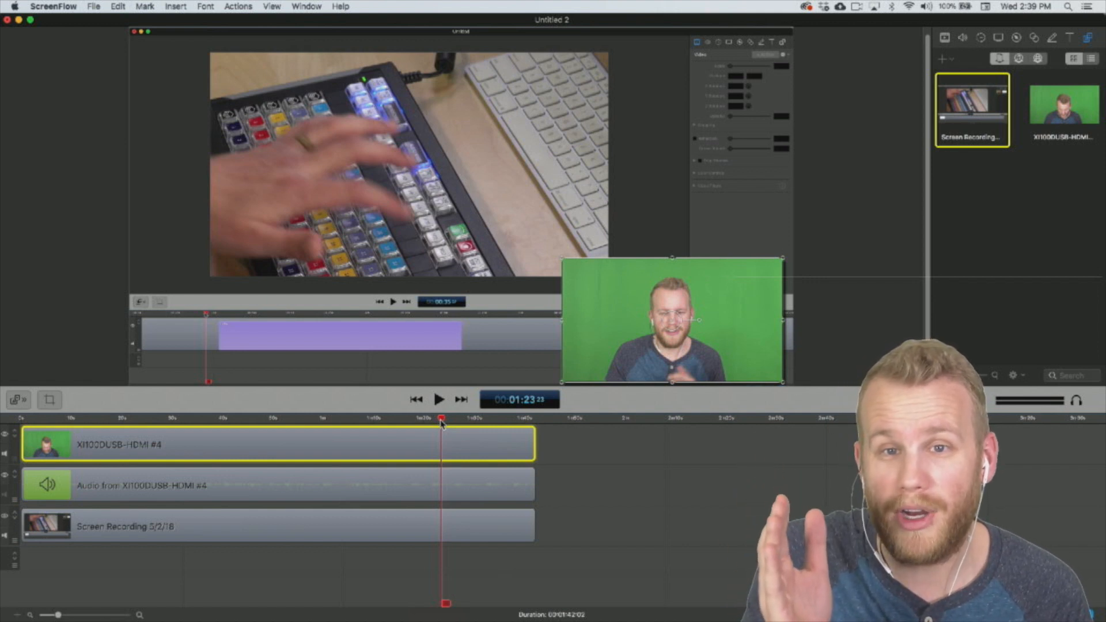
key(i)
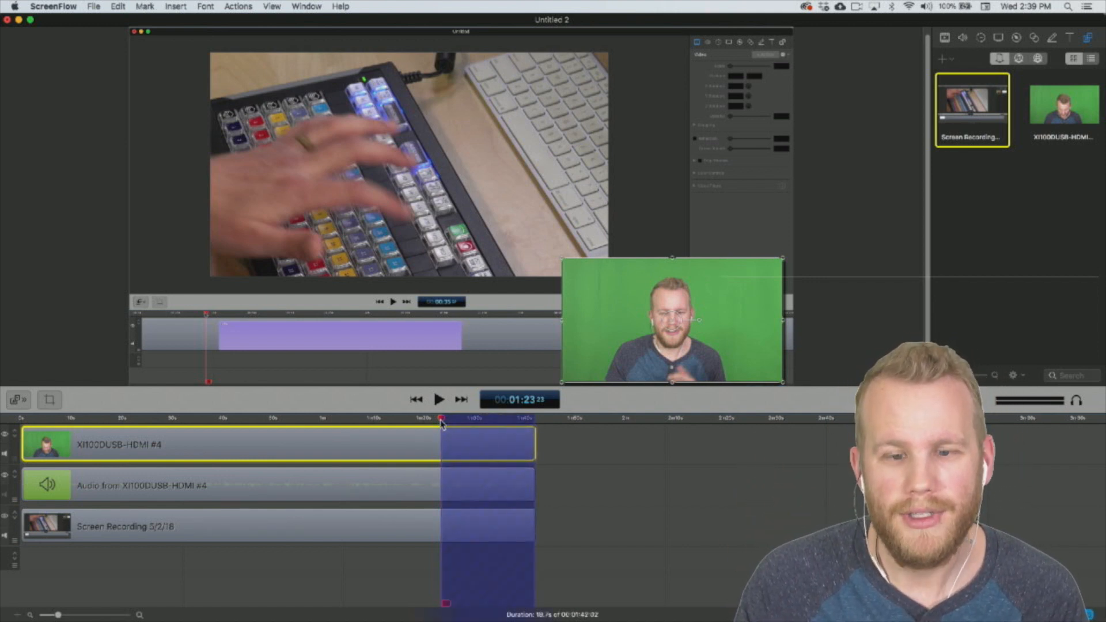
drag(442, 422, 462, 422)
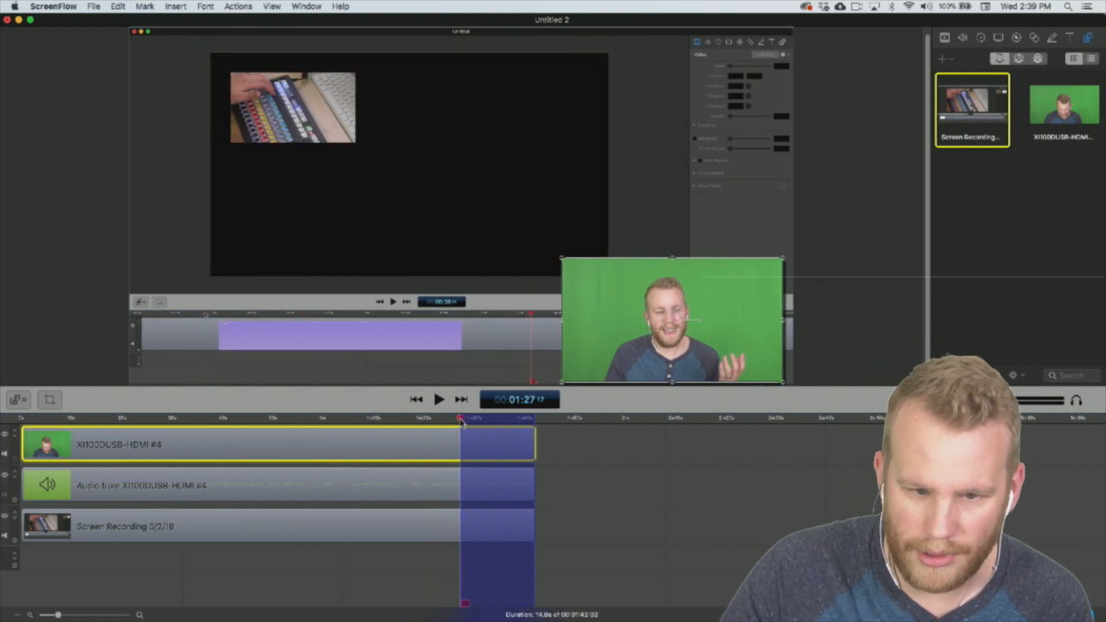
click(440, 419)
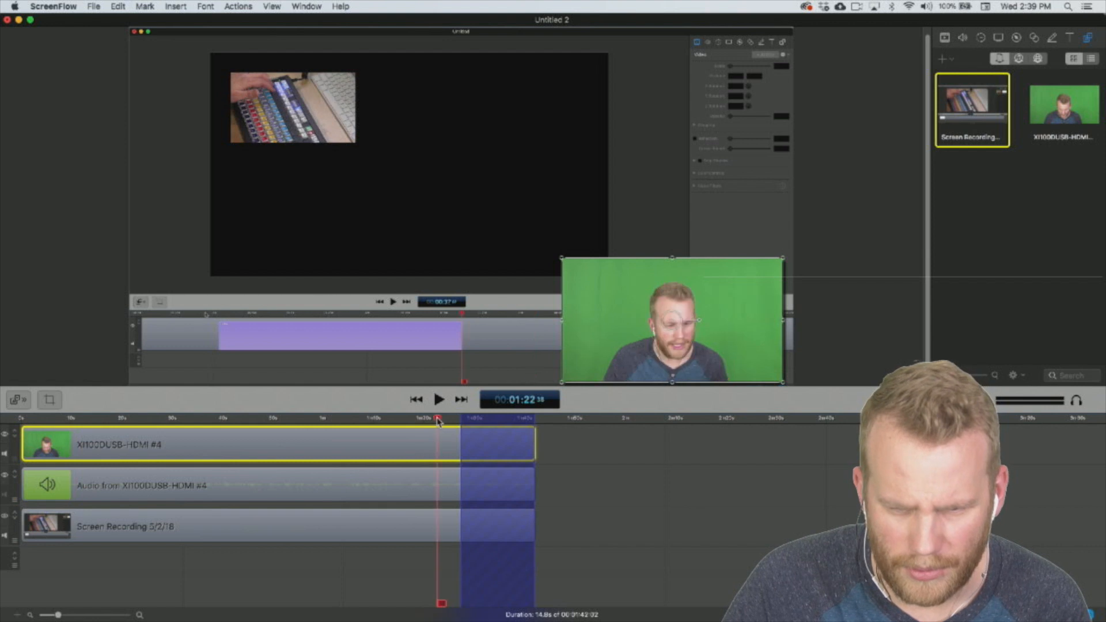
mouse_move(459, 419)
mouse_down()
mouse_move(431, 421)
mouse_move(443, 423)
mouse_up()
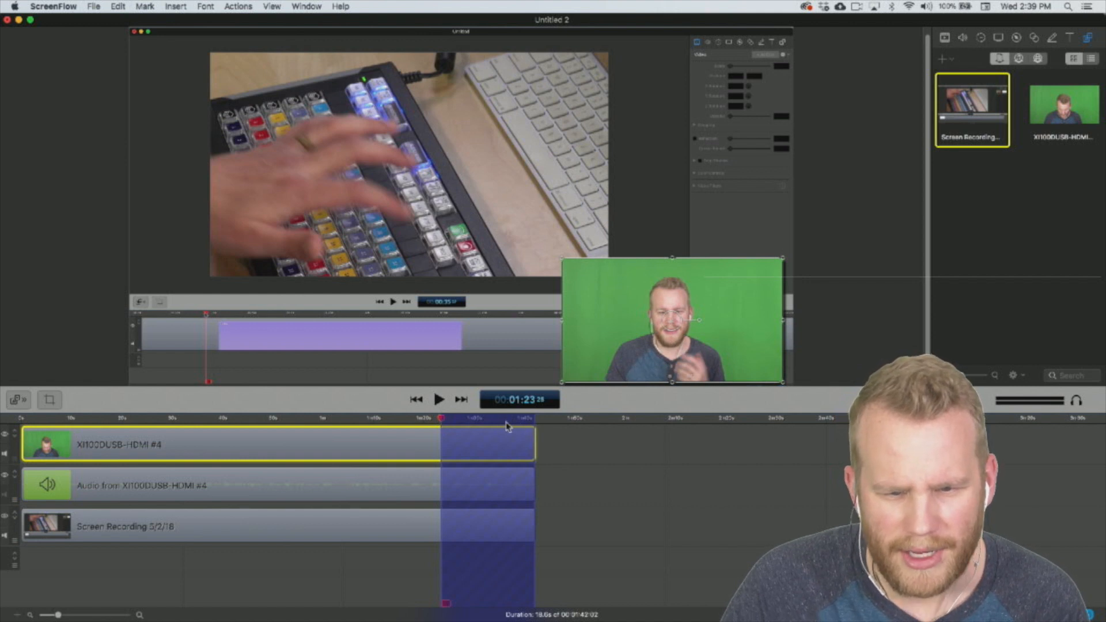
Mark an out point at about 1:30, play the range, and pull the out point back to about 1:28.
click(477, 421)
key(o)
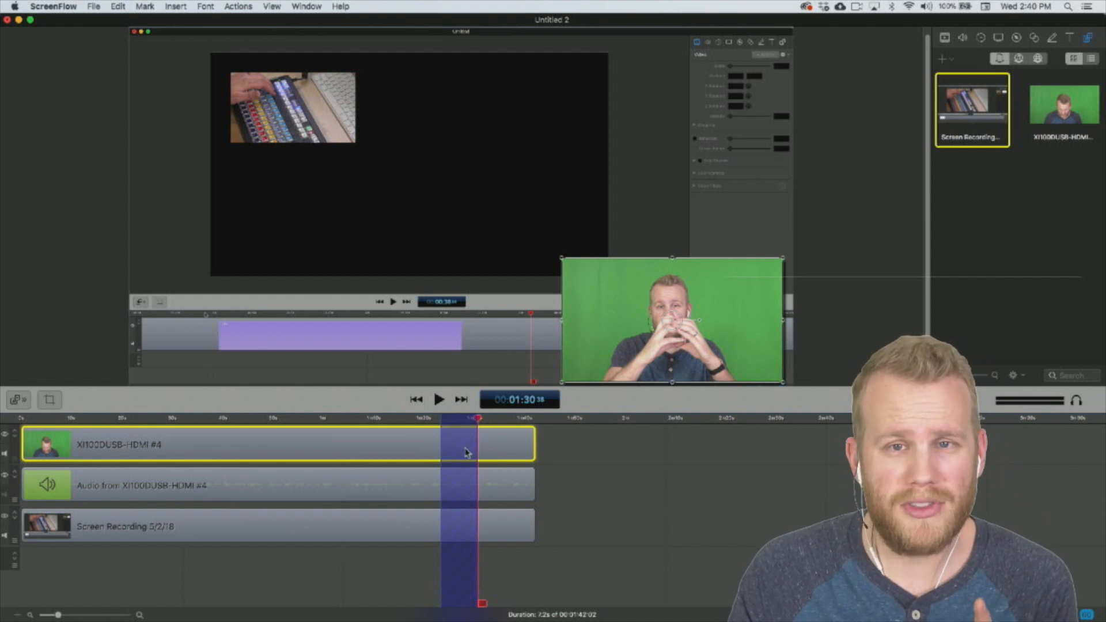
click(439, 420)
key(space)
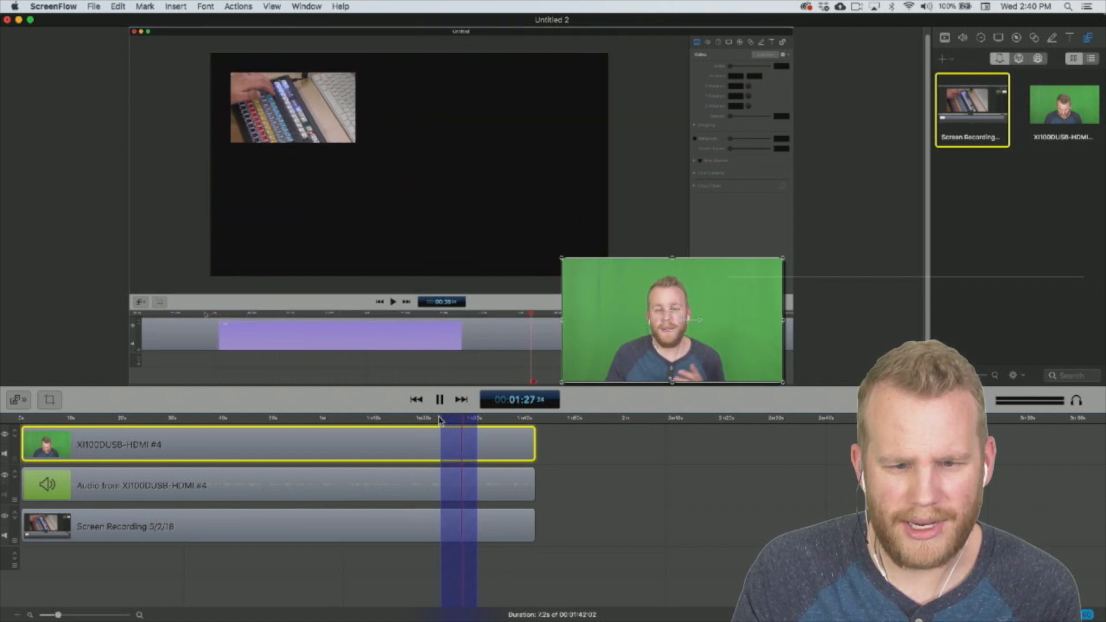
key(space)
click(468, 419)
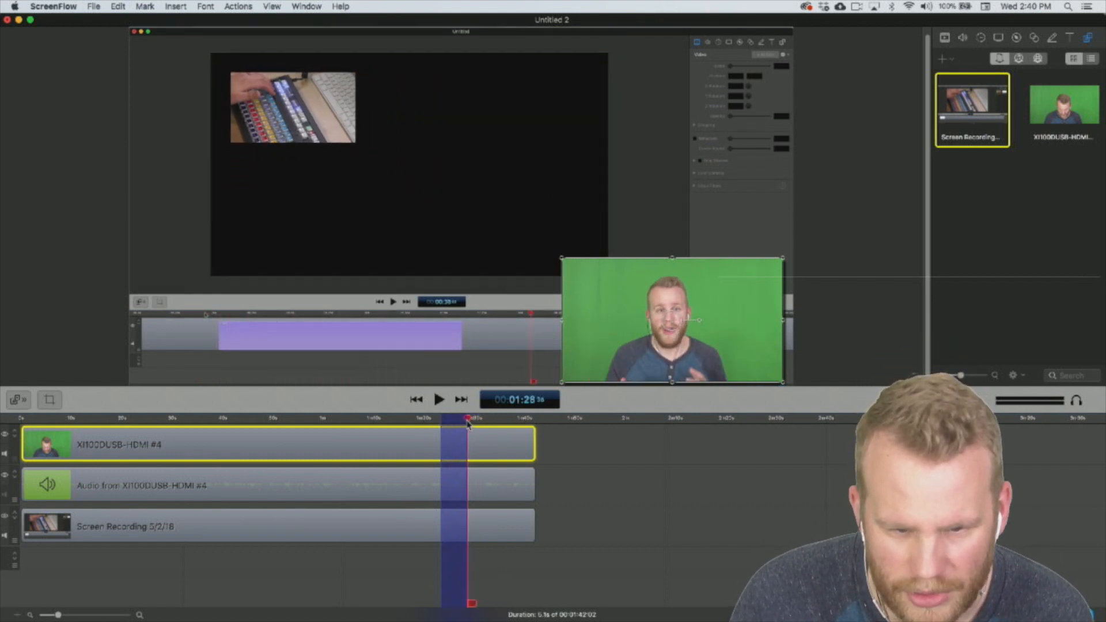
drag(468, 424, 466, 423)
Clear the in and out points from the timeline and deselect the webcam clip.
click(94, 6)
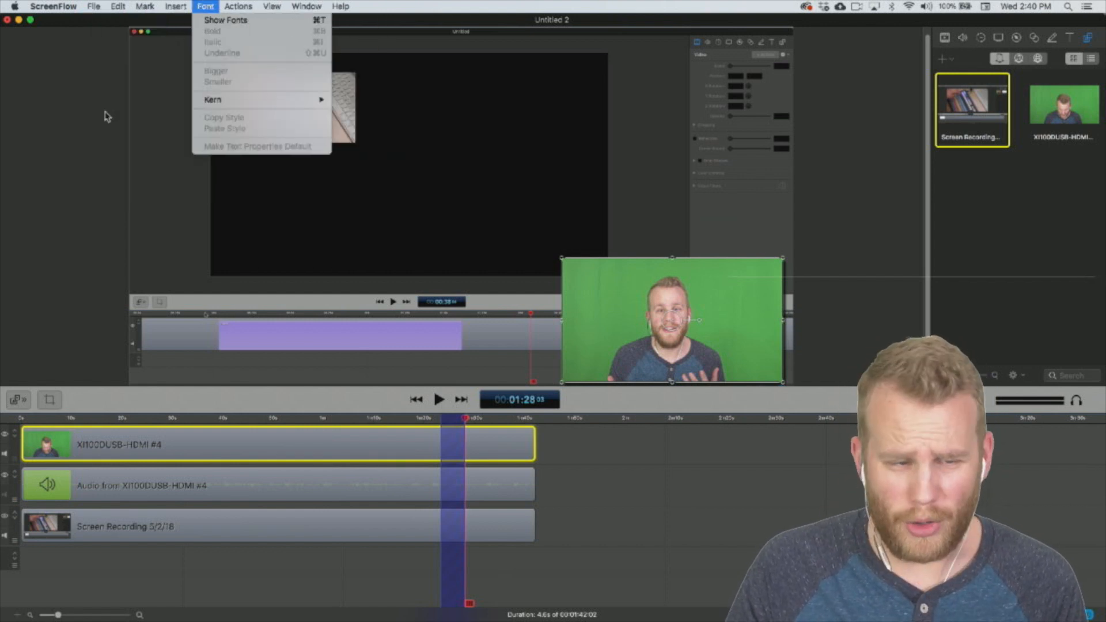
click(105, 117)
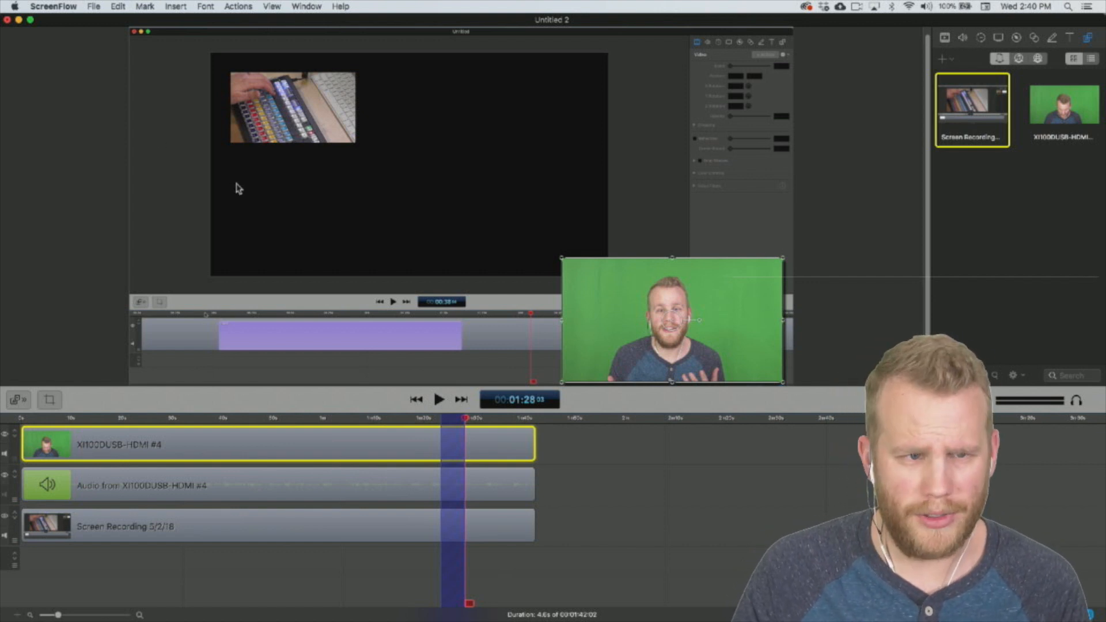
click(238, 7)
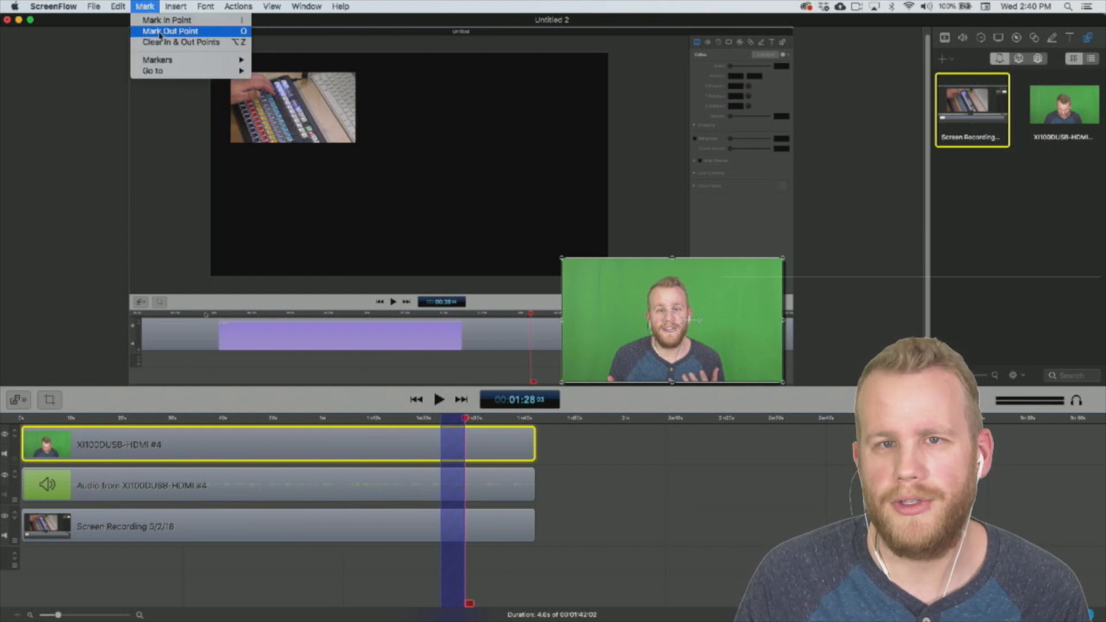
click(161, 42)
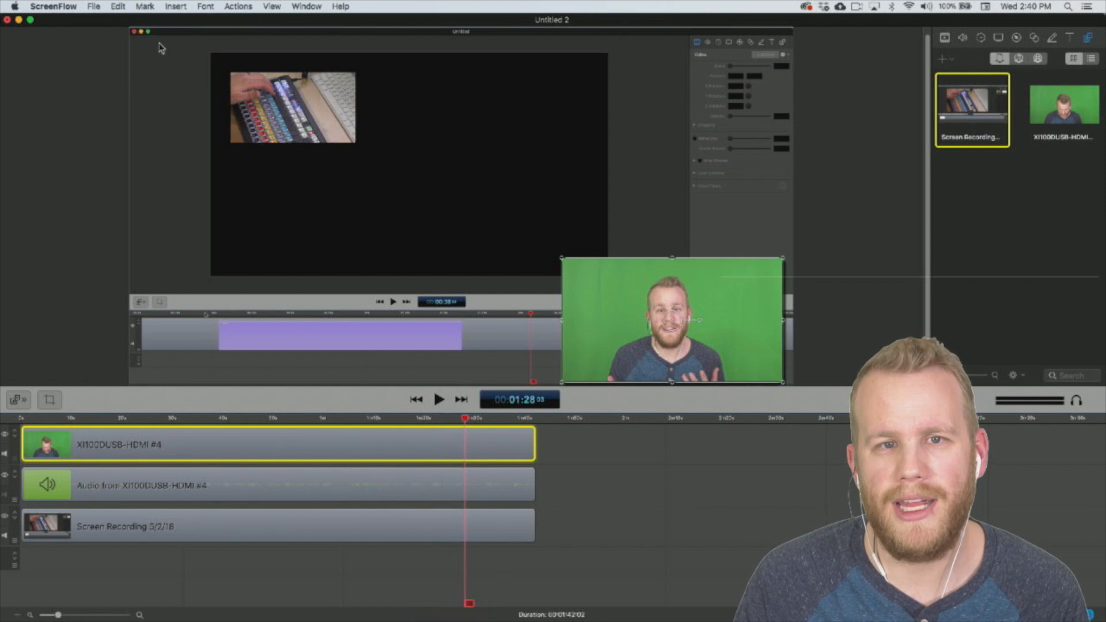
click(670, 472)
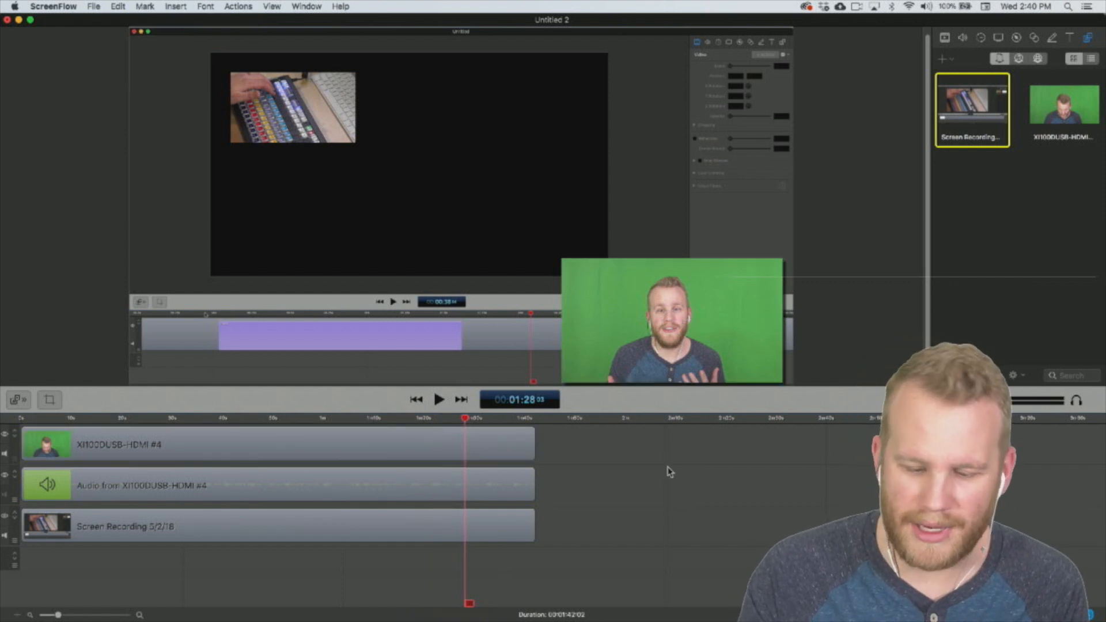
click(93, 7)
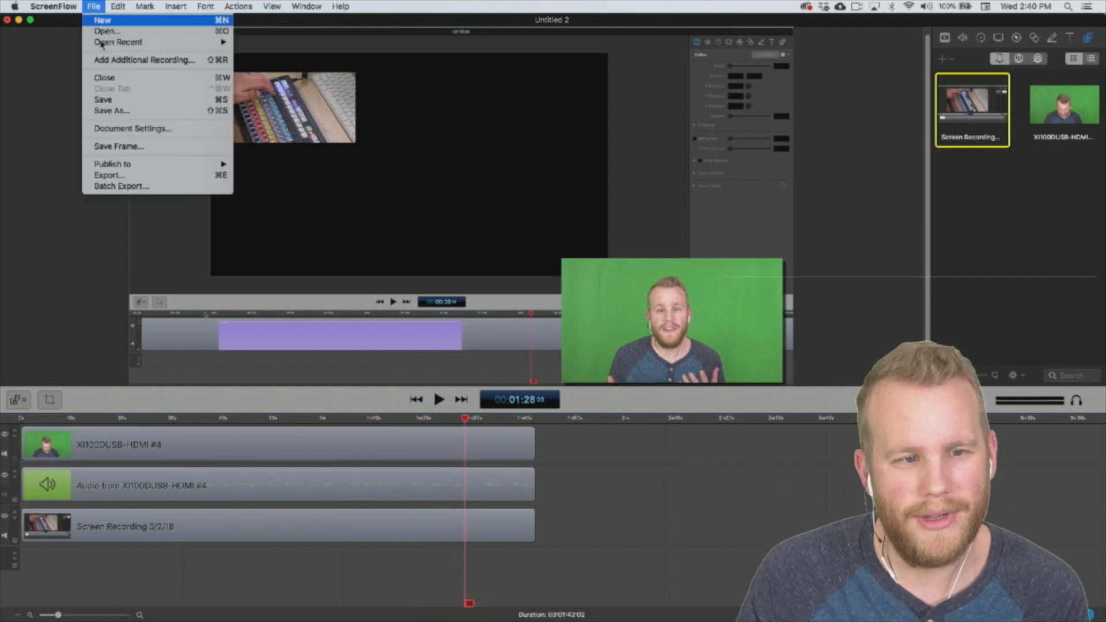
click(582, 443)
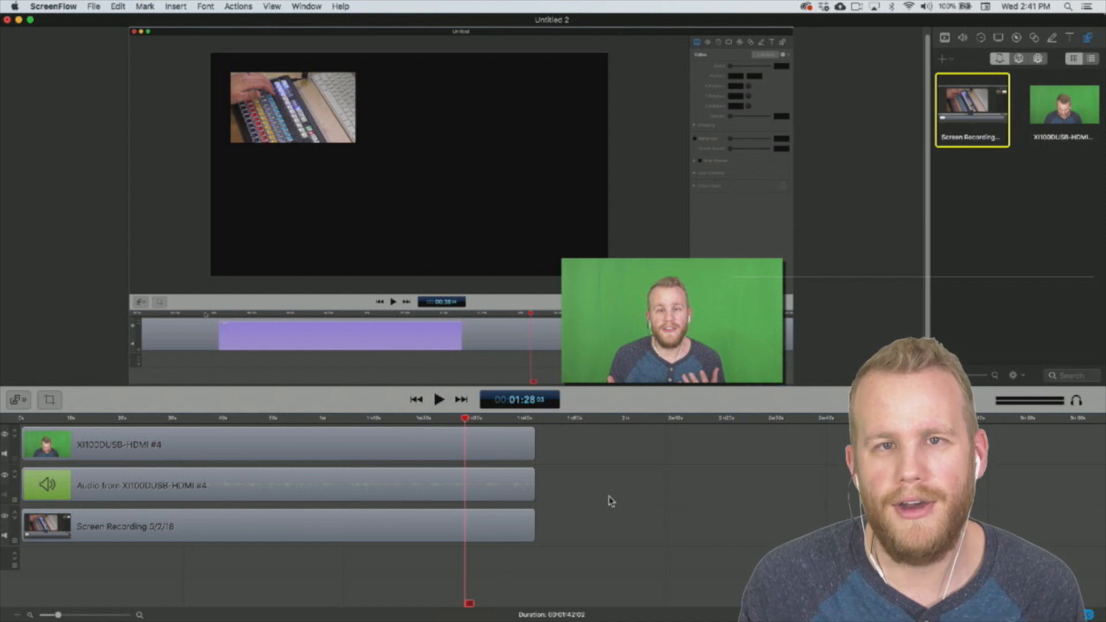
Unmute the track with the detached webcam audio and play the recording's first seconds from the start.
click(7, 498)
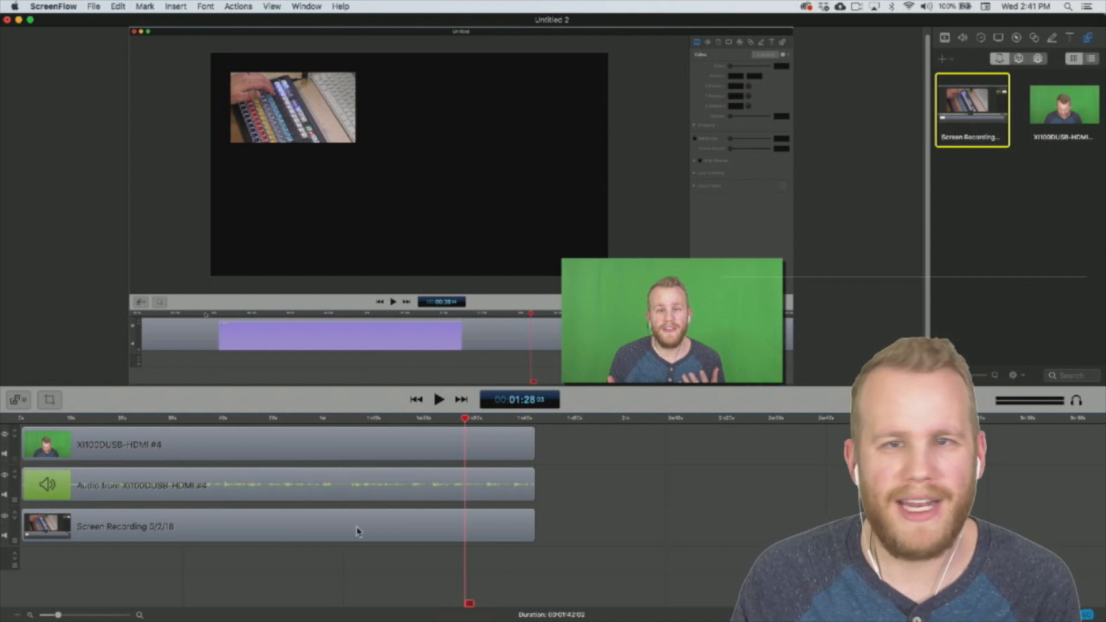
click(20, 419)
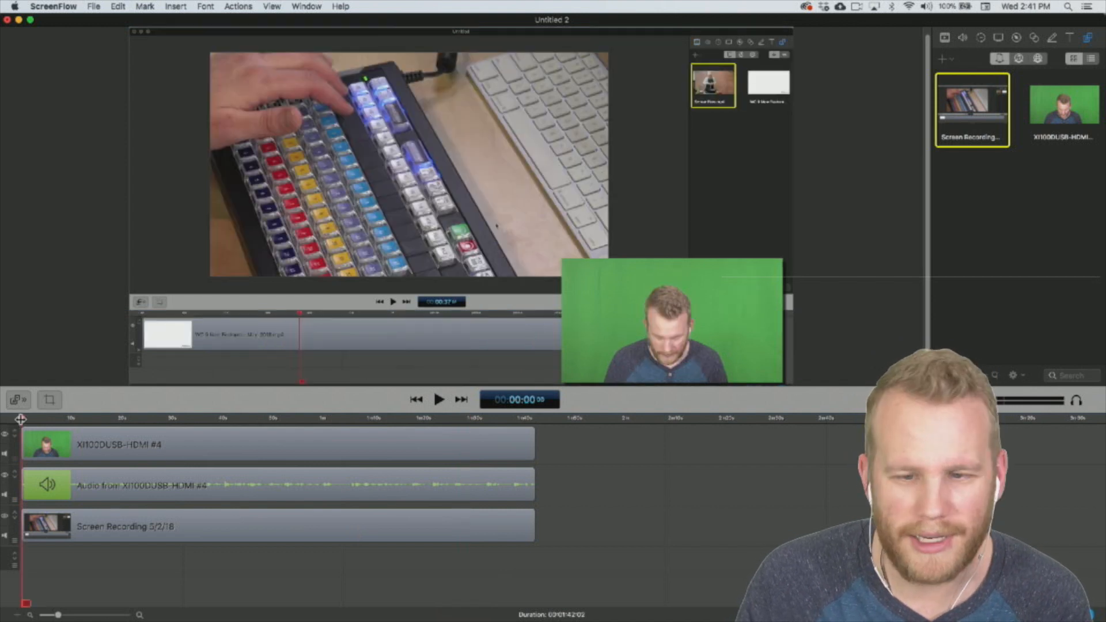
key(space)
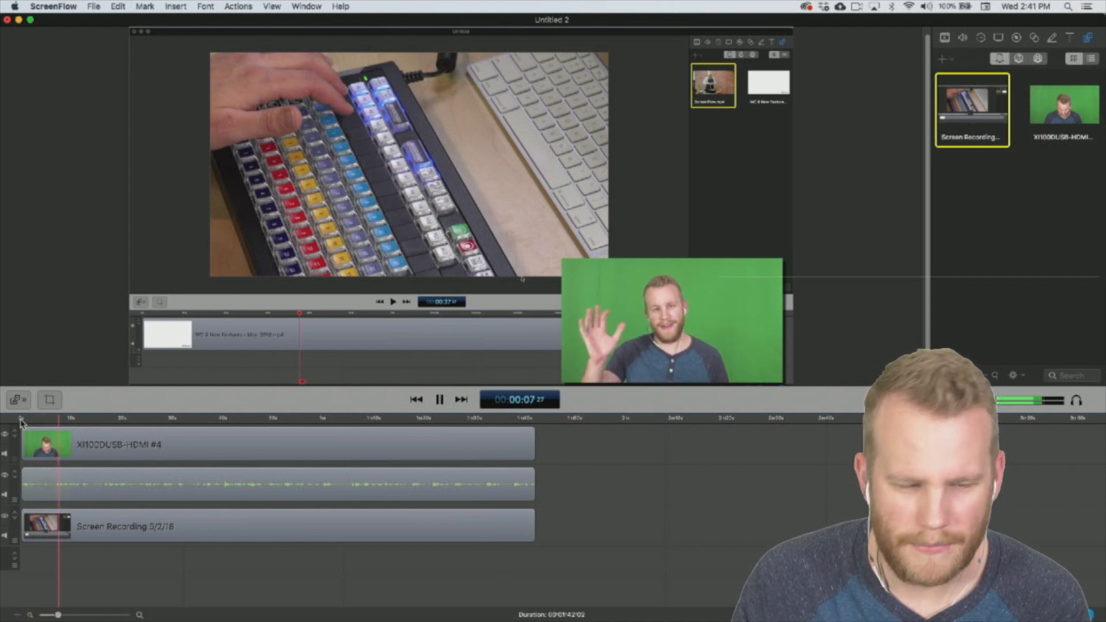
key(space)
Cut the opening off all three clips at about 0:06 and move the remaining parts to the start of the timeline.
key(super+plus)
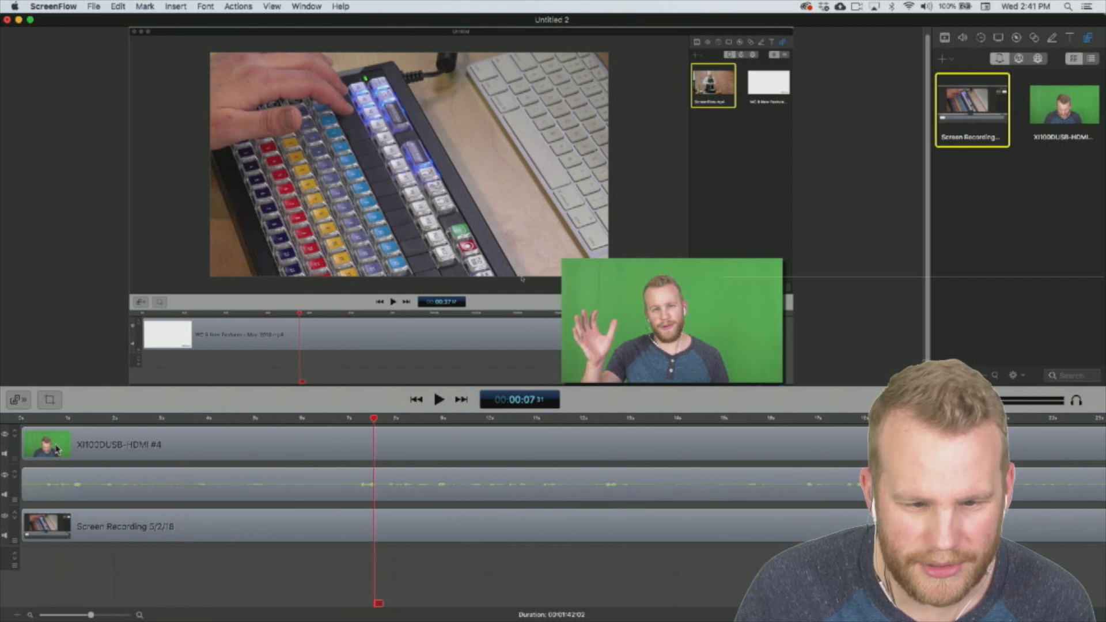
drag(374, 420, 315, 422)
drag(349, 565, 346, 449)
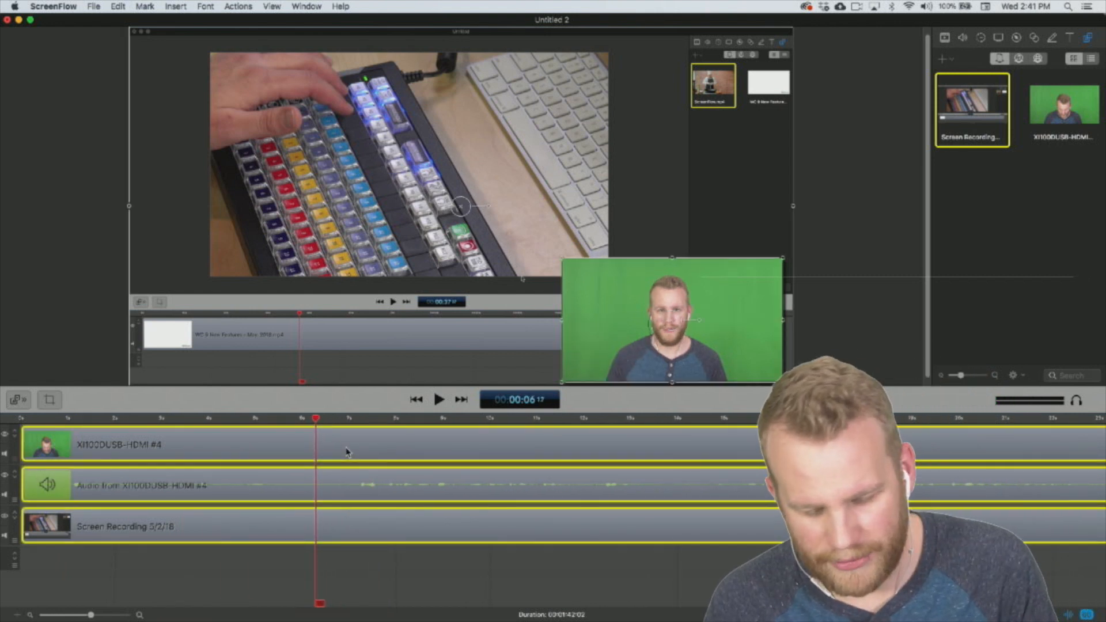
key(t)
key(Delete)
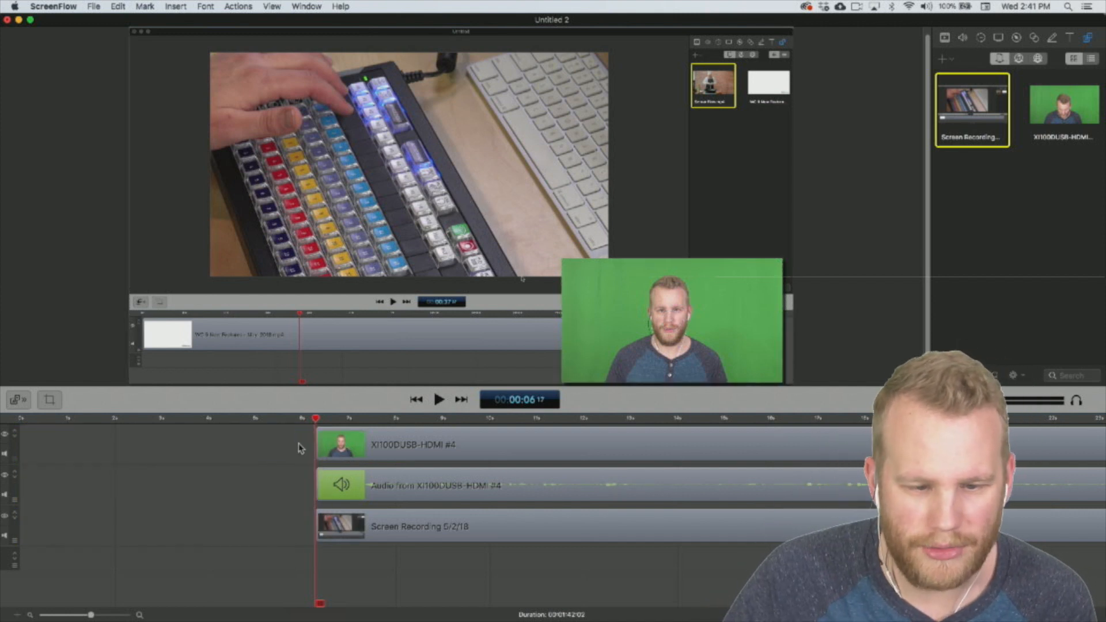
drag(298, 445, 110, 523)
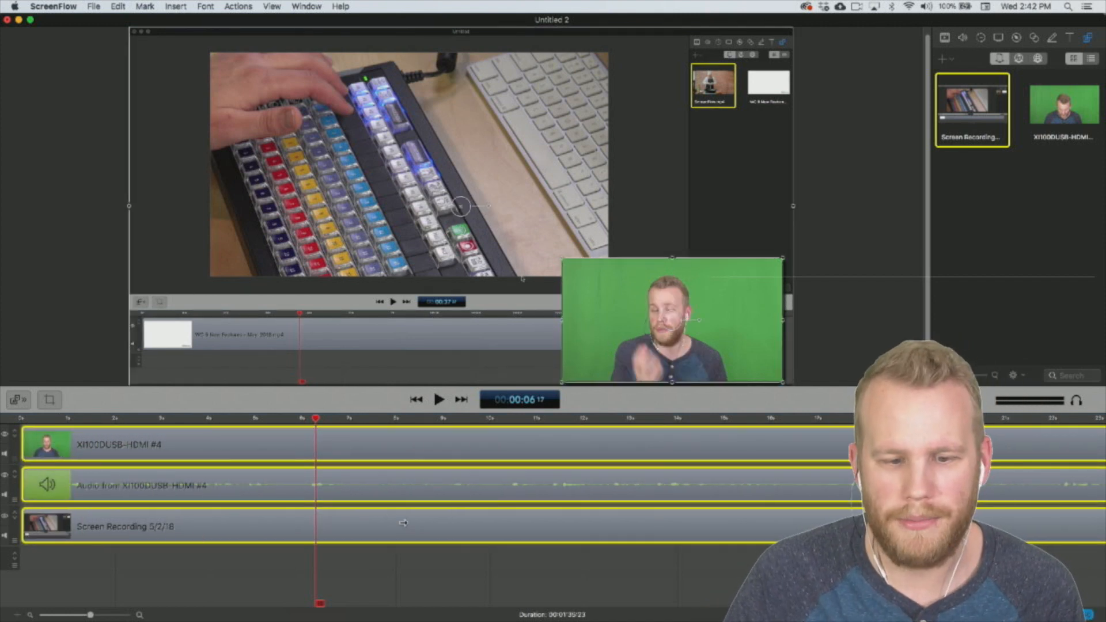
click(407, 563)
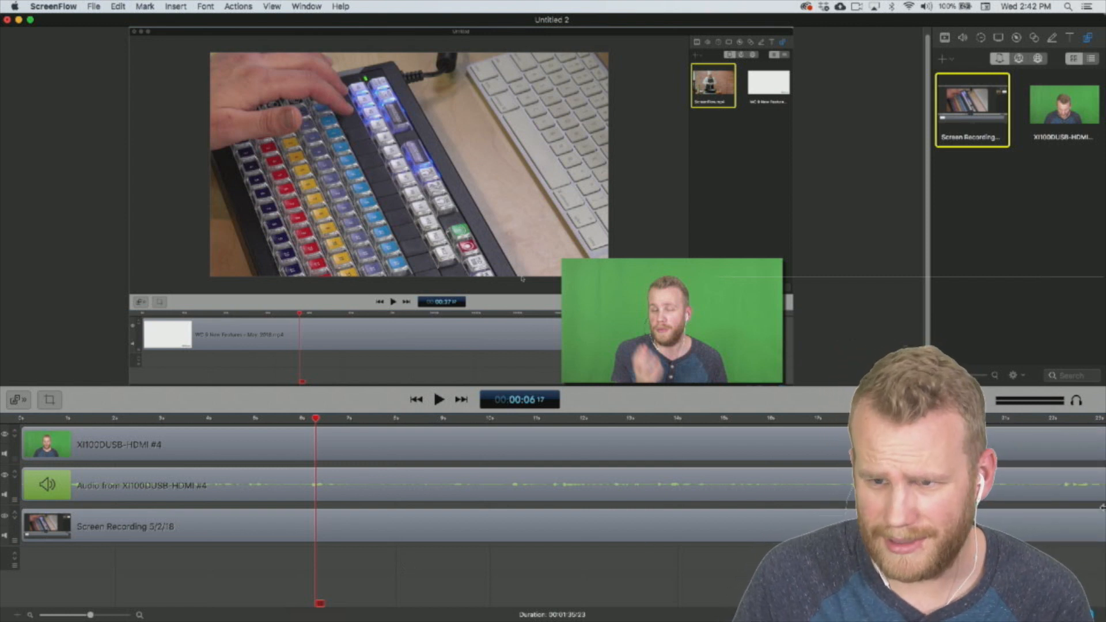
Save the project to the Desktop as "Test tutorial".
click(94, 7)
click(118, 102)
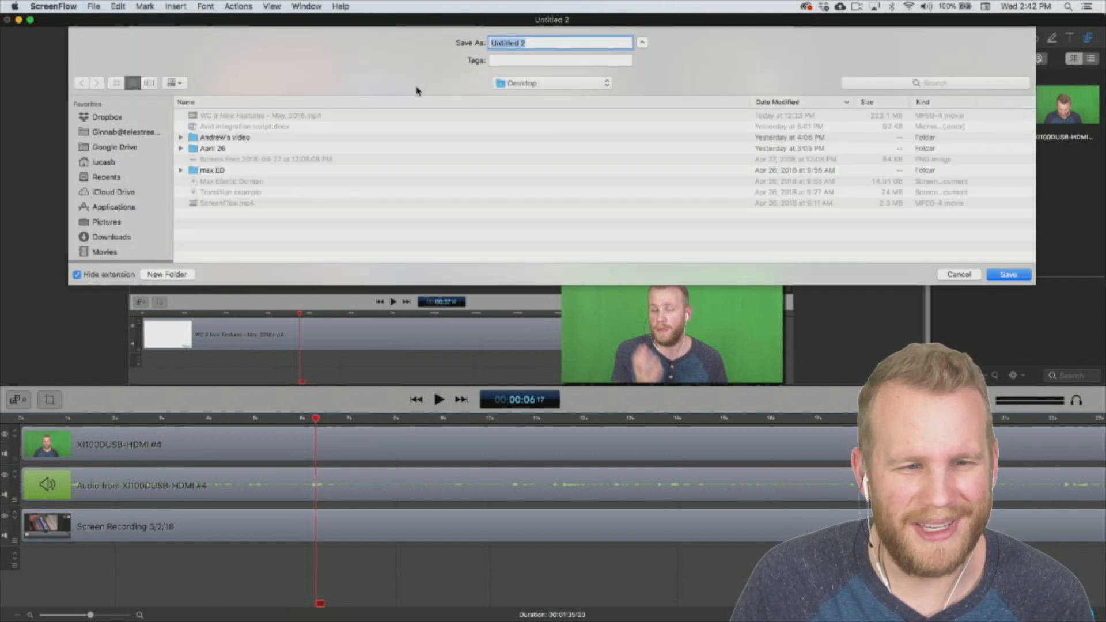
scroll(118, 193, down, 5)
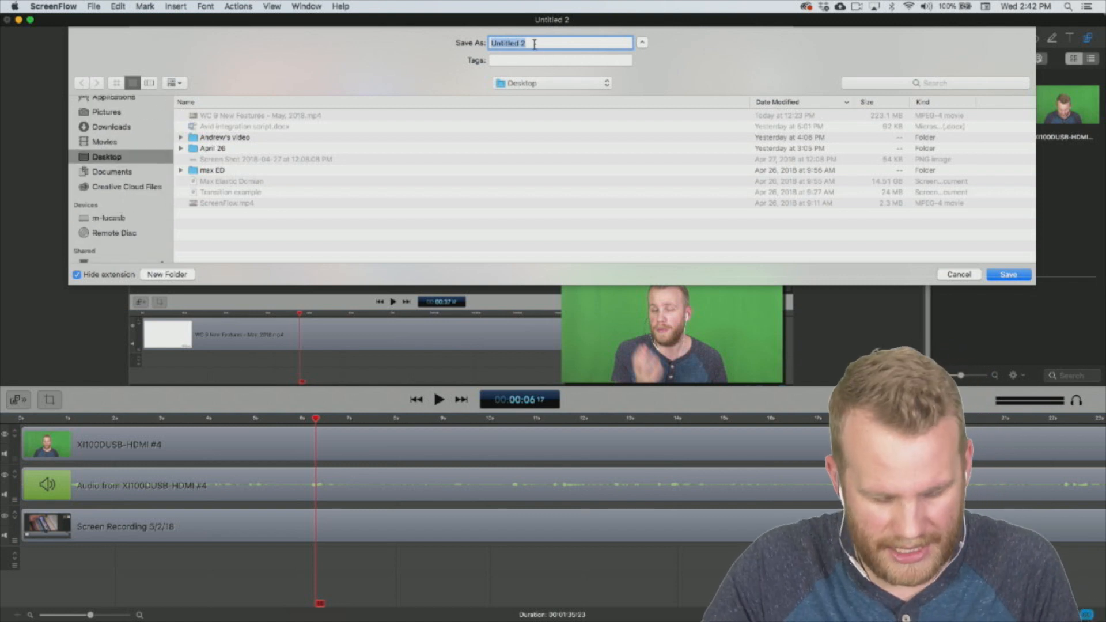
text(Test tutorial)
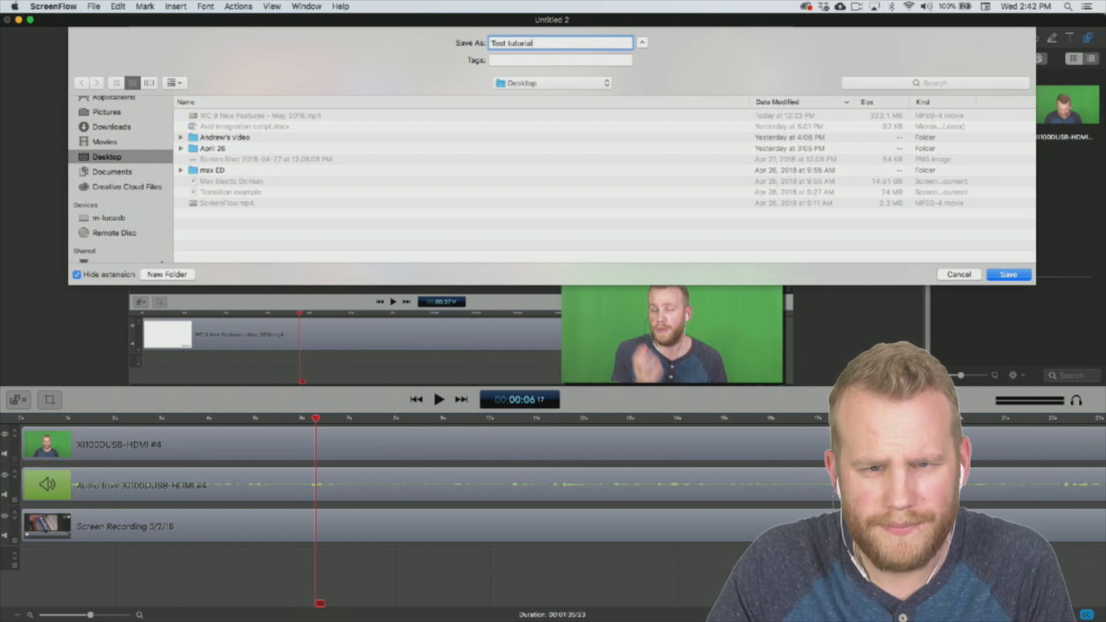
key(Return)
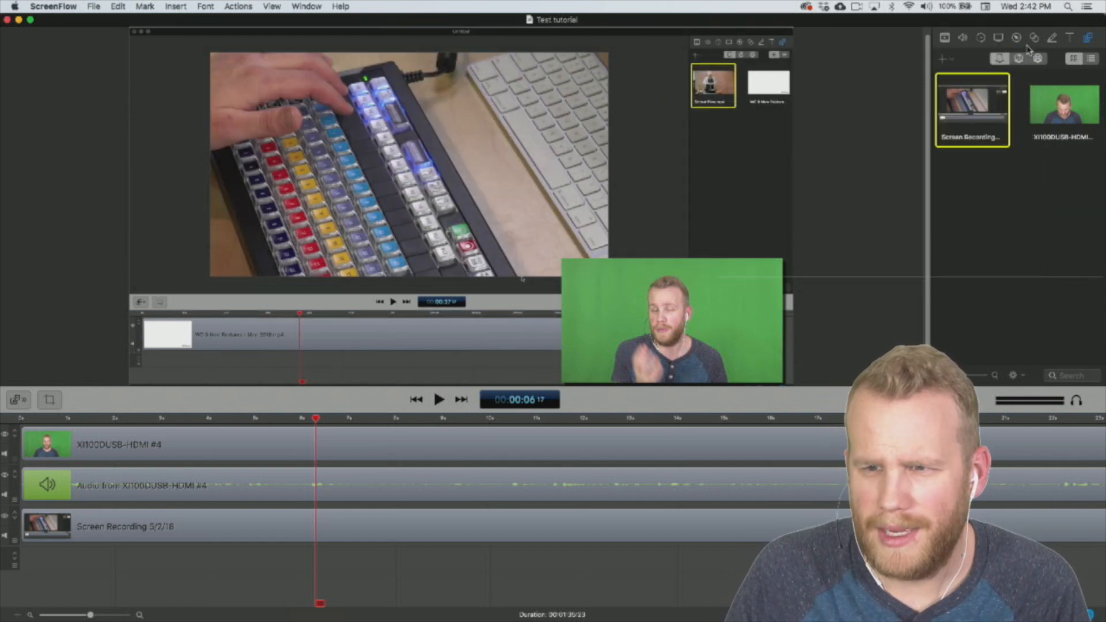
Add SF logo stinger.mp4 from the global library to the start of the top track, shifting the three recording clips to make room.
click(1037, 58)
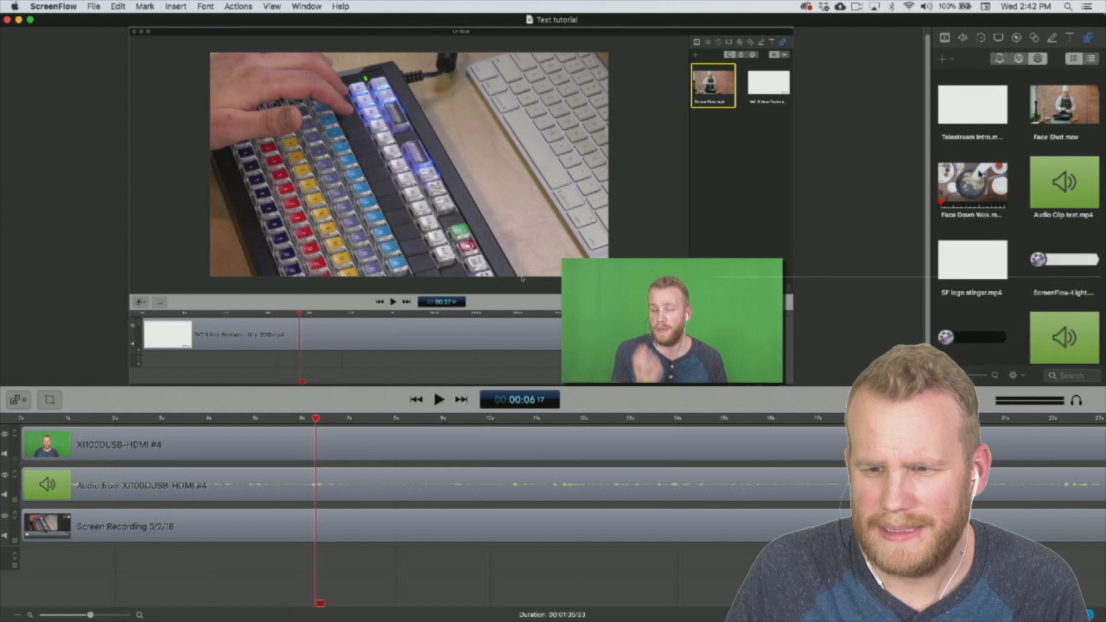
scroll(965, 184, down, 2)
drag(953, 211, 60, 559)
drag(168, 575, 322, 439)
drag(109, 559, 68, 404)
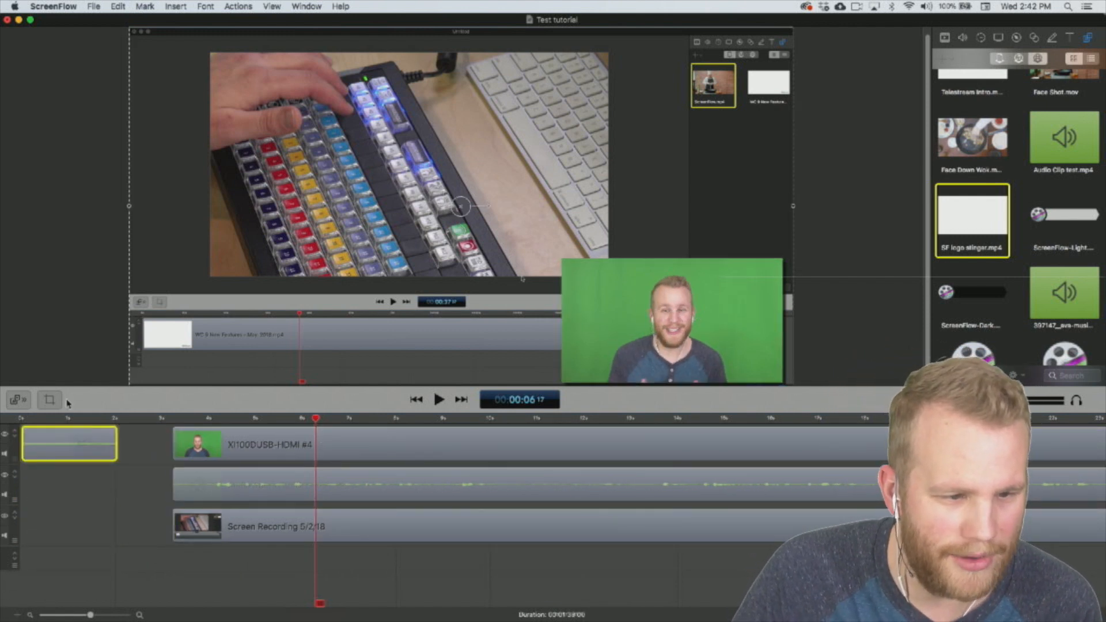
Preview the opening logo stinger and move the three recording clips directly against its end.
click(21, 418)
key(space)
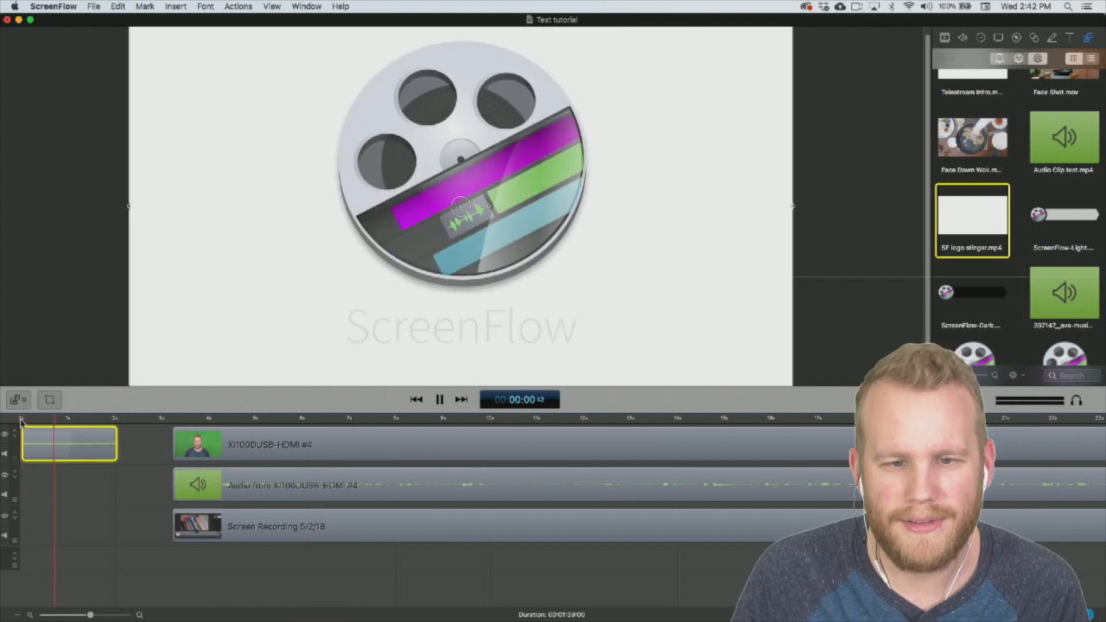
key(space)
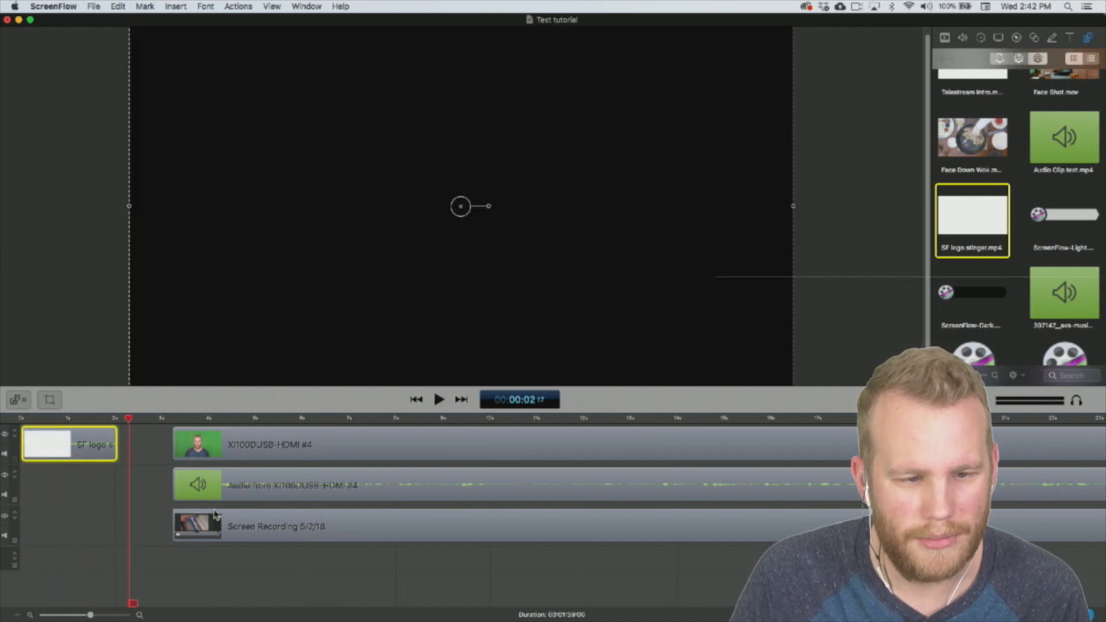
drag(162, 443, 276, 535)
drag(275, 532, 218, 530)
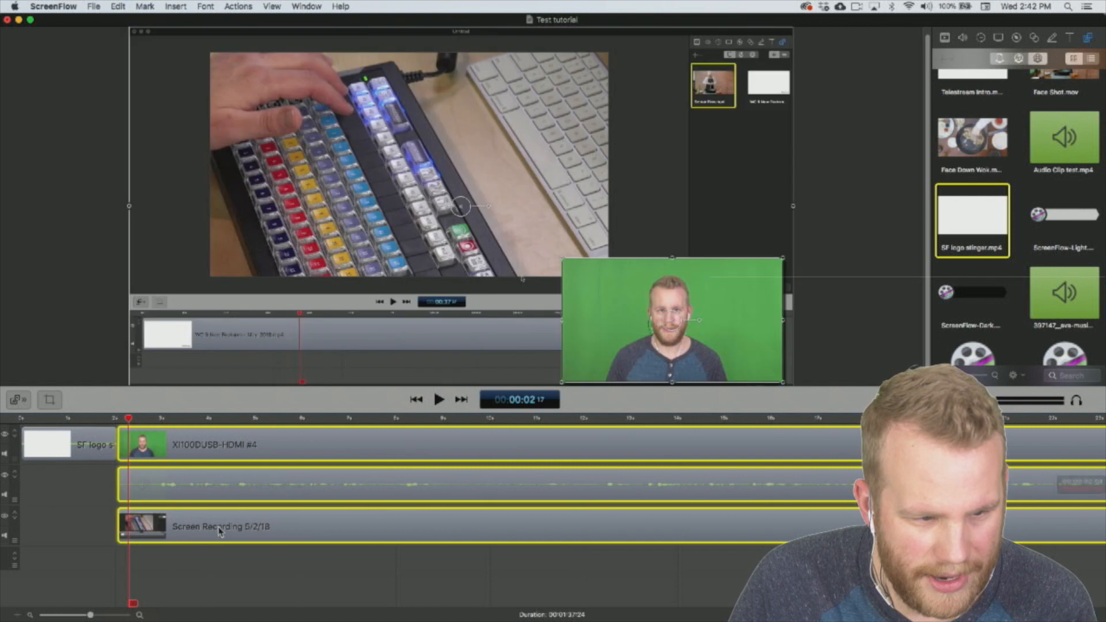
Play the recording's ending from about 1:30 and cut off all three clips after about 1:32.
key(super+minus)
key(super+minus)
key(super+minus)
key(super+minus)
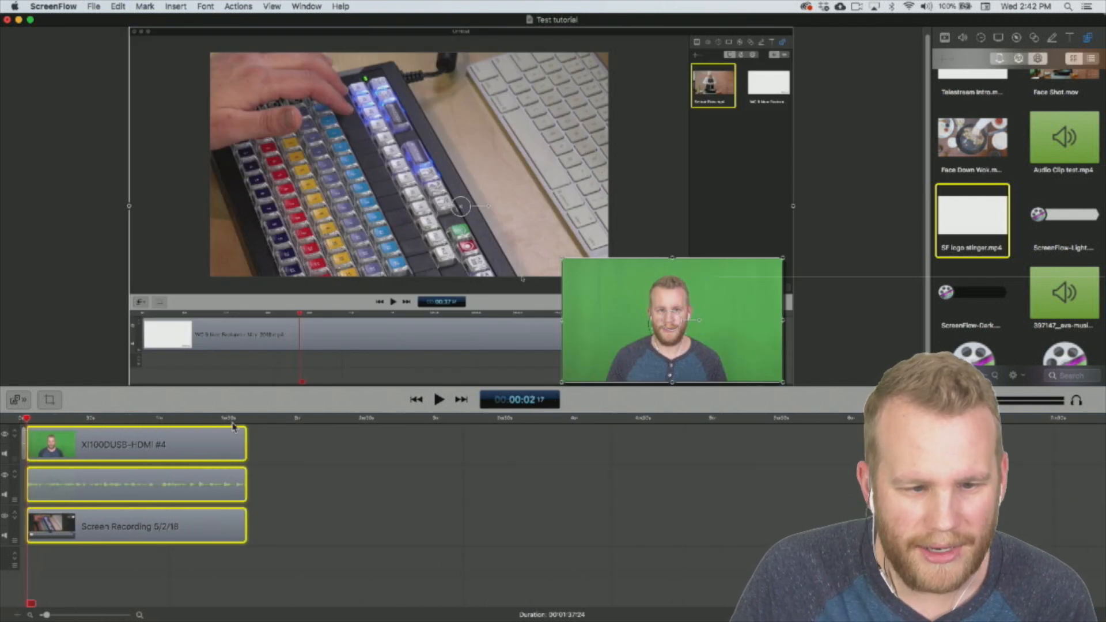
click(229, 417)
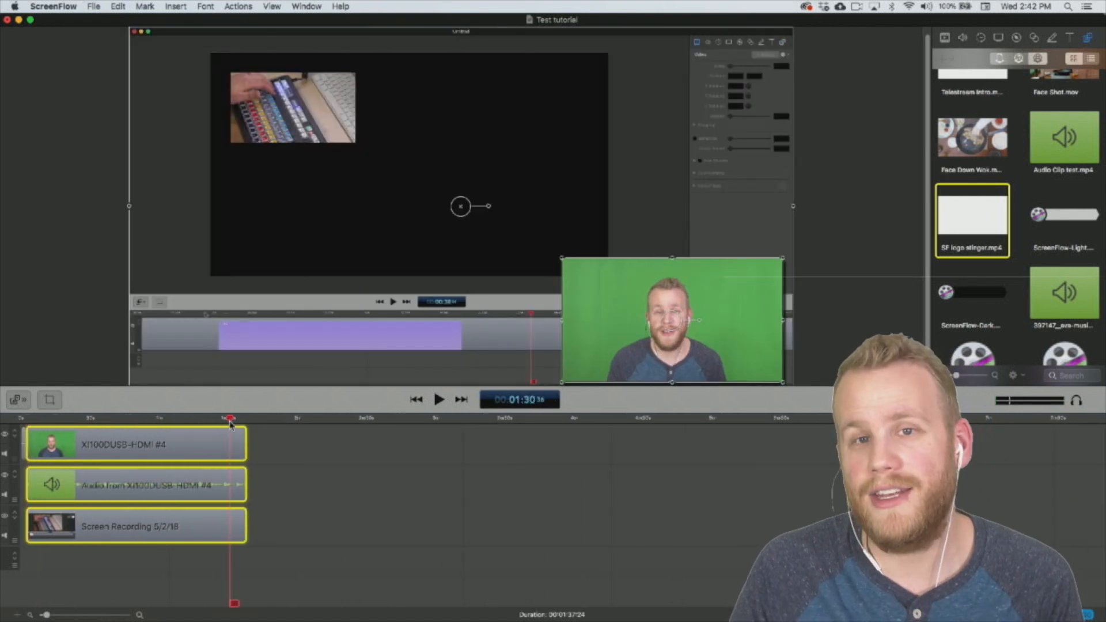
key(space)
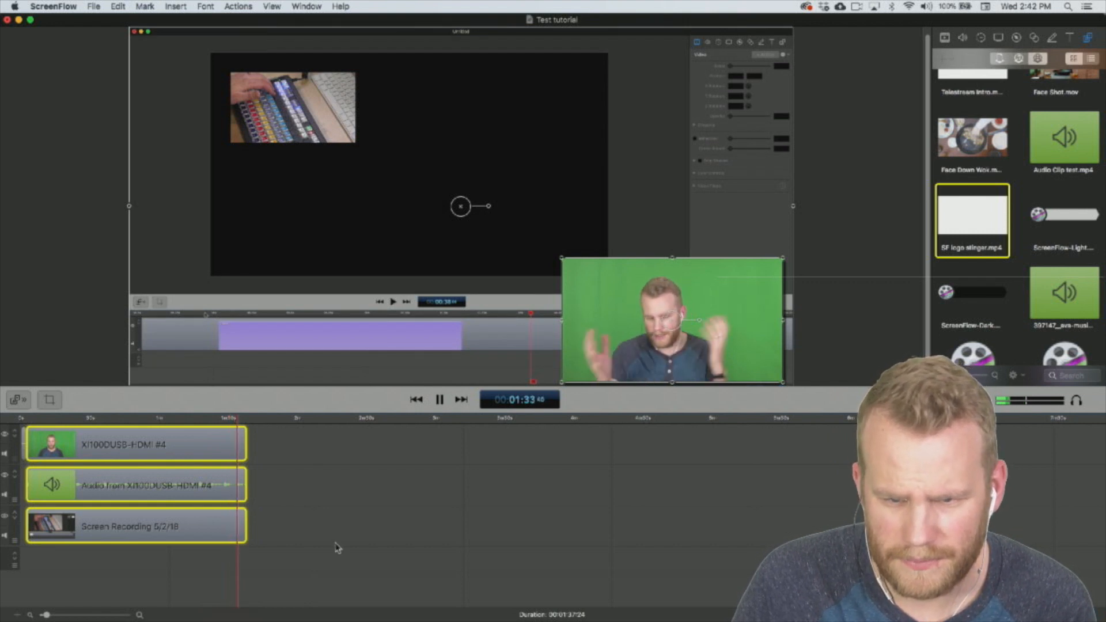
key(super+equal)
key(super+equal)
key(super+equal)
key(space)
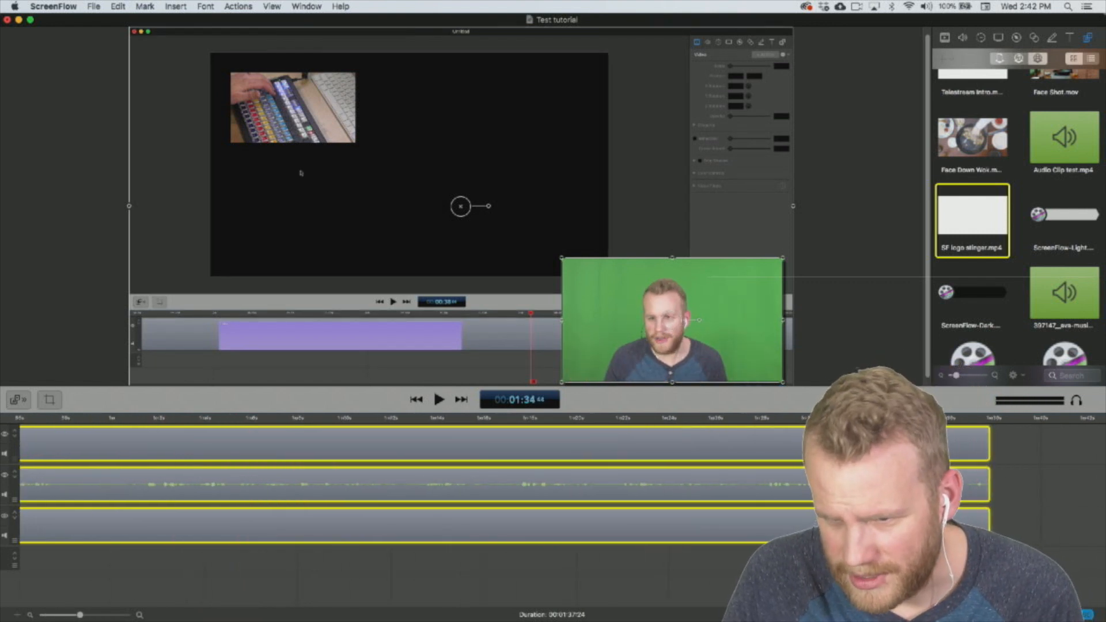
key(j)
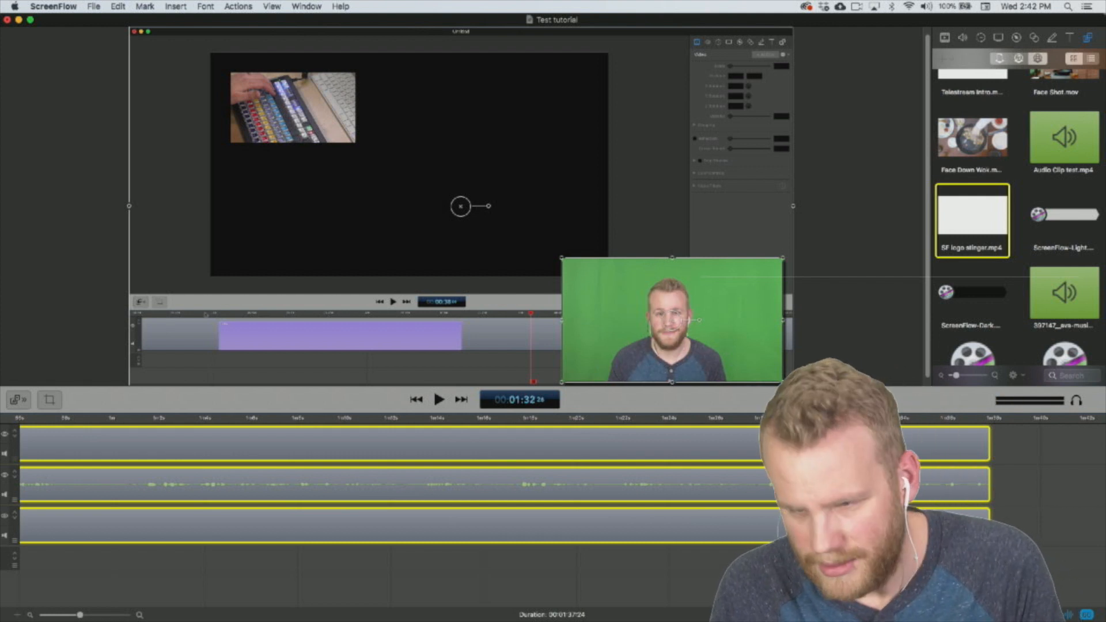
key(t)
key(Delete)
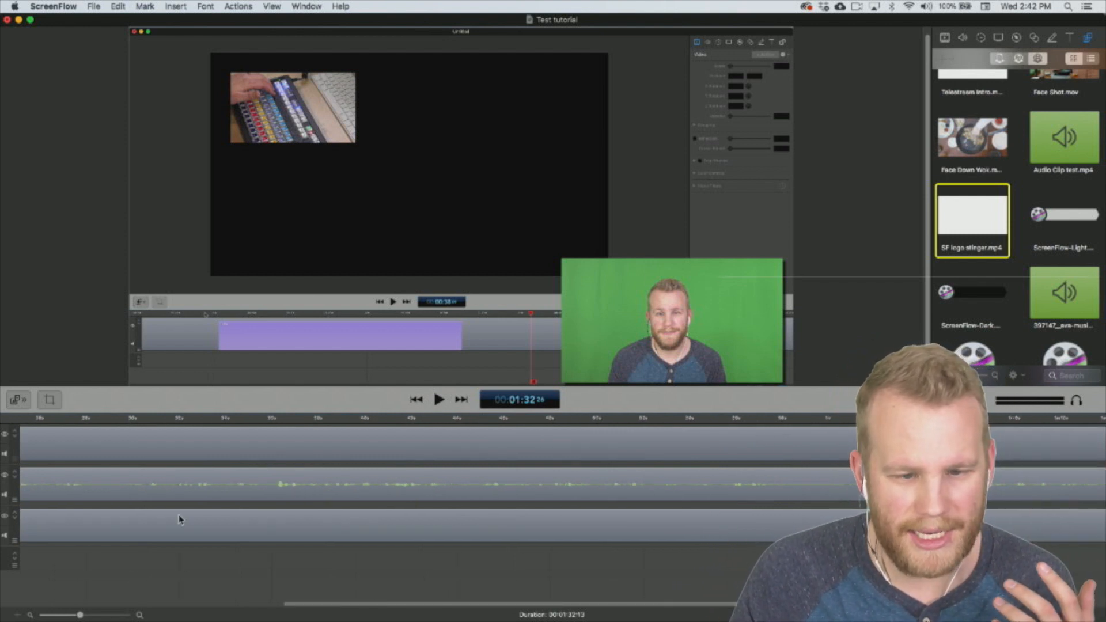
Copy the opening logo stinger and paste it directly after the recording's end, placed on the top track.
scroll(178, 521, left, 15)
click(48, 451)
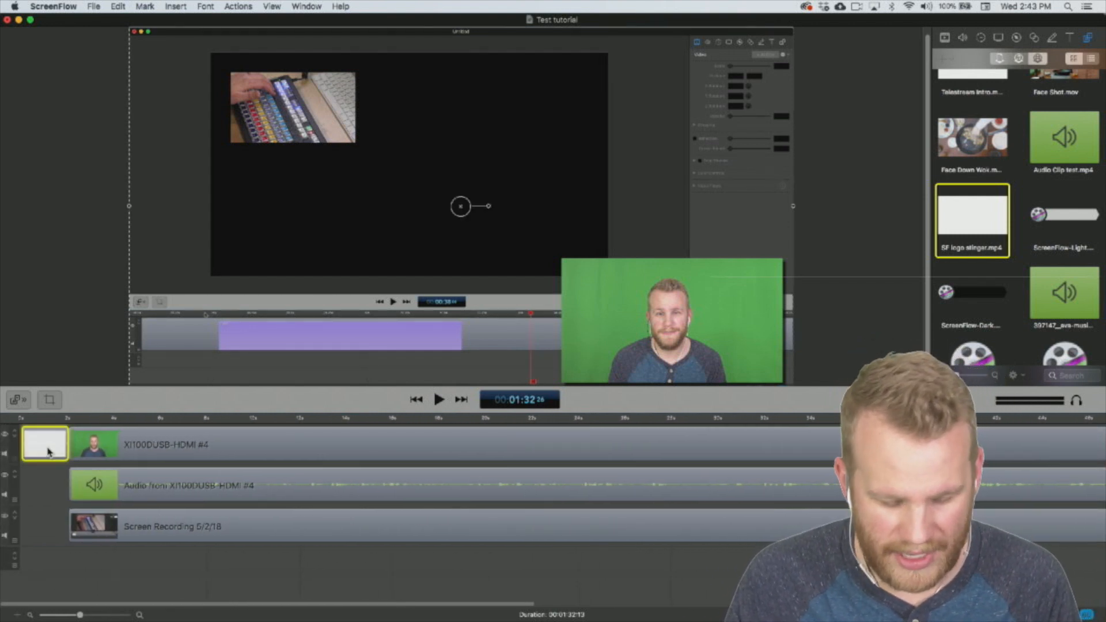
scroll(48, 451, right, 15)
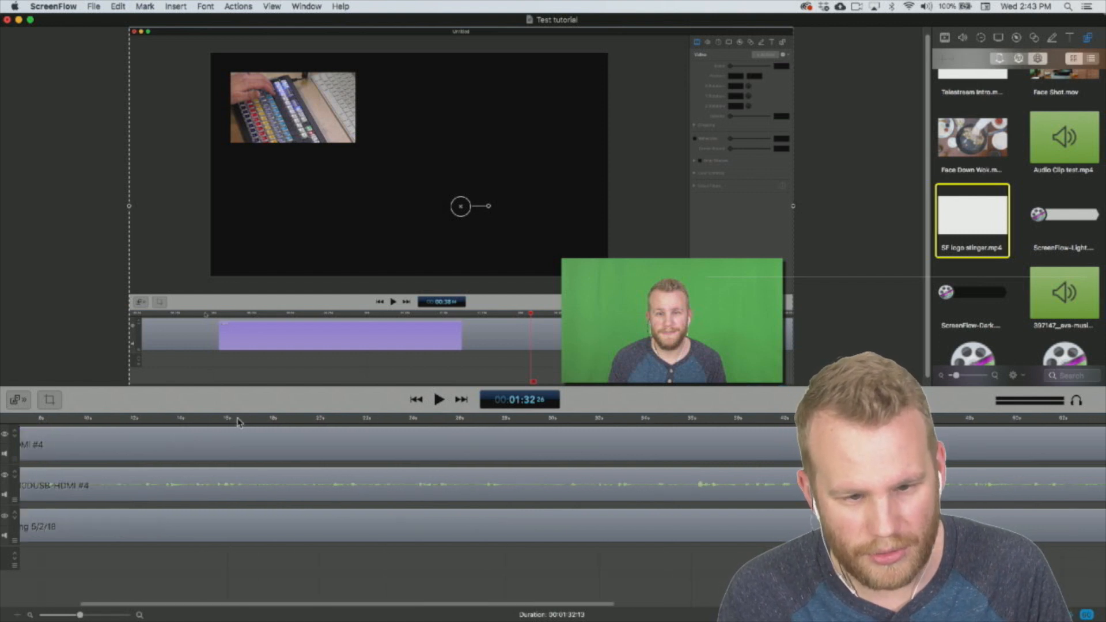
key(super+c)
key(super+v)
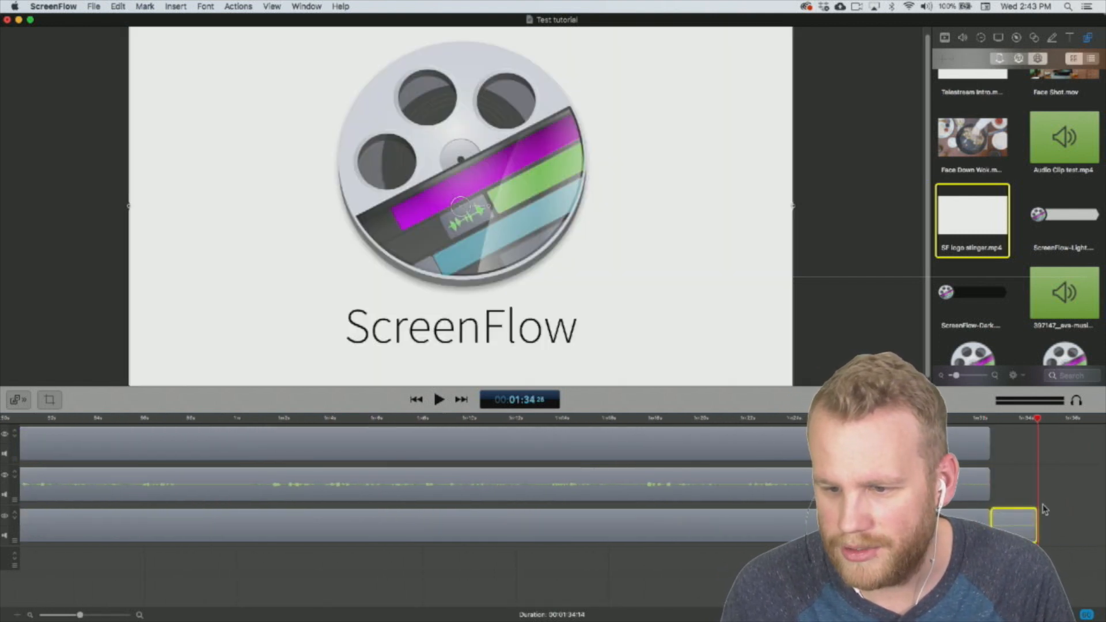
drag(1024, 525, 1023, 443)
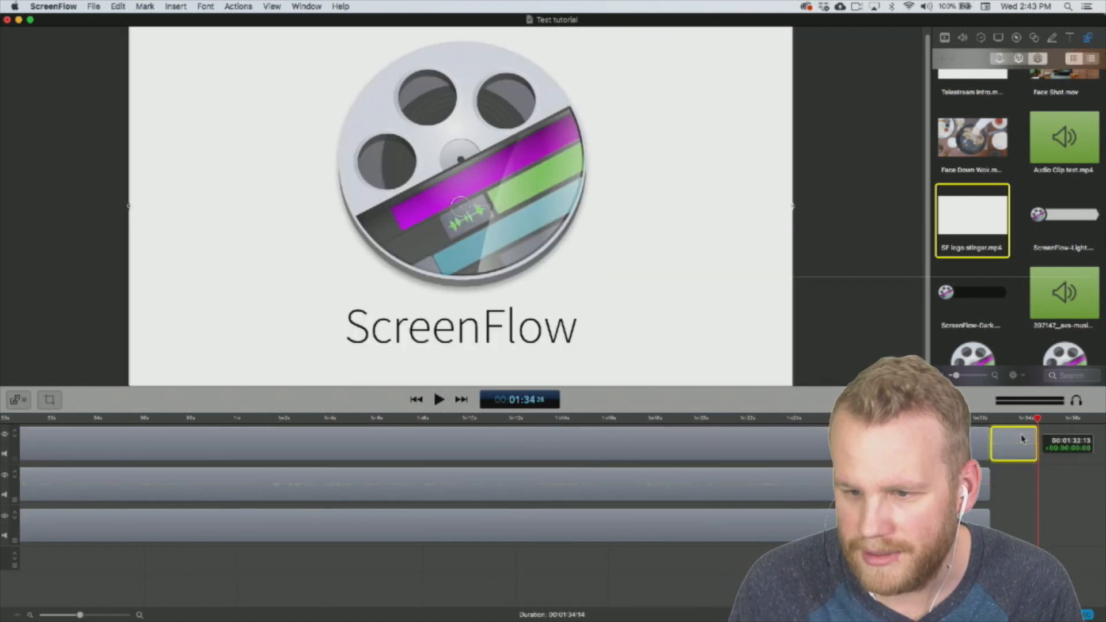
Review the whole timeline at about 0:34, at the closing logo stinger, and at about 0:03.
click(410, 476)
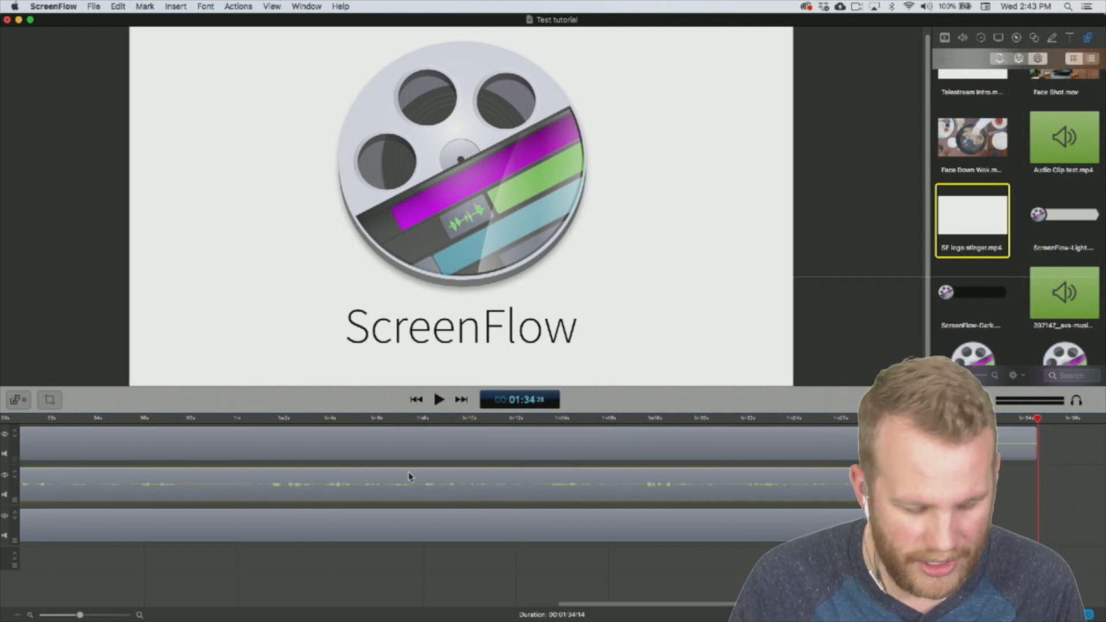
key(super+minus)
click(444, 571)
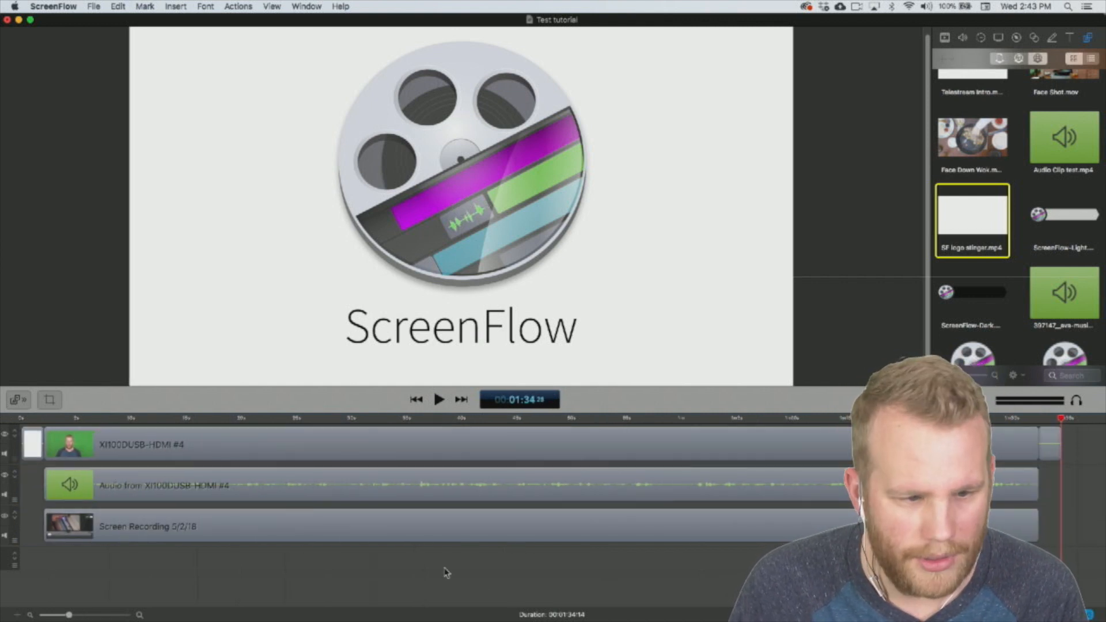
click(401, 424)
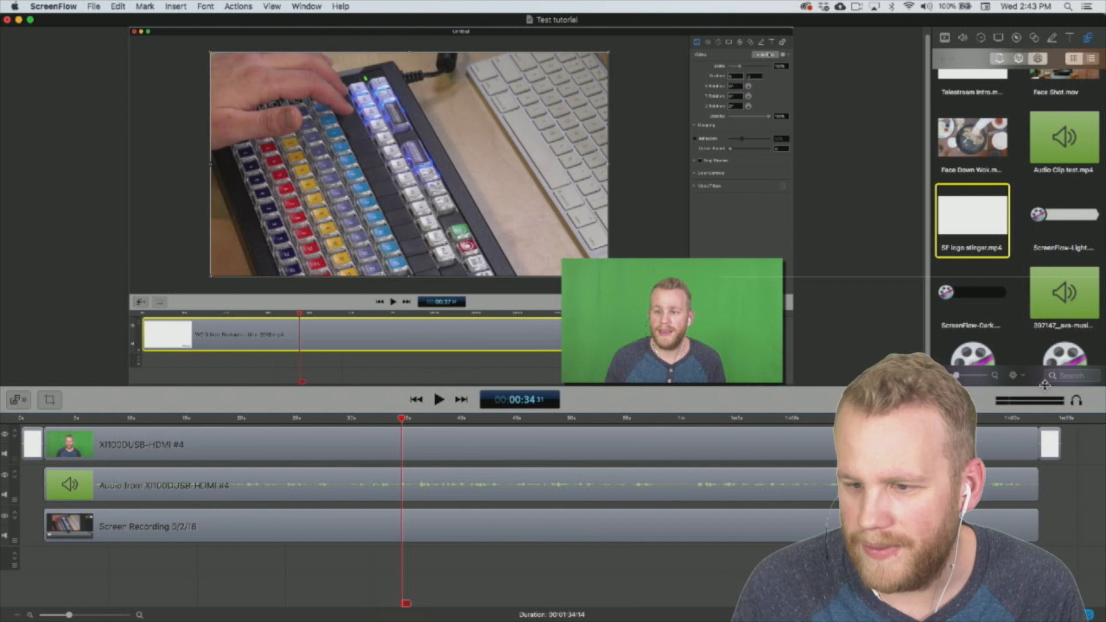
click(1035, 424)
key(space)
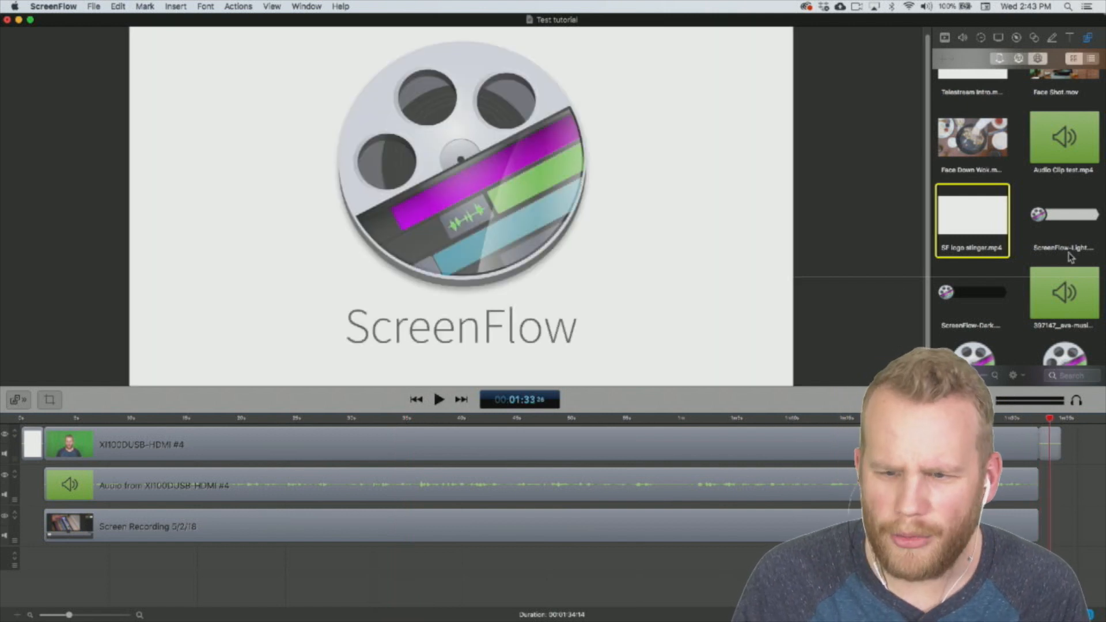
click(62, 419)
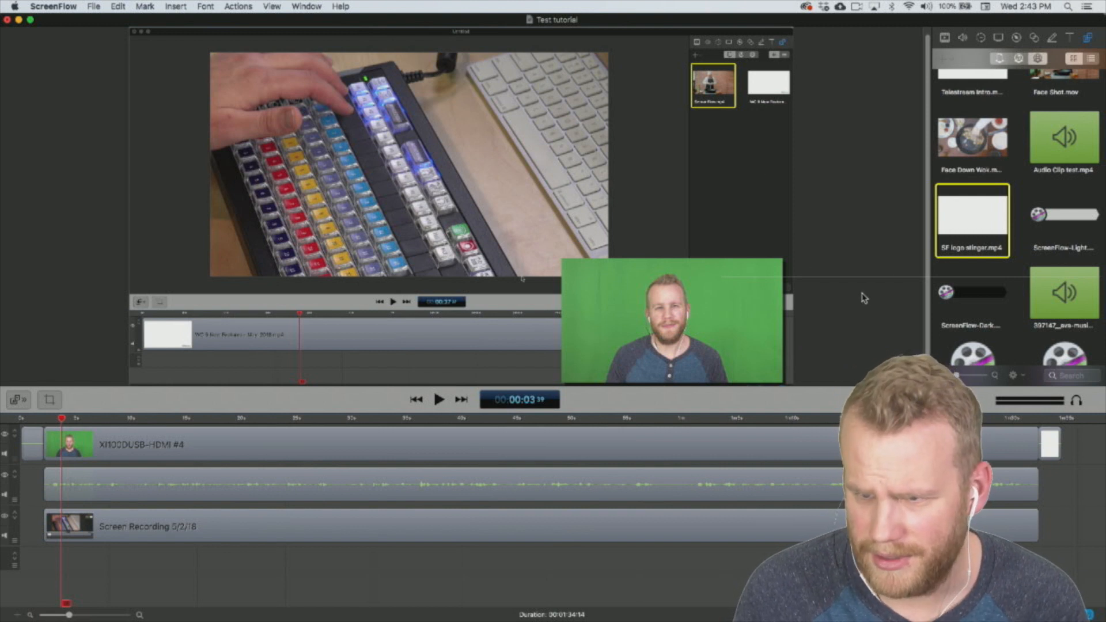
Place the ScreenFlow-Light lower third from the library on the middle track past the recording's end and show it at about 1:40.
drag(1065, 221, 1062, 483)
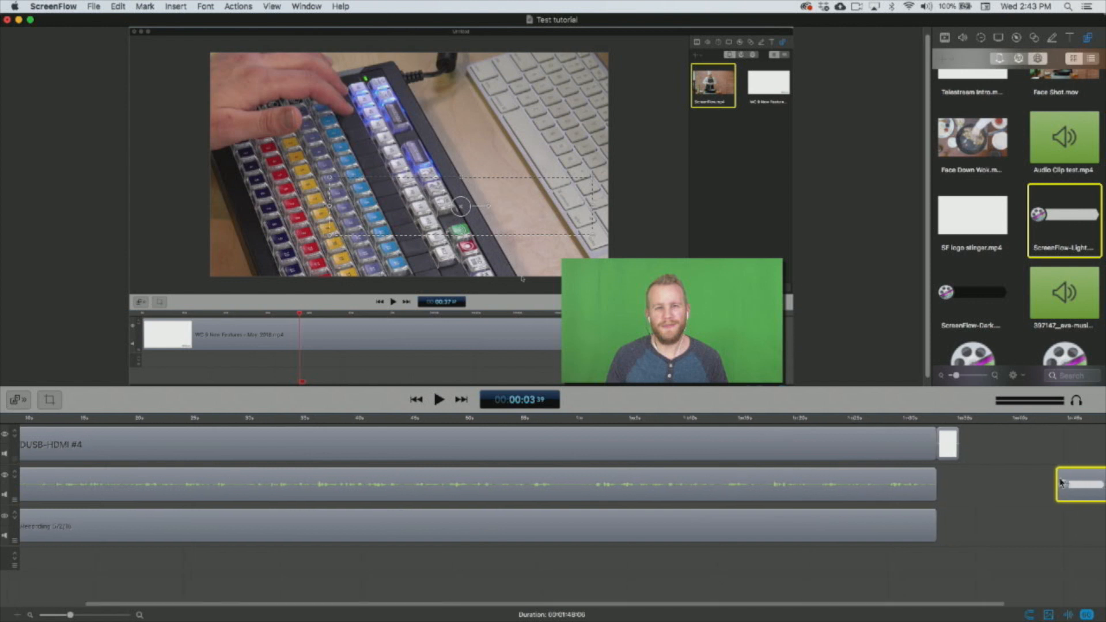
click(1026, 420)
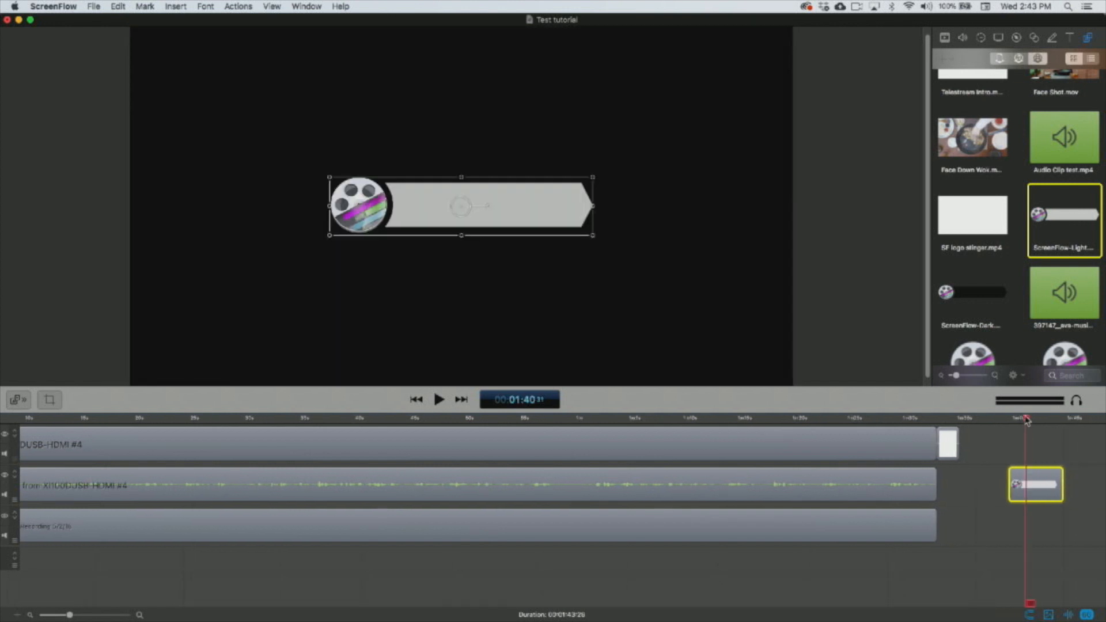
scroll(570, 234, down, 3)
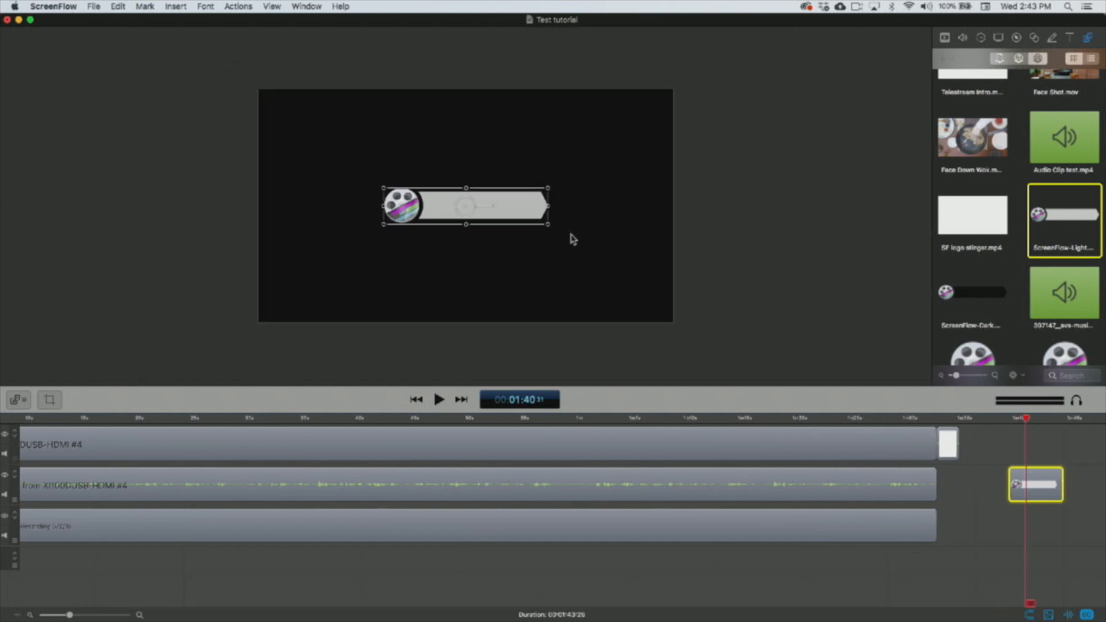
Move the lower-third graphic into the lower-left corner of the video frame.
drag(466, 214, 347, 306)
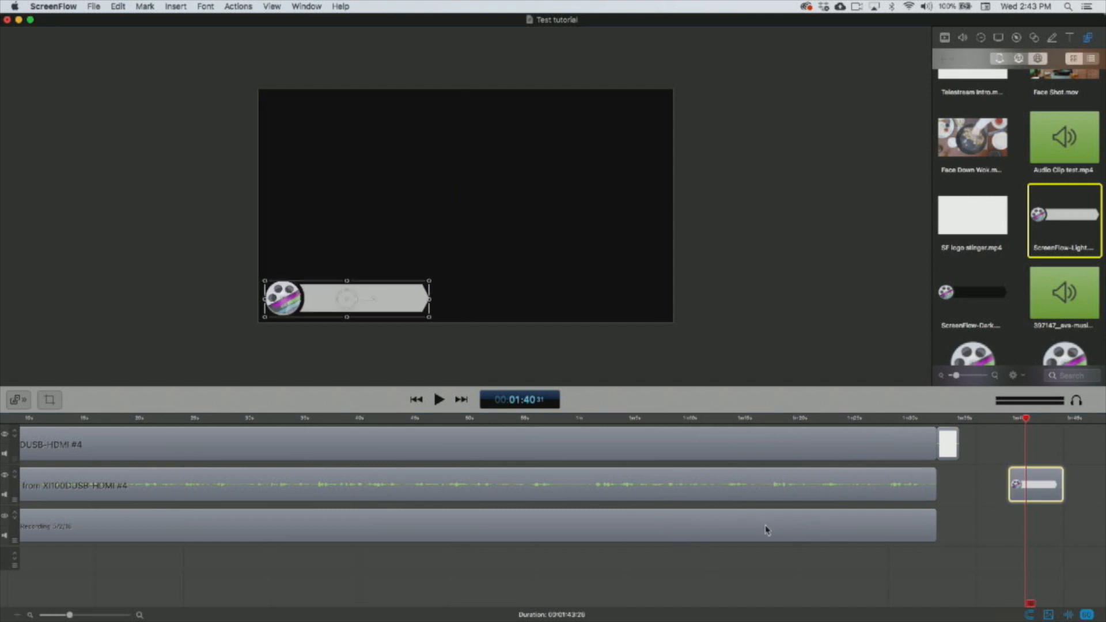
click(1026, 454)
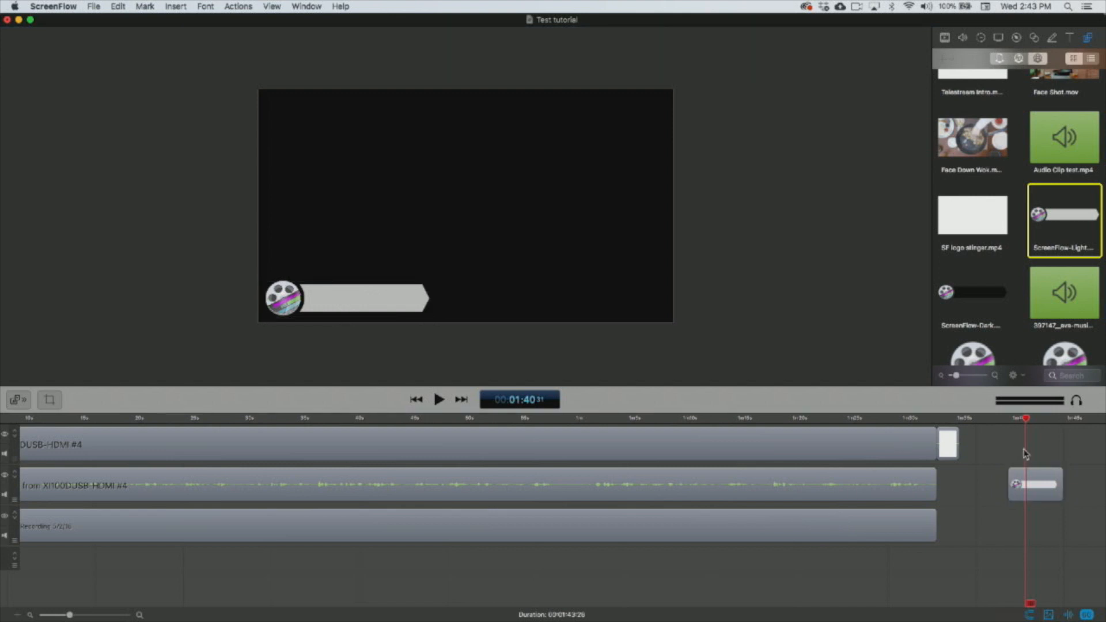
click(1041, 484)
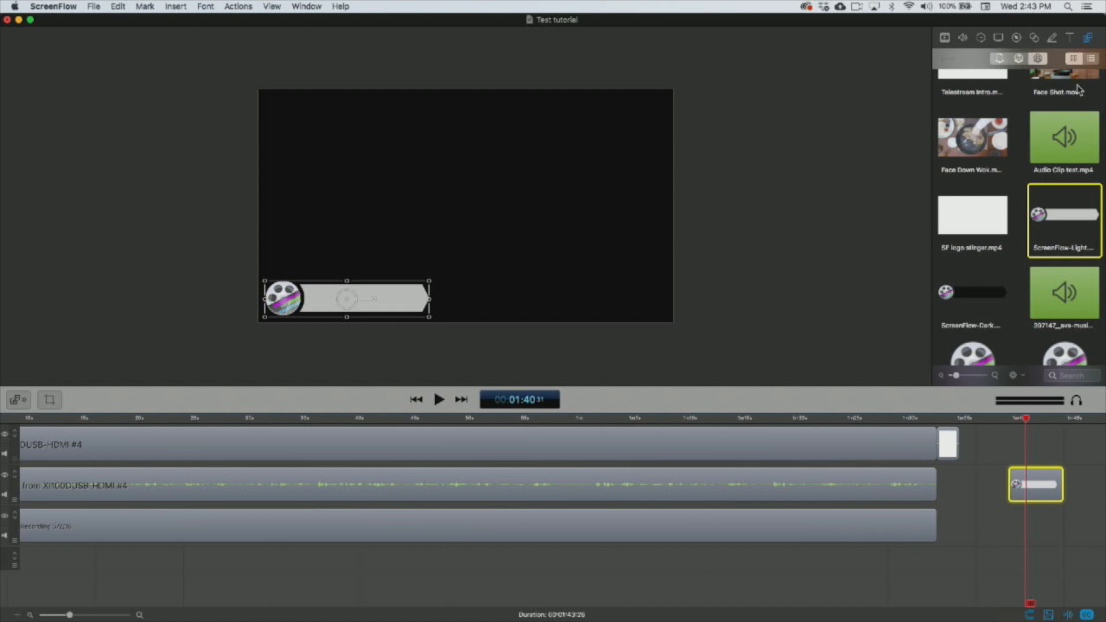
Add a text clip with the presenter's full name and place it over the lower third's grey bar.
click(1070, 38)
click(1073, 58)
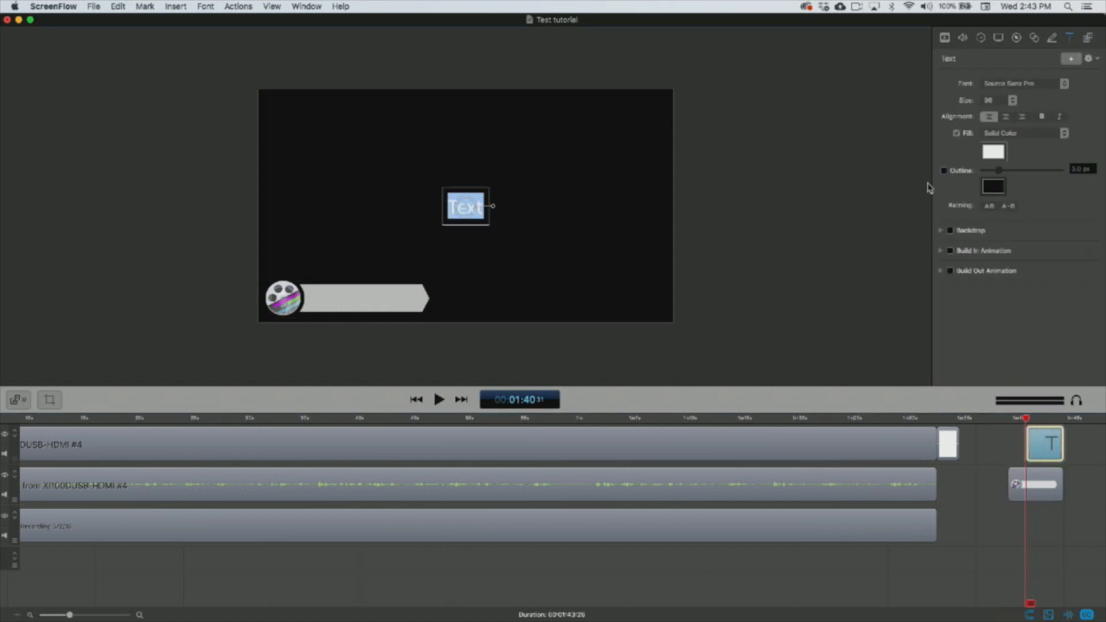
text(Lucas Bischof)
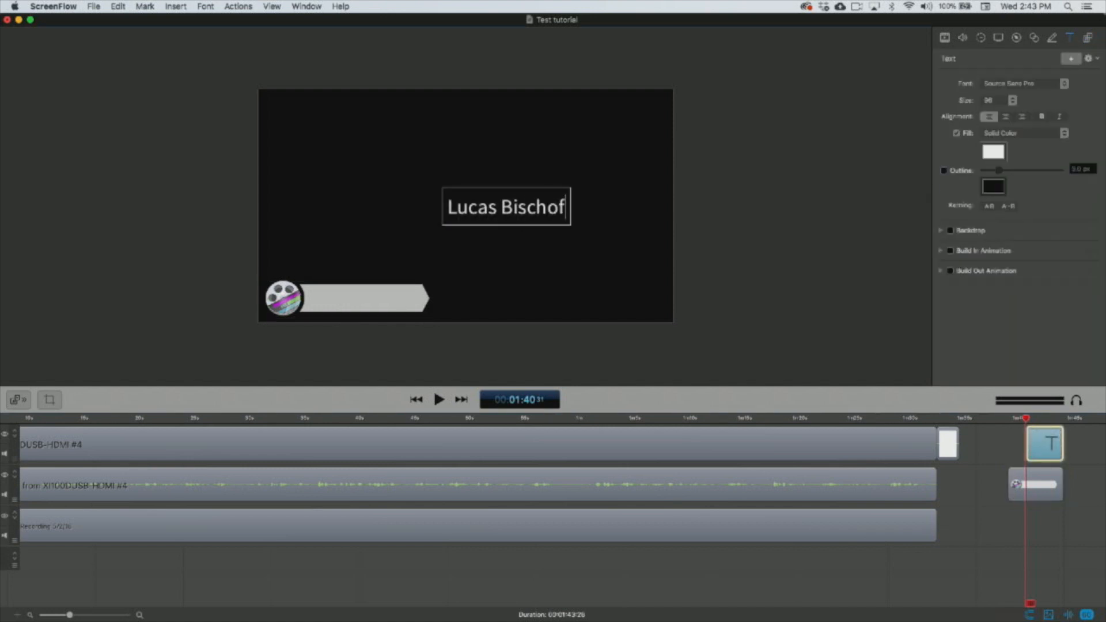
text(berger)
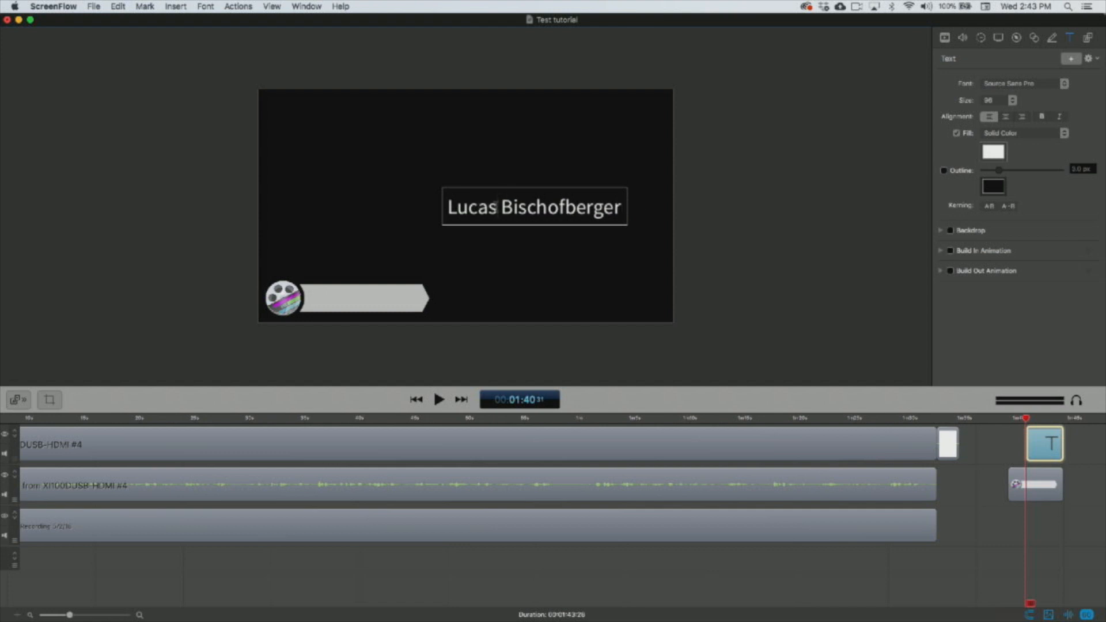
click(529, 231)
drag(534, 204, 393, 298)
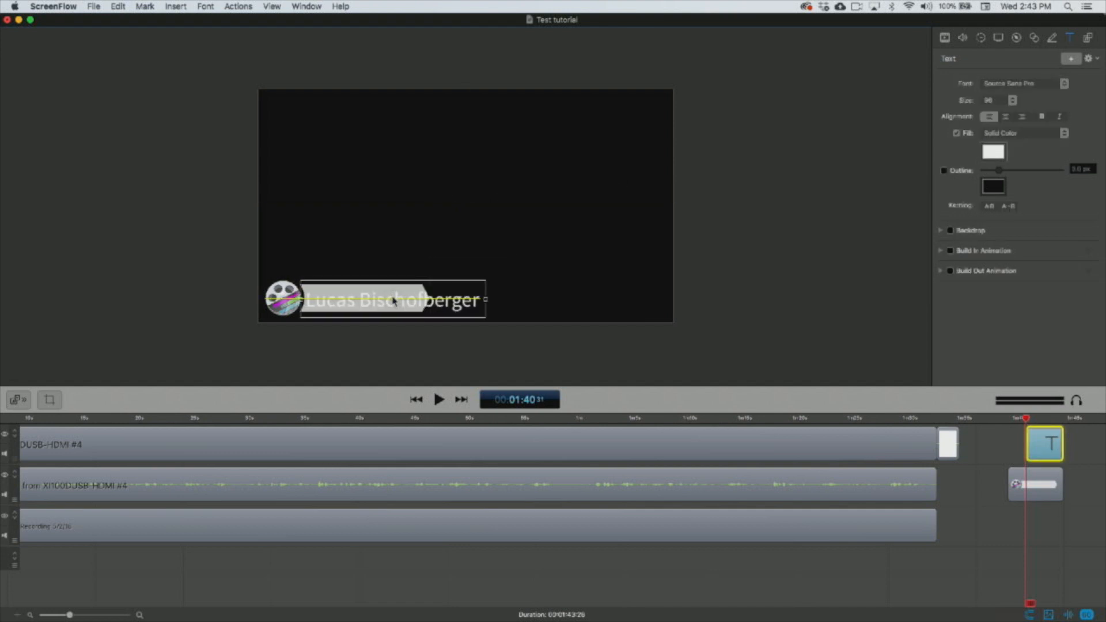
Set the presenter's name text to size 64 so it fits within the lower third's bar.
double_click(403, 299)
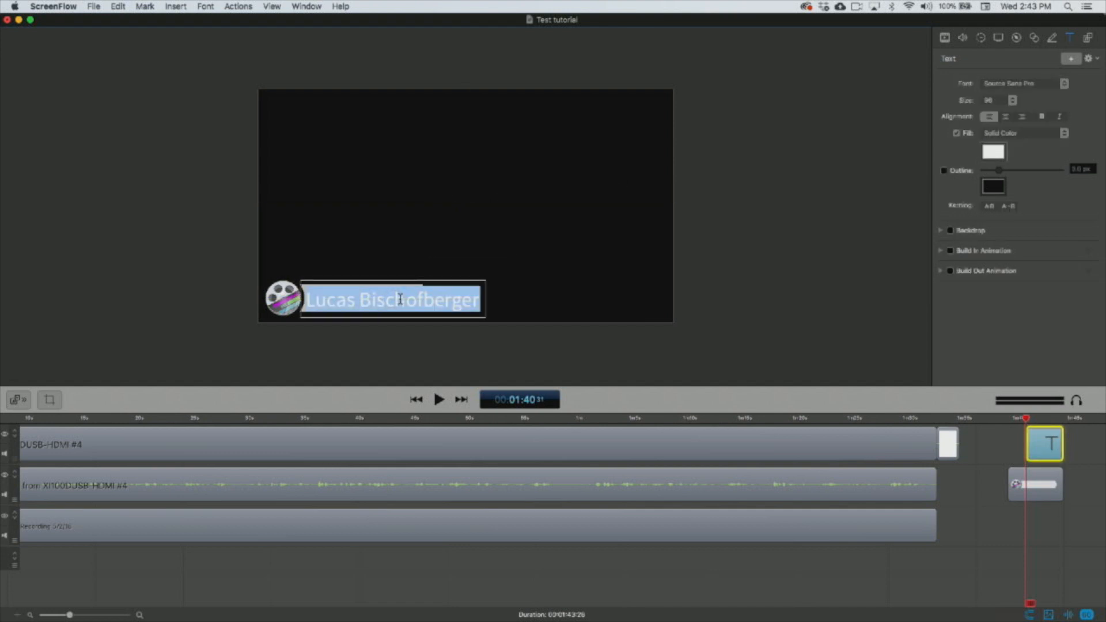
click(1010, 102)
click(998, 91)
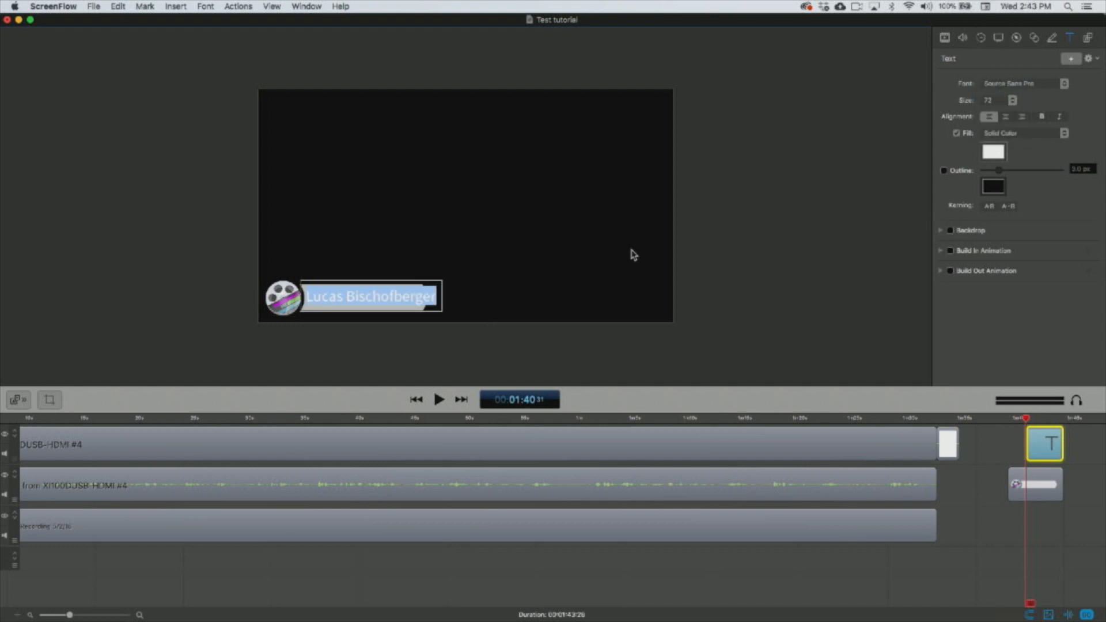
click(1009, 102)
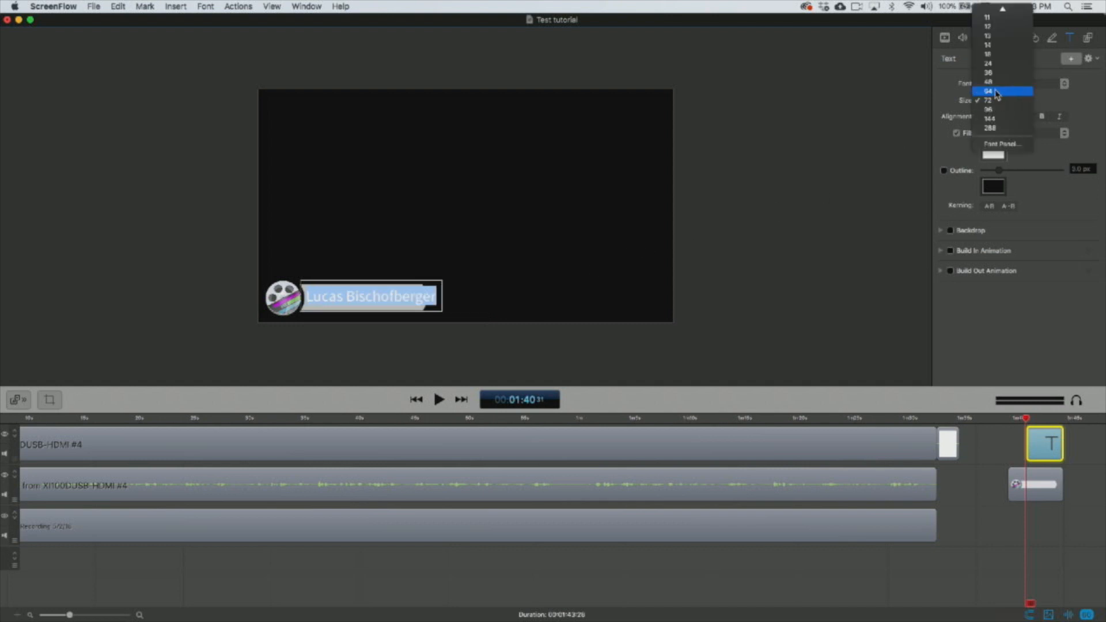
click(998, 92)
click(479, 314)
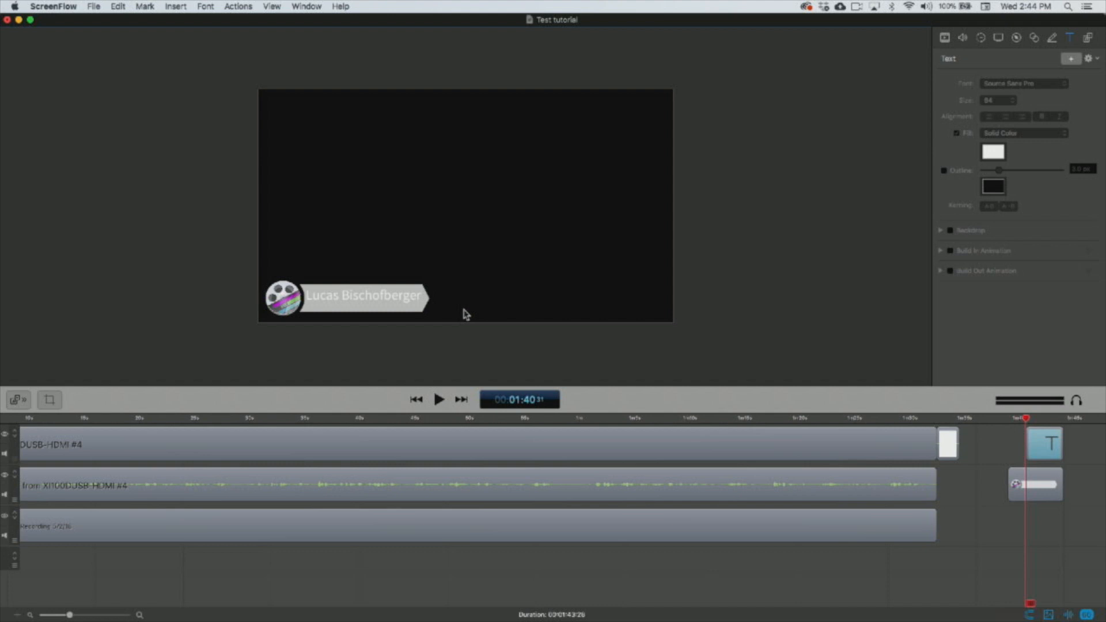
Recolour the presenter's name text black by sampling the dark play symbol with the colour eyedropper.
click(358, 299)
double_click(360, 295)
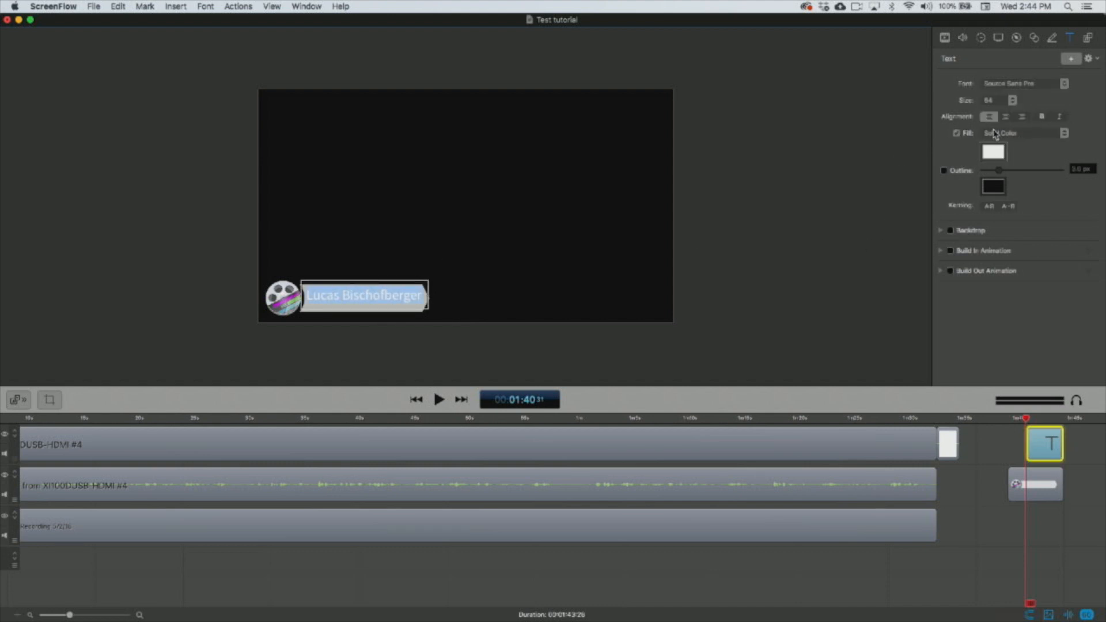
click(993, 153)
drag(854, 350, 839, 221)
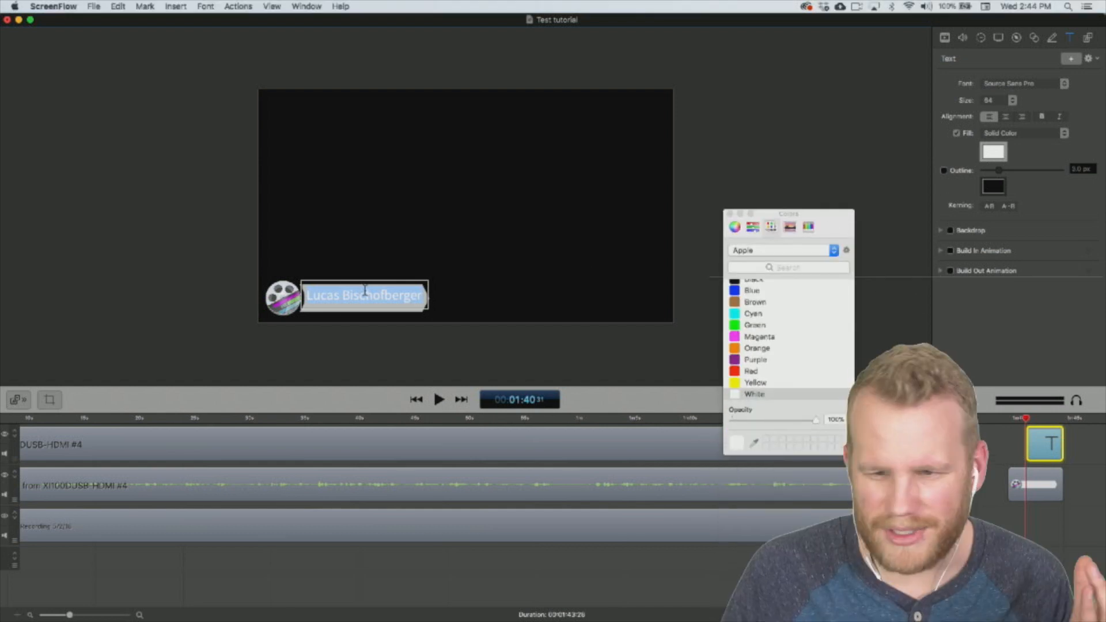
click(753, 442)
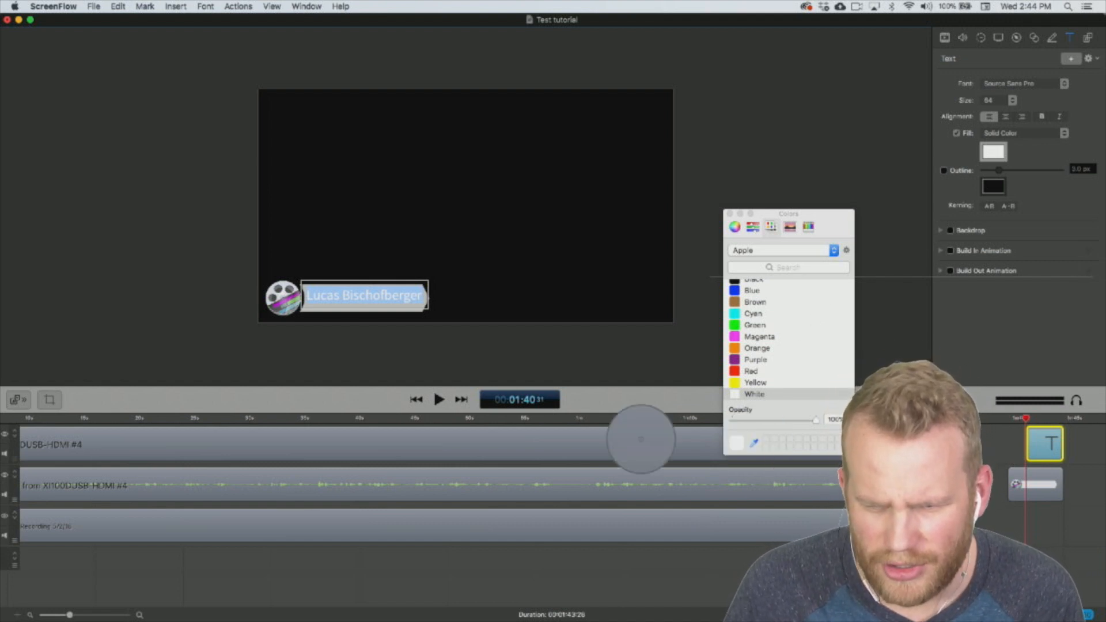
click(641, 439)
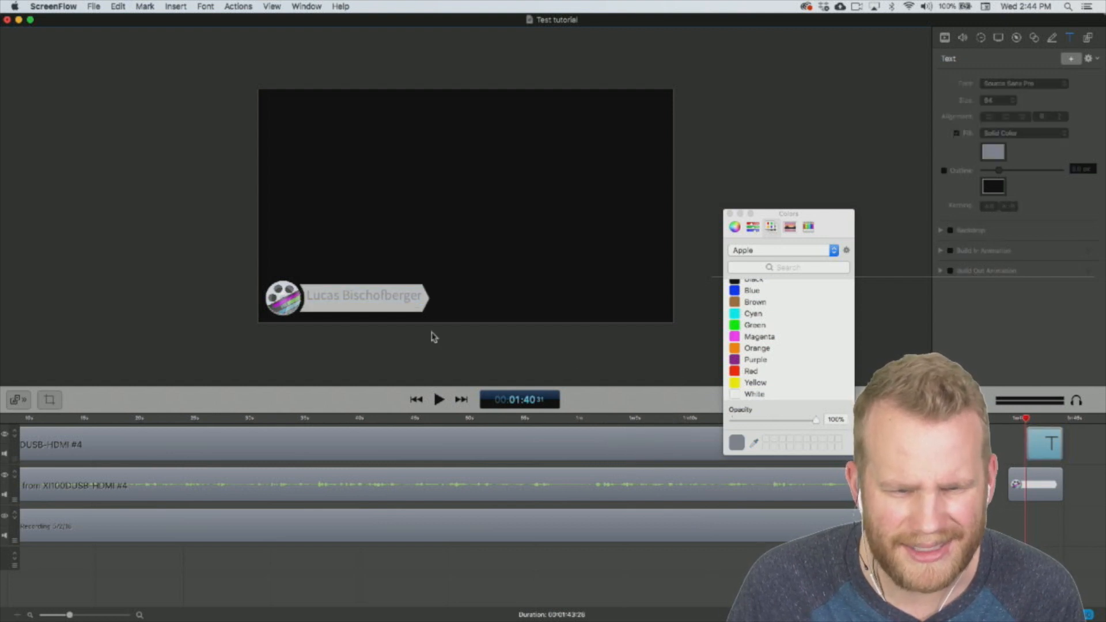
double_click(405, 297)
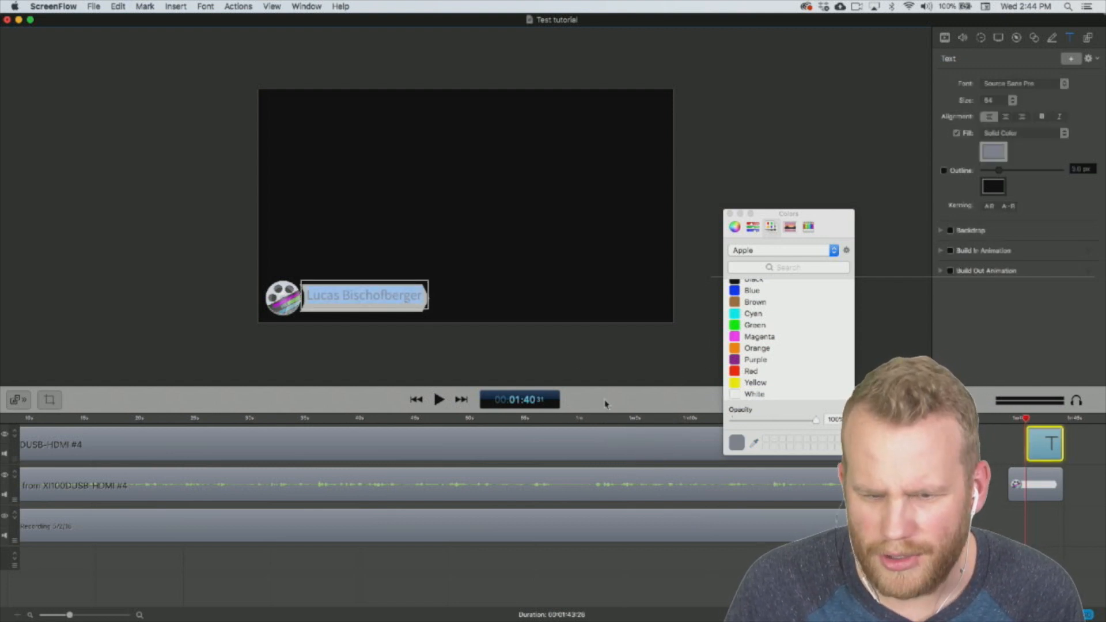
click(753, 443)
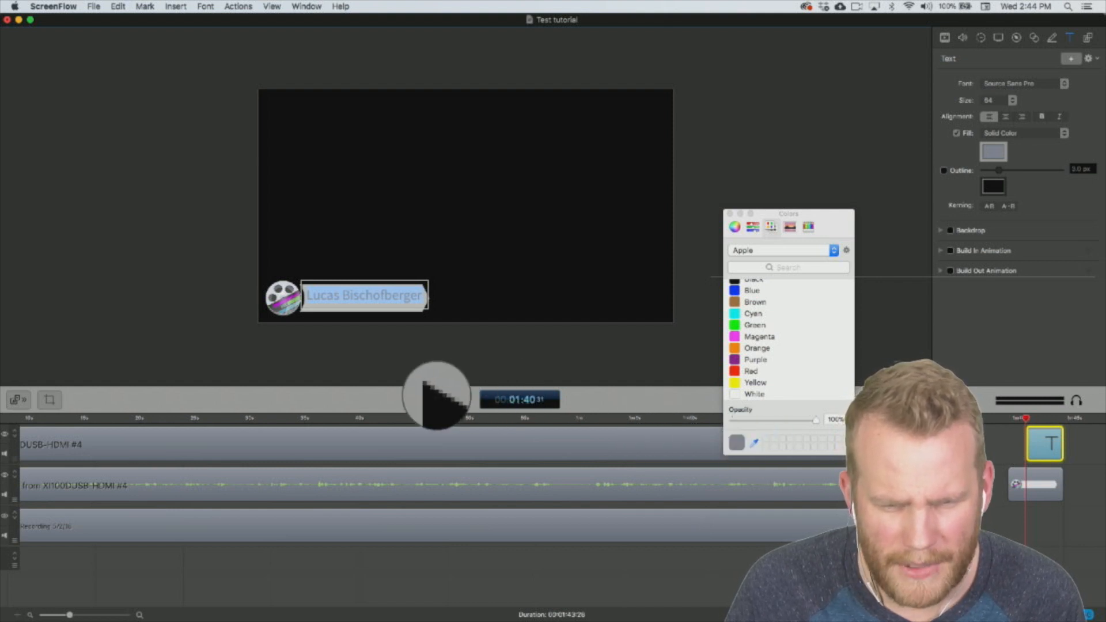
click(437, 402)
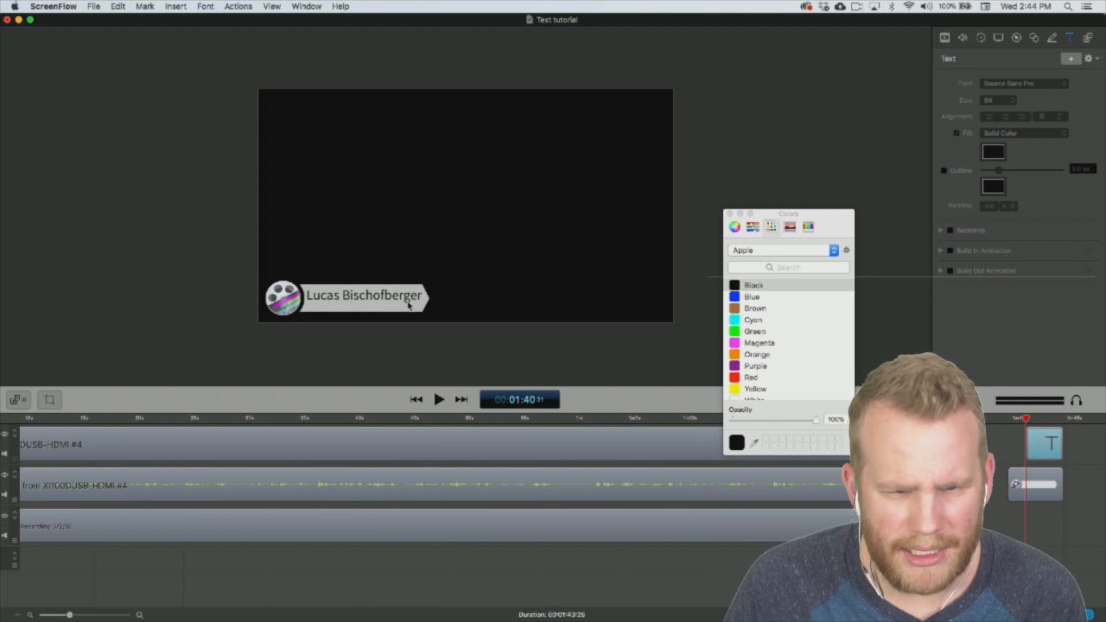
Add a second text clip reading "Product Marketing Manager" at size 36 in italics.
click(1071, 58)
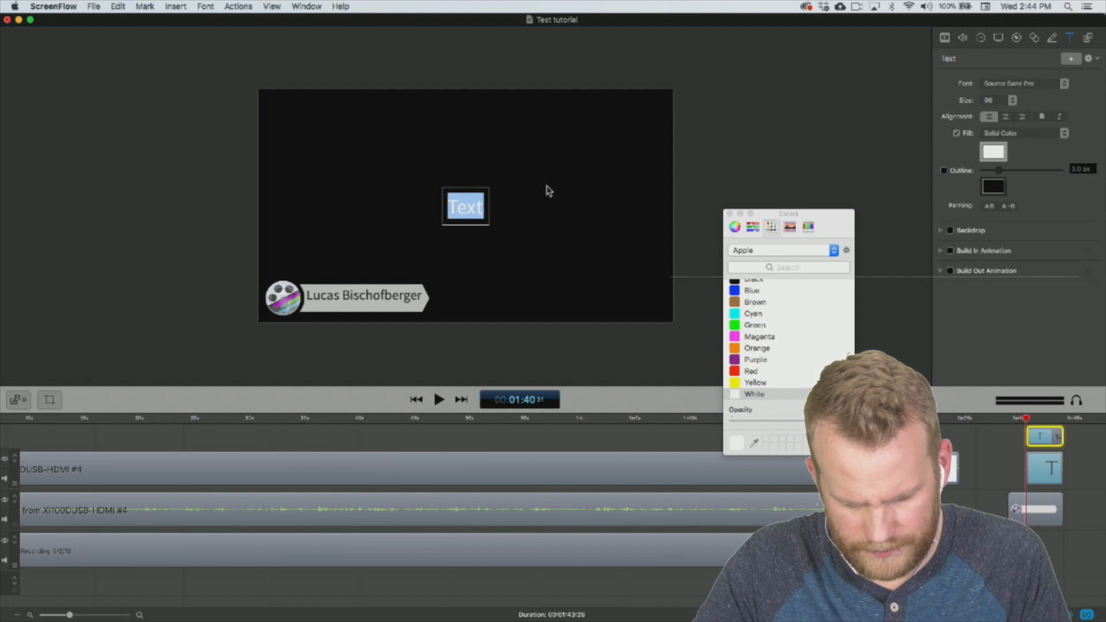
text(Produc)
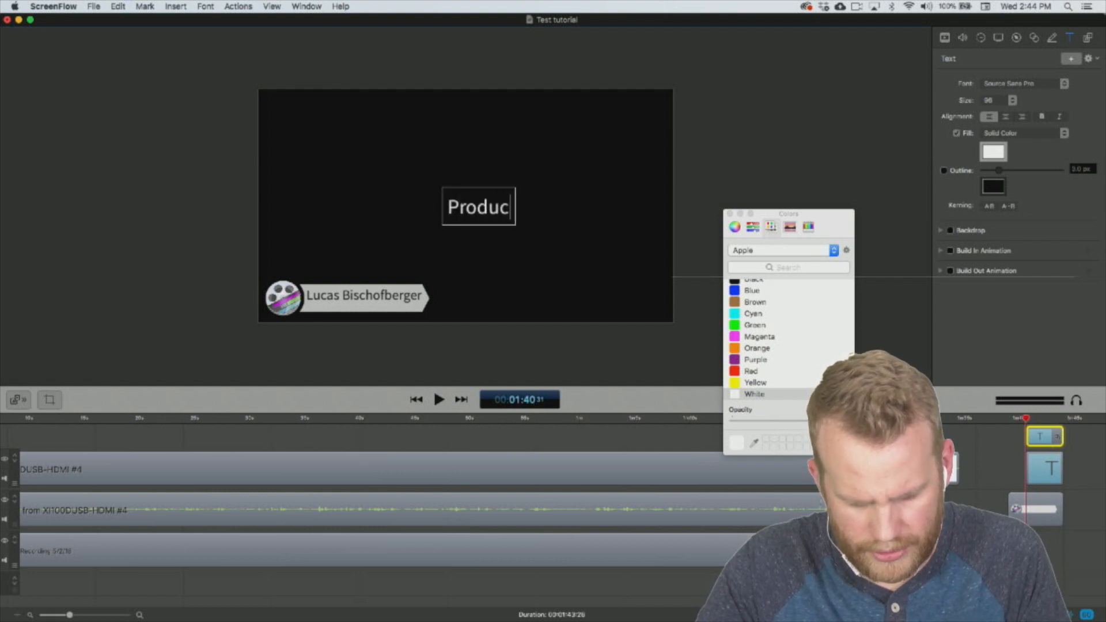
text(t Marketing Manager)
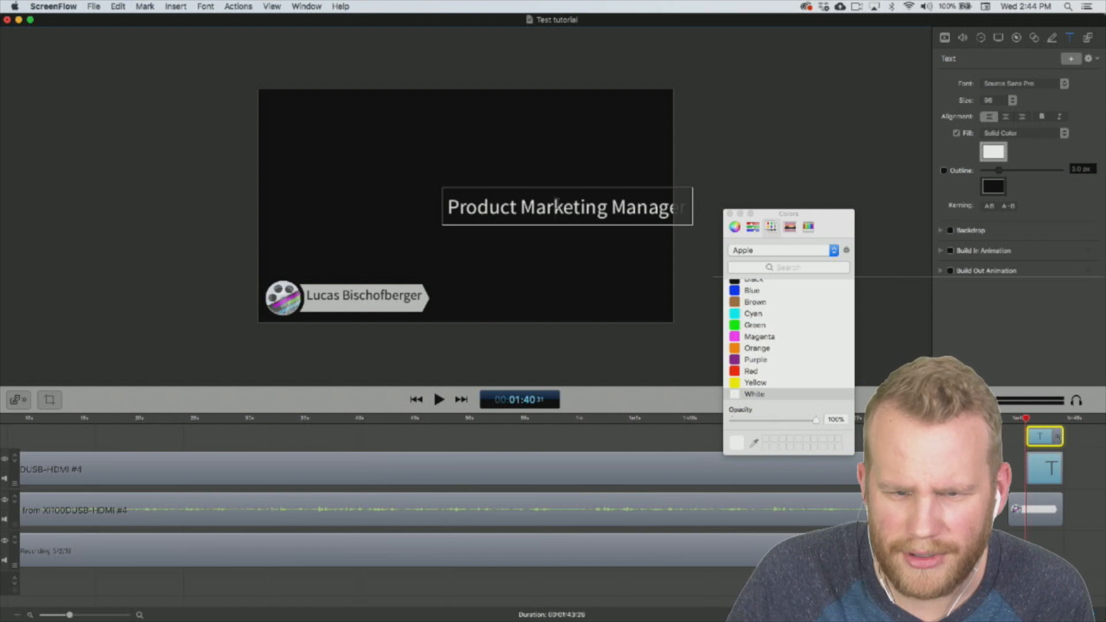
key(super+a)
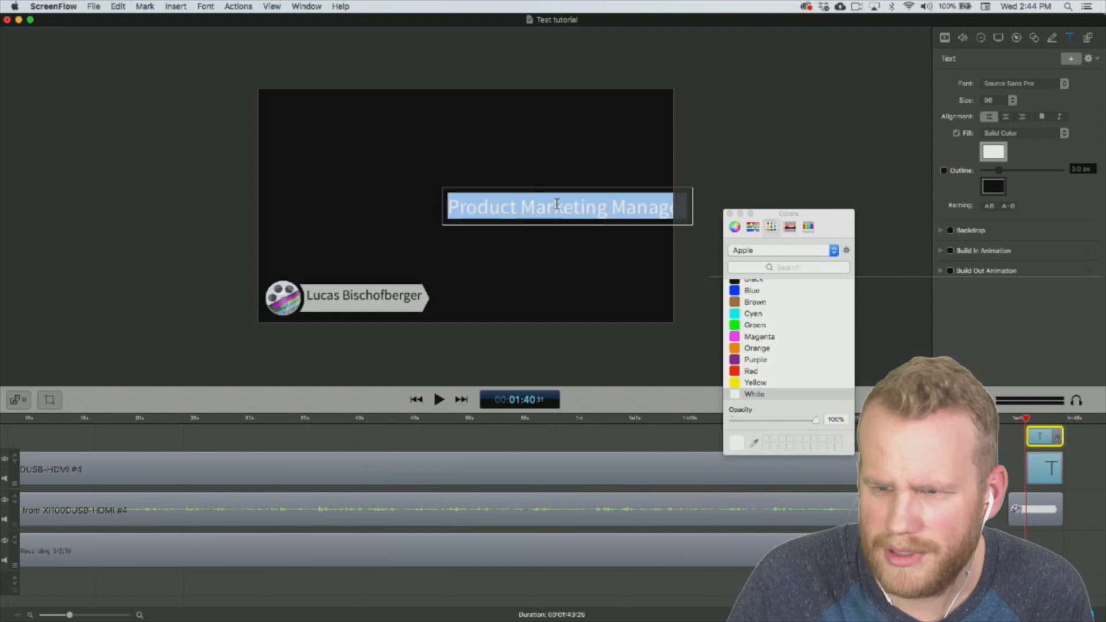
click(1012, 100)
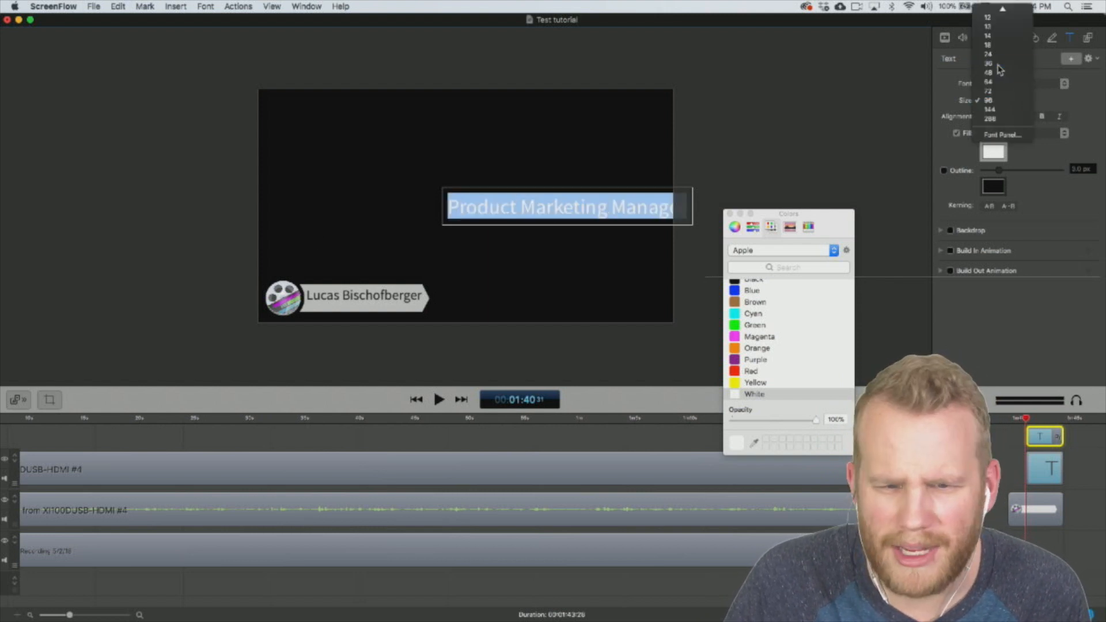
click(1000, 69)
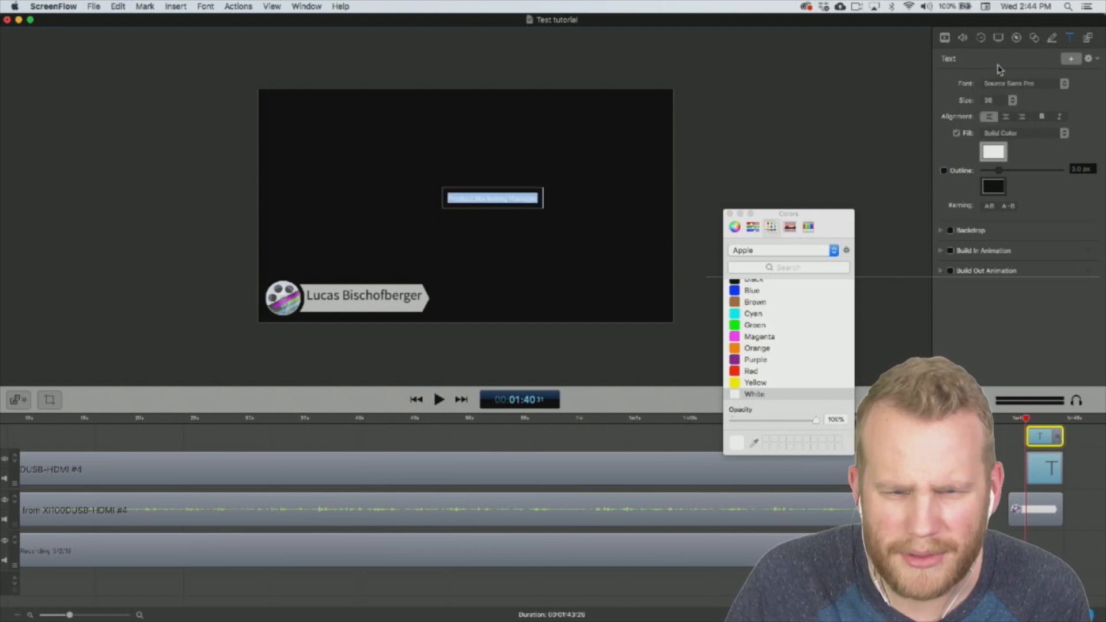
click(1061, 117)
Position the job title text on the lower third's bar, directly beneath the presenter's name and aligned with its start.
click(502, 206)
drag(501, 206, 365, 307)
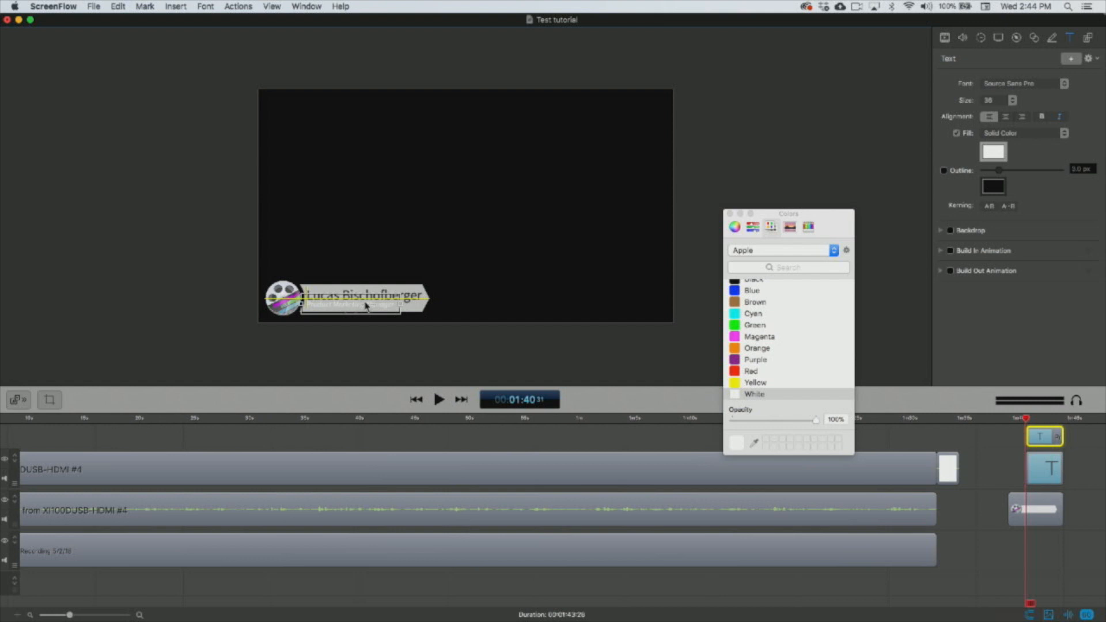
drag(367, 306, 364, 308)
drag(362, 303, 361, 302)
click(468, 328)
Set the job title text's fill colour to Black from the Apple colour list.
click(355, 311)
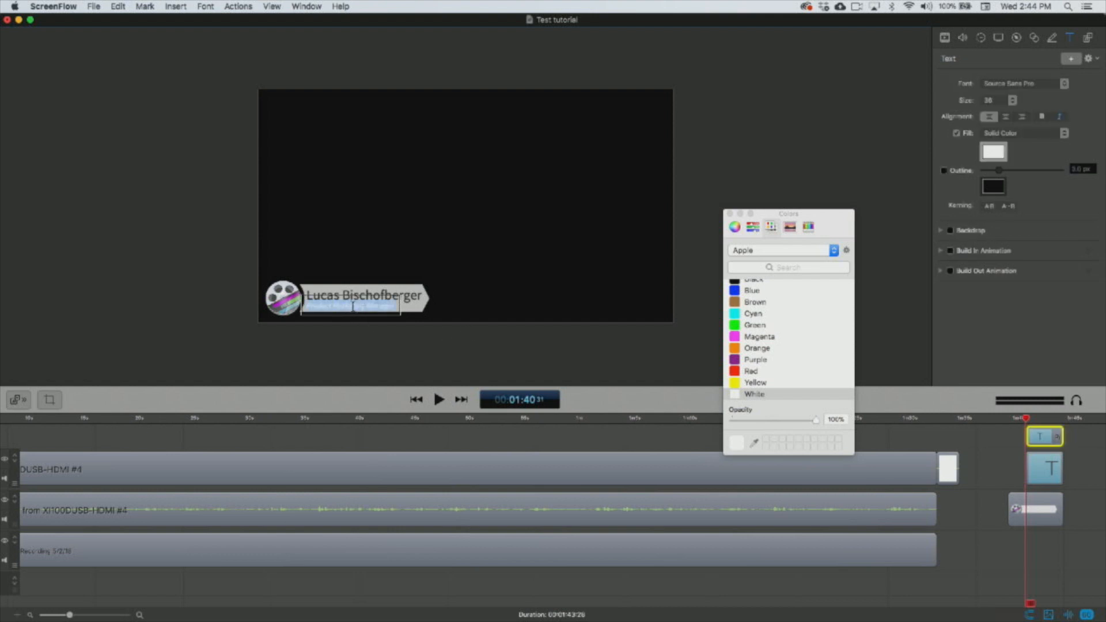
scroll(754, 327, up, 1)
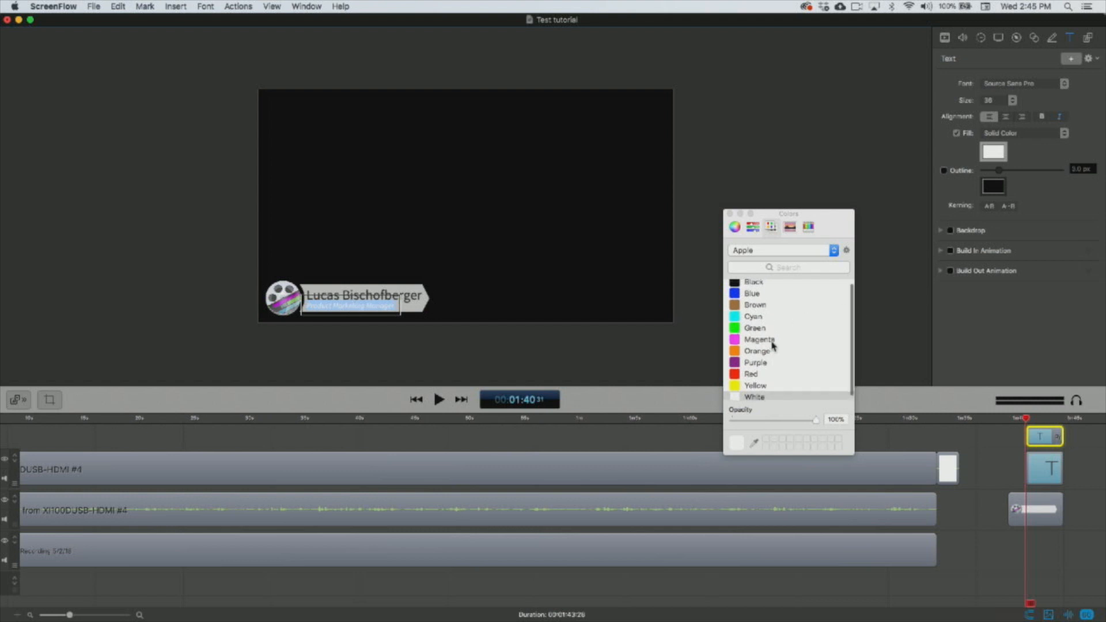
click(753, 284)
click(603, 346)
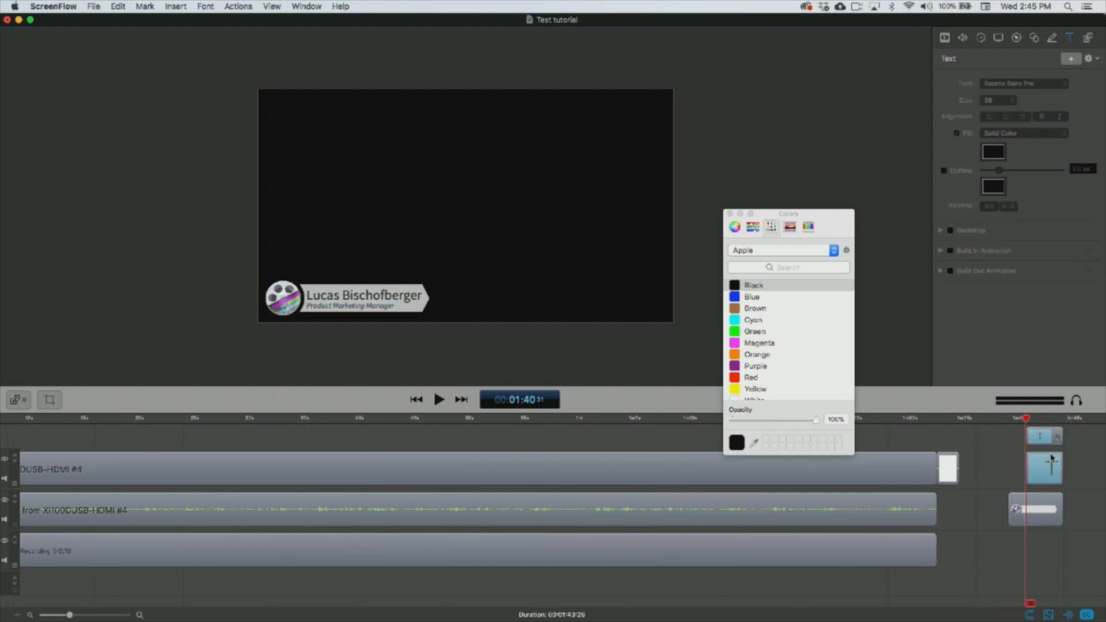
Nest the two text clips and the lower-third graphic into a single clip, and close the Colors window.
mouse_move(1055, 443)
mouse_down()
mouse_move(1032, 442)
mouse_move(1064, 459)
mouse_up()
drag(1078, 525, 1037, 434)
right_click(1037, 438)
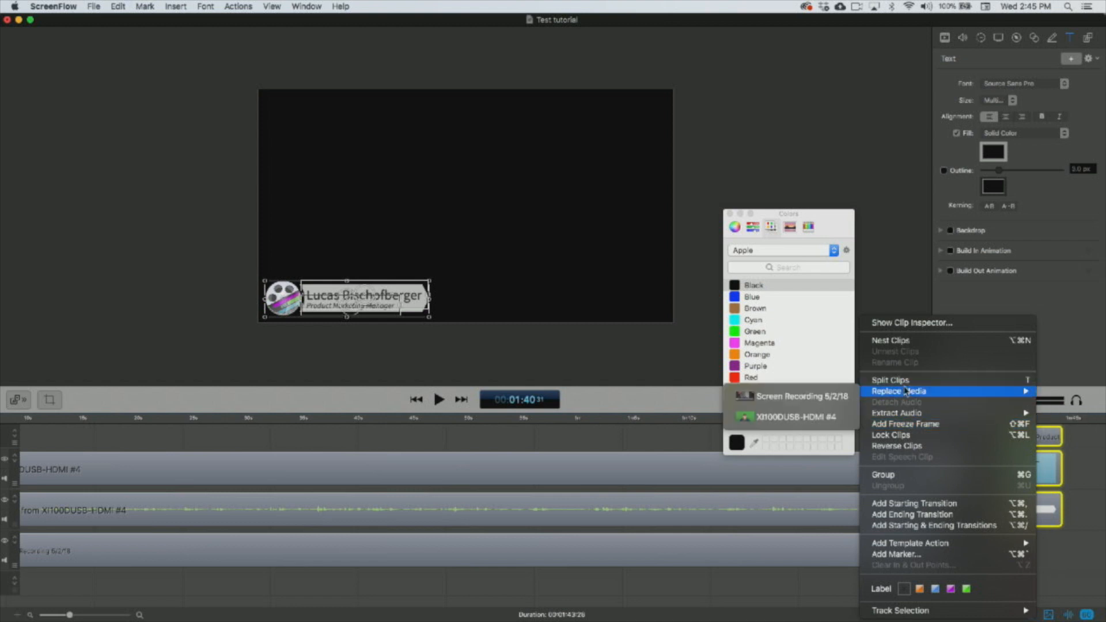
click(898, 341)
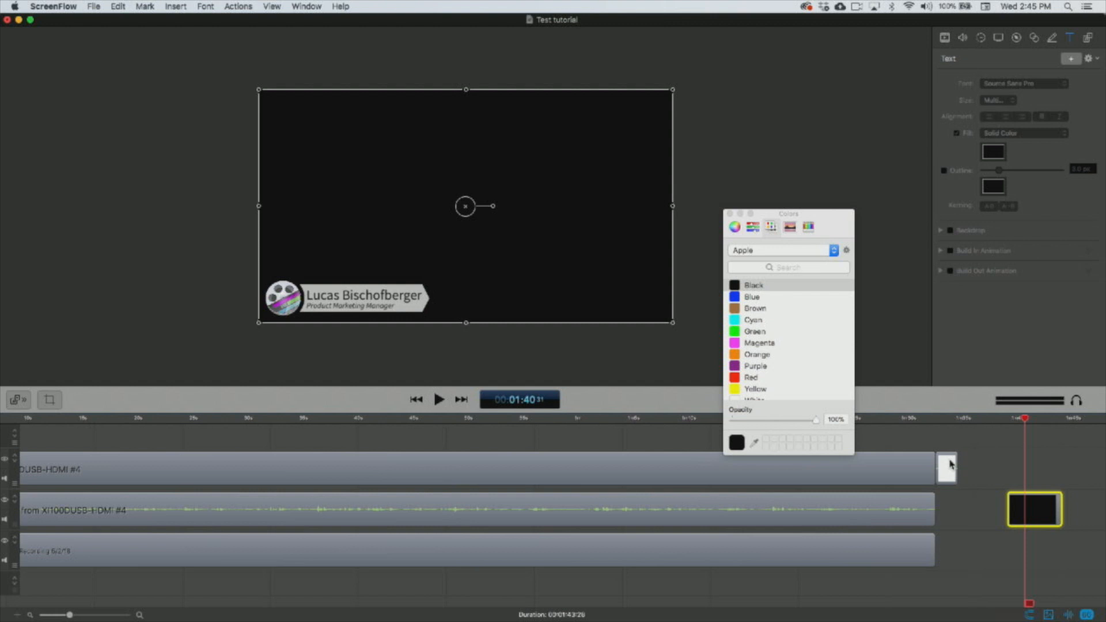
click(729, 213)
Move the nested lower-third clip above the other tracks to the recording's start at about 0:02 and briefly play it.
drag(1035, 511, 878, 445)
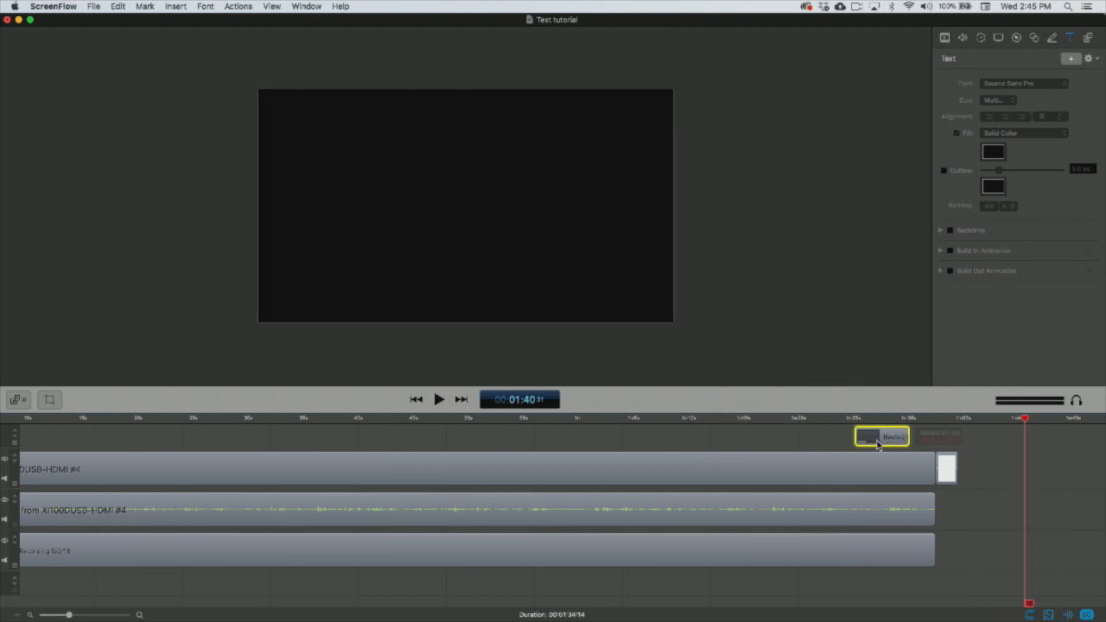
scroll(865, 447, left, 3)
drag(948, 434, 64, 427)
click(45, 419)
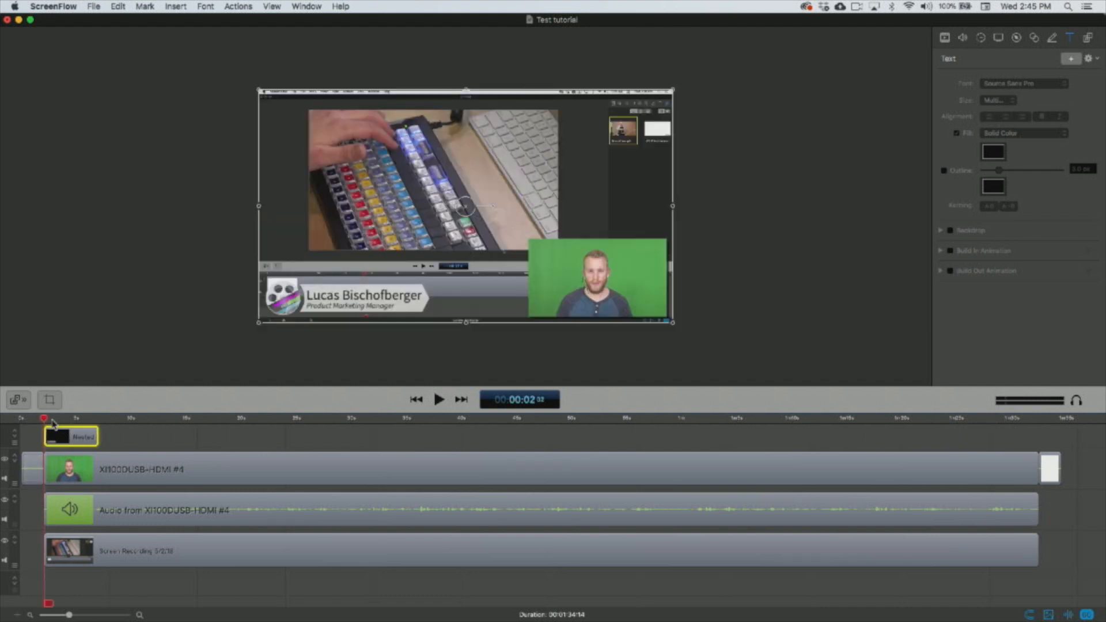
key(space)
key(space)
Add starting and ending transitions to the nested lower-third clip and examine its beginning at about 0:02.
right_click(79, 437)
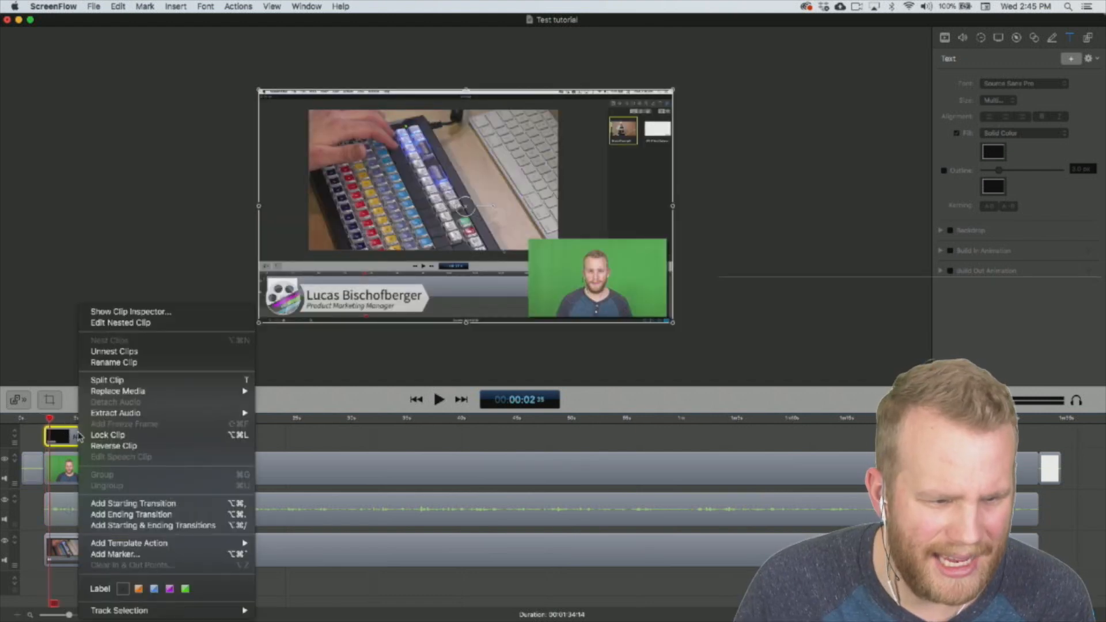
click(153, 526)
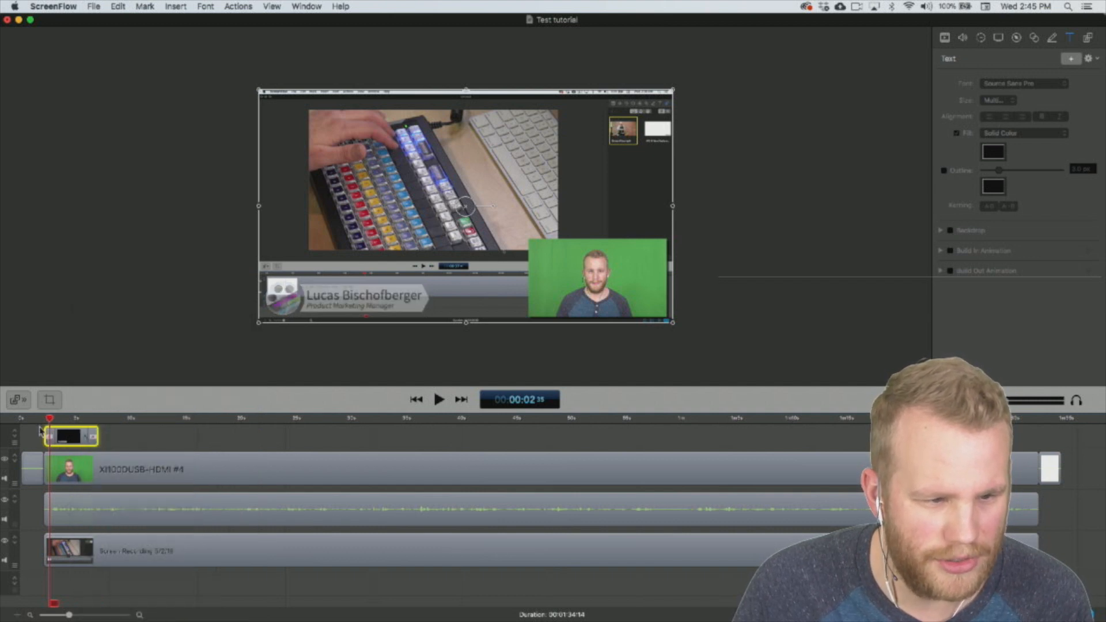
click(44, 420)
key(super+equal)
key(super+equal)
key(super+equal)
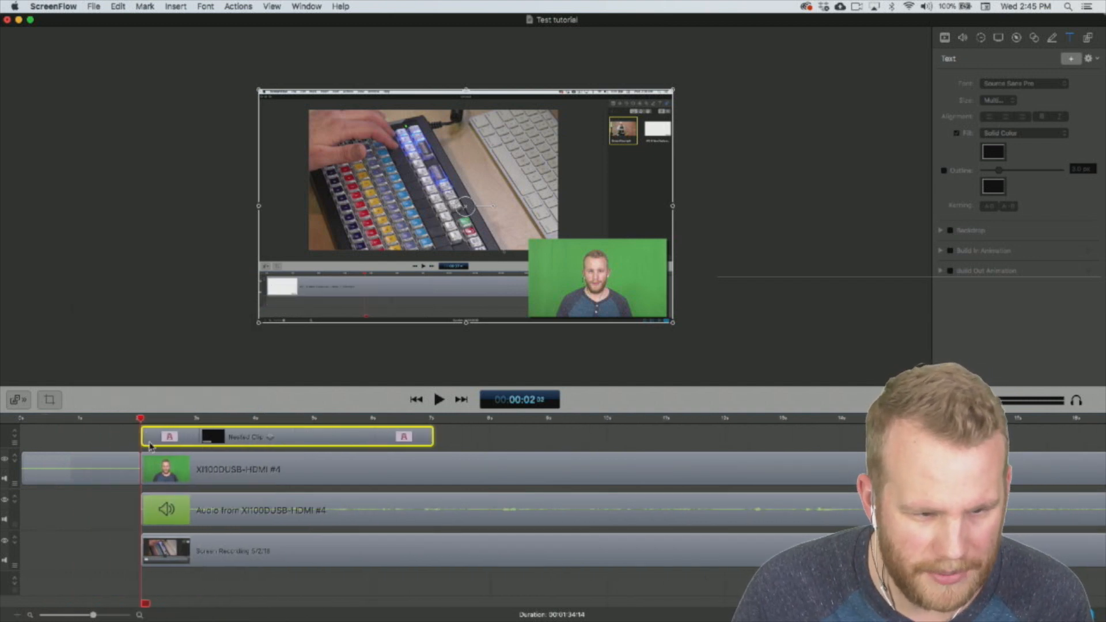
Shorten the starting and ending transitions on the nested lower-third clip and play it through to check them.
drag(199, 437, 147, 437)
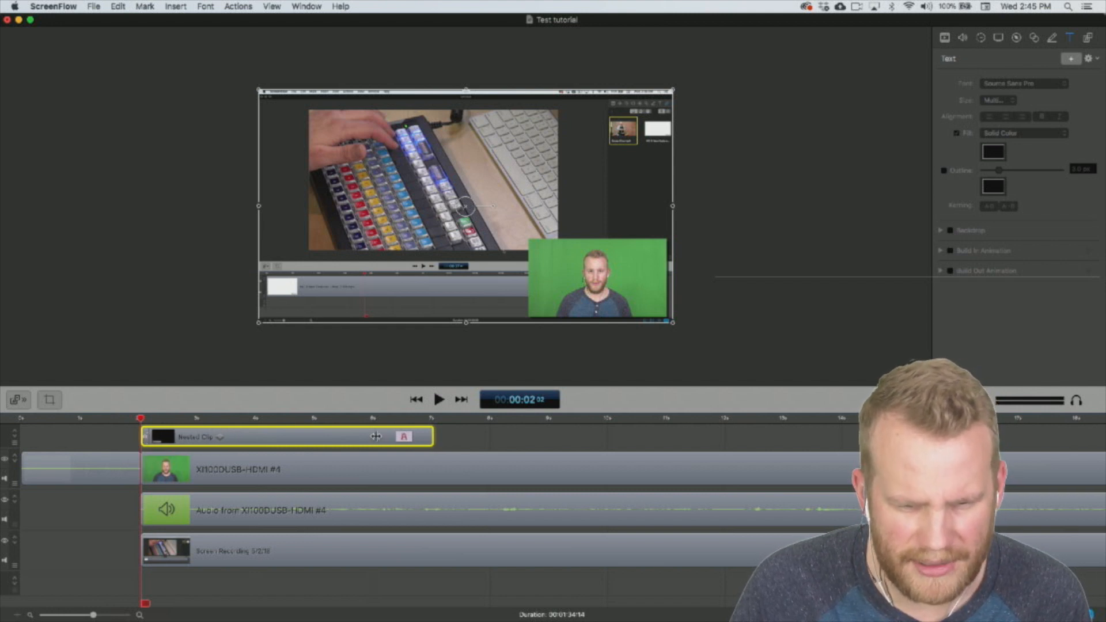
drag(391, 437, 419, 436)
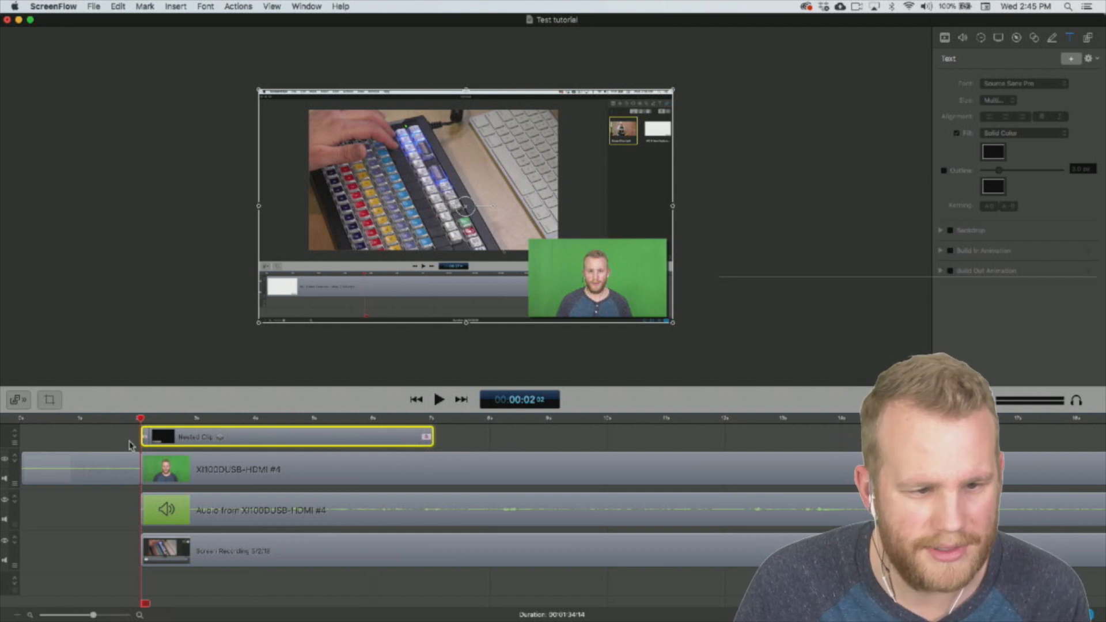
key(space)
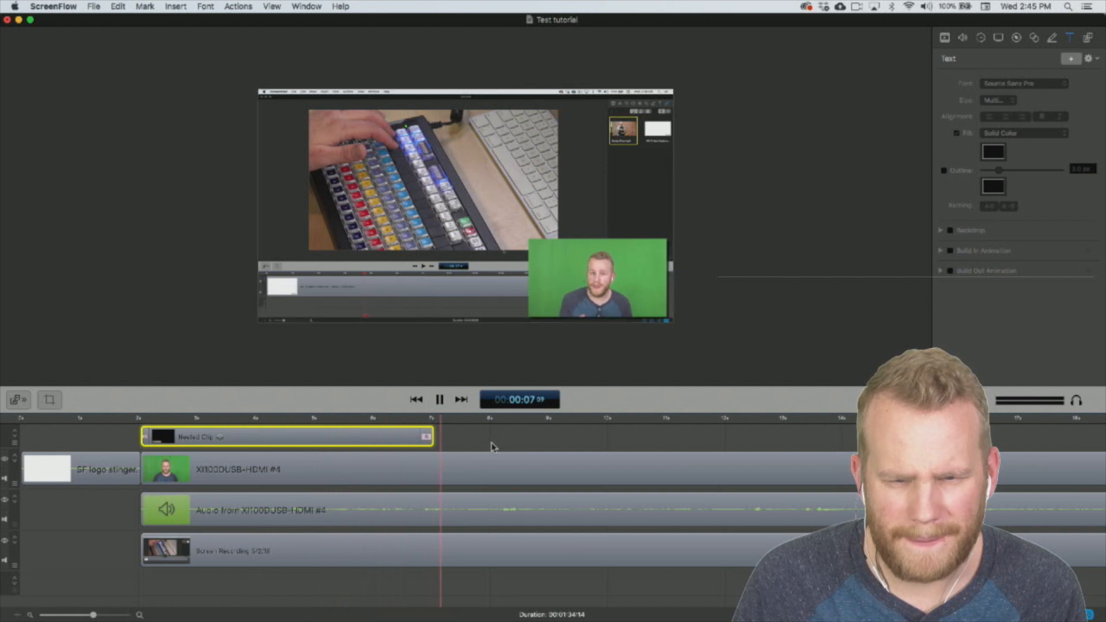
key(space)
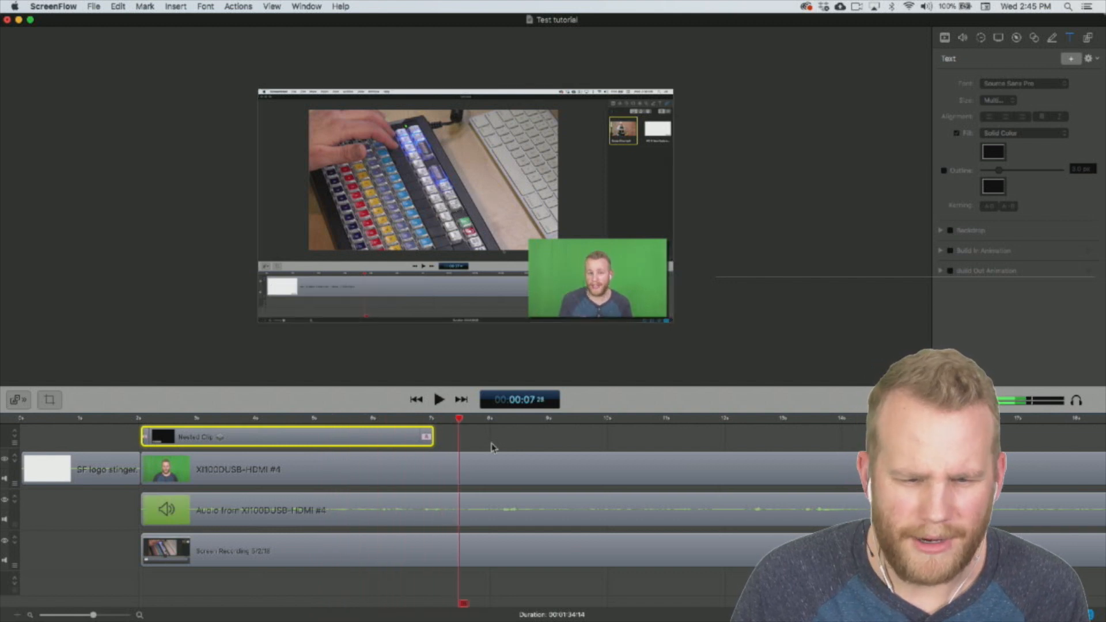
Move the green-screen webcam clip to the upper-left corner of the canvas and enlarge it to fill the frame.
click(278, 477)
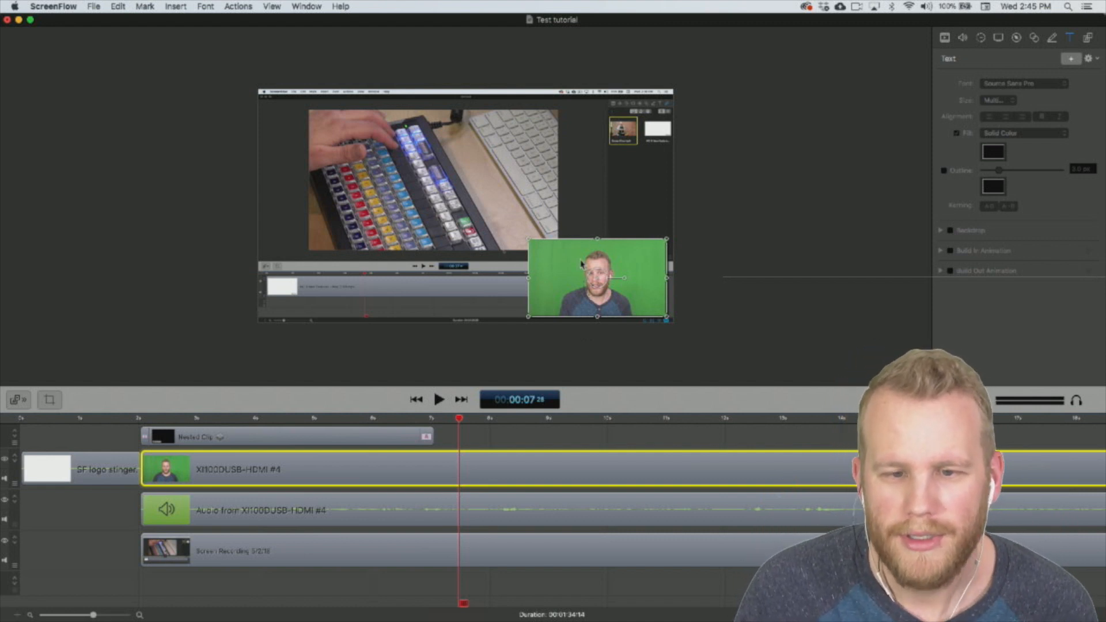
drag(575, 269, 305, 119)
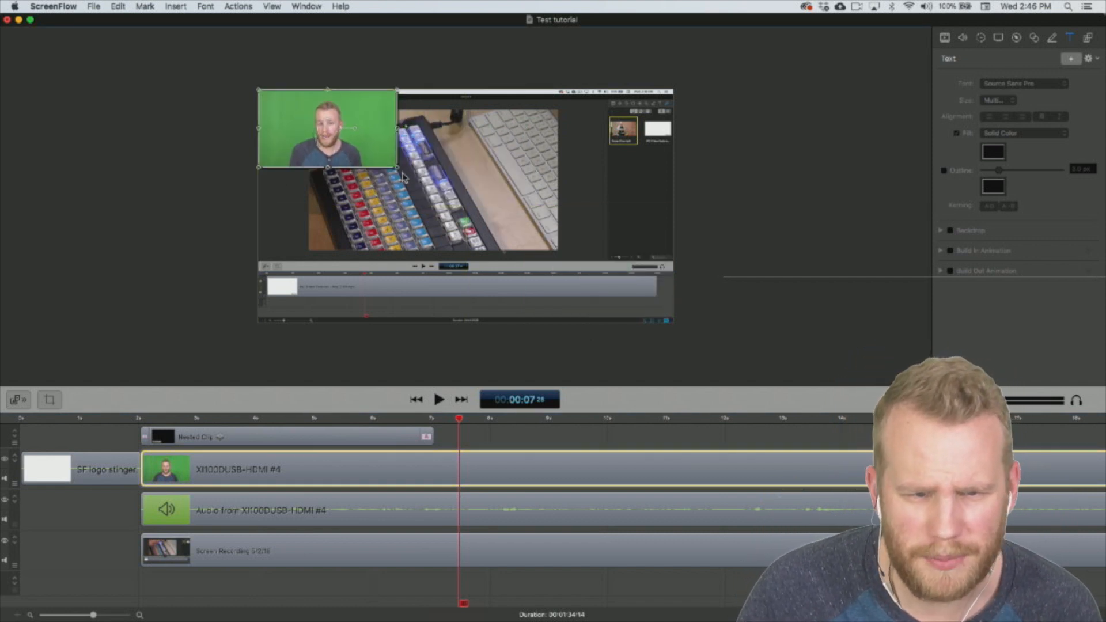
drag(397, 170, 674, 324)
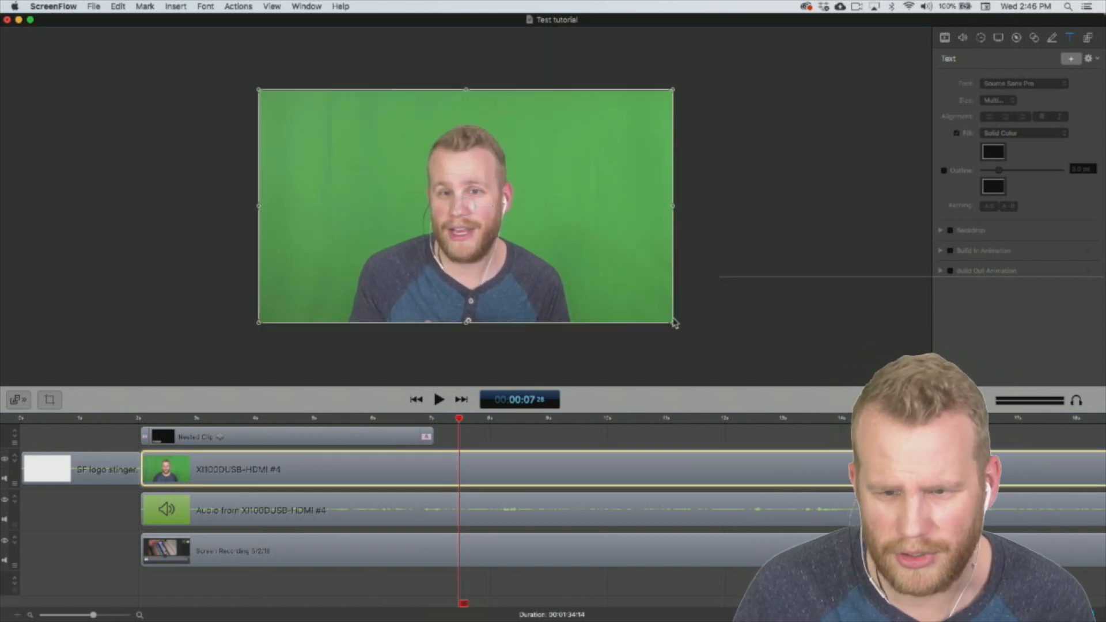
Turn off the webcam clip's drop shadow, scaling the clip down to reveal its edge and back to 100%.
click(945, 38)
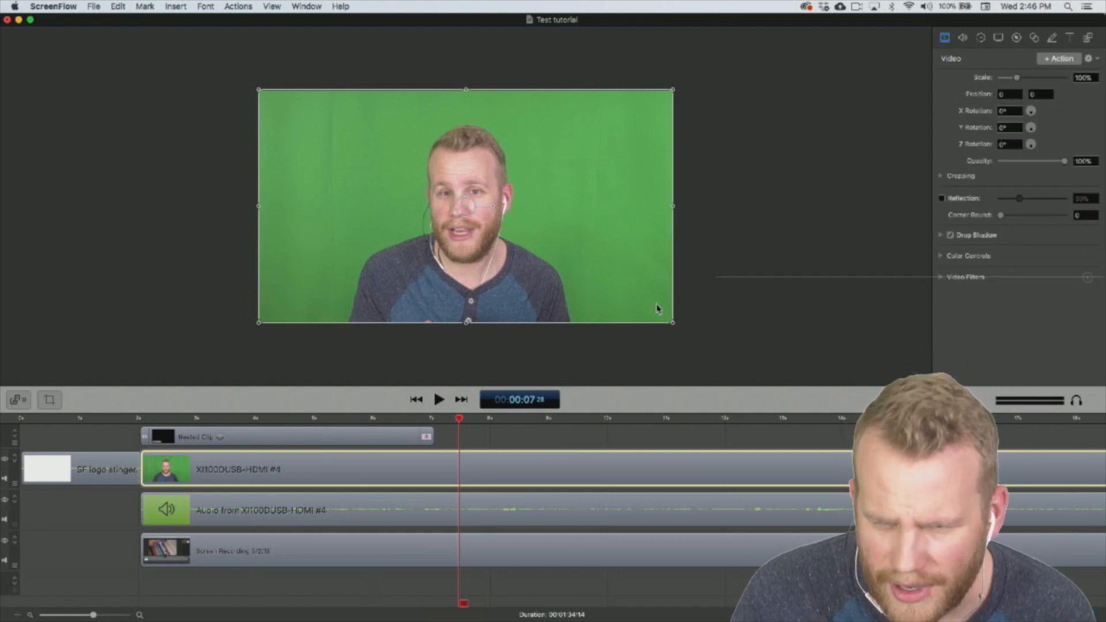
drag(673, 324, 611, 284)
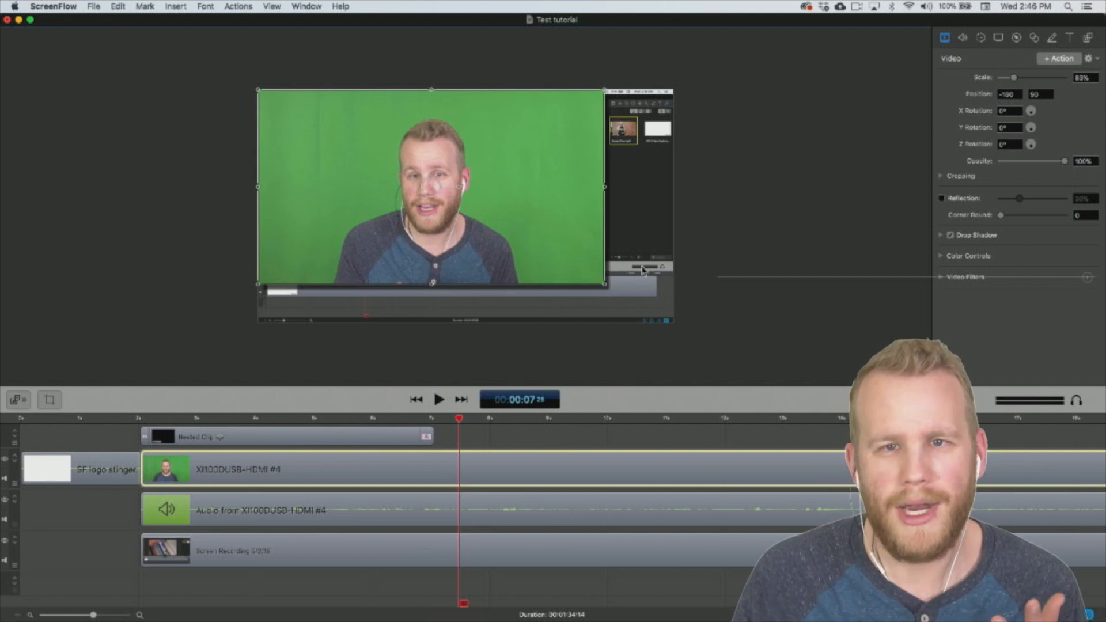
click(951, 236)
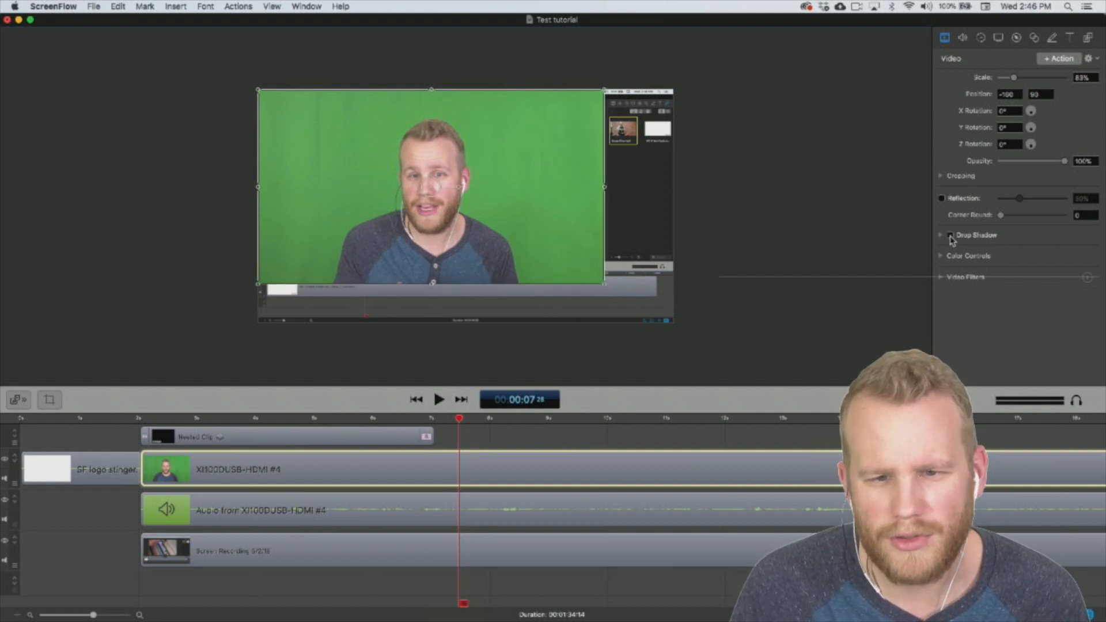
drag(605, 288, 687, 318)
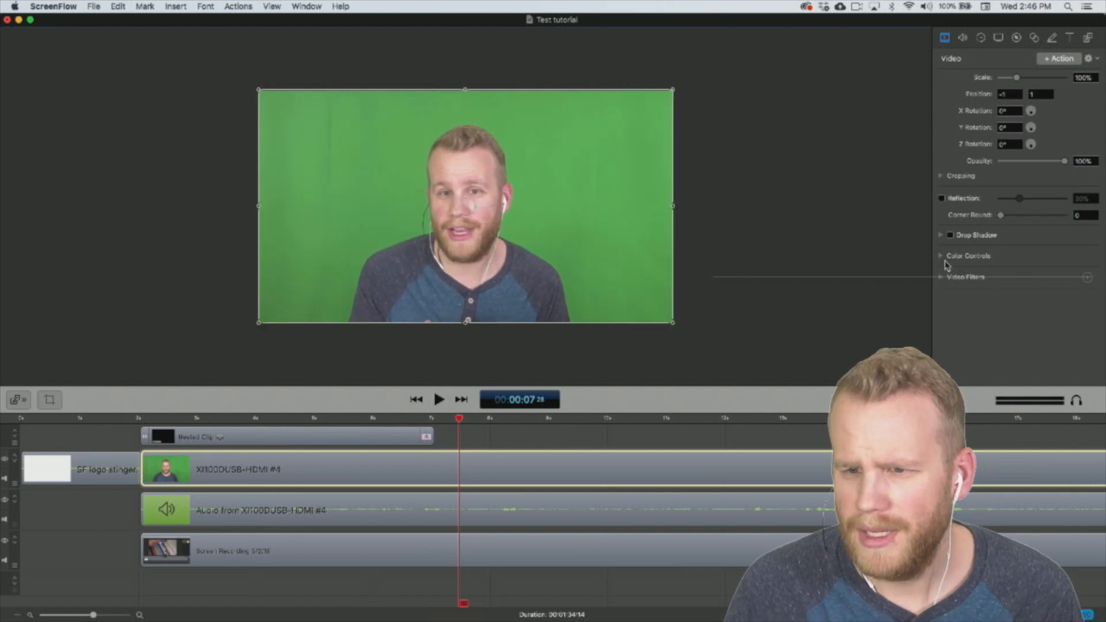
Apply the Chroma Key video filter to the webcam clip and play a short section to check the keyed result.
click(1088, 277)
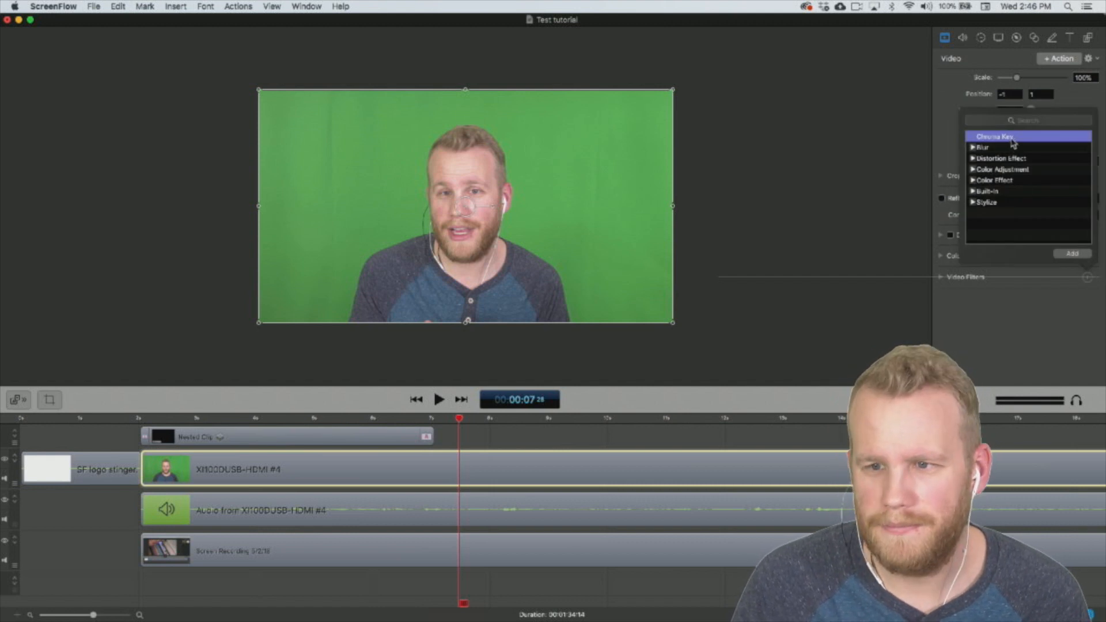
double_click(1013, 143)
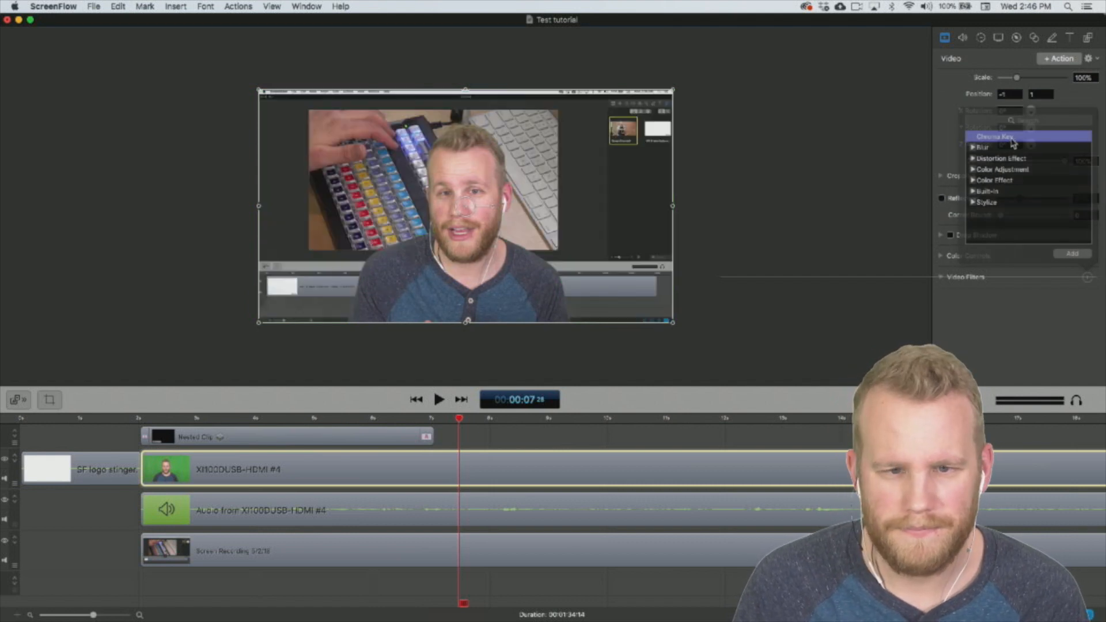
click(848, 275)
key(space)
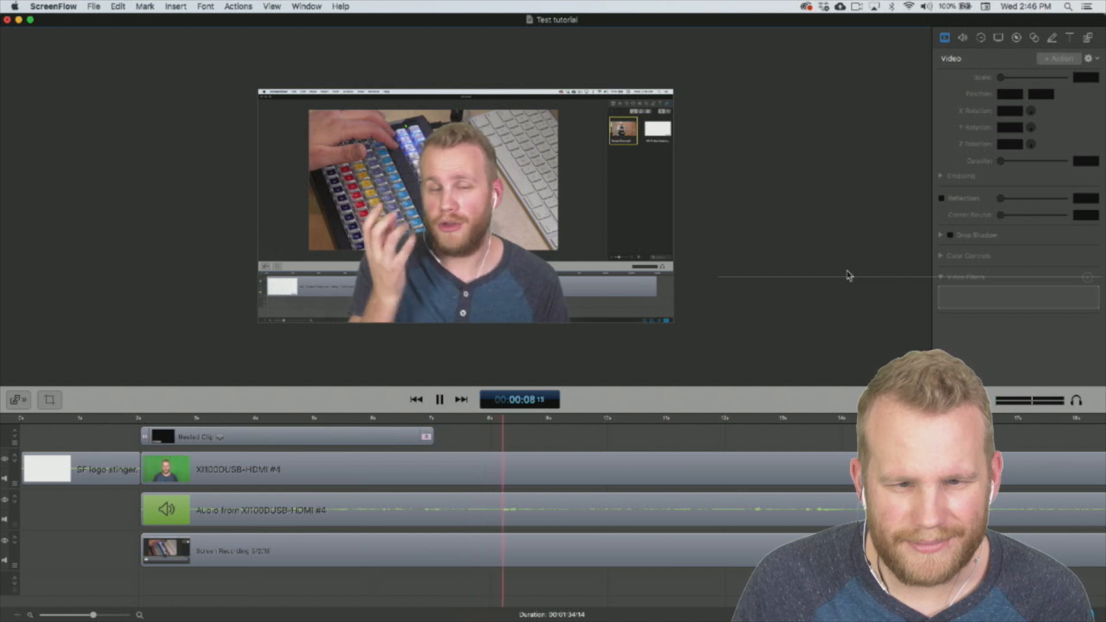
key(space)
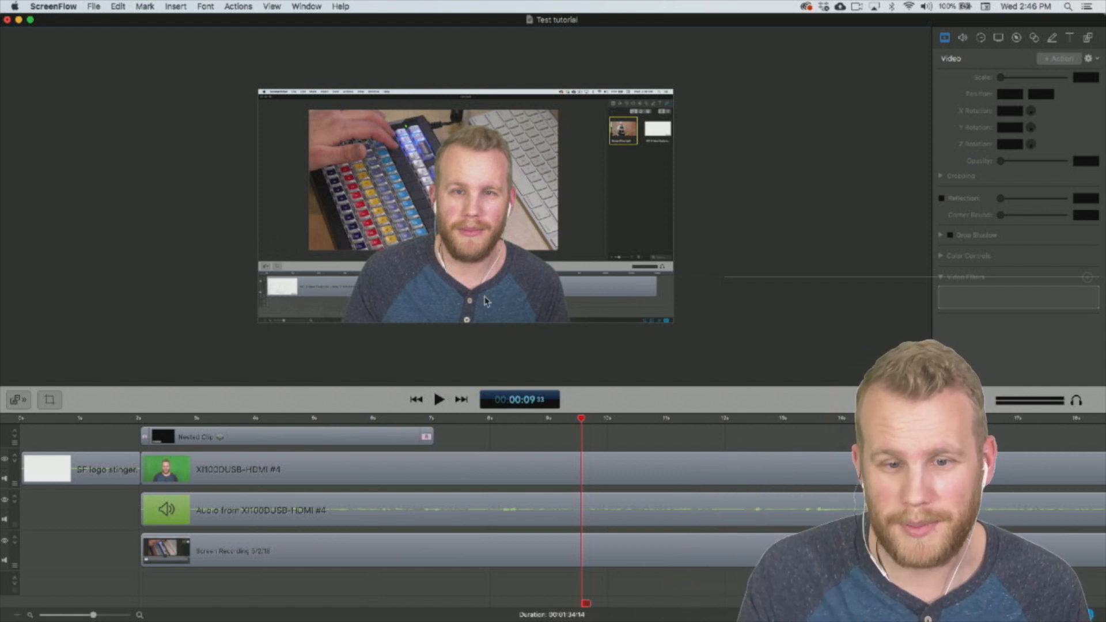
Add a Gaussian Blur video filter with radius 10 to the screen recording clip and briefly play the result.
click(340, 560)
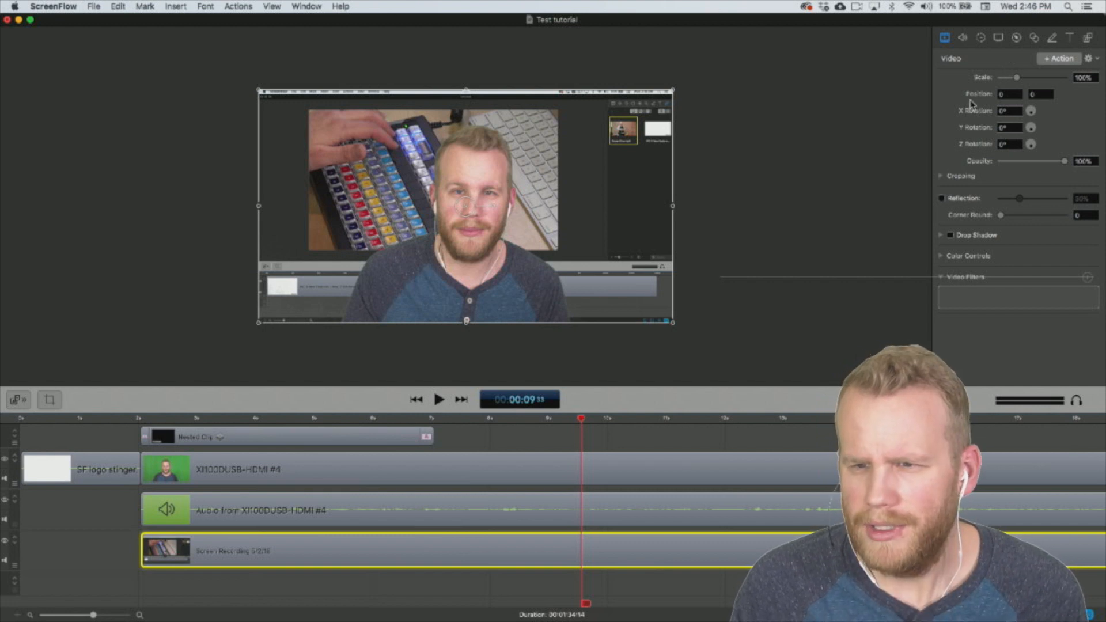
click(1000, 39)
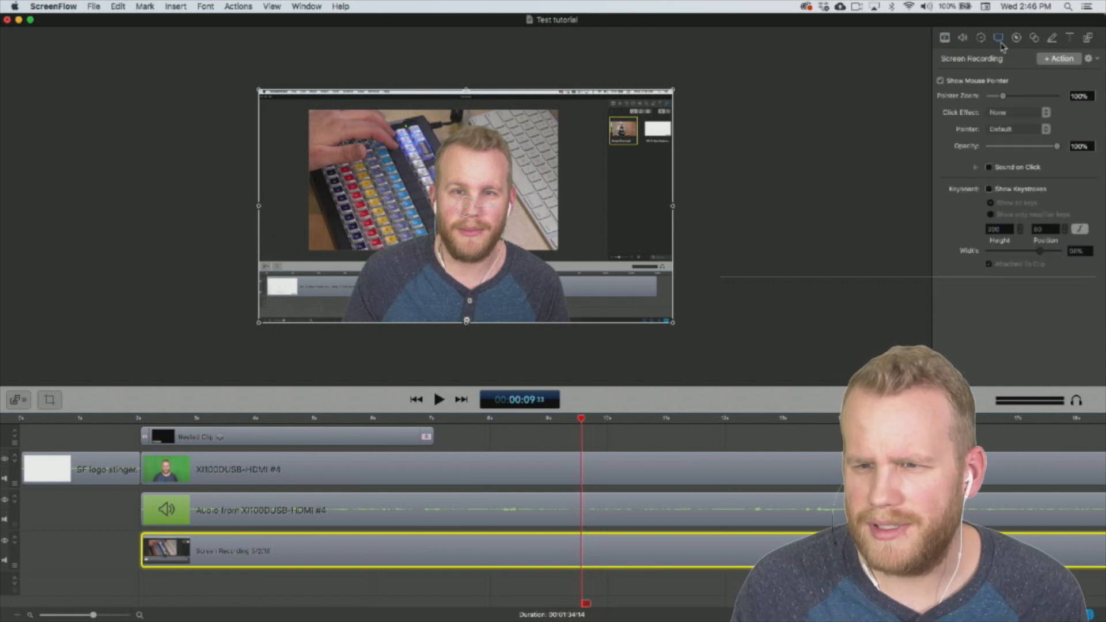
click(945, 38)
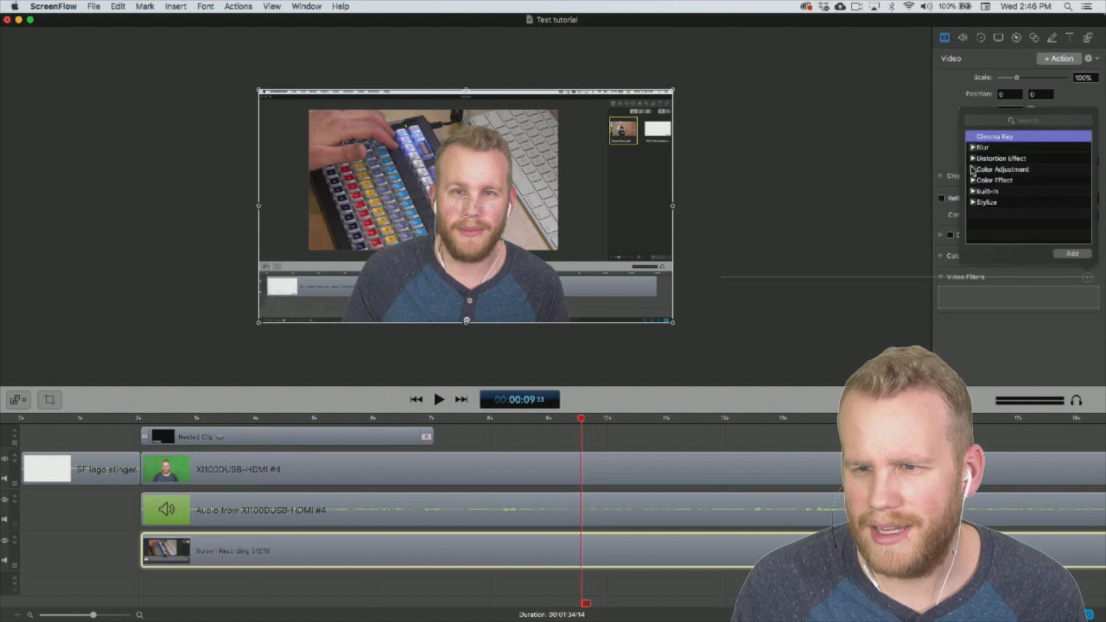
click(974, 147)
click(1010, 202)
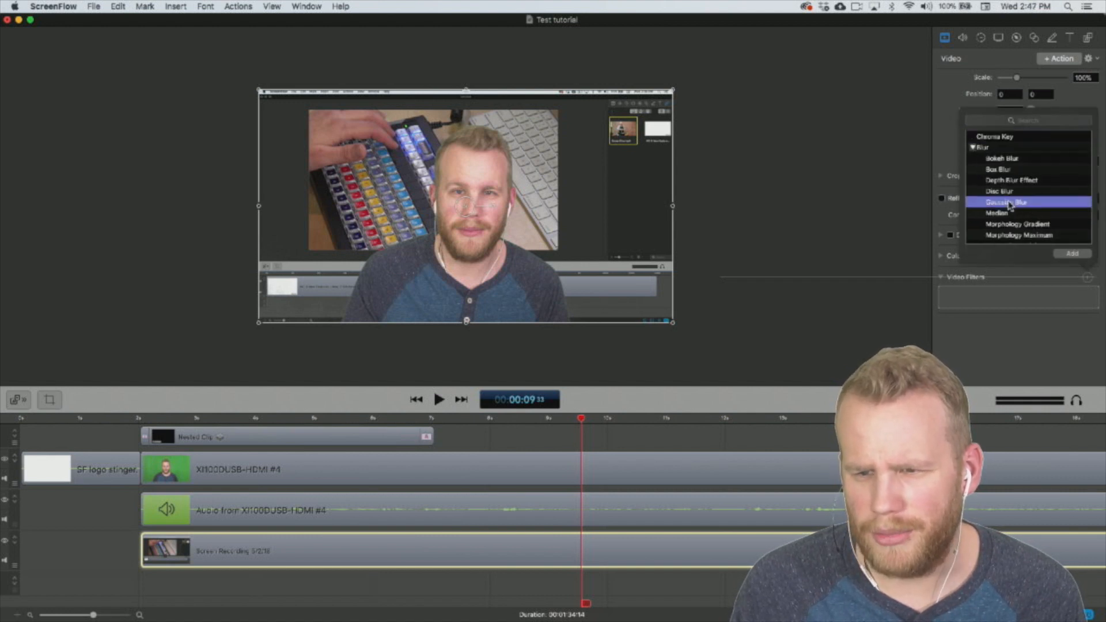
click(1073, 254)
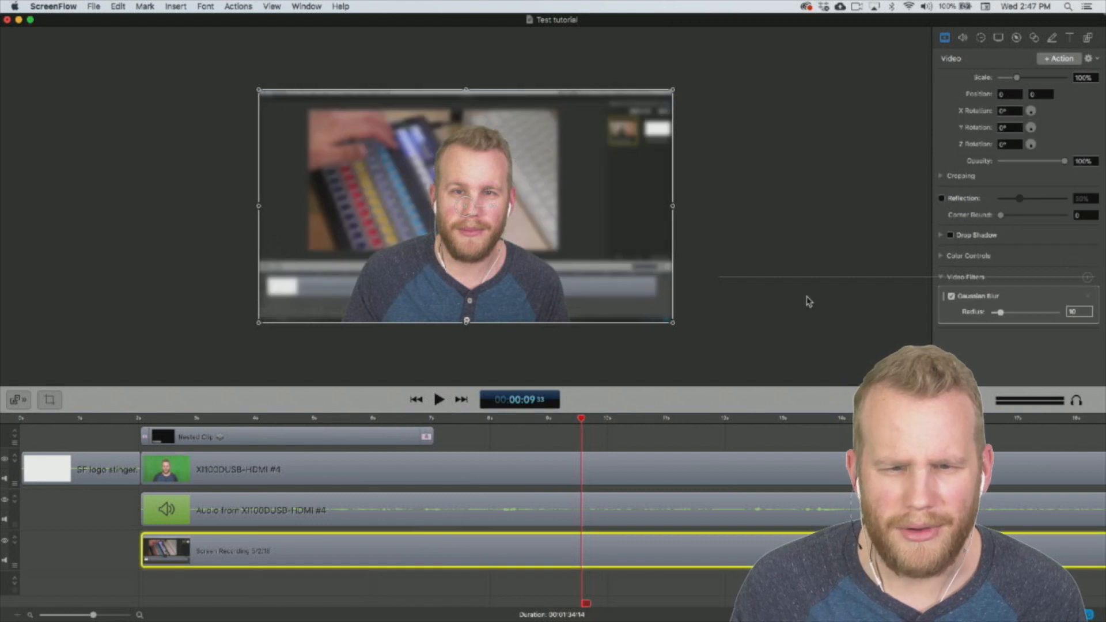
click(821, 310)
key(space)
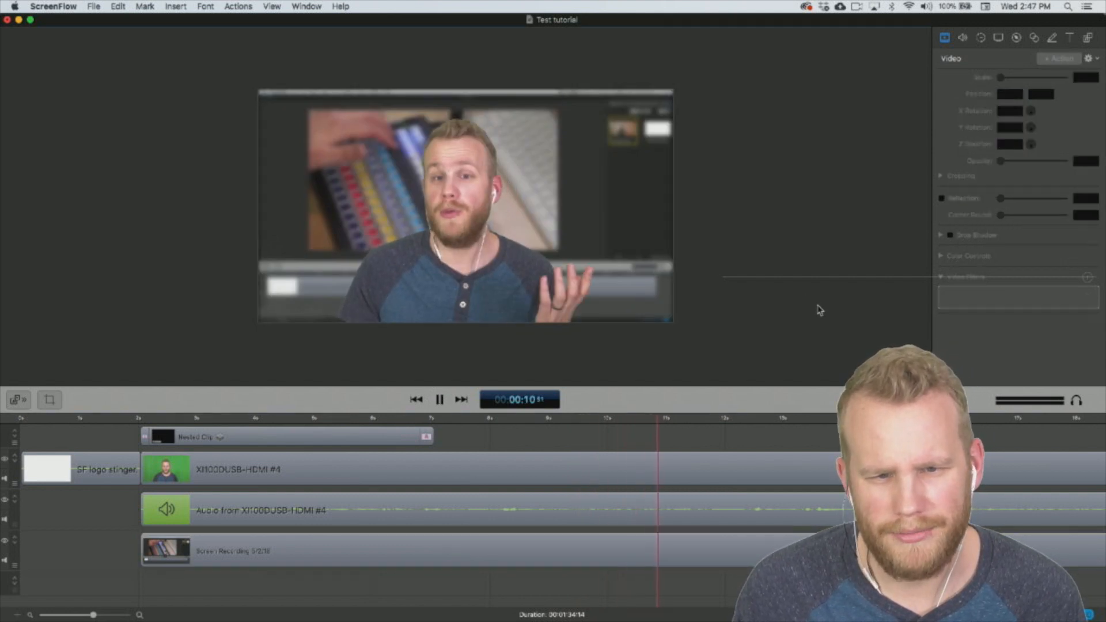
key(space)
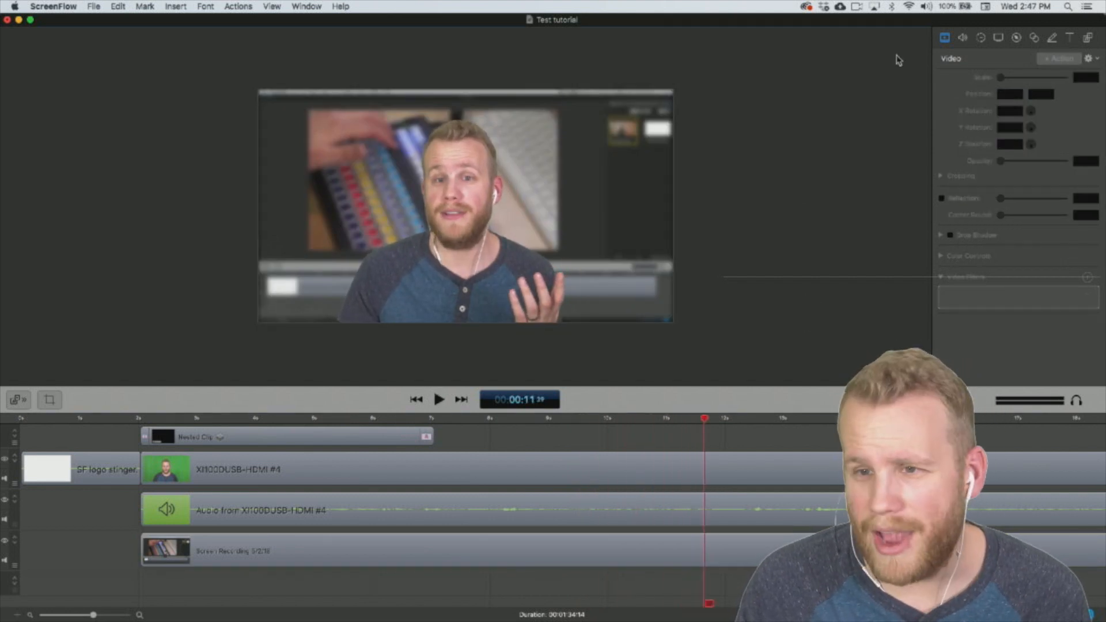
click(1031, 36)
click(997, 38)
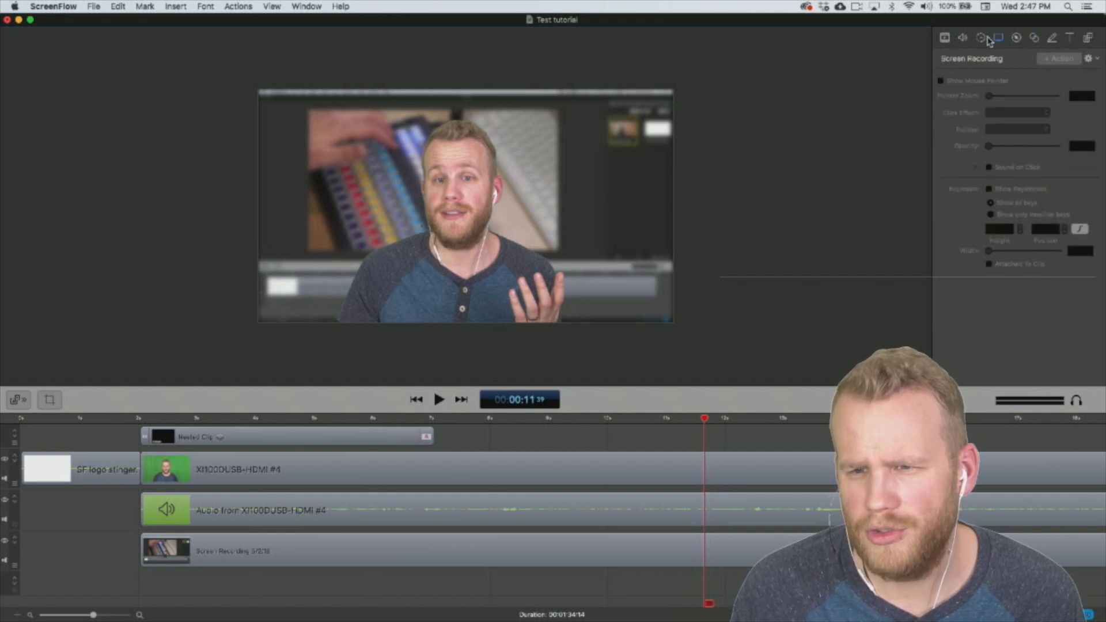
click(982, 37)
click(726, 548)
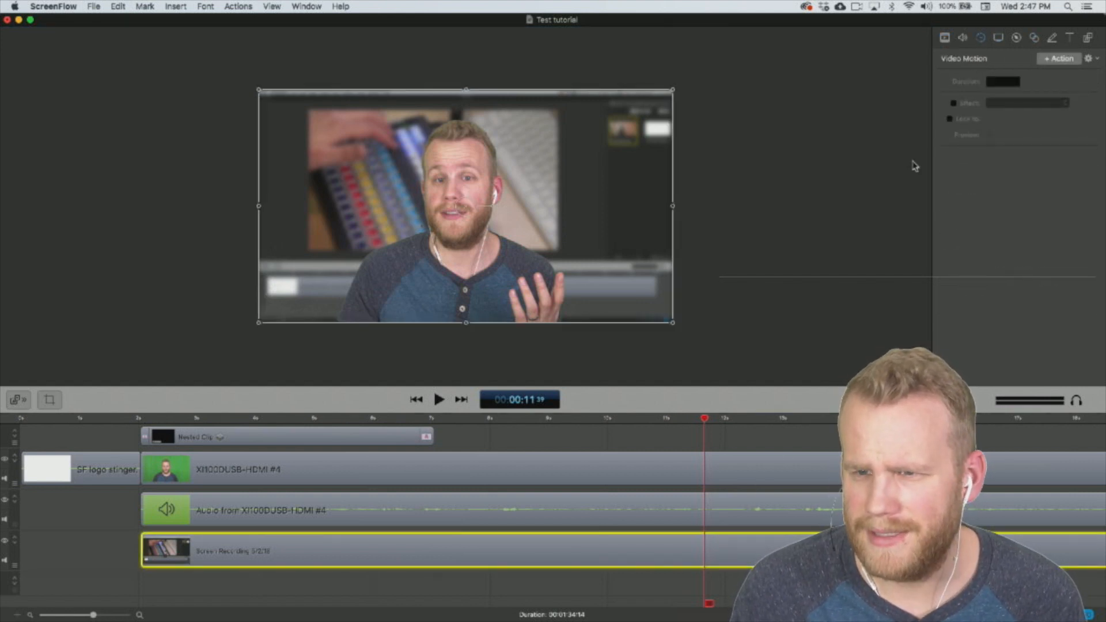
click(1052, 38)
click(1017, 37)
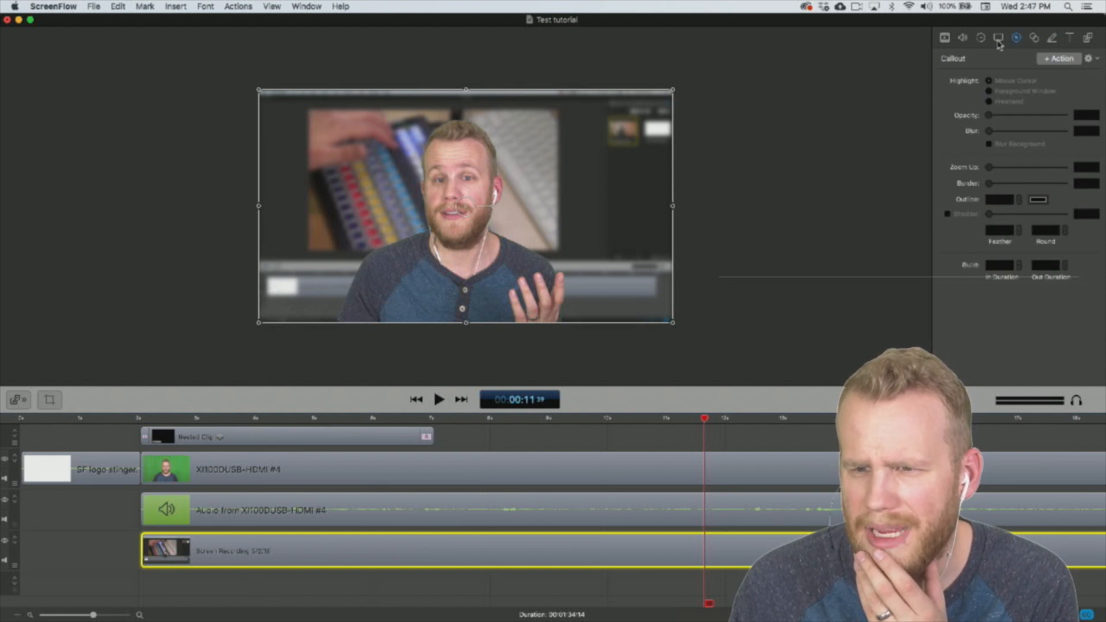
click(1045, 61)
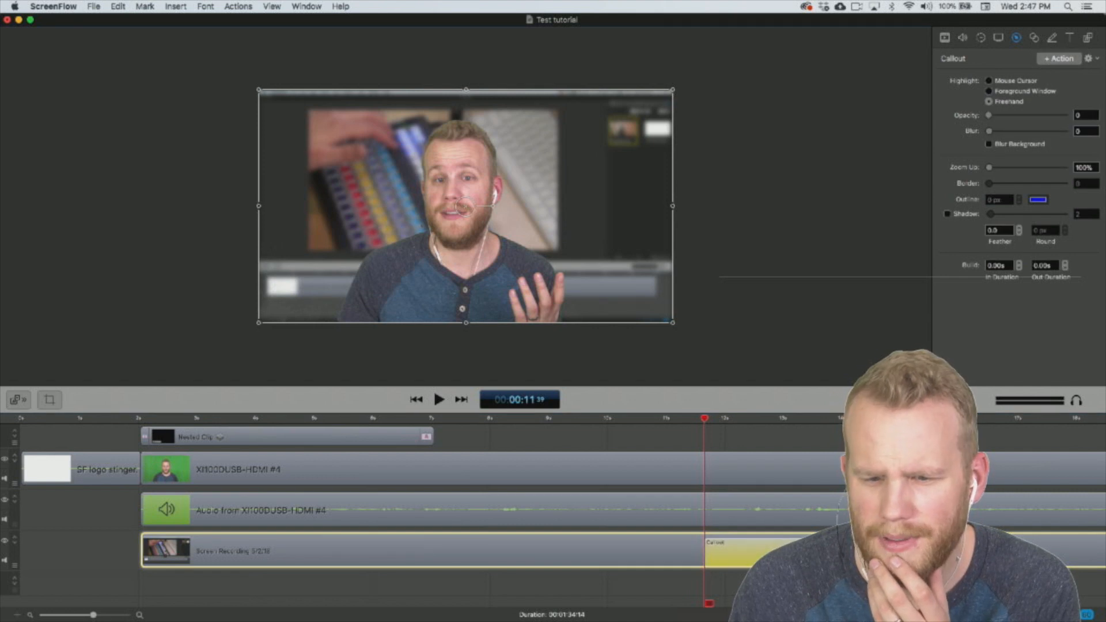
drag(765, 549, 382, 547)
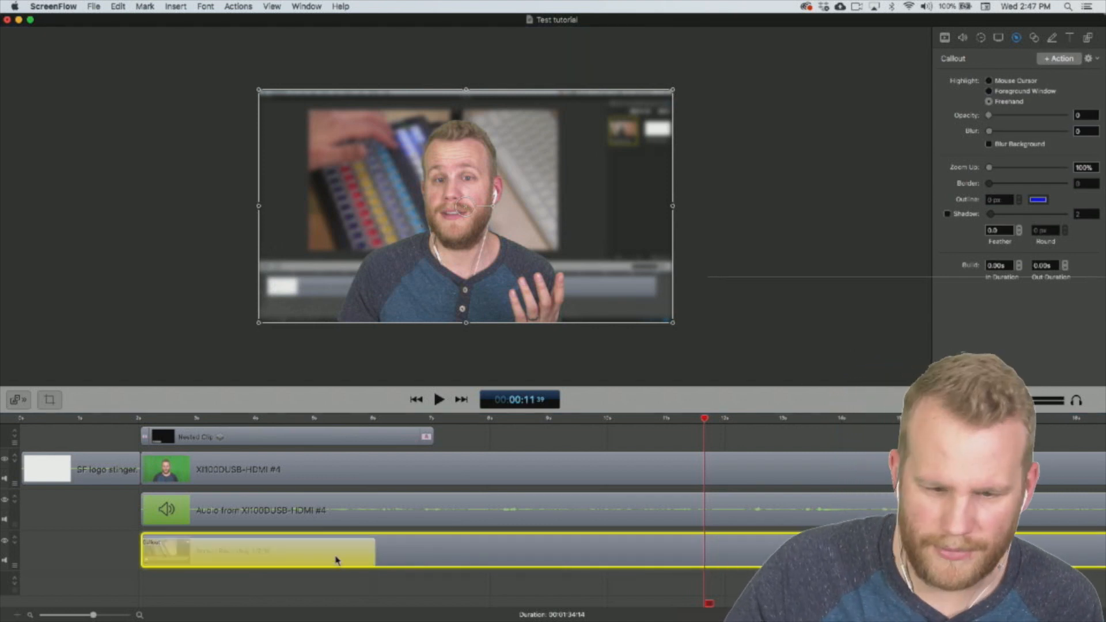
key(Delete)
Disable the Gaussian Blur filter on the screen recording clip.
click(943, 37)
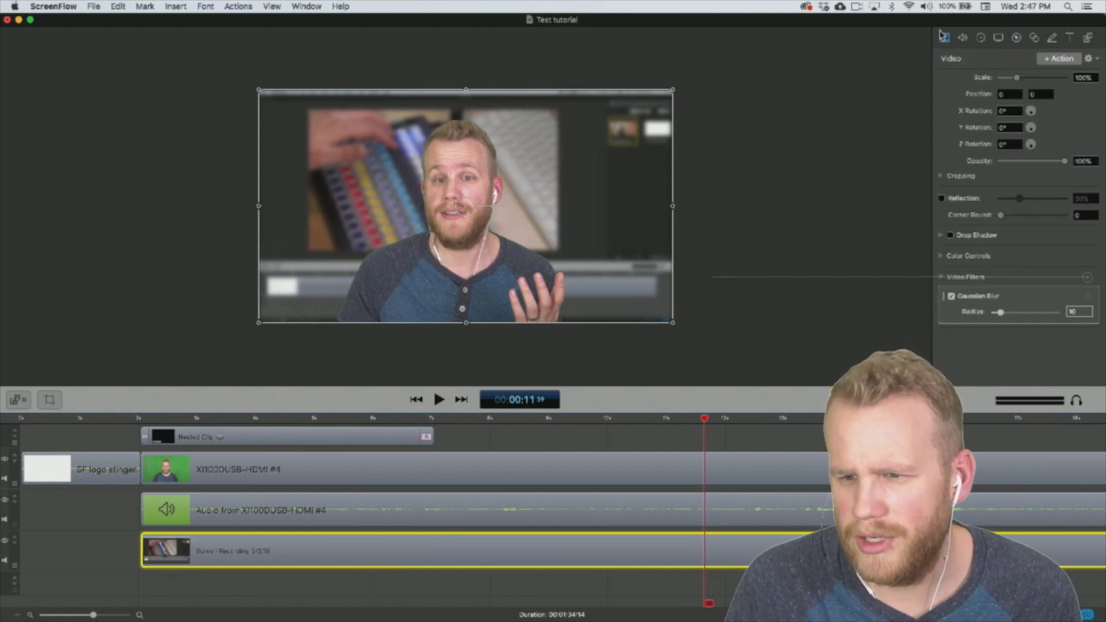
click(1087, 277)
key(Escape)
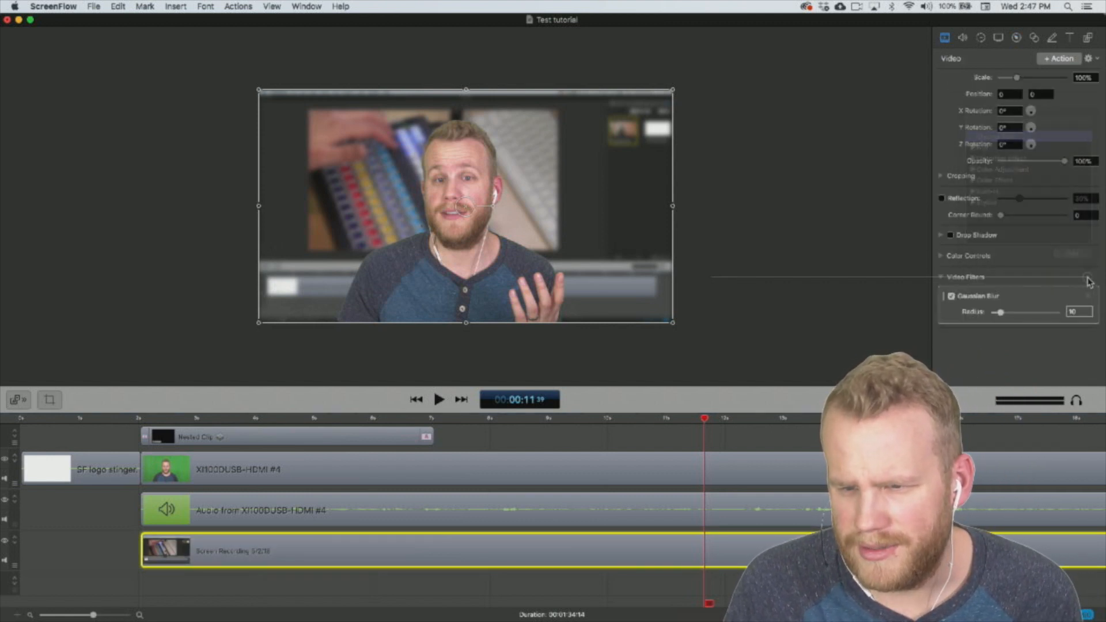
click(952, 296)
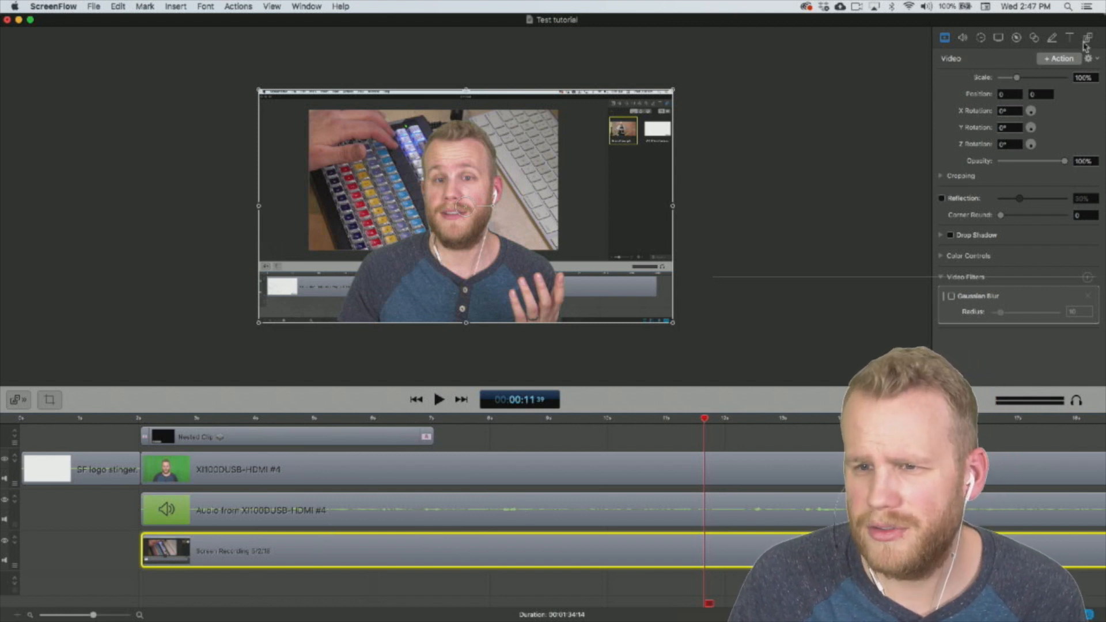
Add a Freehand callout action to the screen recording at about 0:11 and draw its rectangular area over the whole frame.
click(1015, 38)
click(1049, 61)
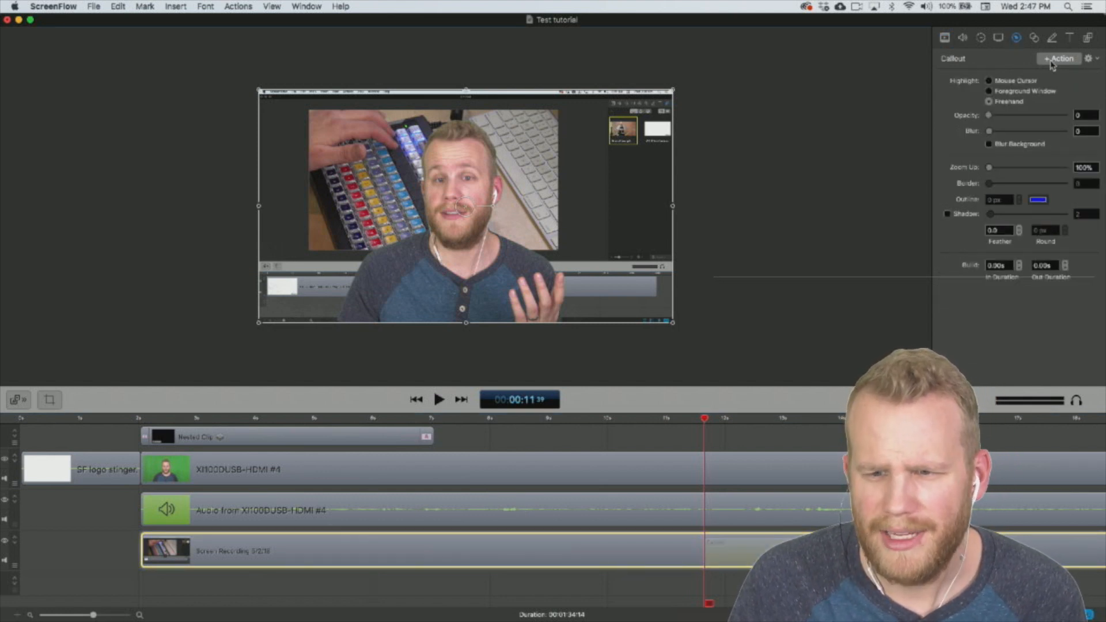
click(1003, 106)
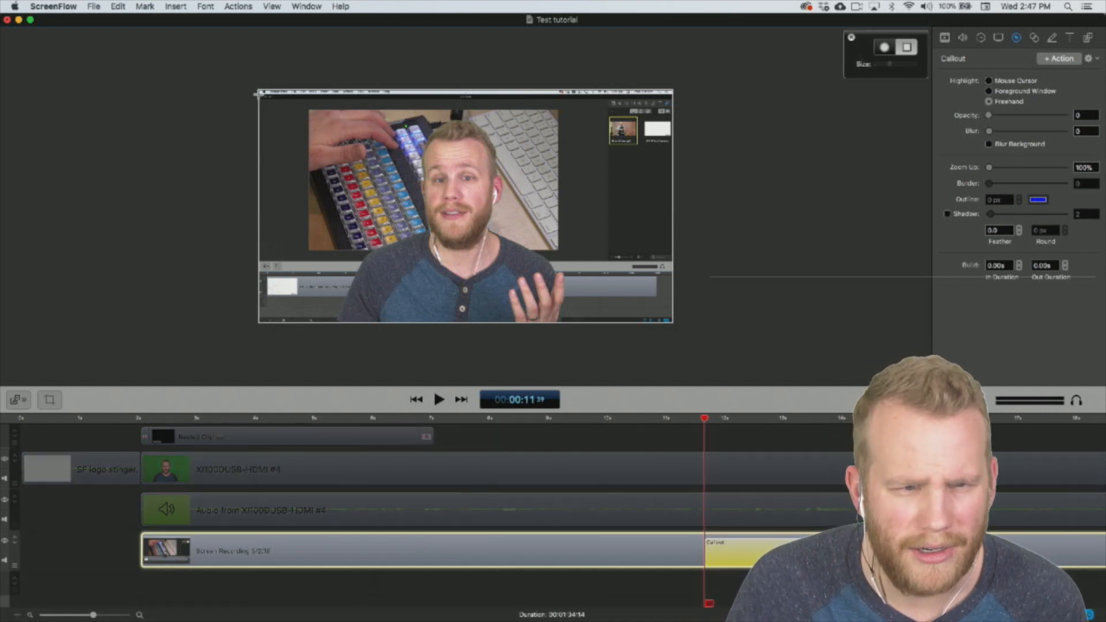
mouse_move(258, 87)
mouse_down()
mouse_move(476, 212)
mouse_move(643, 340)
mouse_move(685, 322)
mouse_move(672, 325)
mouse_up()
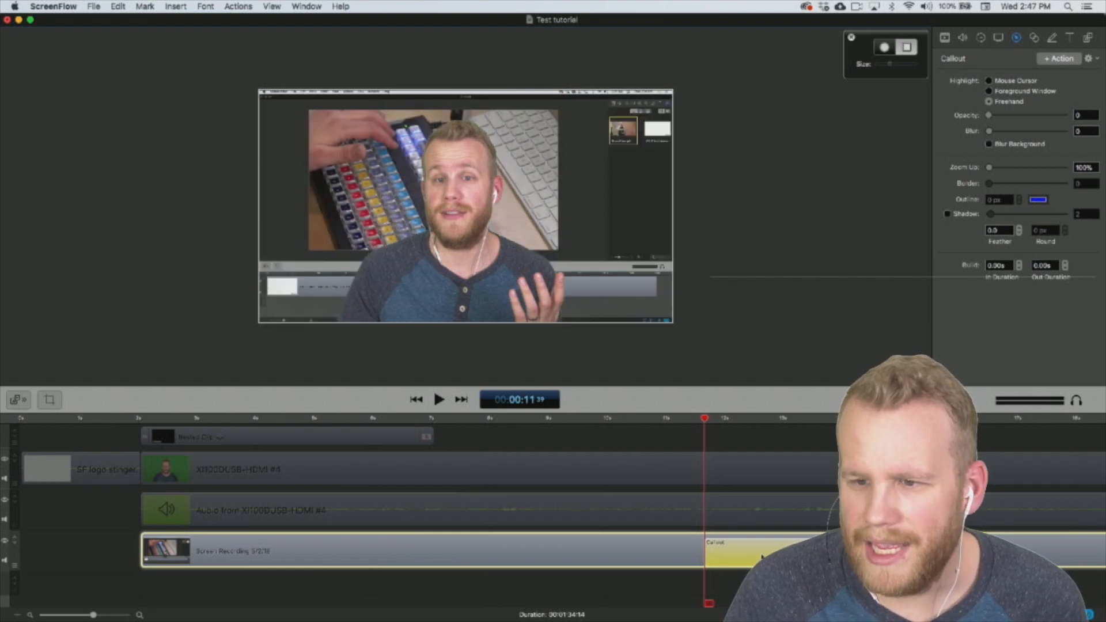
Move the callout action slightly earlier so it starts before the playhead, and set its blur to 13.4.
drag(755, 559, 731, 559)
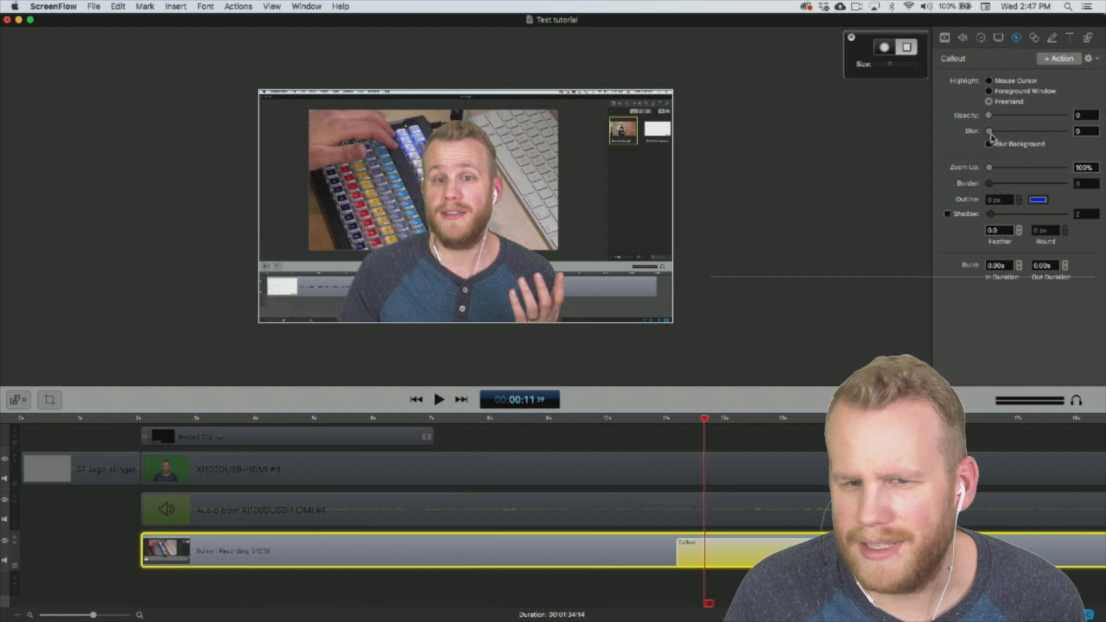
drag(992, 134, 1044, 128)
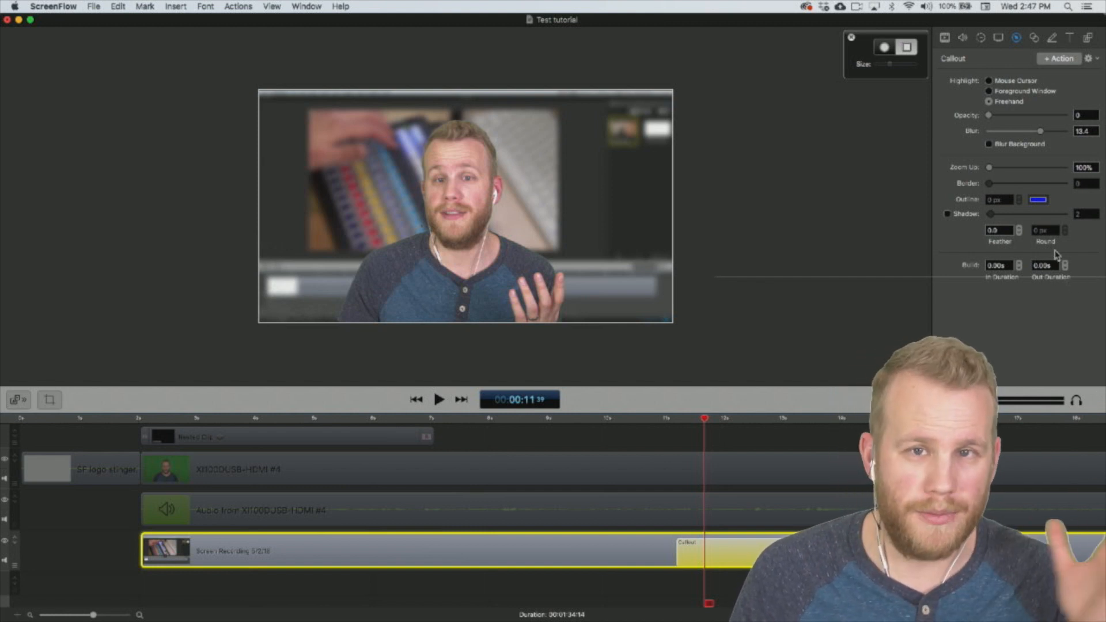
Move the callout to the start of the screen recording clip, extend its end to about 0:11, and set its out duration to 0.50 s.
drag(770, 554, 209, 546)
drag(372, 550, 709, 524)
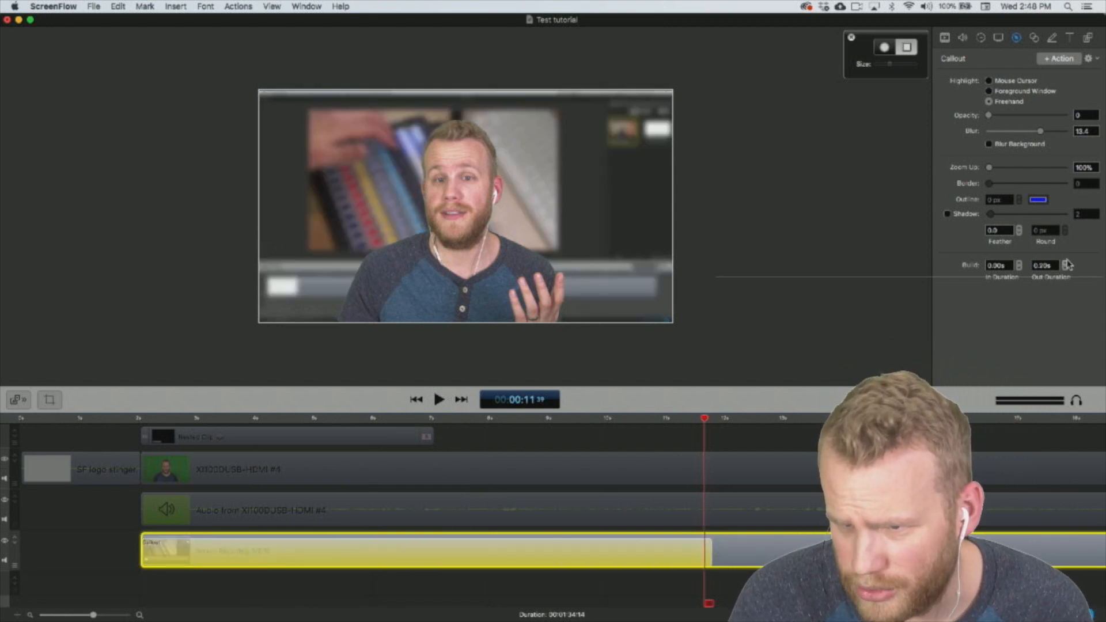
click(674, 416)
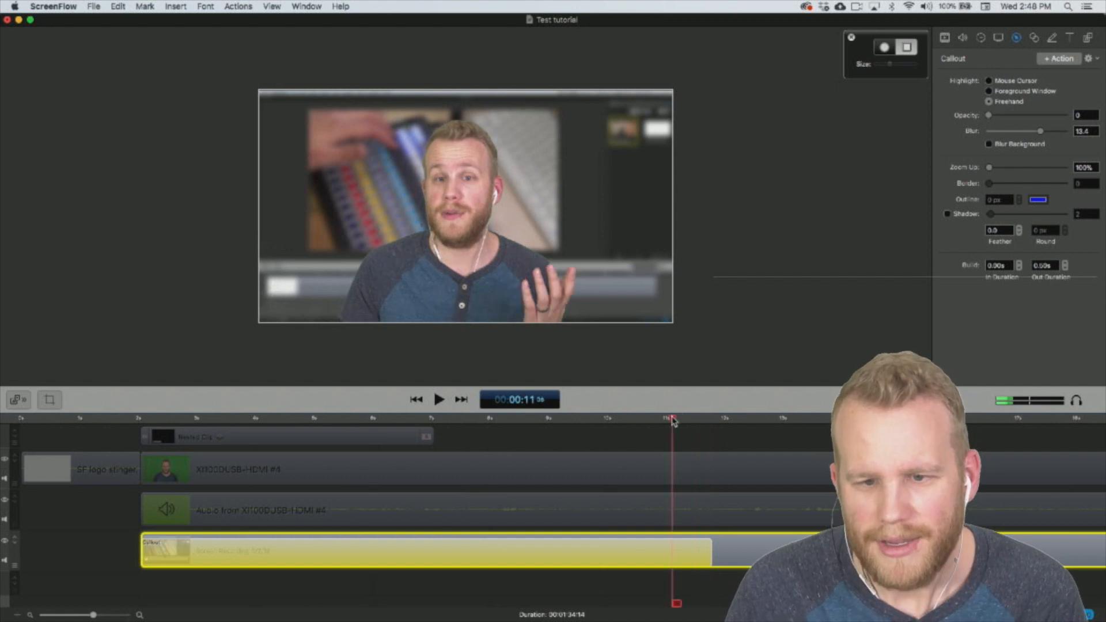
Set the callout's blur to 20 and play back the transition at its end around 0:11.
drag(1042, 132, 1067, 132)
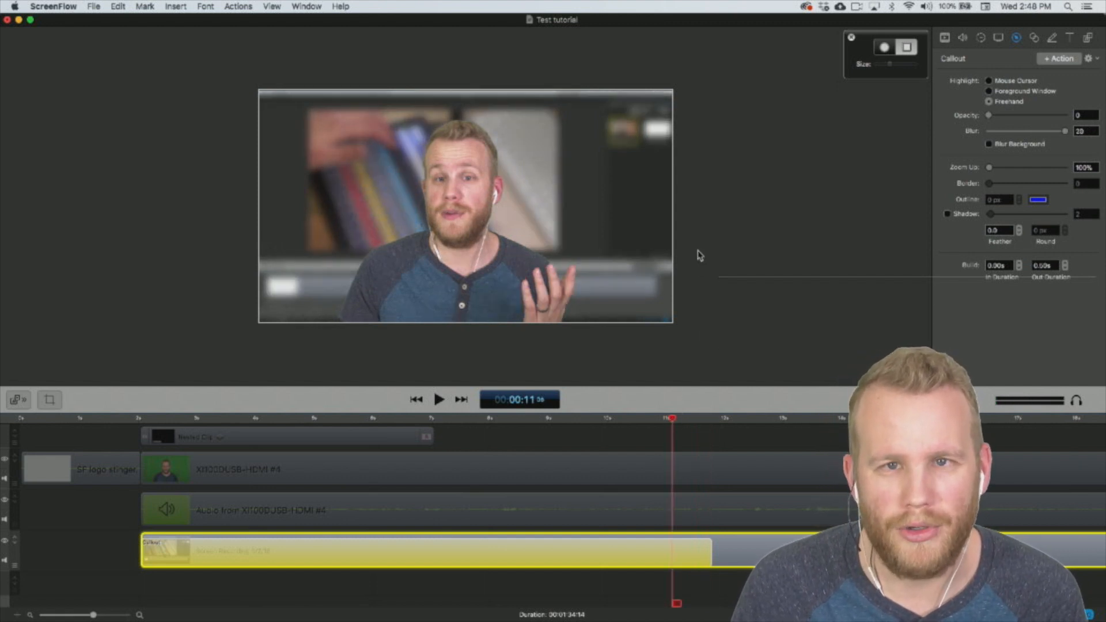
key(space)
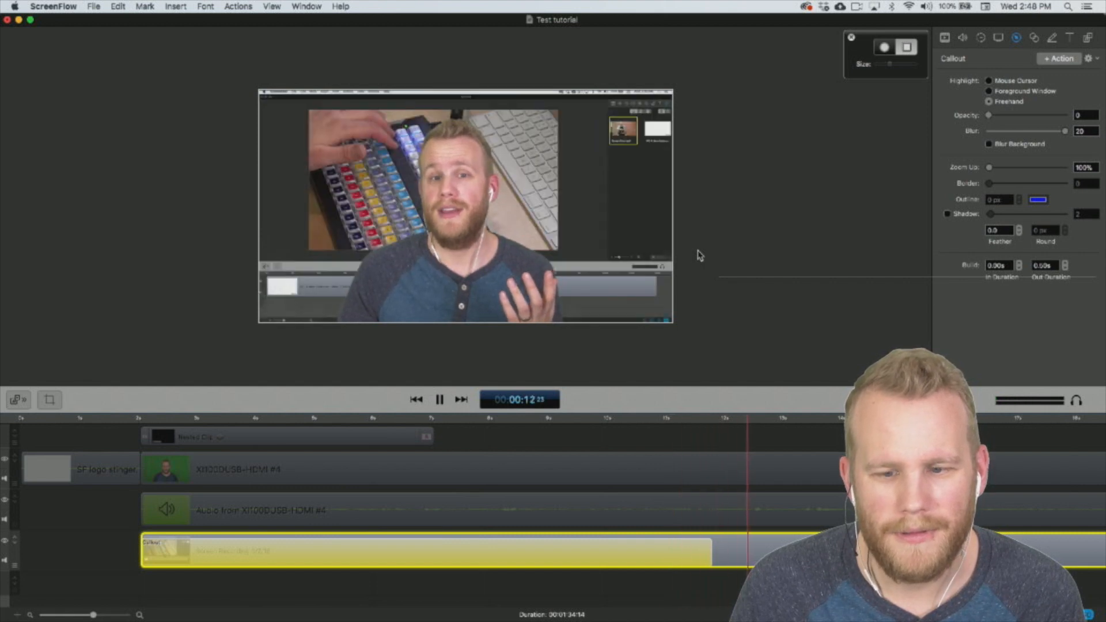
key(space)
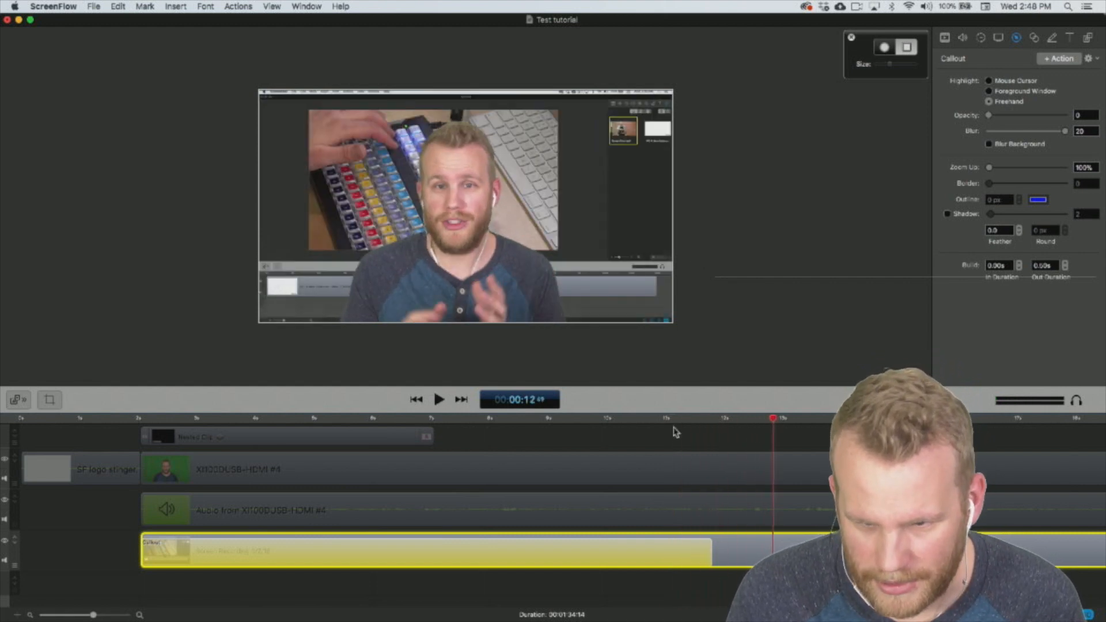
click(655, 421)
key(space)
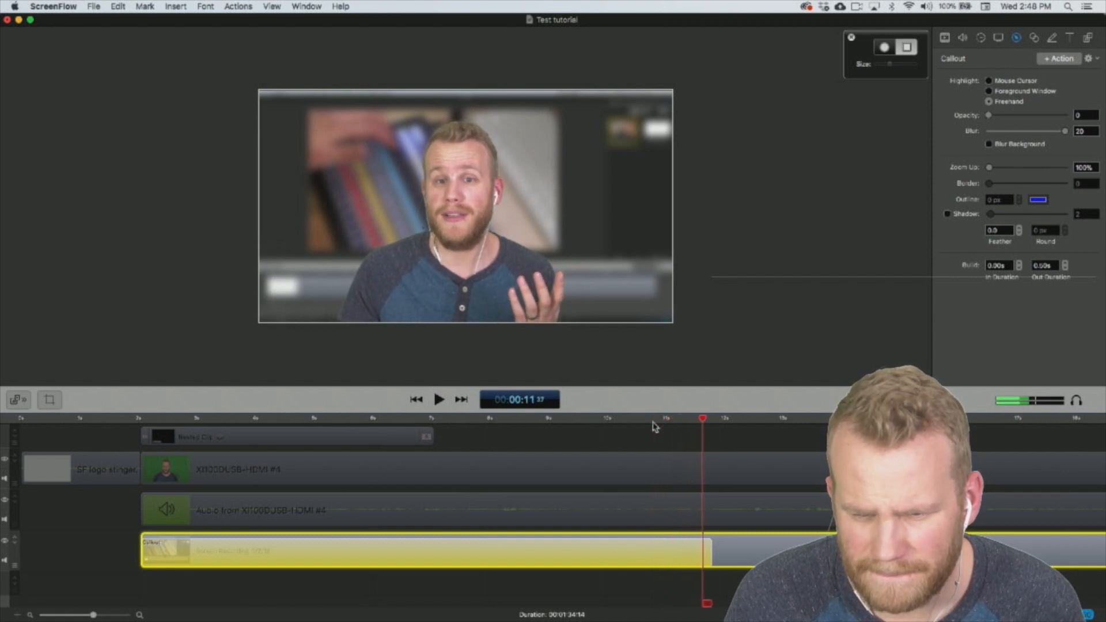
key(space)
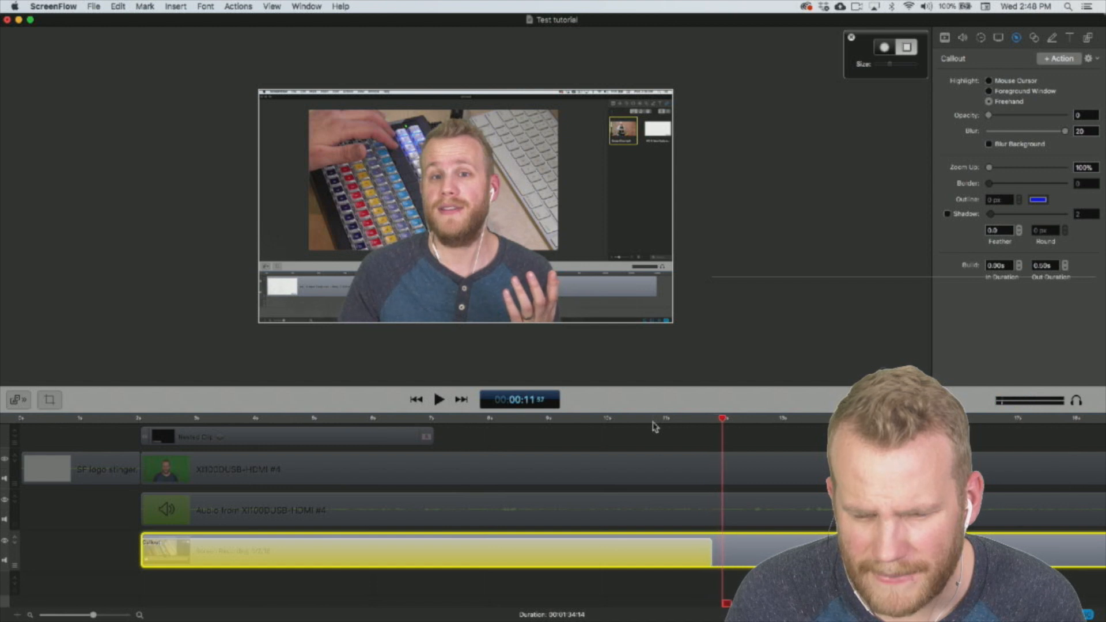
Deselect the callout and review playback from about 0:06 to 0:13 to examine when the blur should end.
key(Escape)
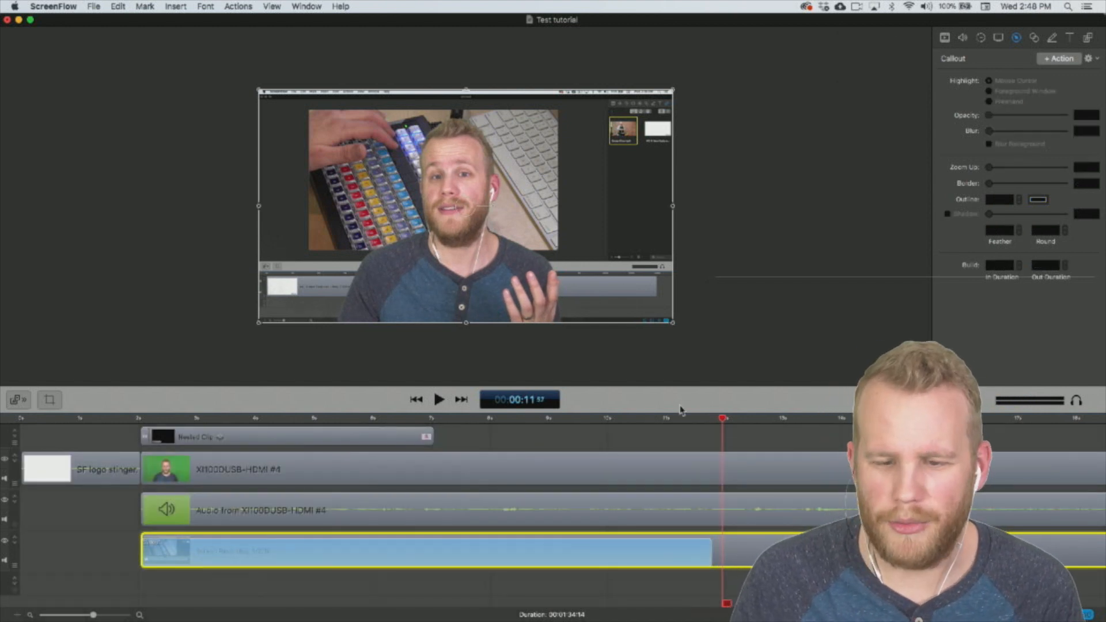
click(667, 414)
key(space)
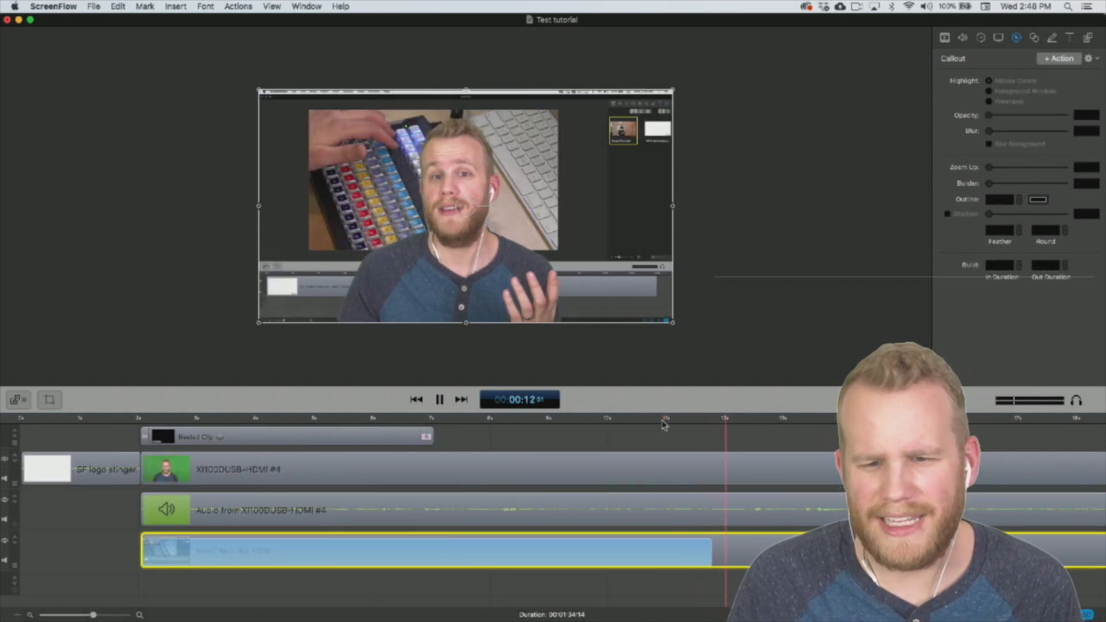
key(space)
drag(740, 422, 429, 424)
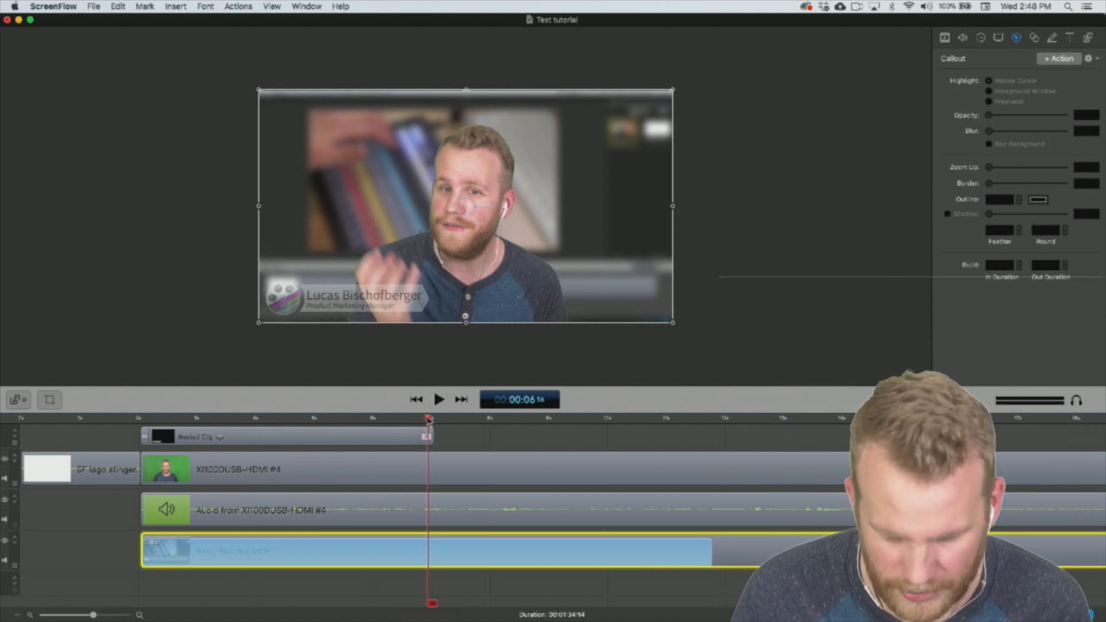
key(space)
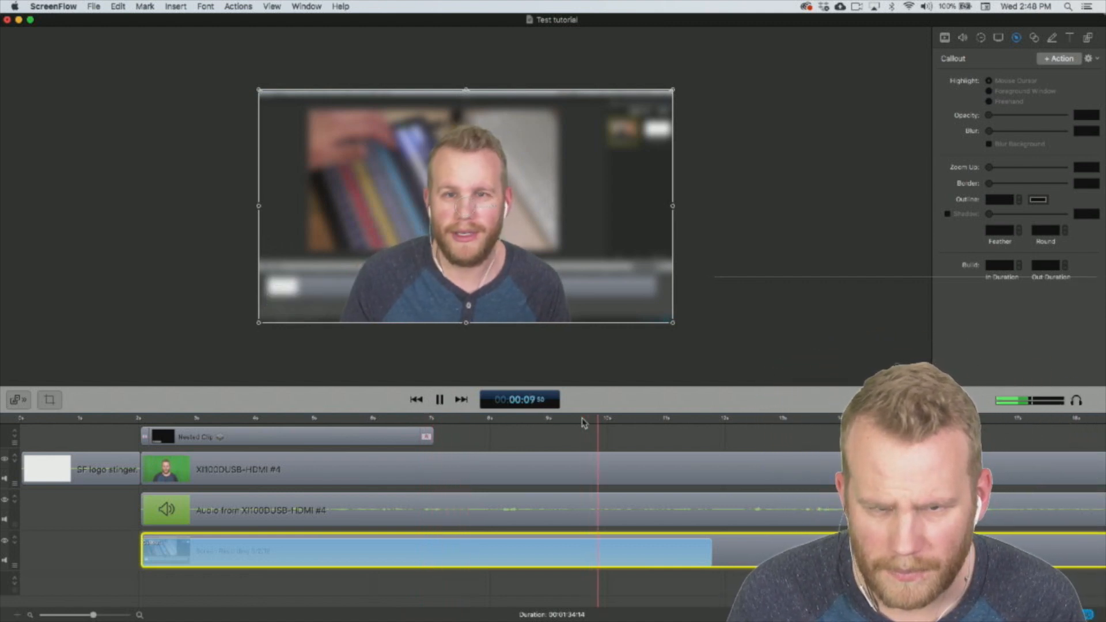
scroll(605, 461, right, 6)
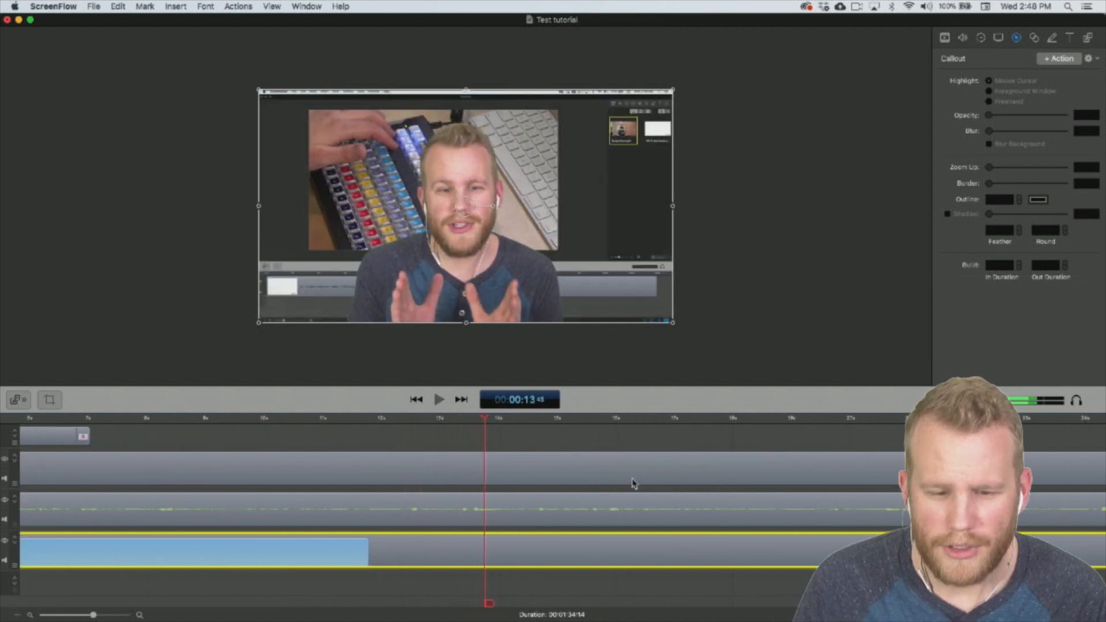
key(space)
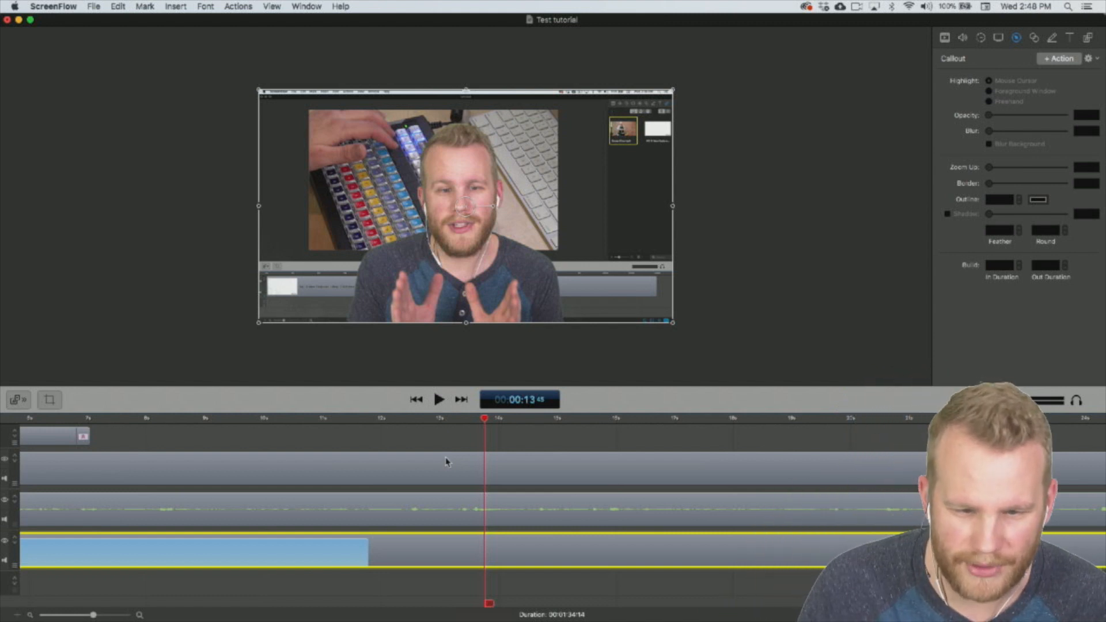
click(385, 420)
key(space)
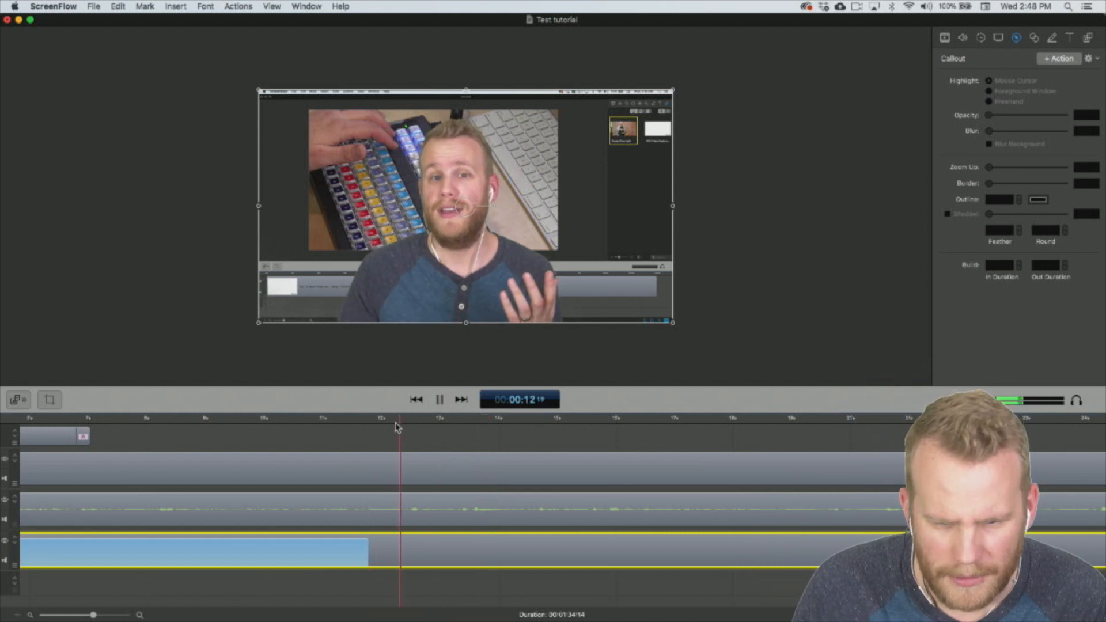
key(space)
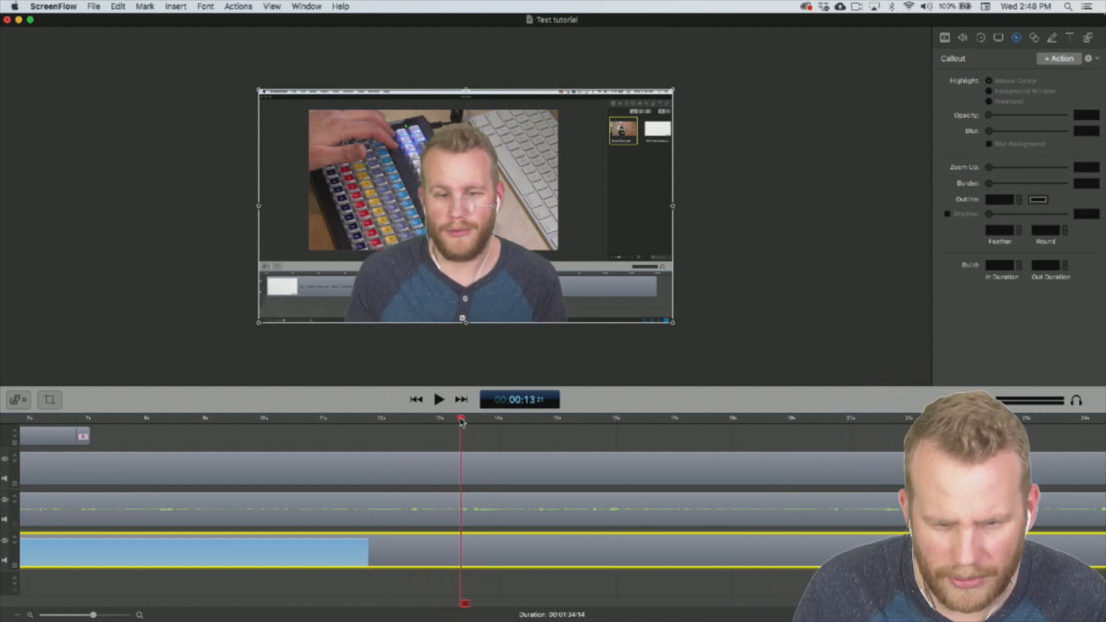
Extend the end of the callout on the screen recording clip to about 0:13, where the speaking pause occurs.
click(353, 547)
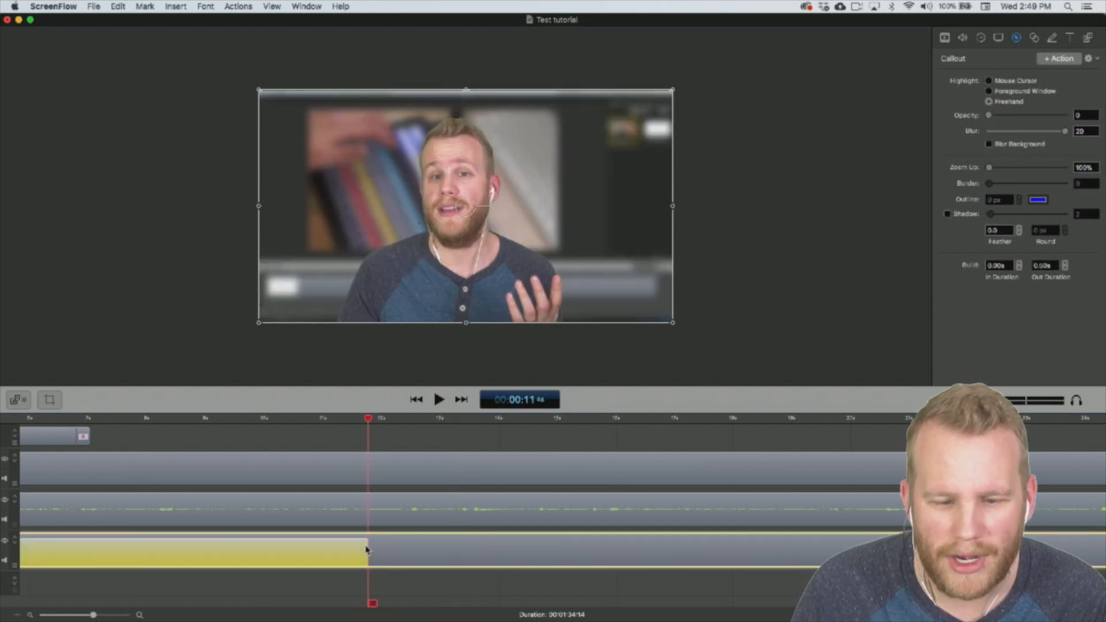
drag(370, 552, 446, 551)
key(space)
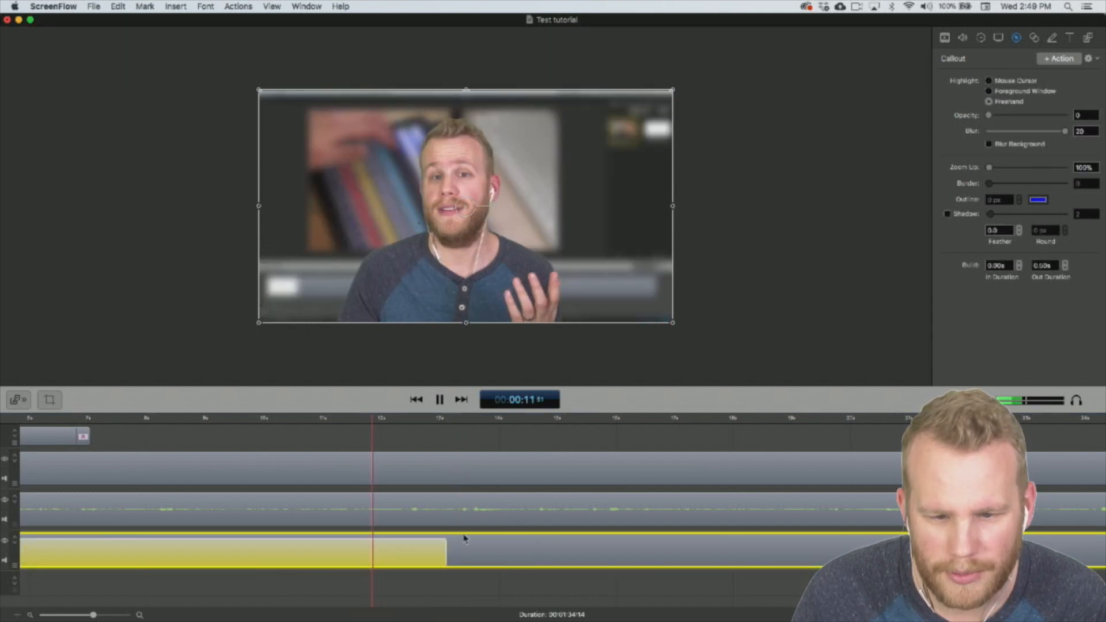
key(space)
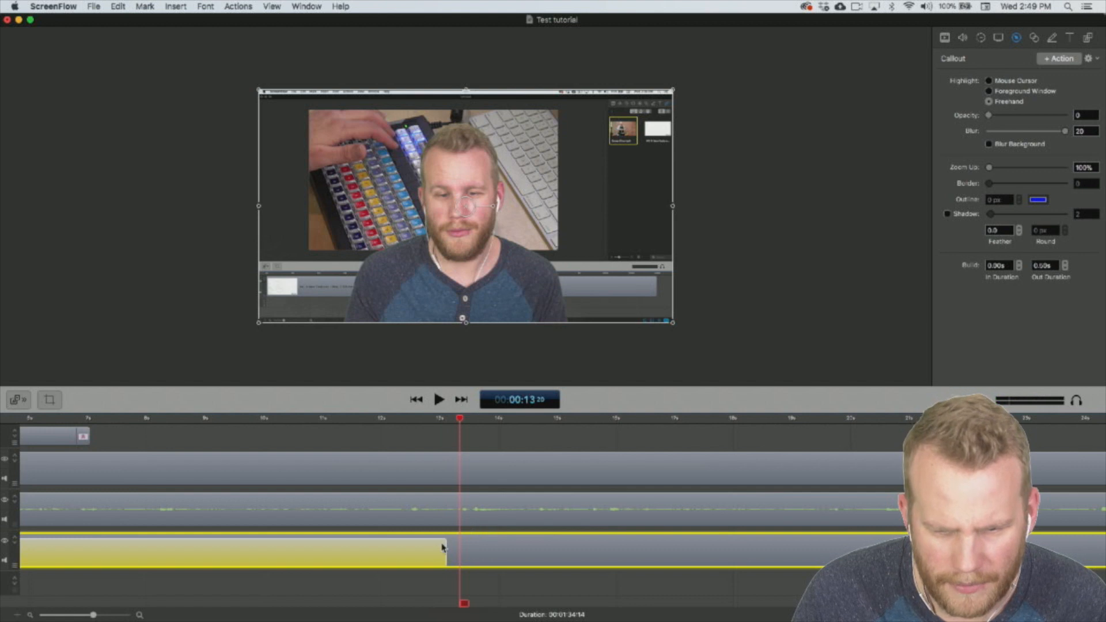
click(448, 549)
drag(447, 548, 458, 549)
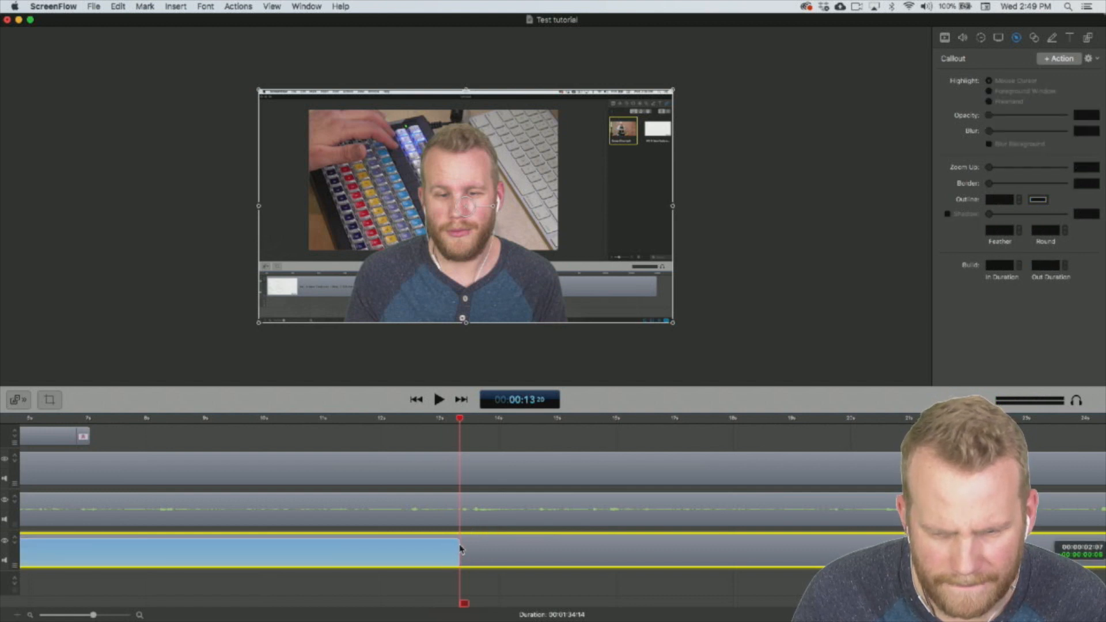
click(448, 445)
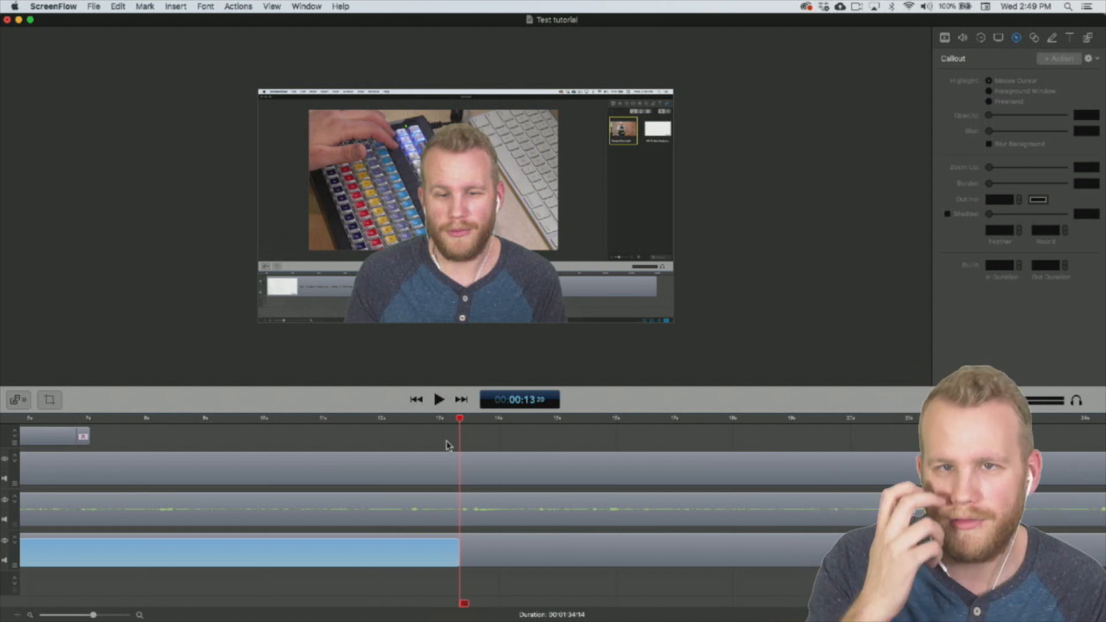
Add a video action to the webcam clip ending at about 0:13 and shrink the picture to 35% in the canvas's lower-right corner.
click(447, 481)
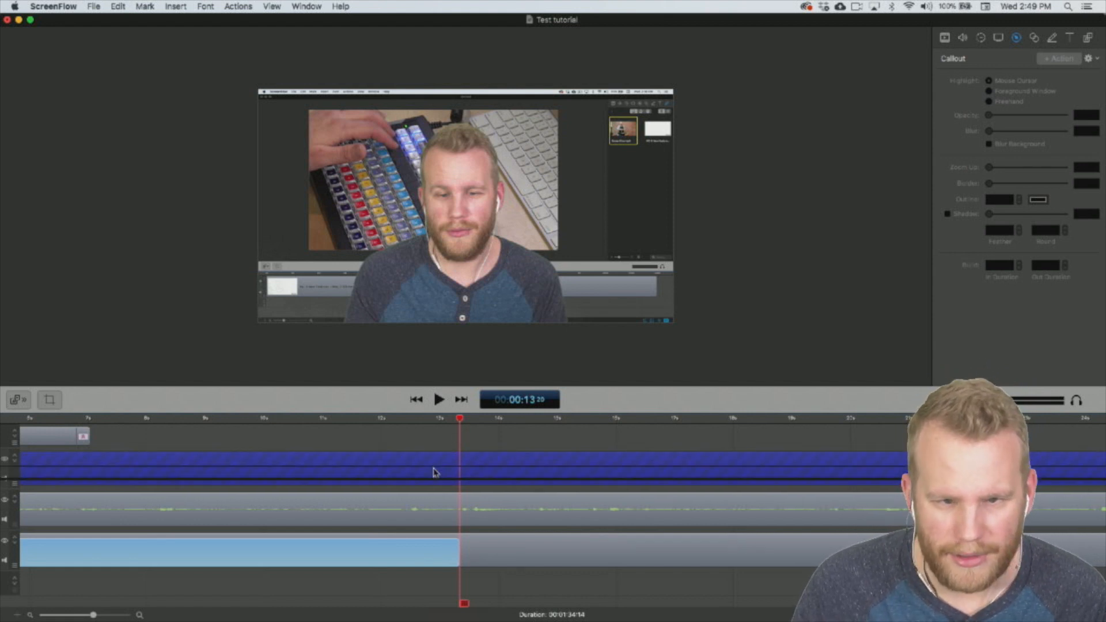
click(439, 478)
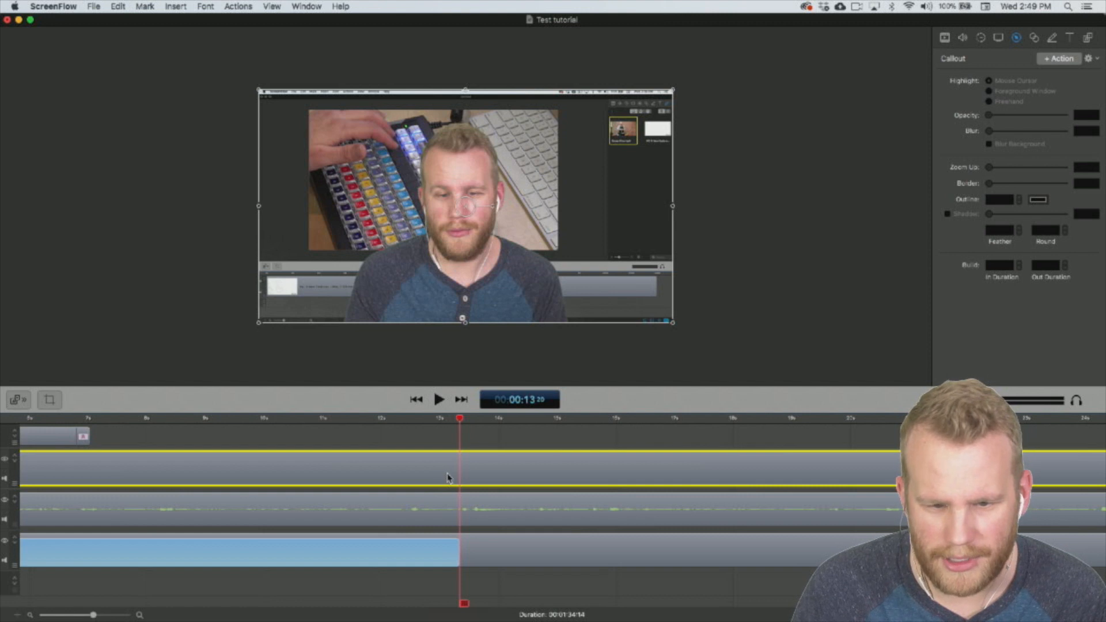
click(945, 38)
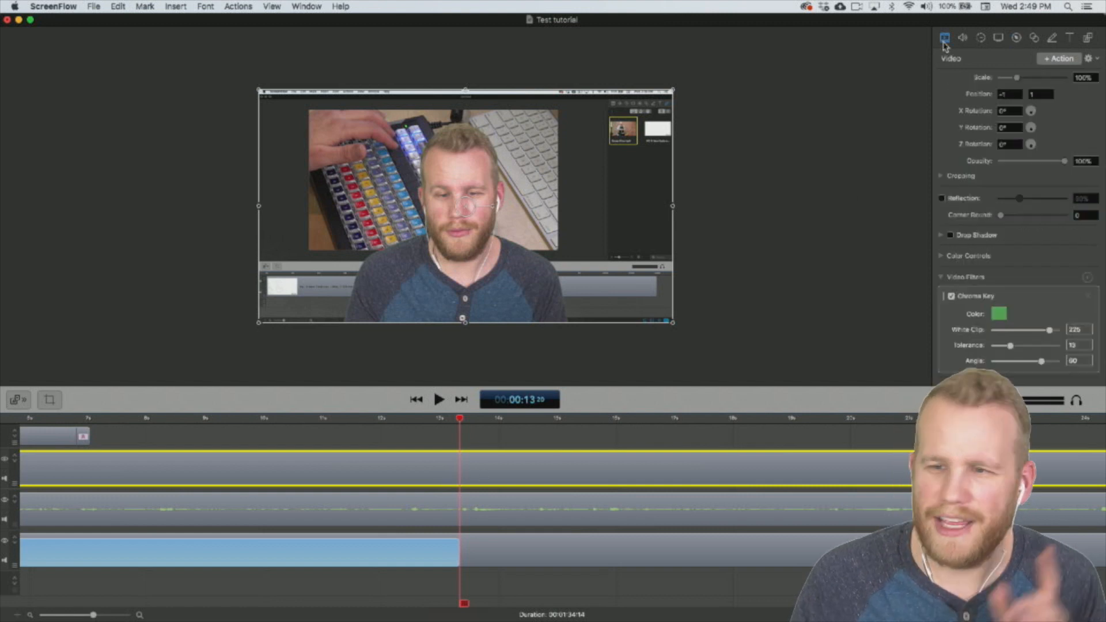
click(1072, 60)
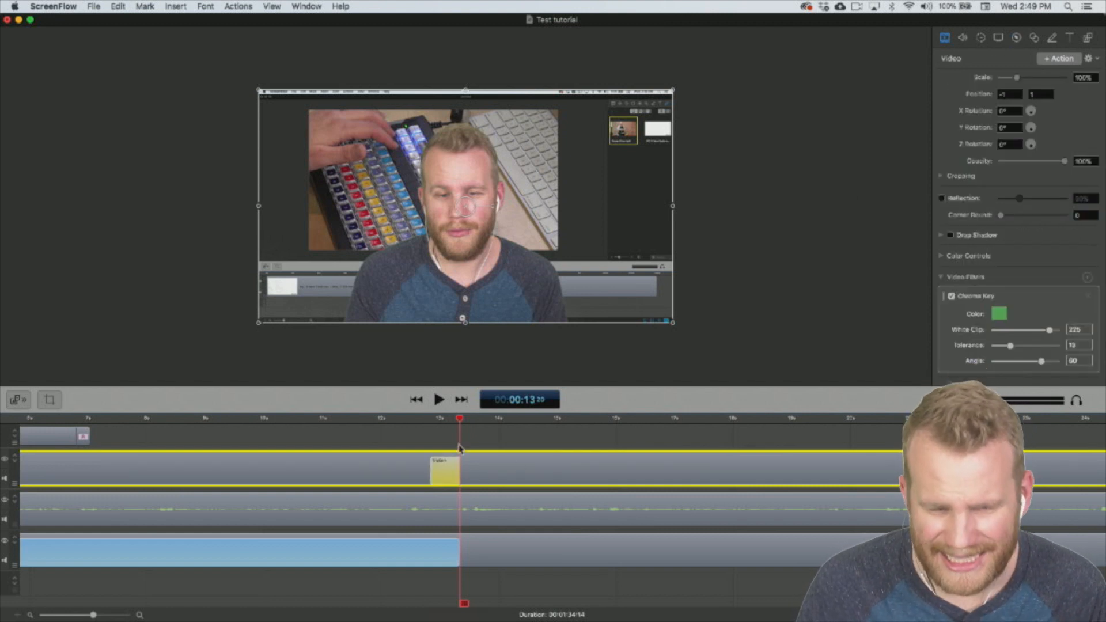
drag(260, 96, 530, 243)
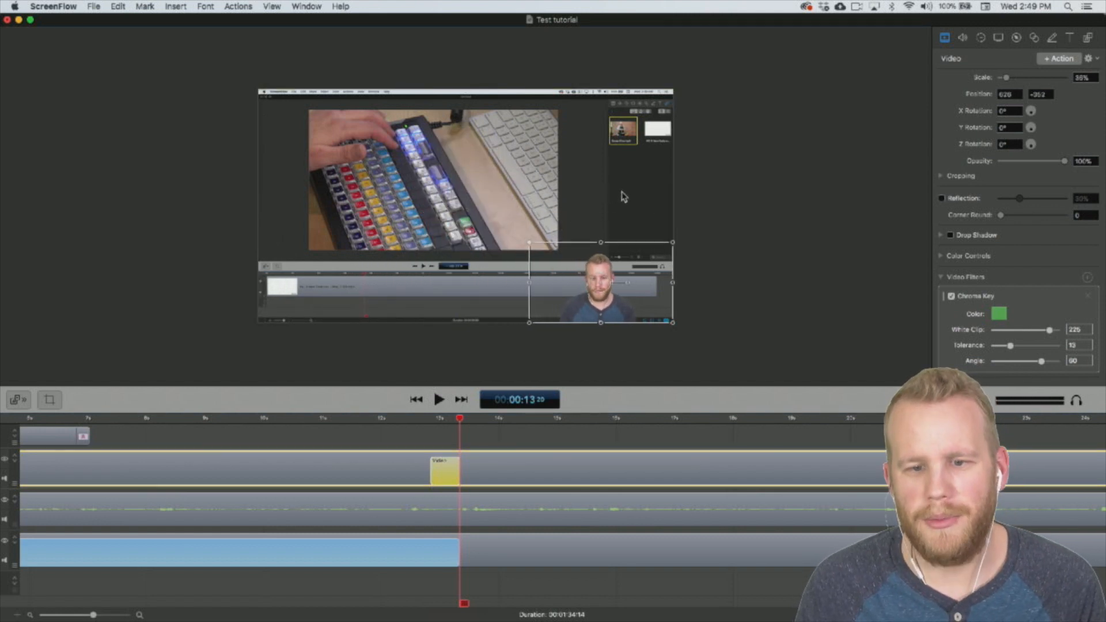
click(791, 284)
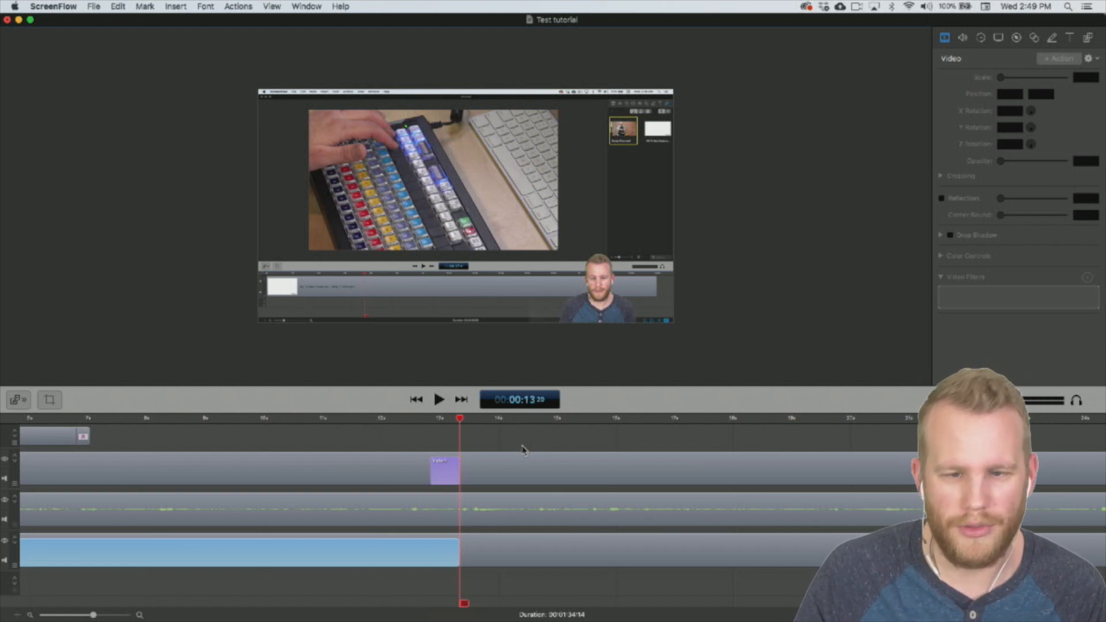
Shift the shrunken webcam picture right to X position 674 and set its Chroma Key angle to 80.
click(612, 315)
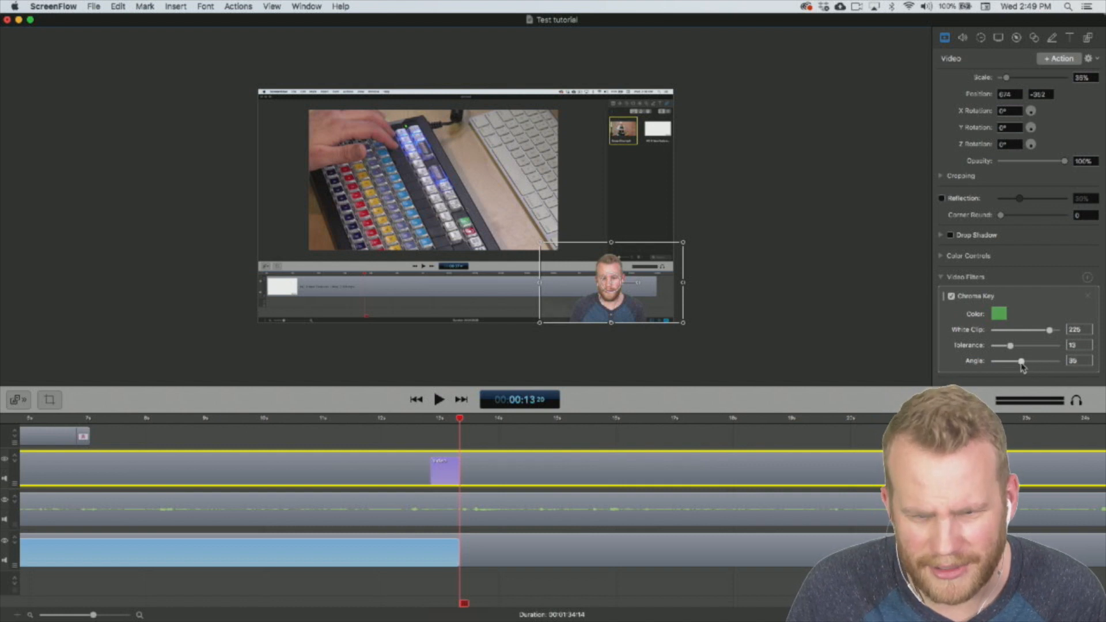
drag(1044, 363, 1071, 365)
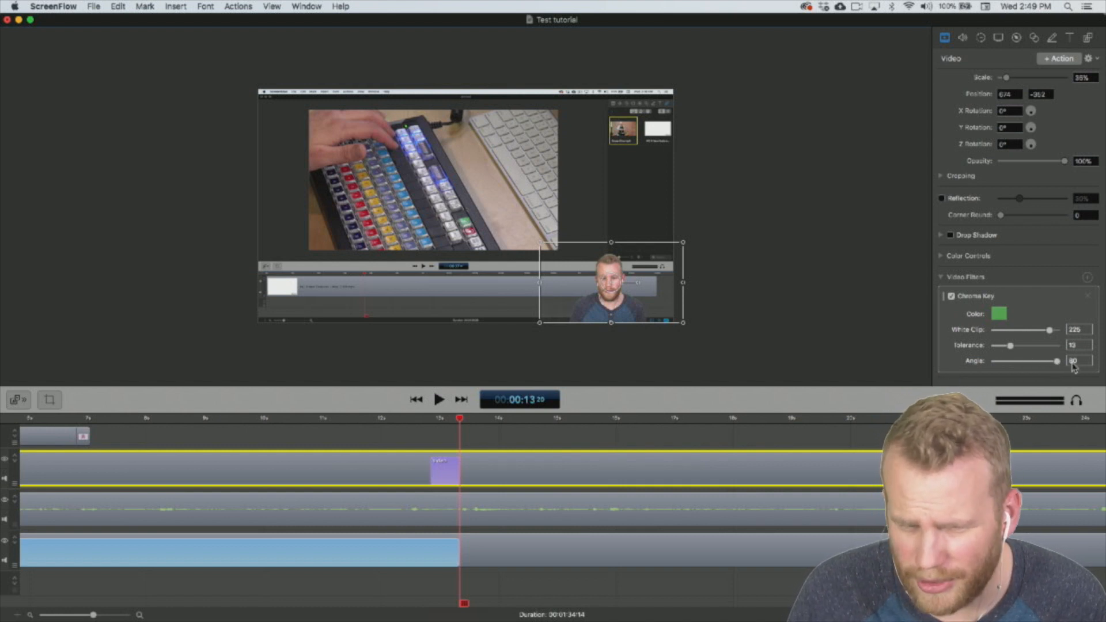
click(822, 336)
click(607, 313)
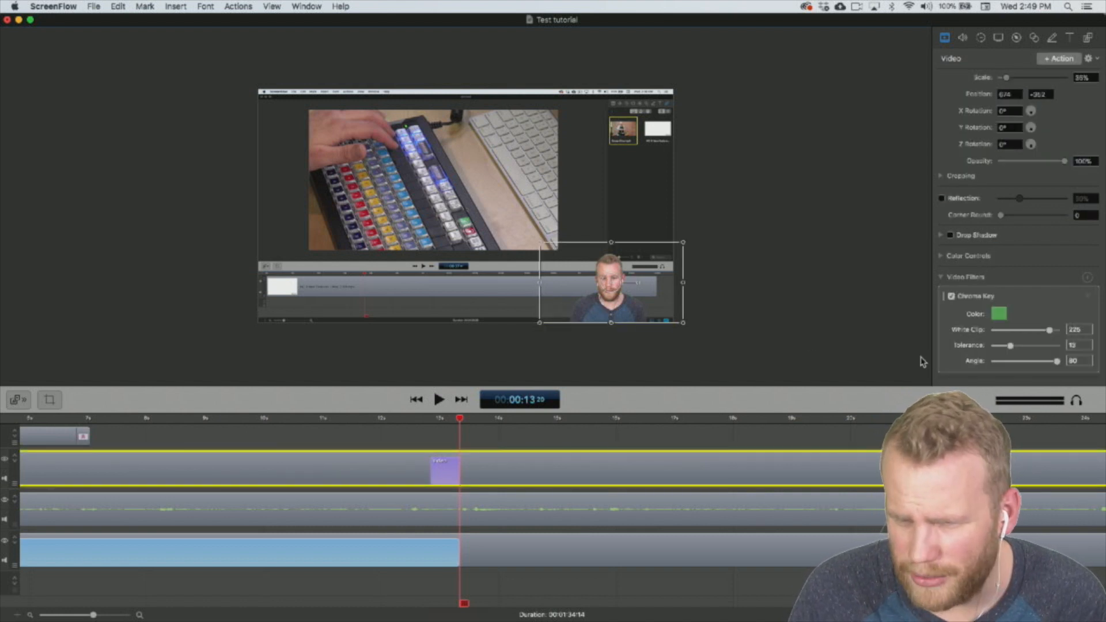
click(876, 340)
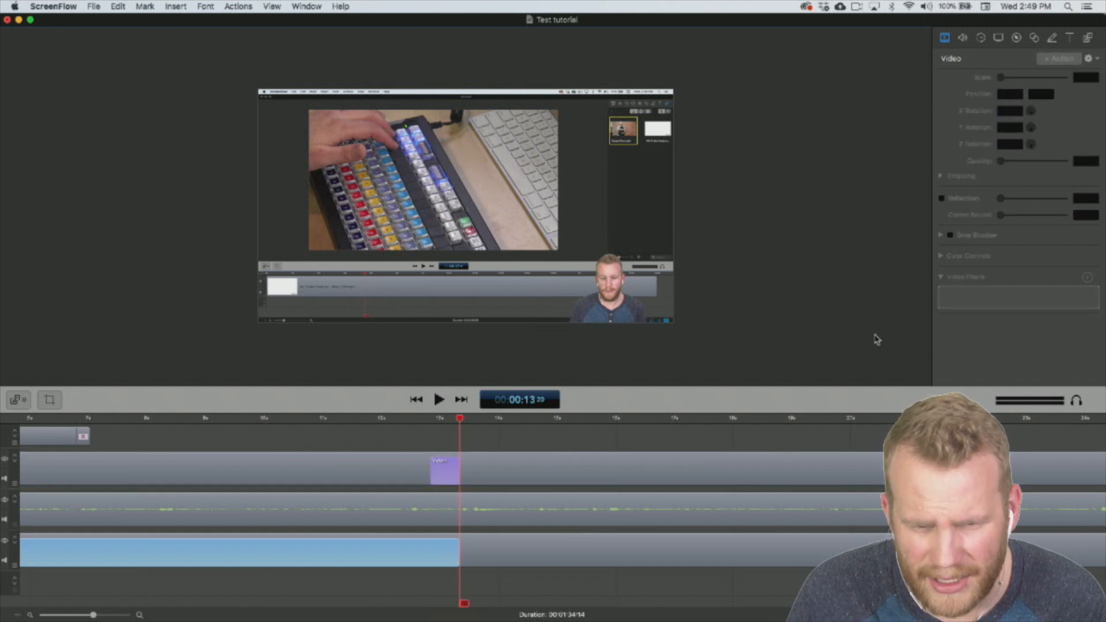
Play back the shrunken webcam section from about 0:13 and the blurred section from about 0:10, and return to the project start.
key(space)
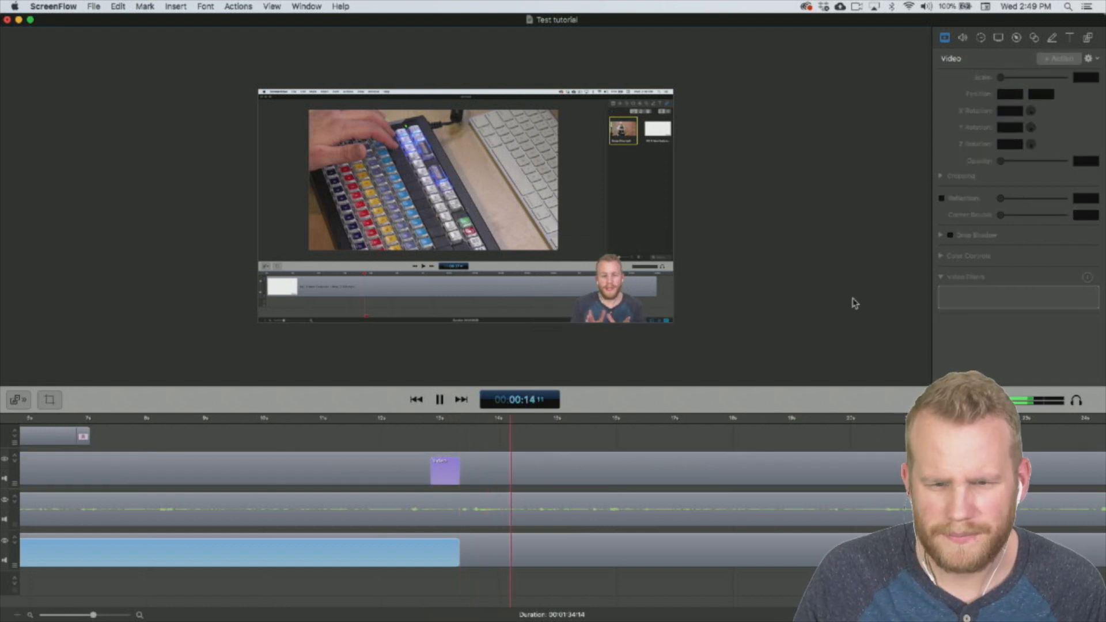
key(space)
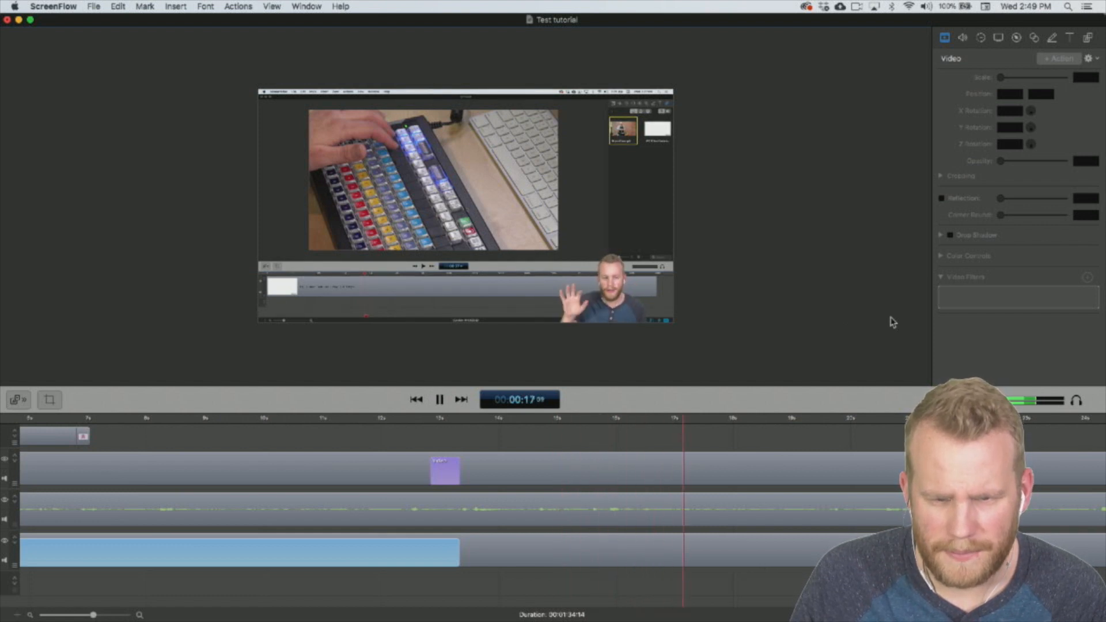
key(space)
click(304, 419)
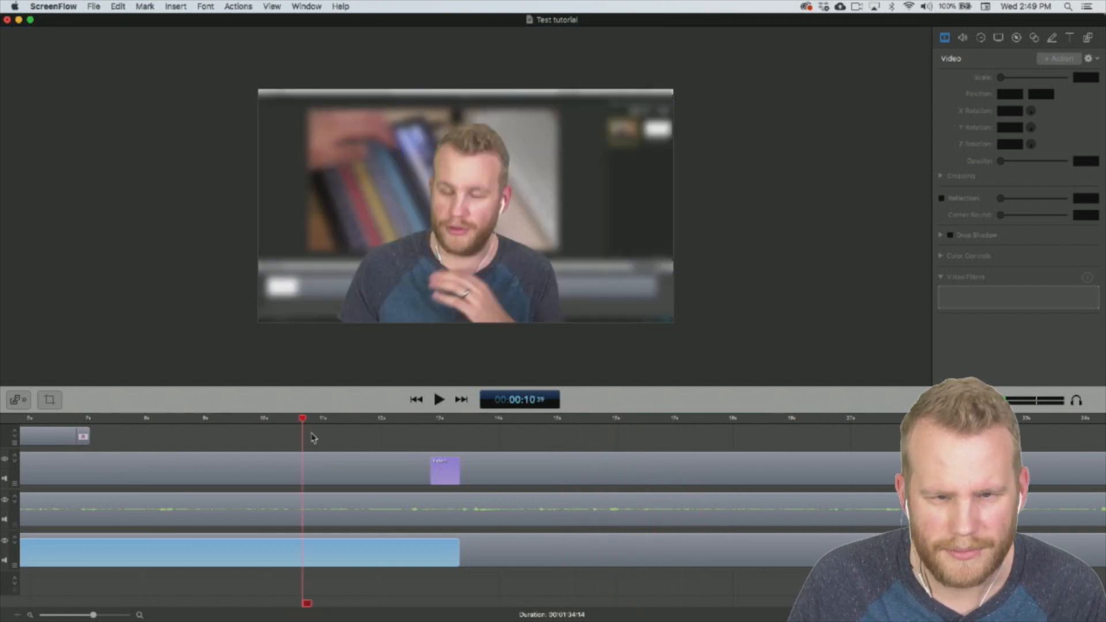
key(space)
key(space)
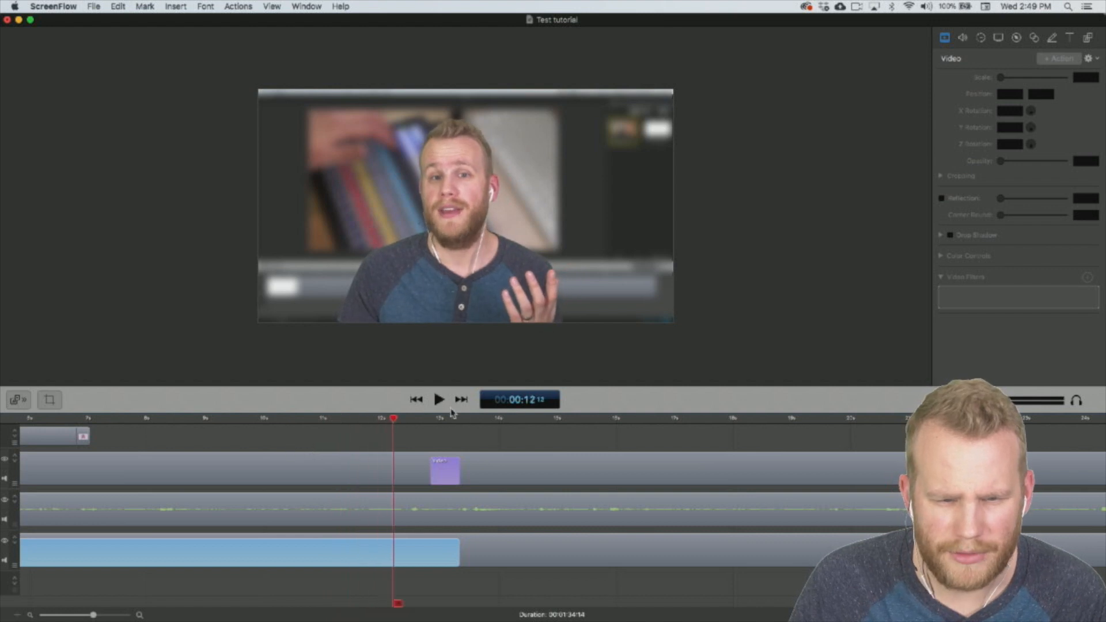
key(Home)
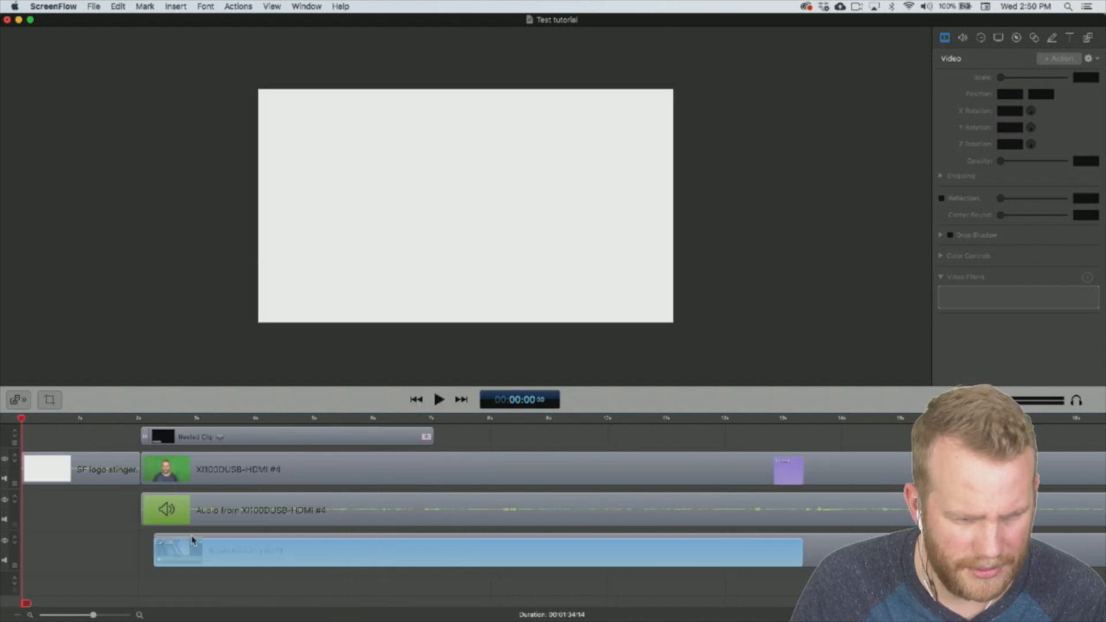
Move the screen recording clip earlier so it starts at 00:00:02:01, aligned with the webcam and audio clips.
drag(196, 538, 179, 539)
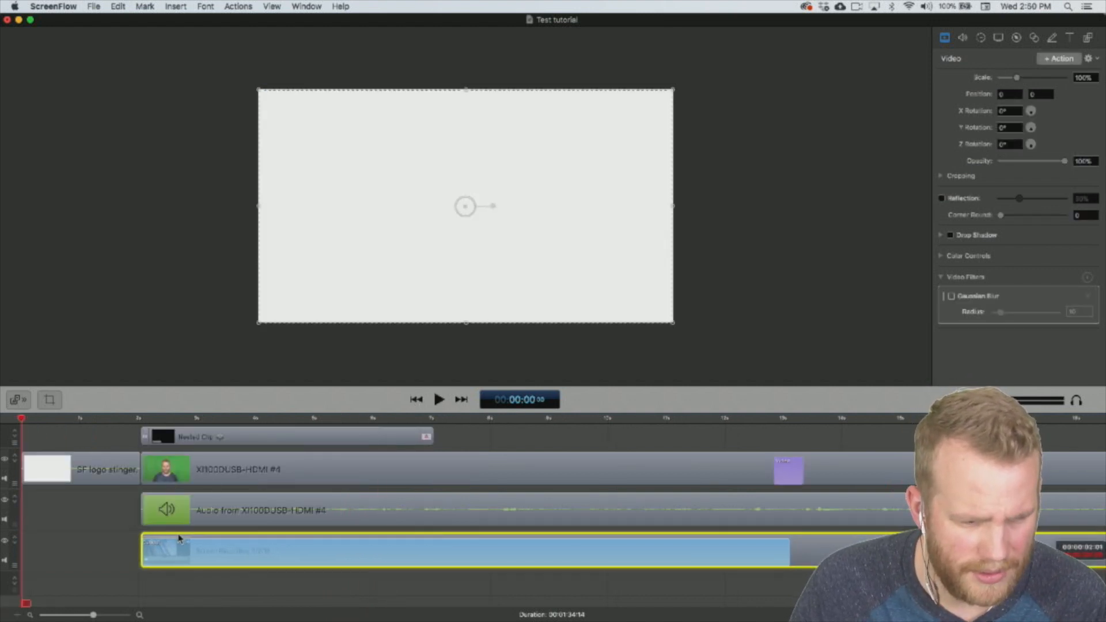
Move the opening logo stinger down to the empty lowest track and select all the other clips, including the closing stinger.
drag(106, 474, 92, 583)
click(584, 591)
drag(331, 589, 1103, 337)
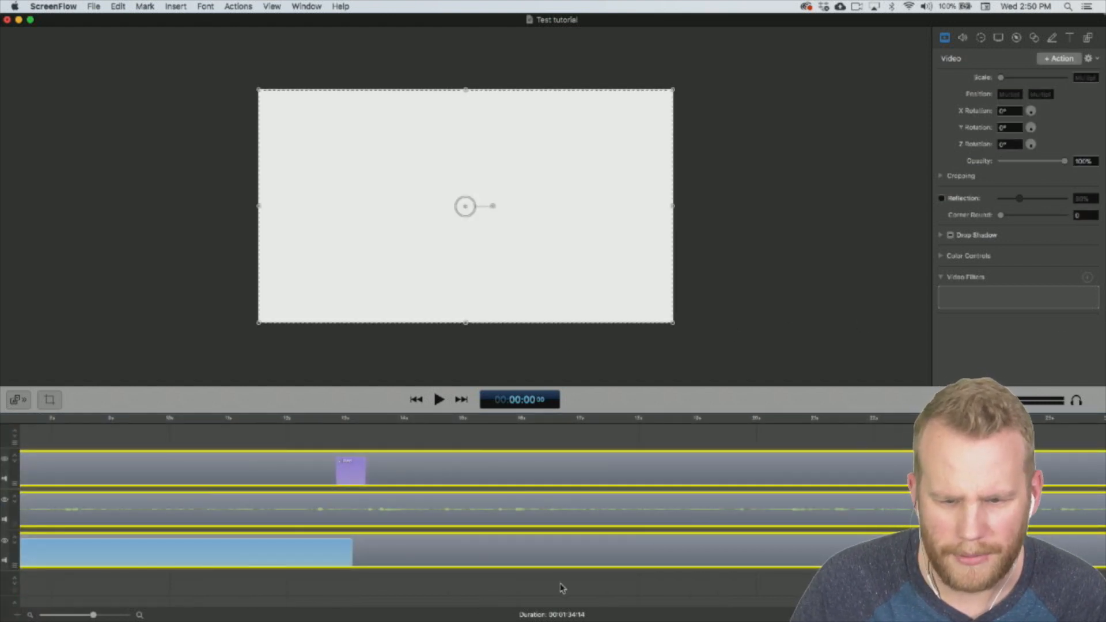
key(super+minus)
key(super+minus)
key(super+minus)
key(super+minus)
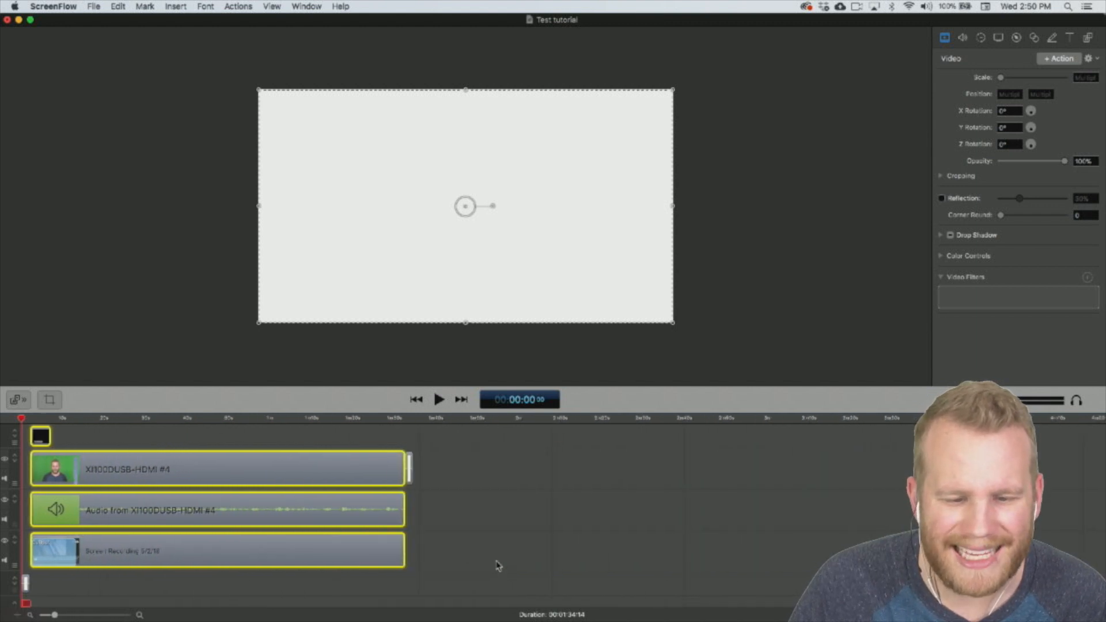
drag(480, 559, 34, 374)
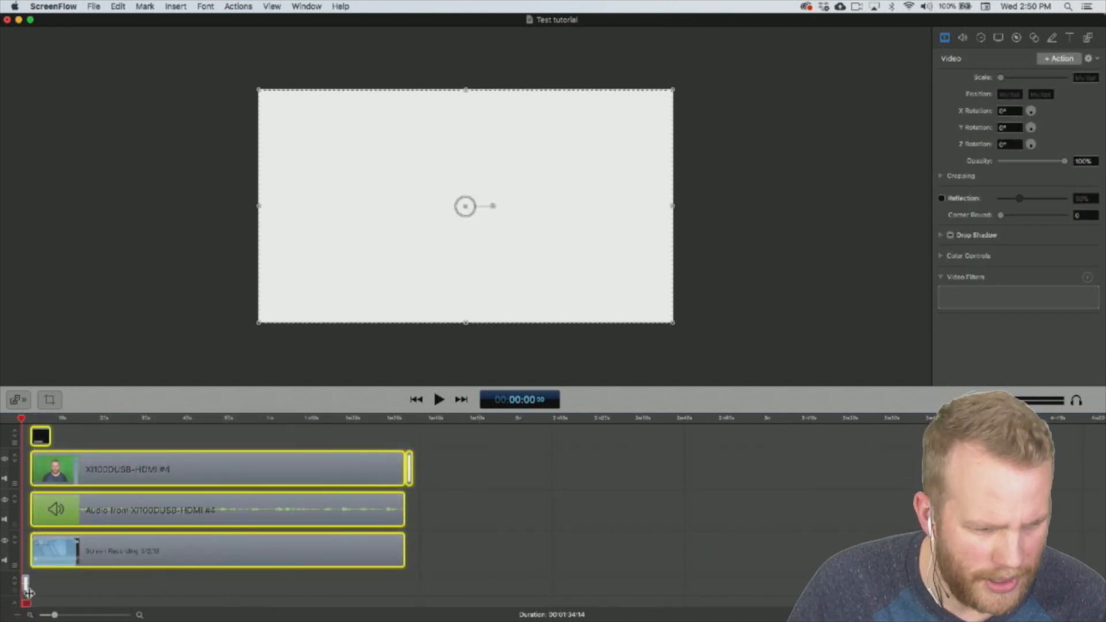
Return the opening logo stinger to the webcam track, directly before the webcam clip.
key(super+equal)
key(super+equal)
key(super+equal)
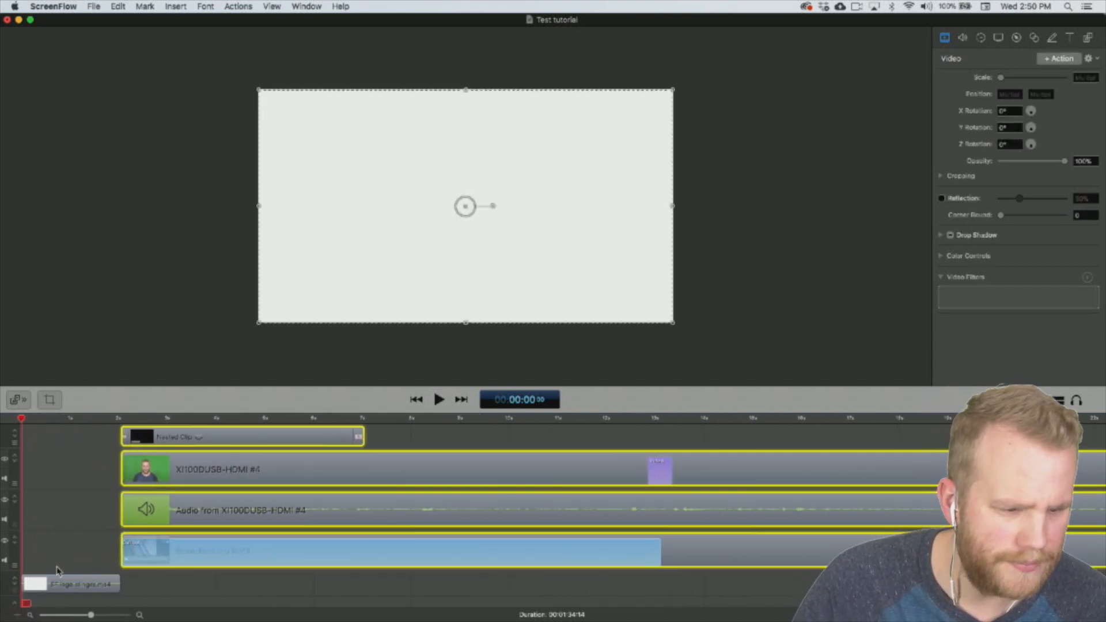
drag(58, 581, 47, 465)
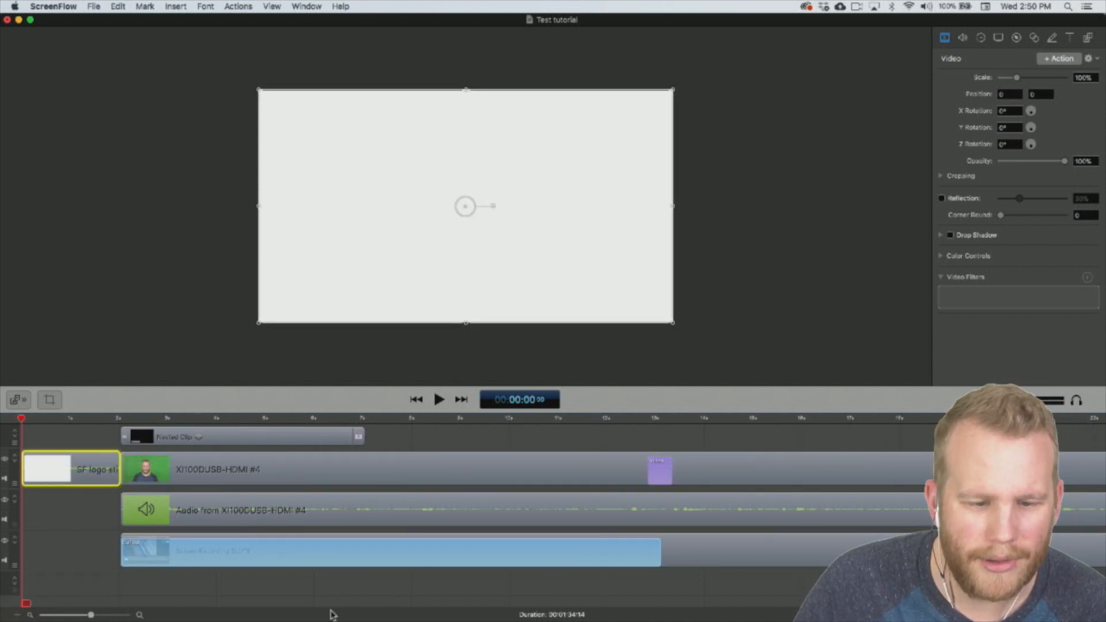
Select every clip after the opening stinger and shift them together to start at 00:00:01:28, overlapping the stinger's end.
key(super+minus)
key(super+minus)
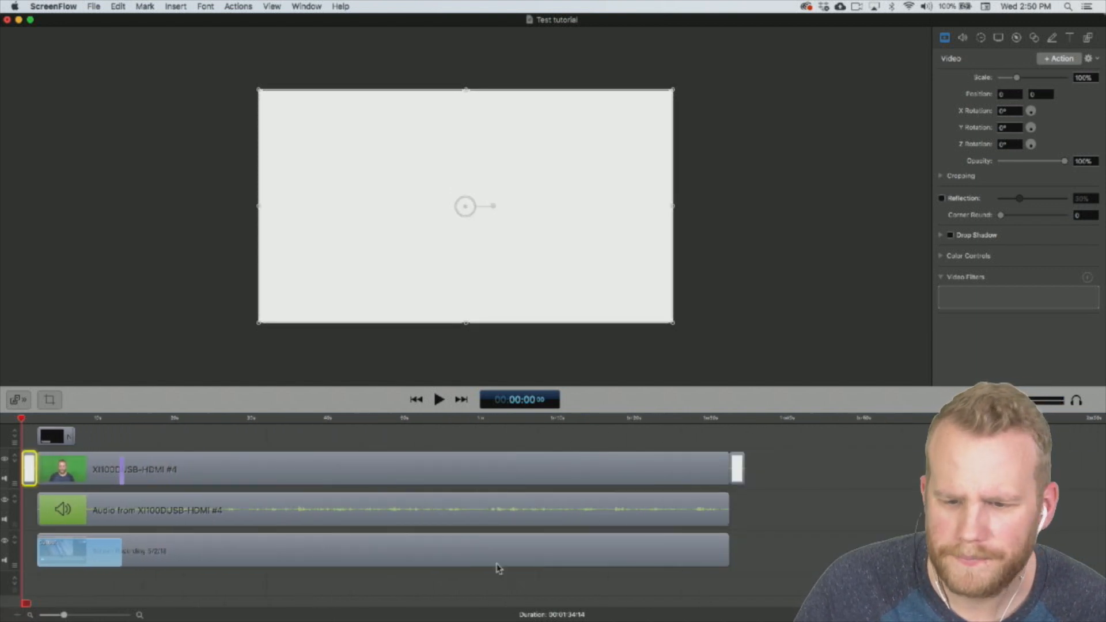
drag(774, 575, 54, 411)
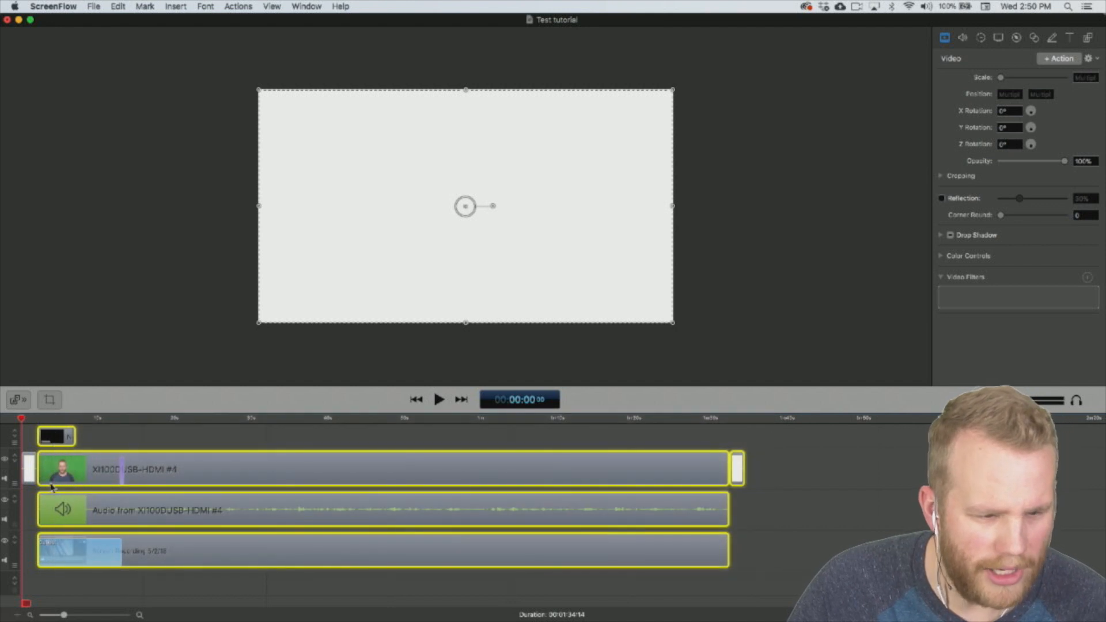
key(super+equal)
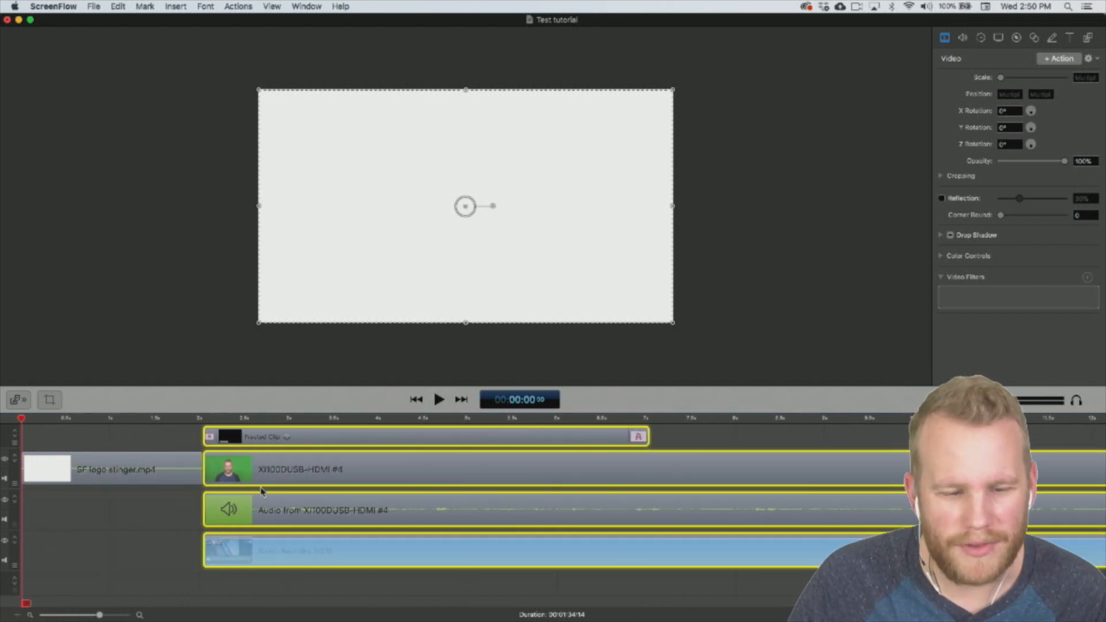
drag(259, 476, 251, 473)
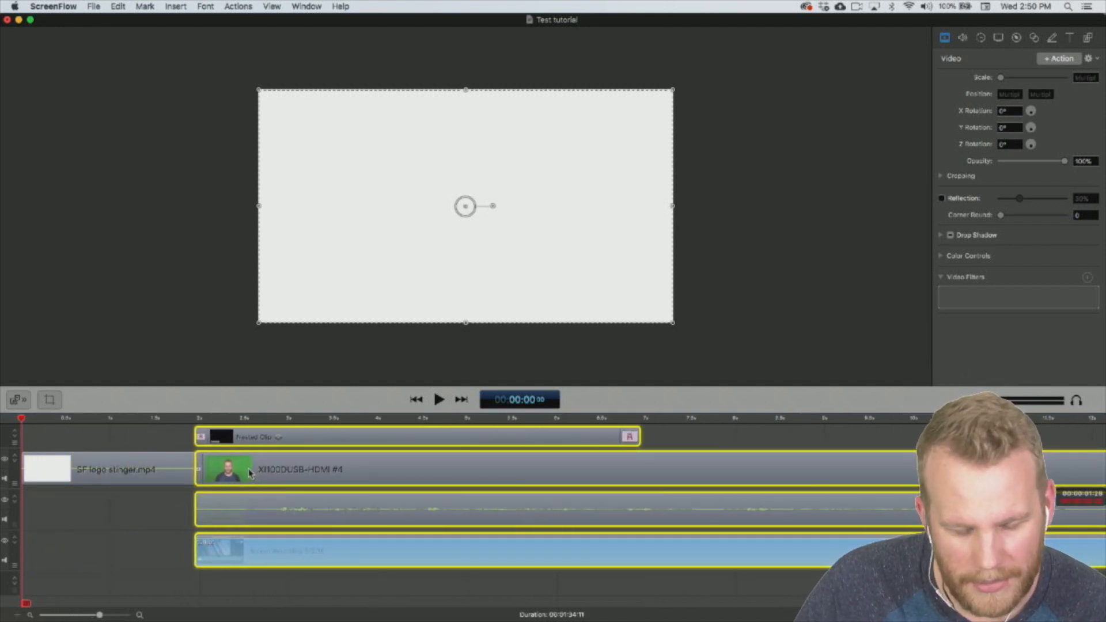
click(143, 444)
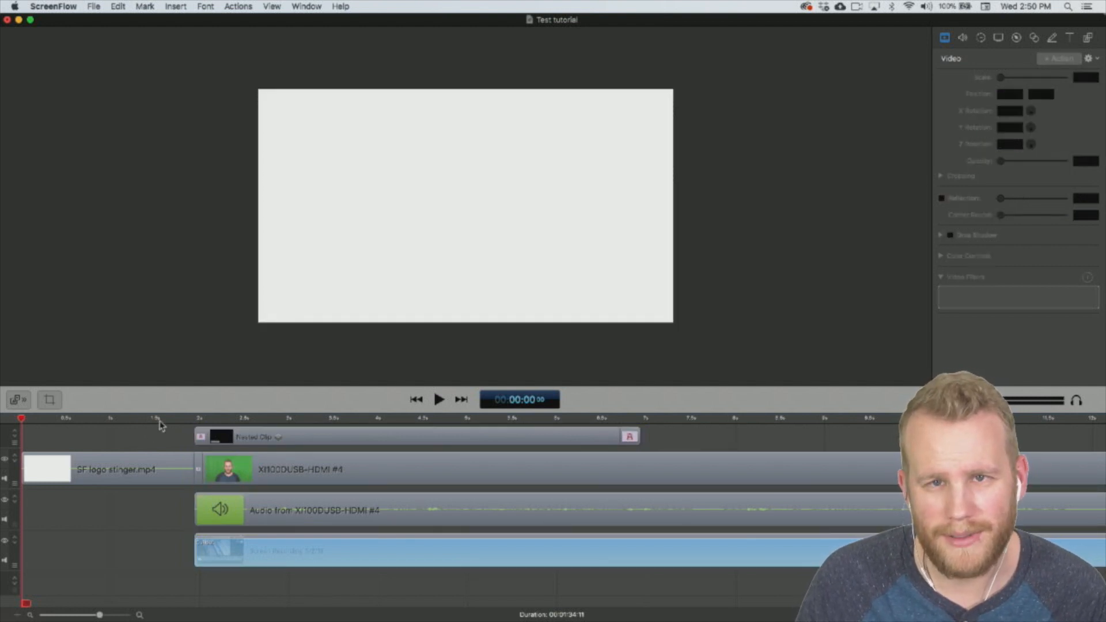
scroll(339, 285, up, 5)
scroll(339, 286, down, 2)
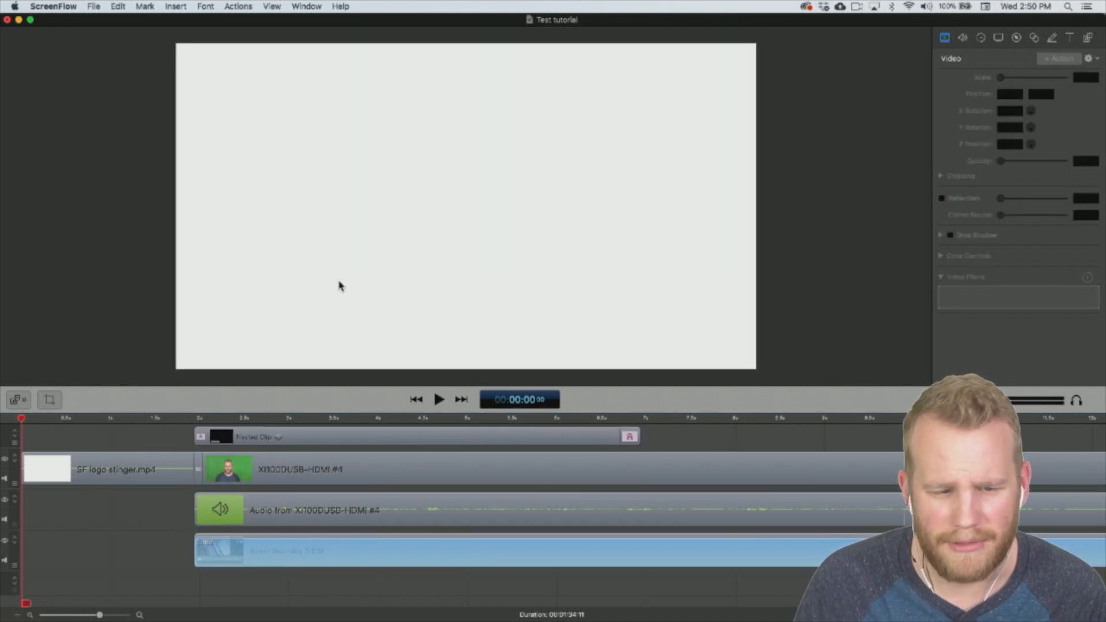
Play the opening and check how the screen recording's blur action ends as the presenter shrinks at about 13 seconds.
key(space)
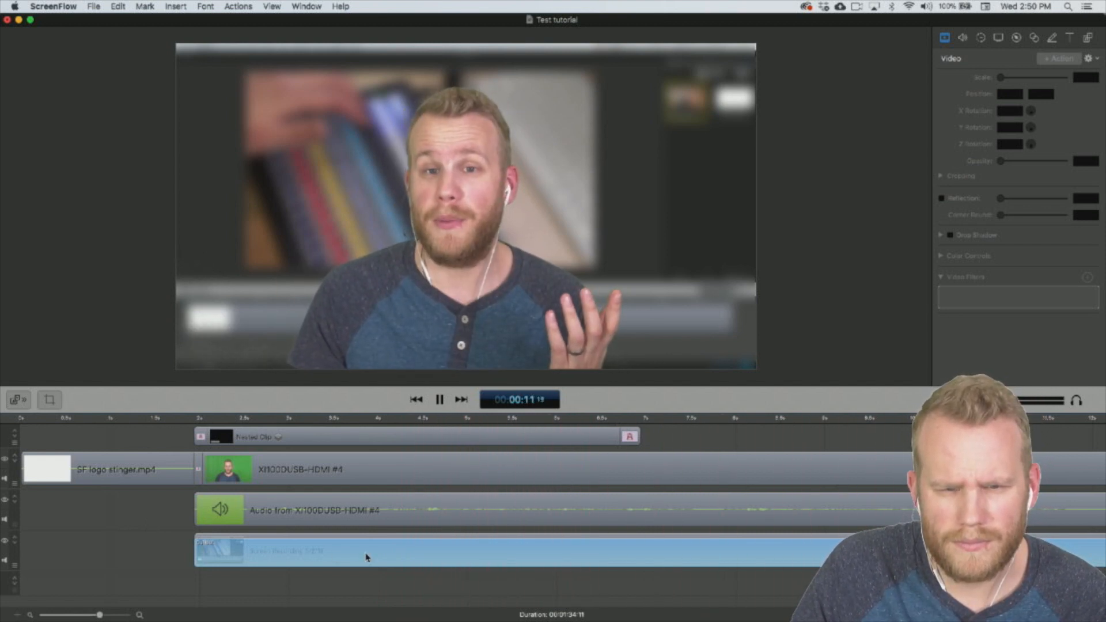
key(space)
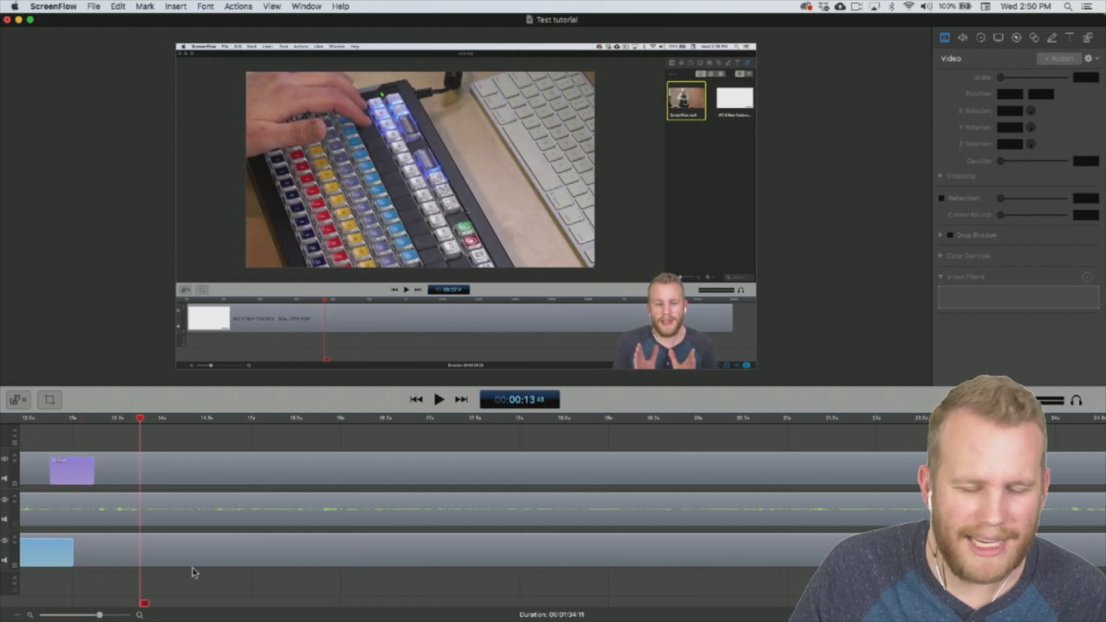
scroll(194, 572, left, 8)
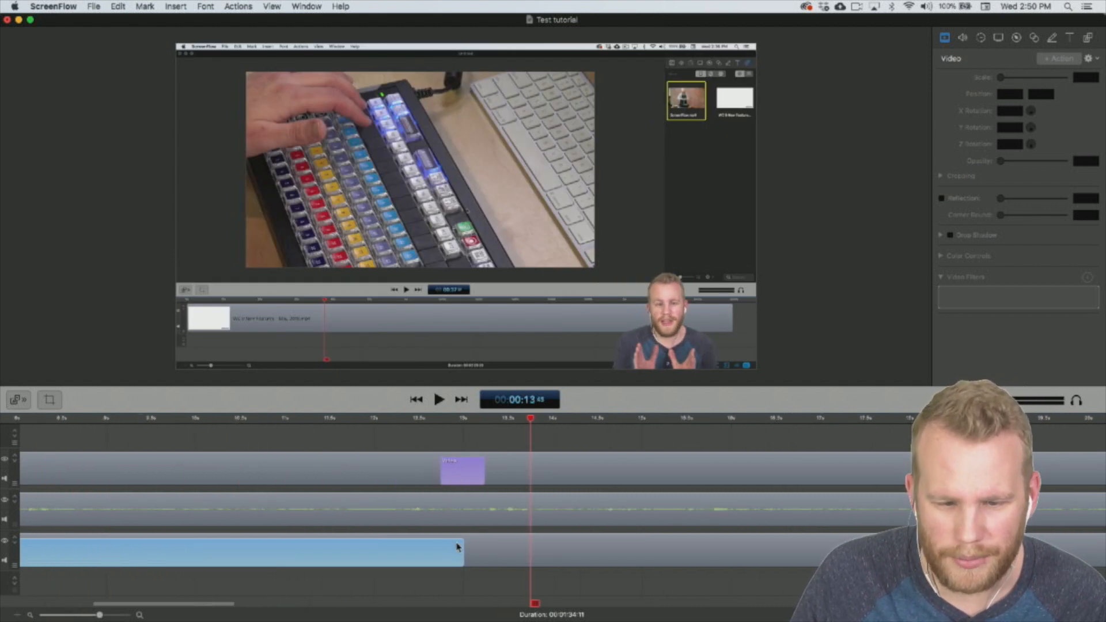
click(460, 545)
click(326, 426)
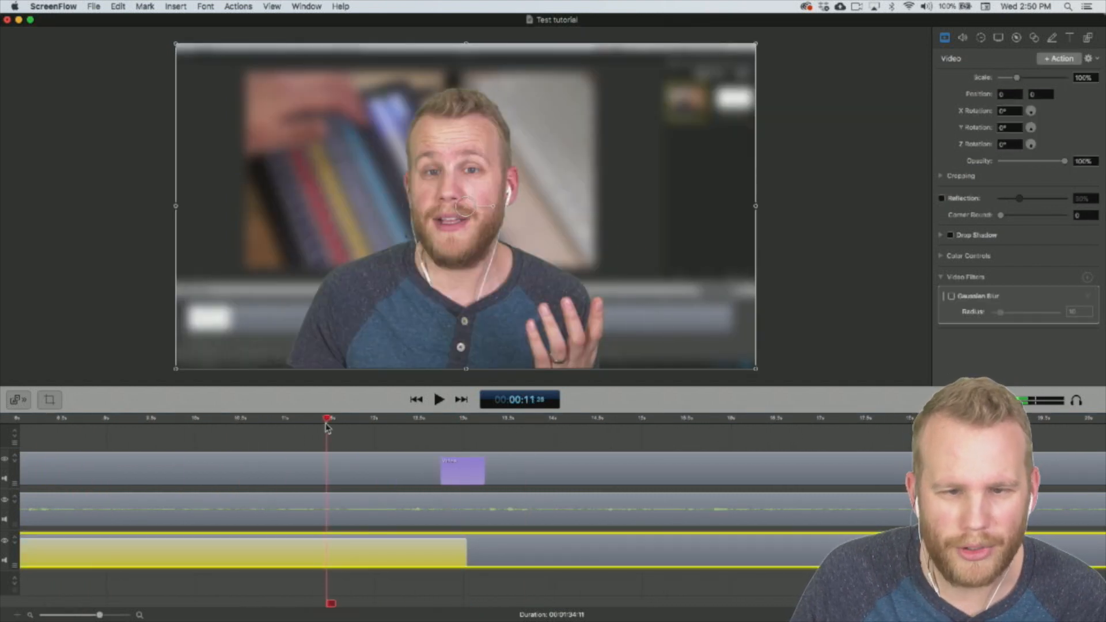
key(space)
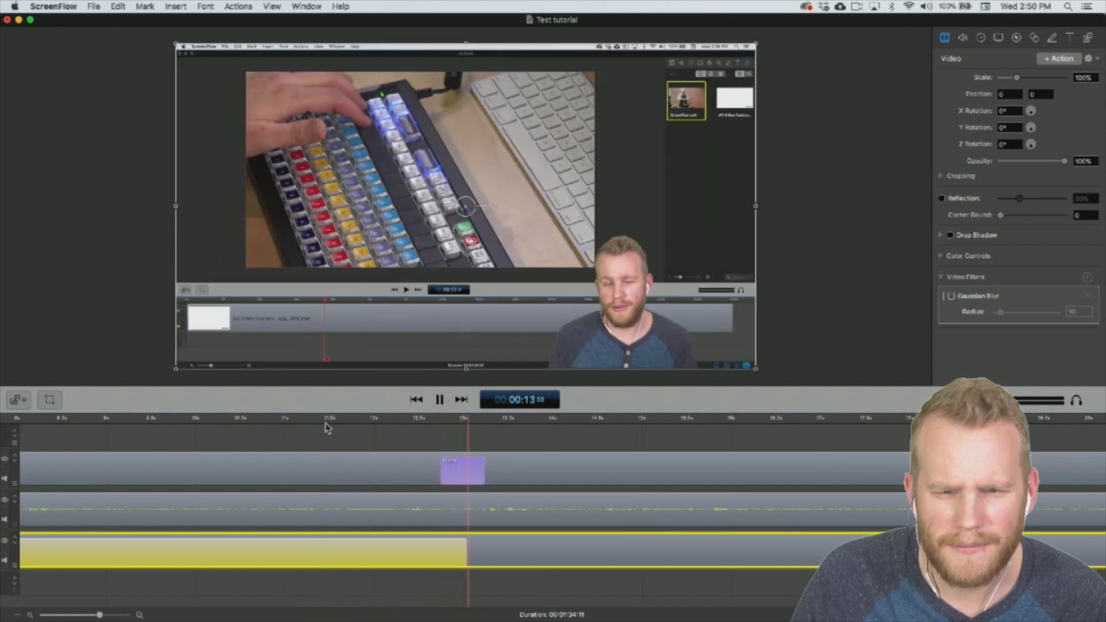
key(space)
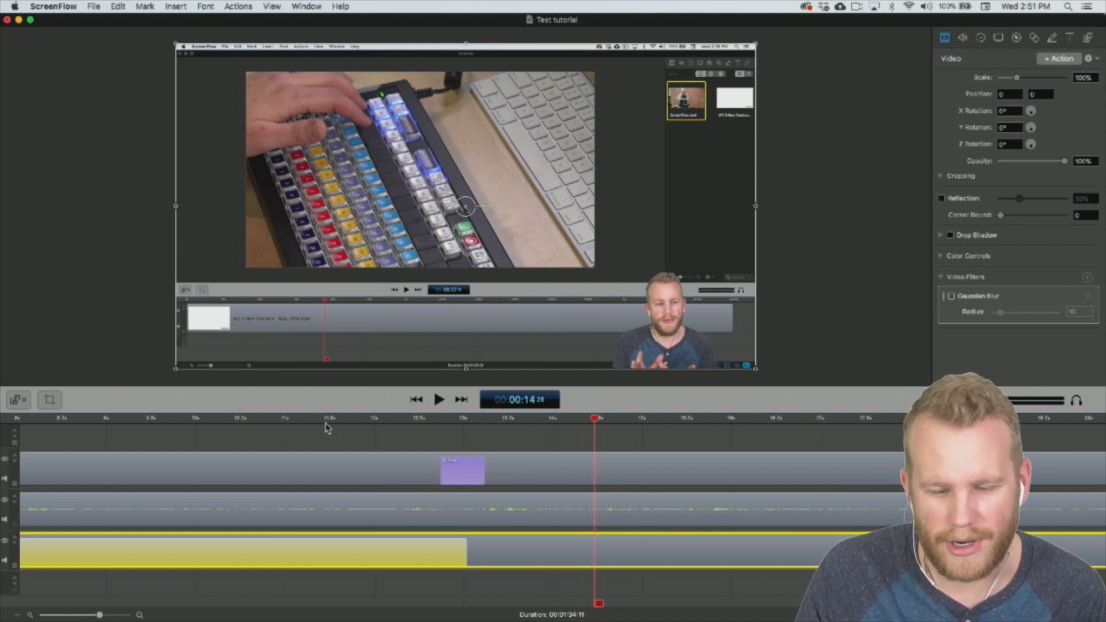
Play further through the tutorial to find the point where the screen recording needs a zoom.
key(space)
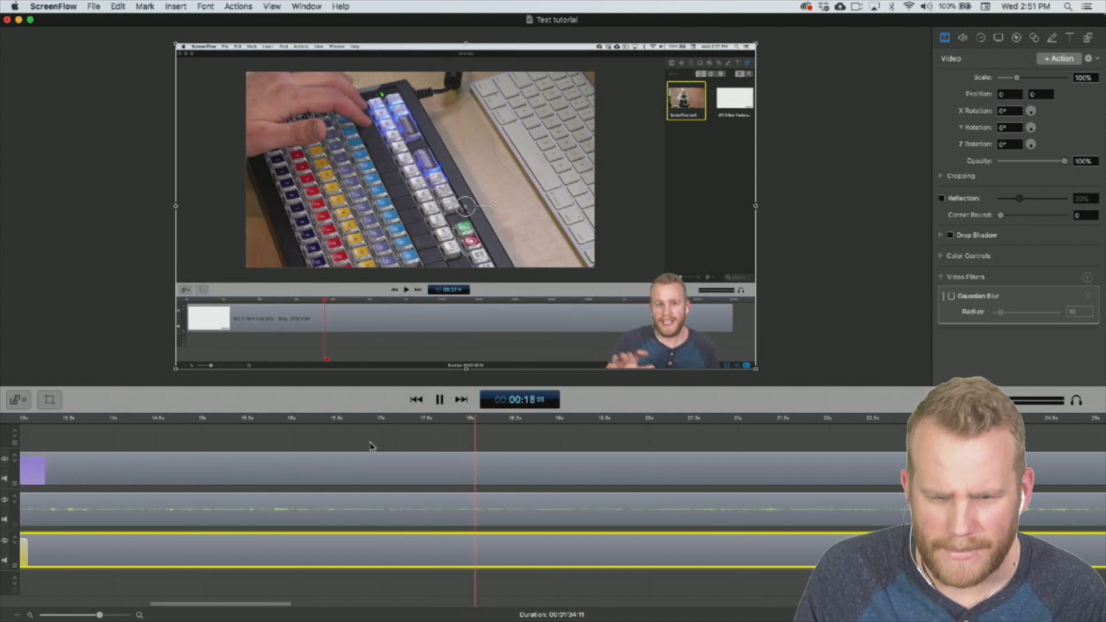
key(space)
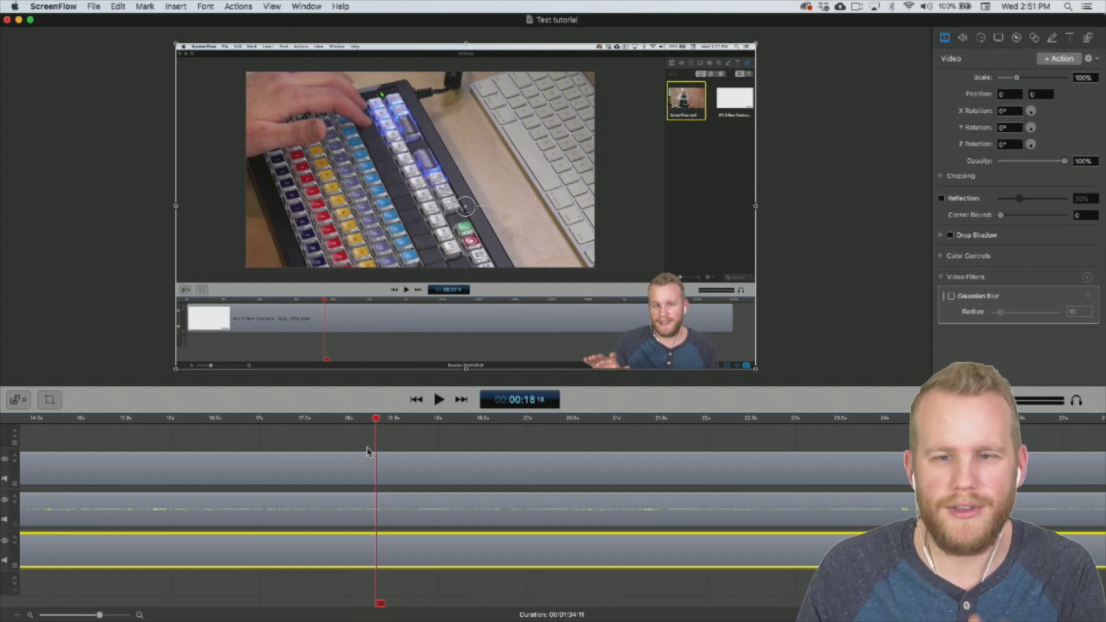
key(space)
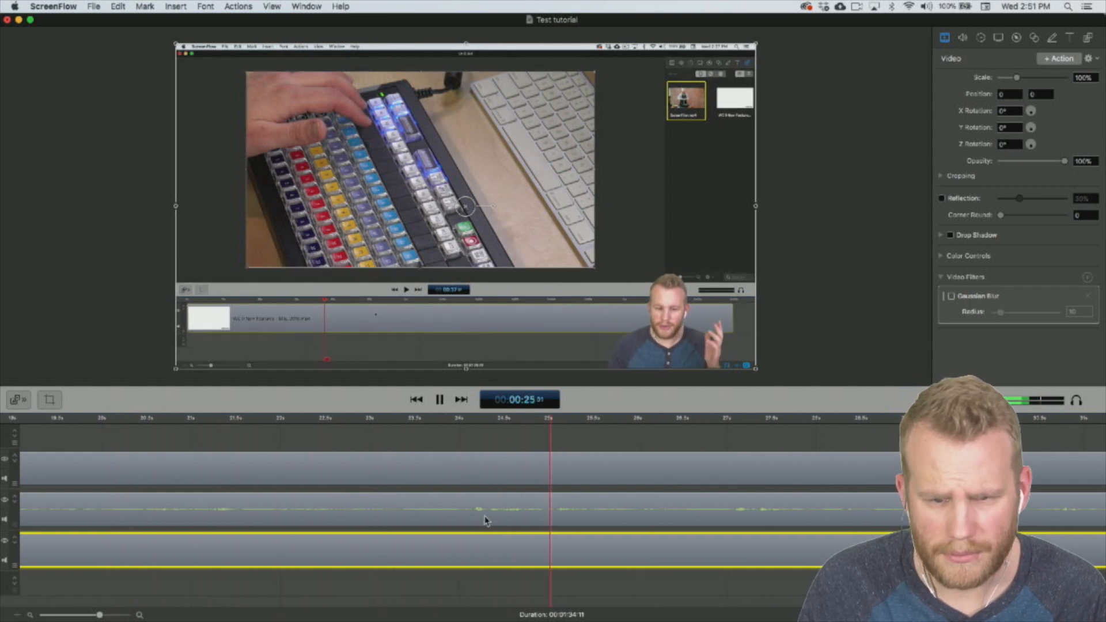
key(space)
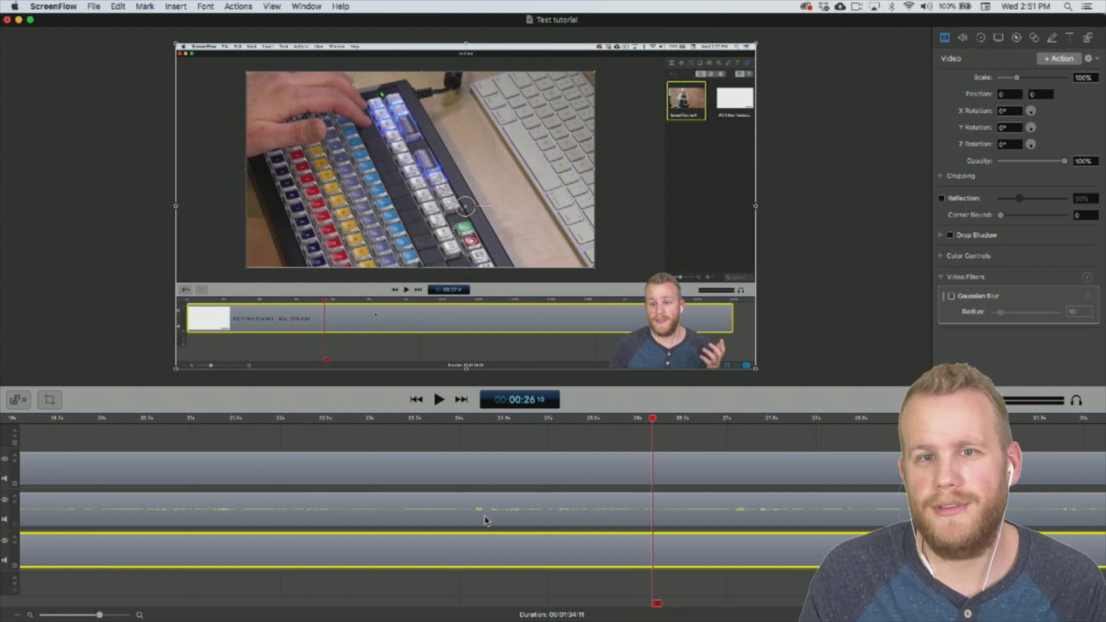
click(416, 422)
key(space)
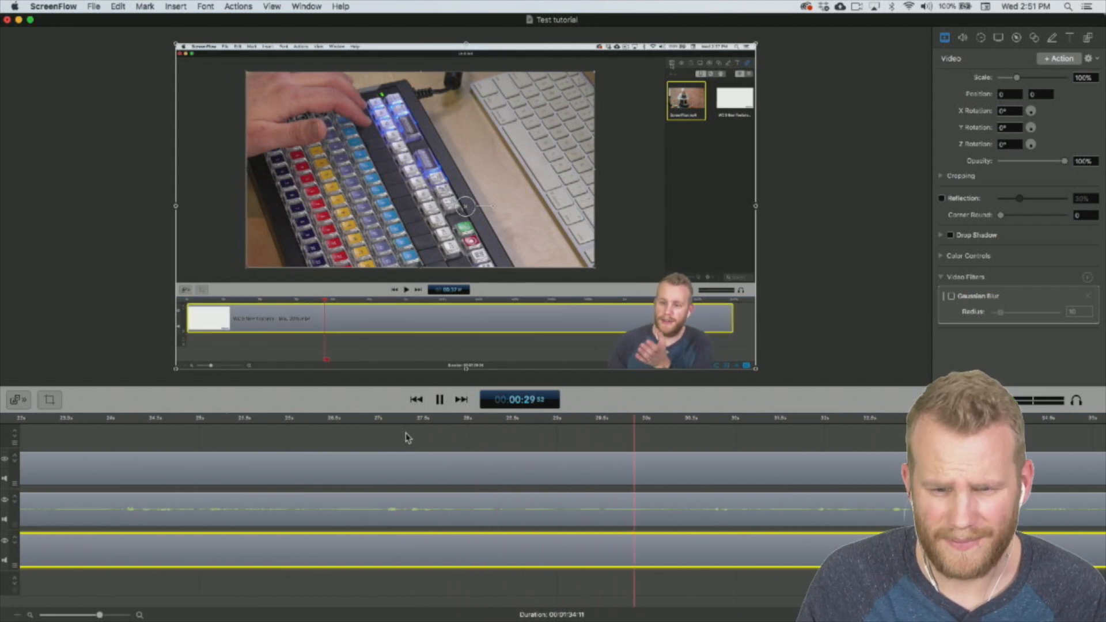
key(space)
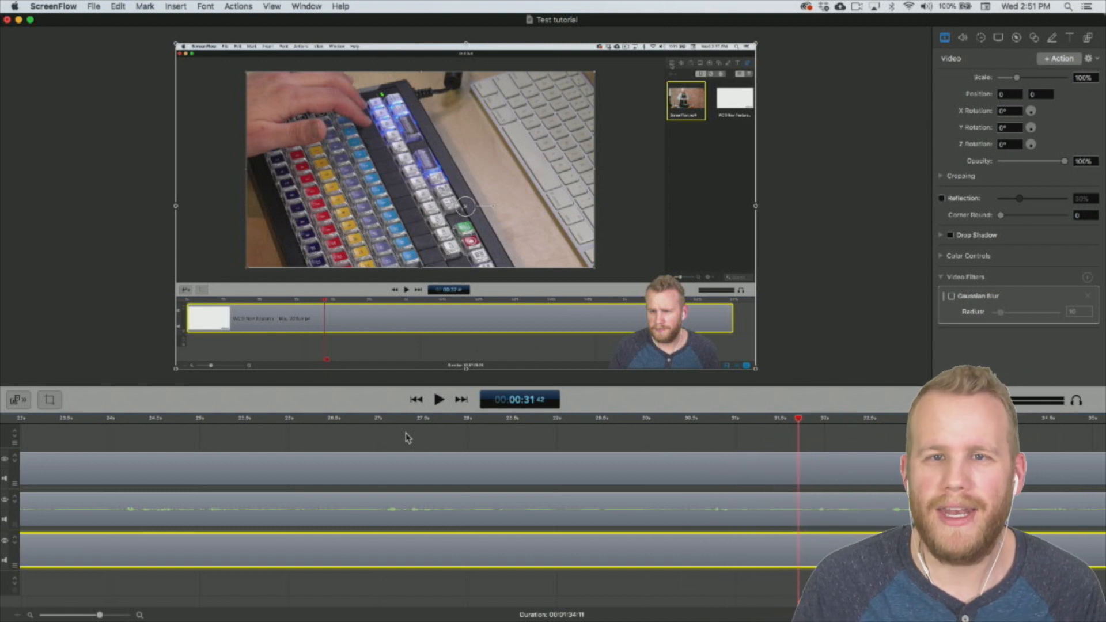
Add a video action to the screen recording clip at 00:00:27;57 and shift it to start at the playhead.
drag(410, 420, 367, 424)
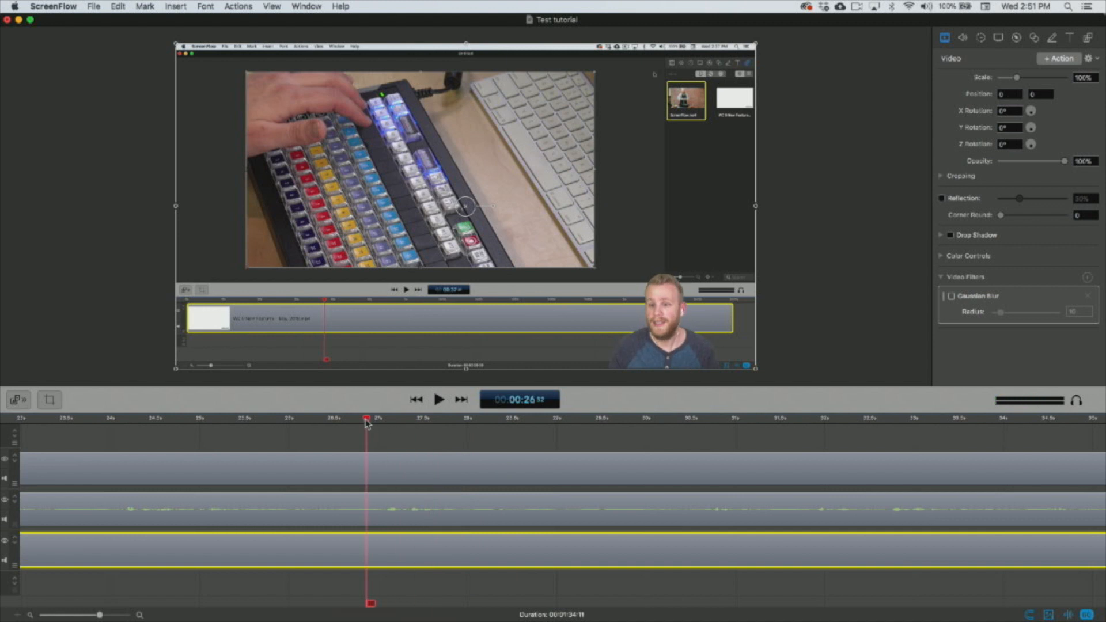
key(space)
key(space)
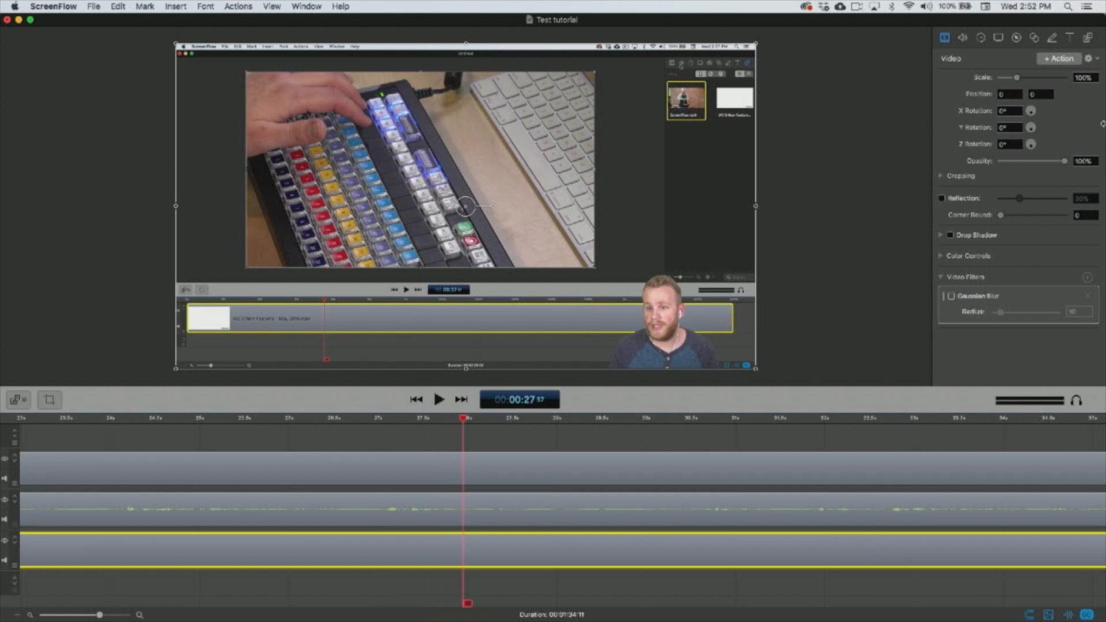
click(1067, 63)
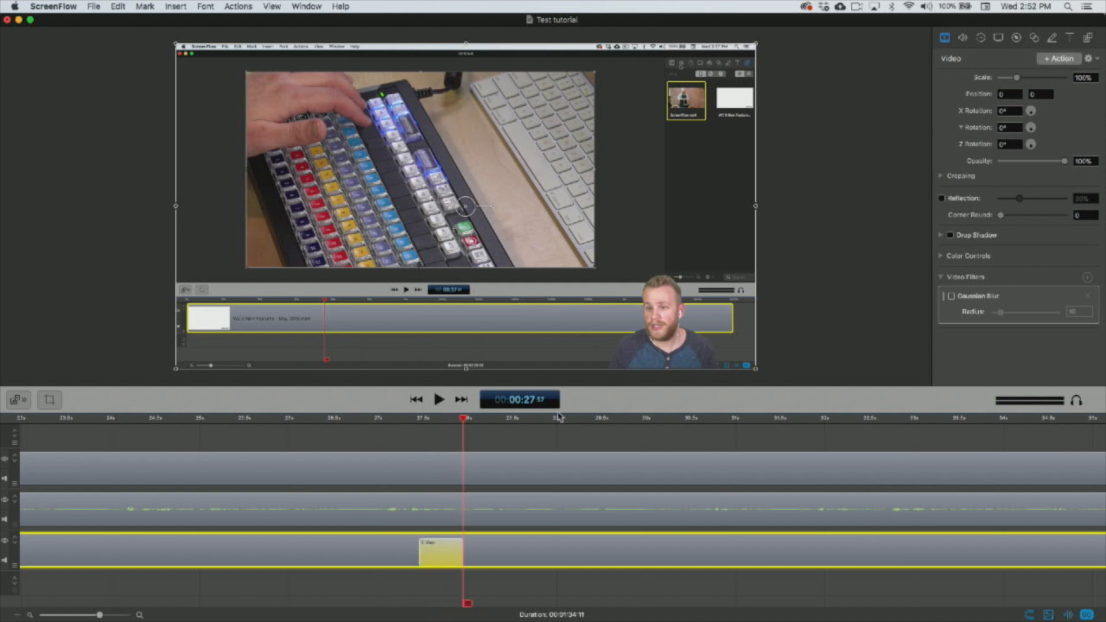
drag(434, 565, 479, 563)
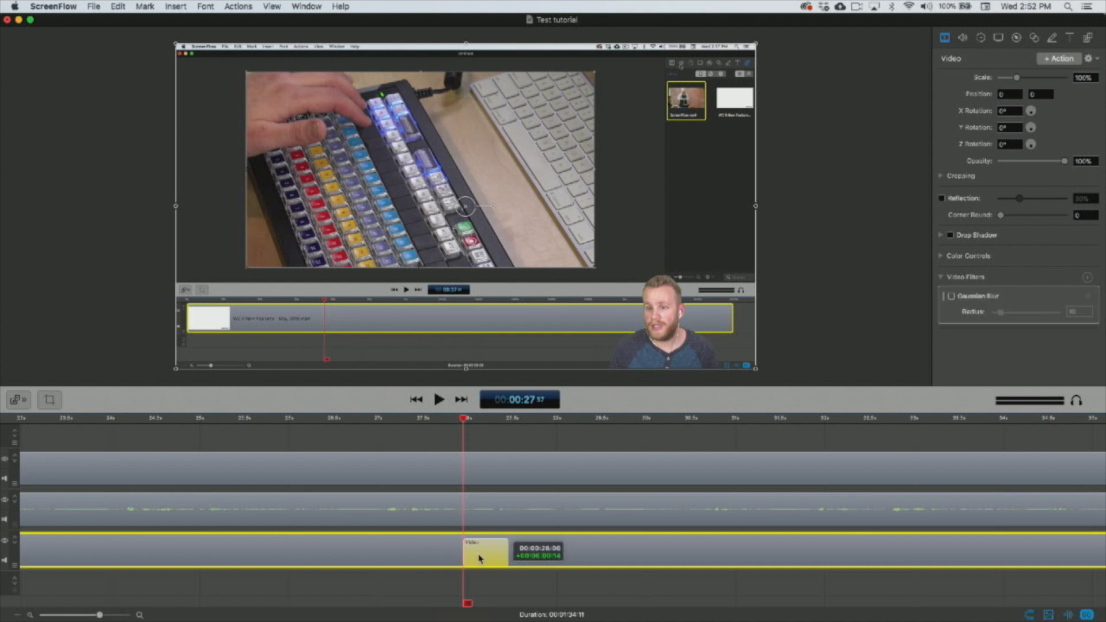
Enlarge the screen recording to about 190% at the action's end, keeping its upper-right corner in place, and preview the result.
drag(465, 414, 512, 420)
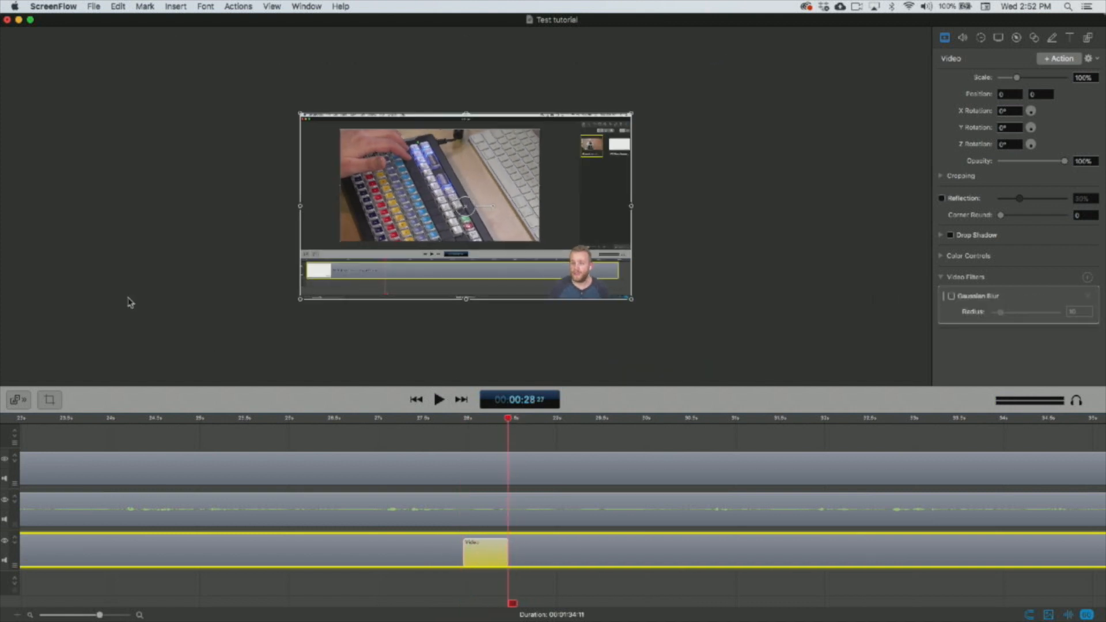
drag(301, 304, 3, 473)
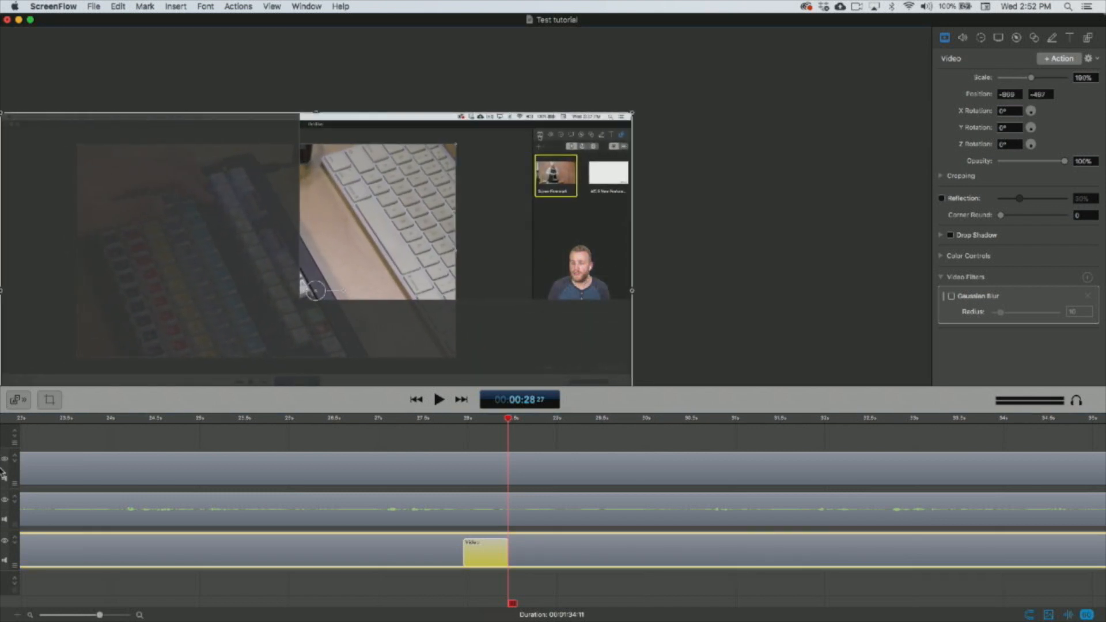
click(467, 441)
key(space)
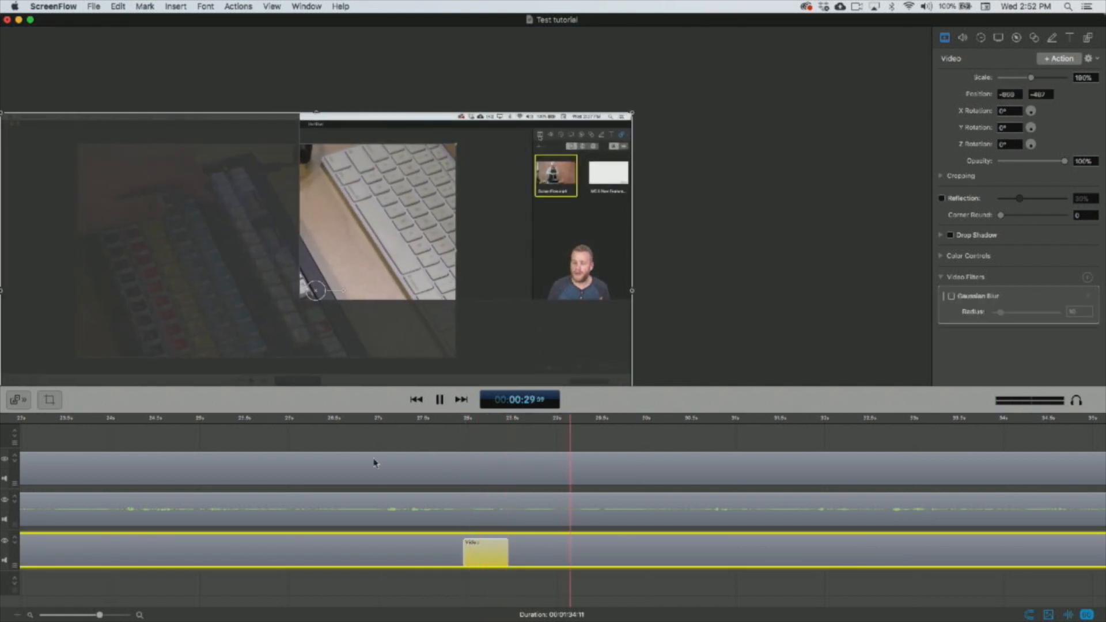
key(space)
Deselect the clip and play from about 25 seconds to review the zoom and find where it should end.
click(282, 419)
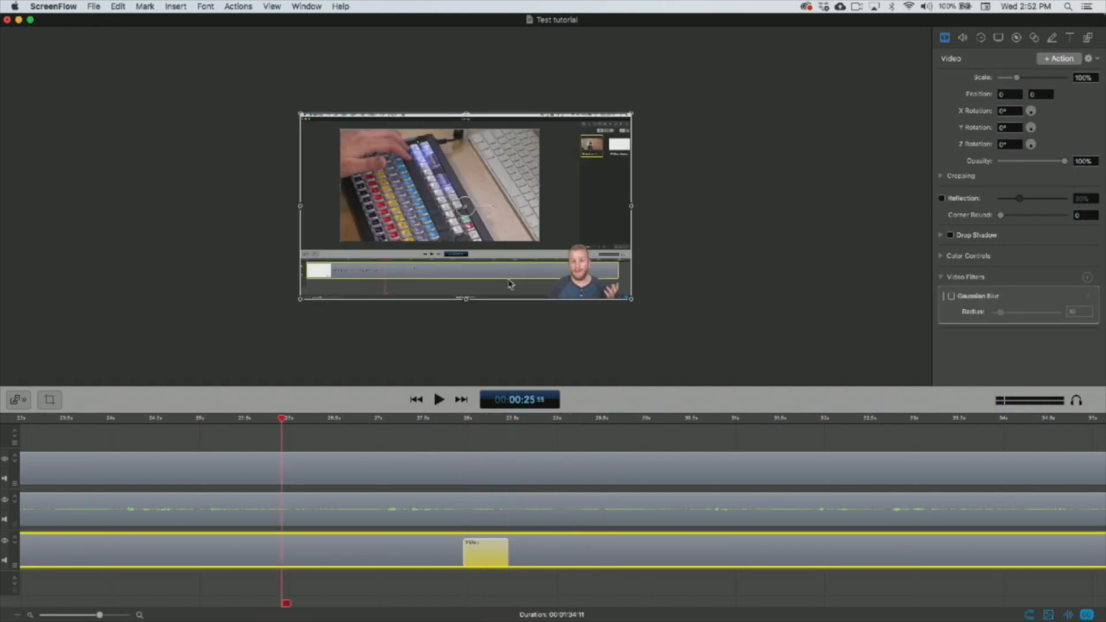
click(734, 431)
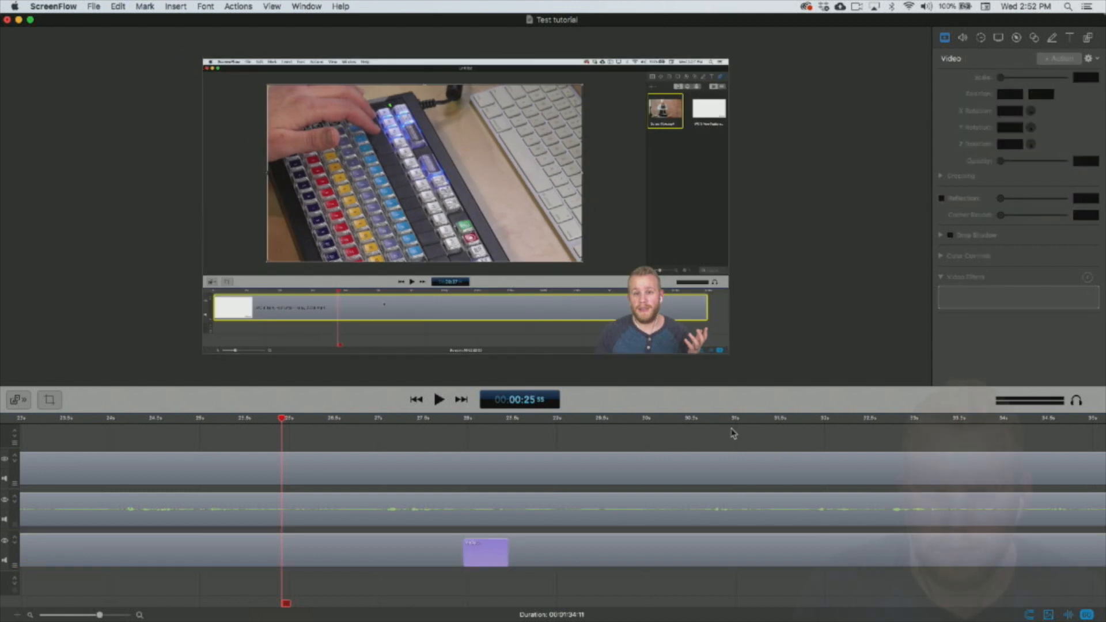
key(space)
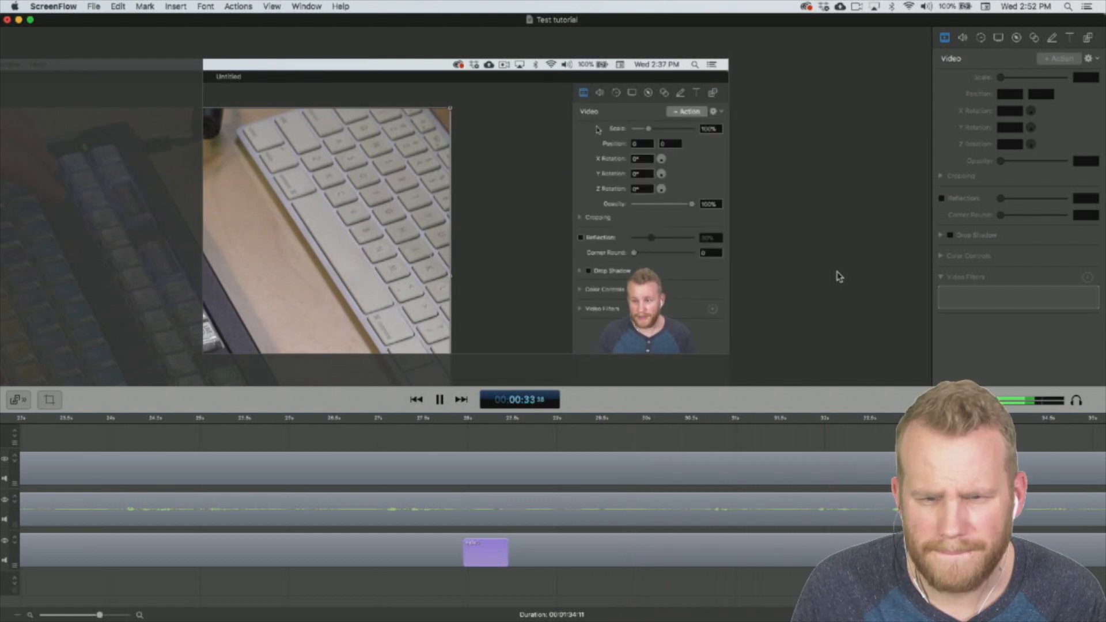
key(space)
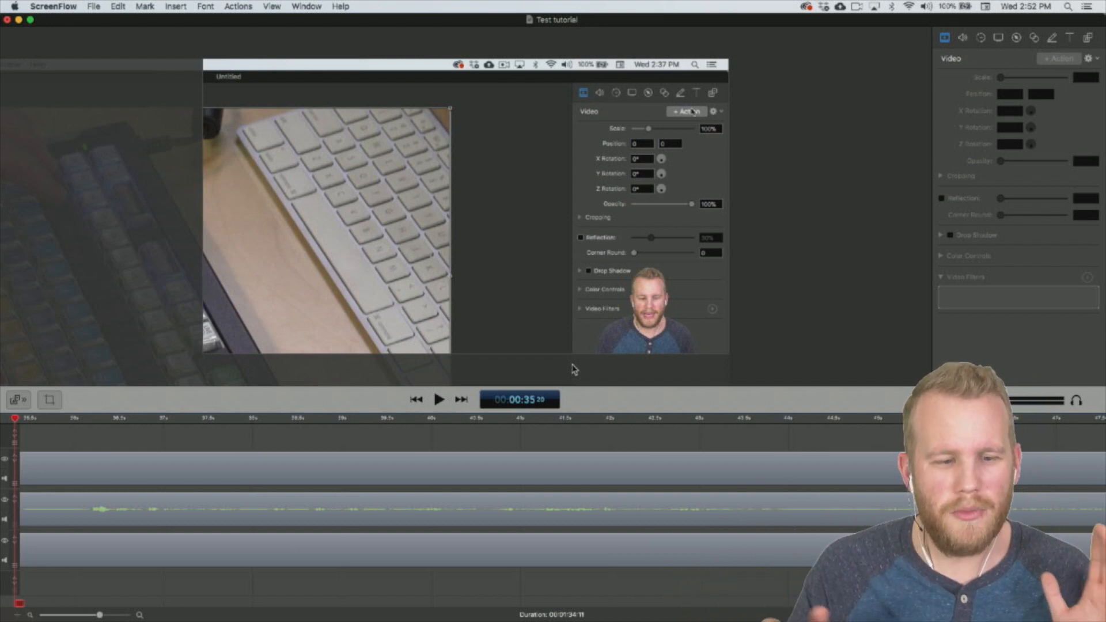
scroll(246, 502, left, 5)
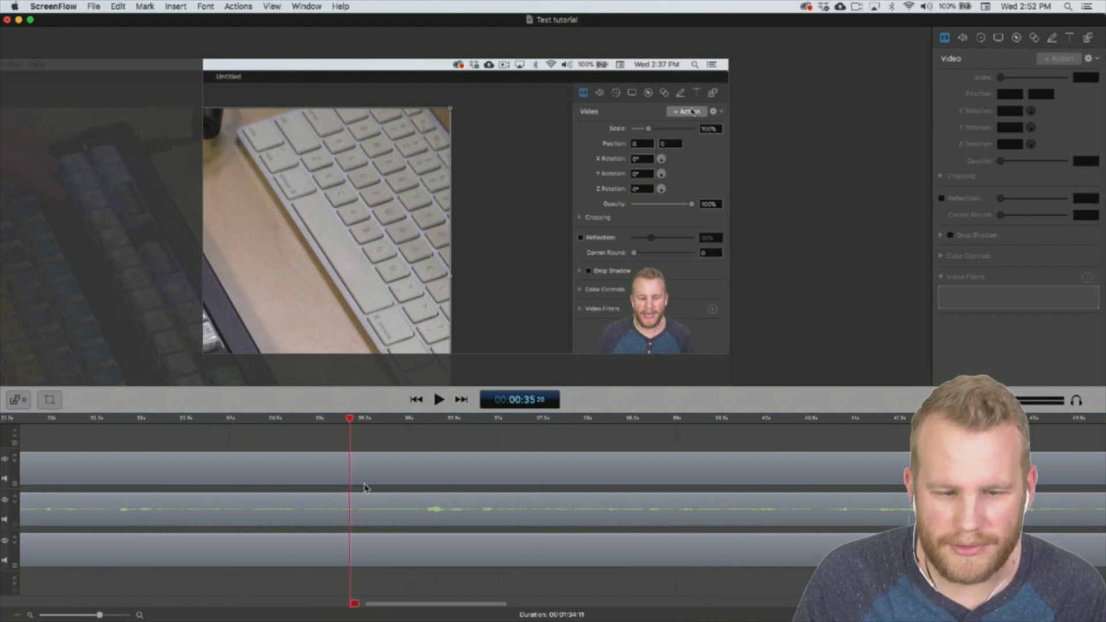
click(381, 478)
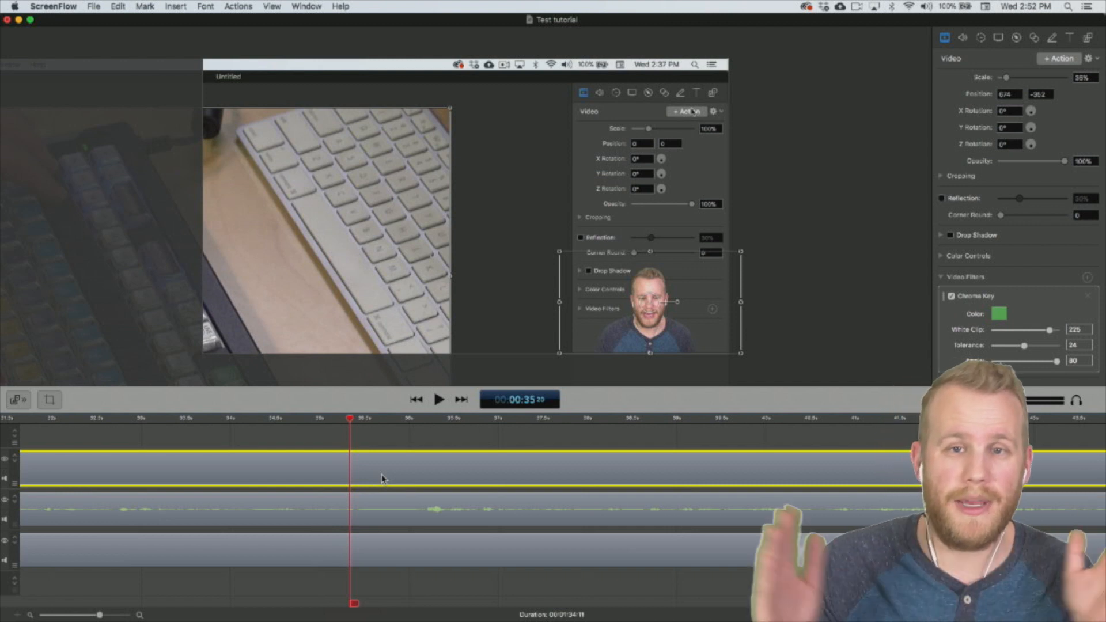
click(203, 11)
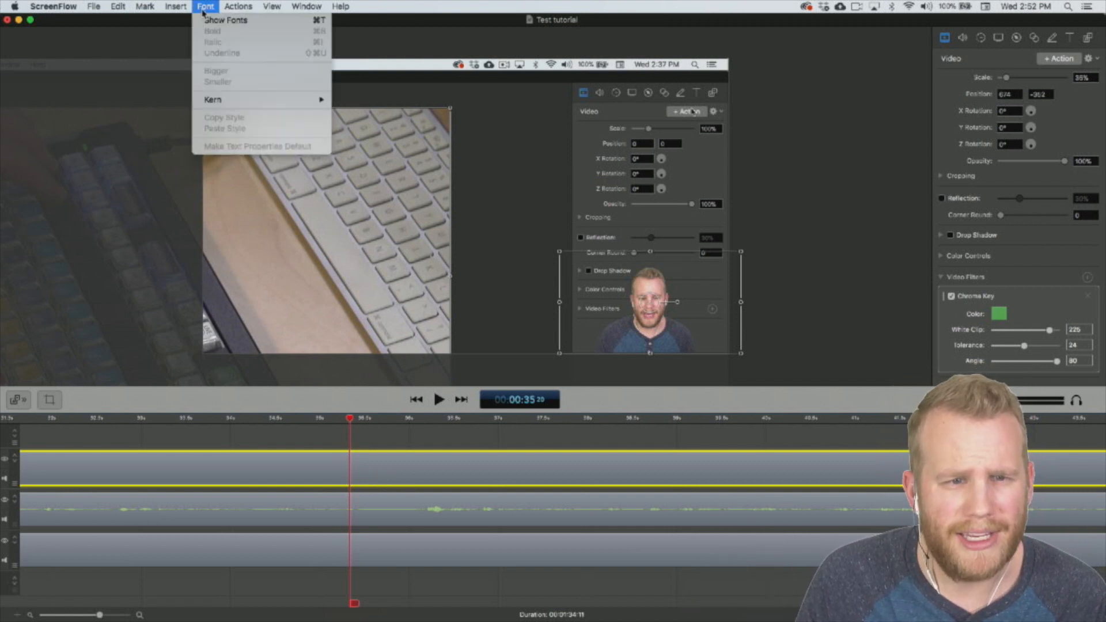
mouse_move(257, 86)
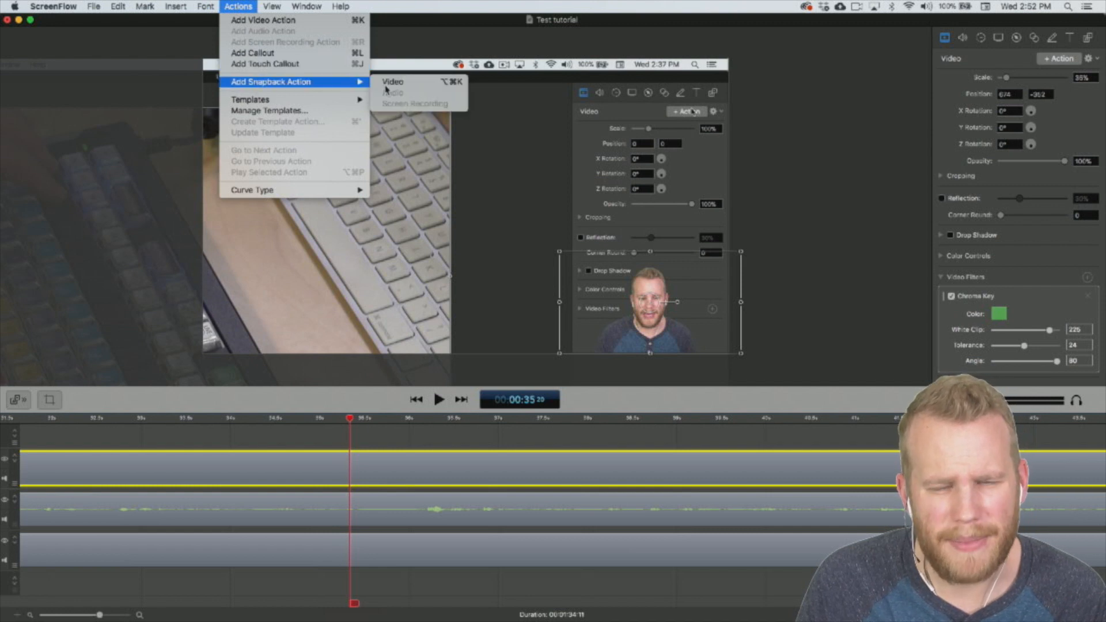
click(404, 82)
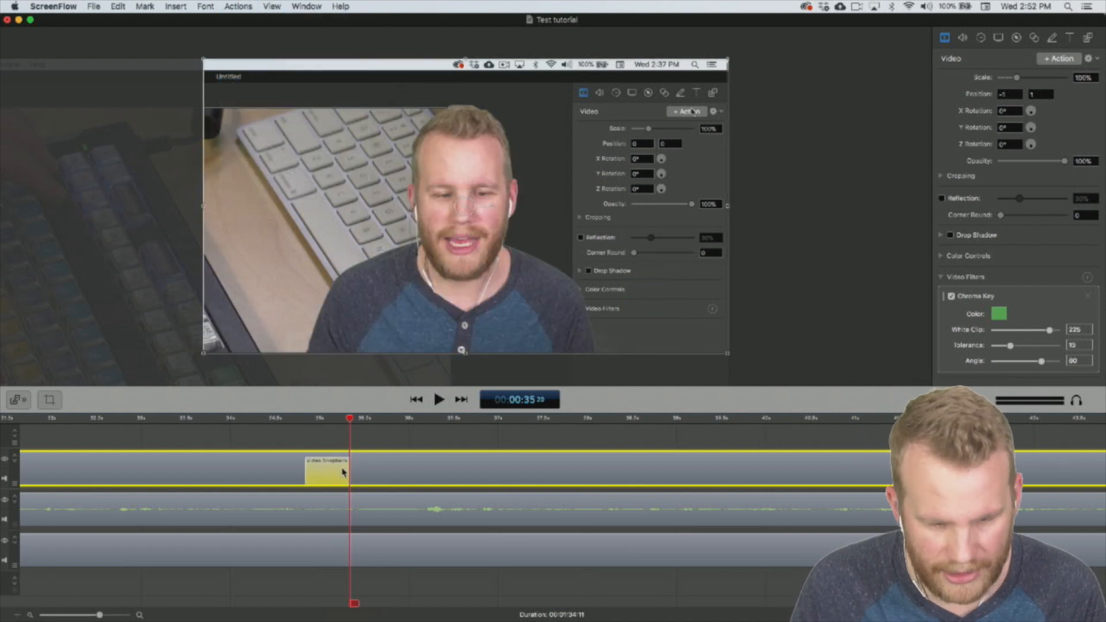
key(Delete)
Add a video snapback action to the screen recording clip at 00:00:35;20.
click(364, 547)
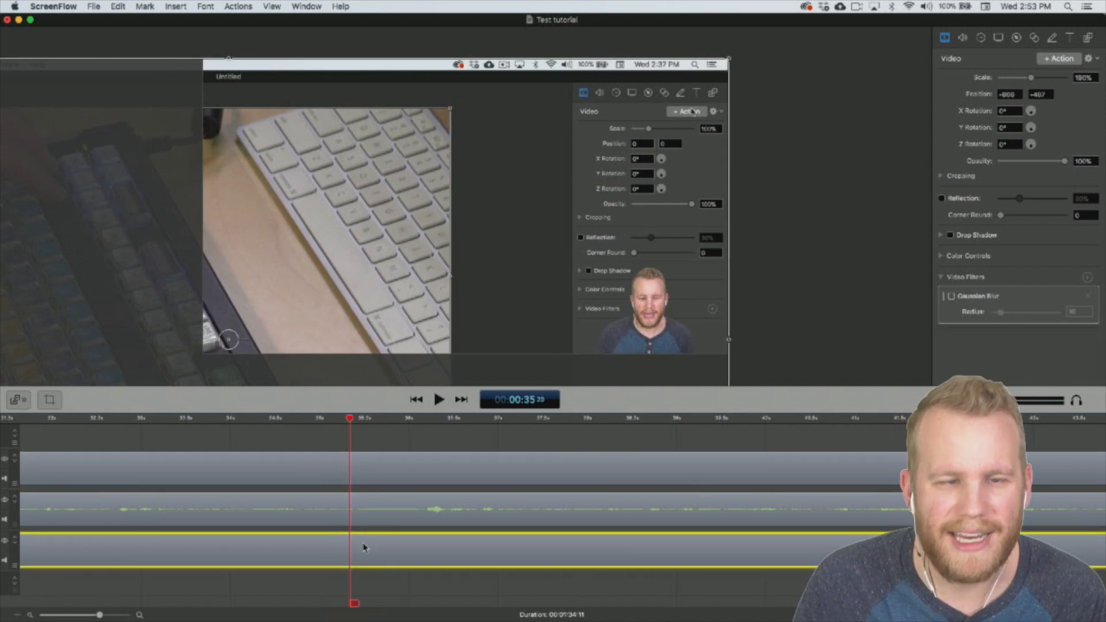
click(229, 8)
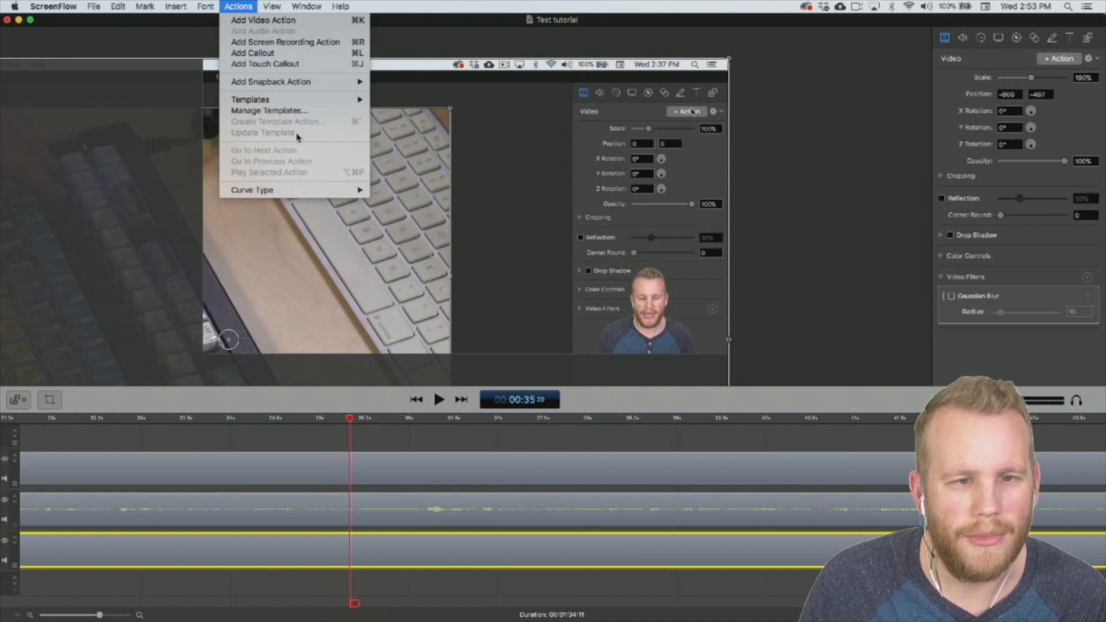
mouse_move(346, 82)
click(398, 86)
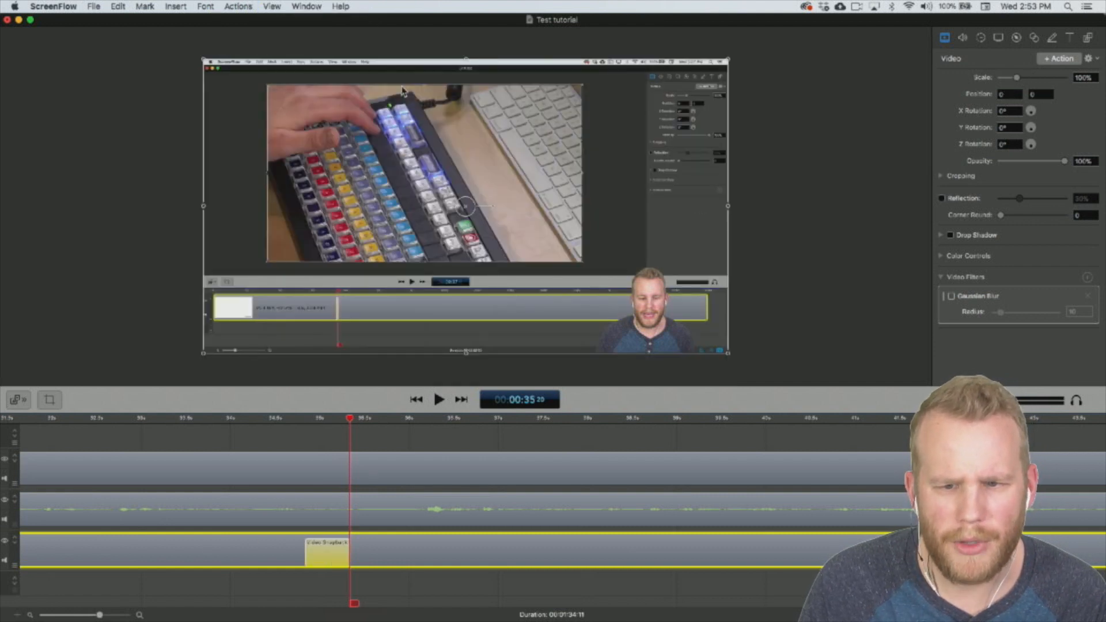
Move the snapback action earlier on the screen recording track, to start at about 34 seconds, and preview the zoom-out.
scroll(254, 511, left, 5)
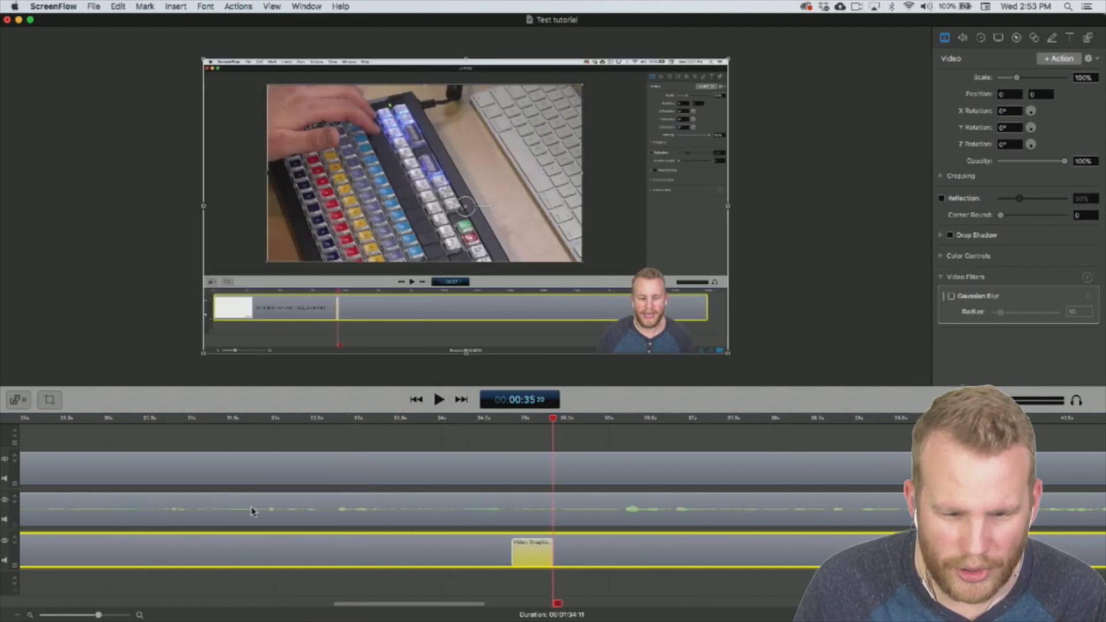
scroll(252, 511, left, 5)
click(137, 421)
key(space)
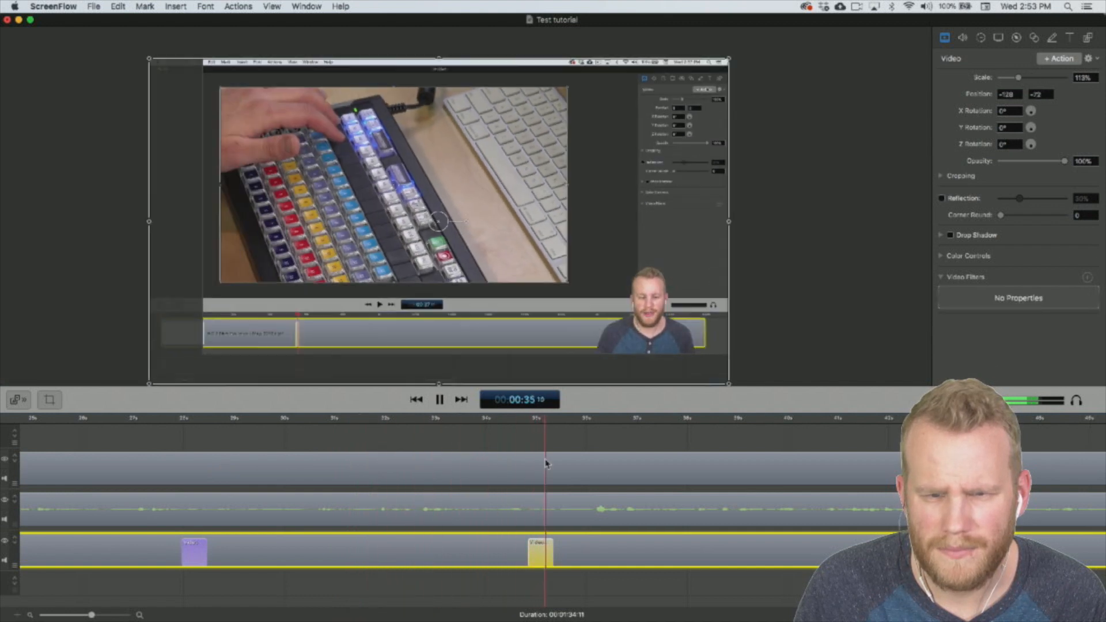
drag(537, 546, 504, 546)
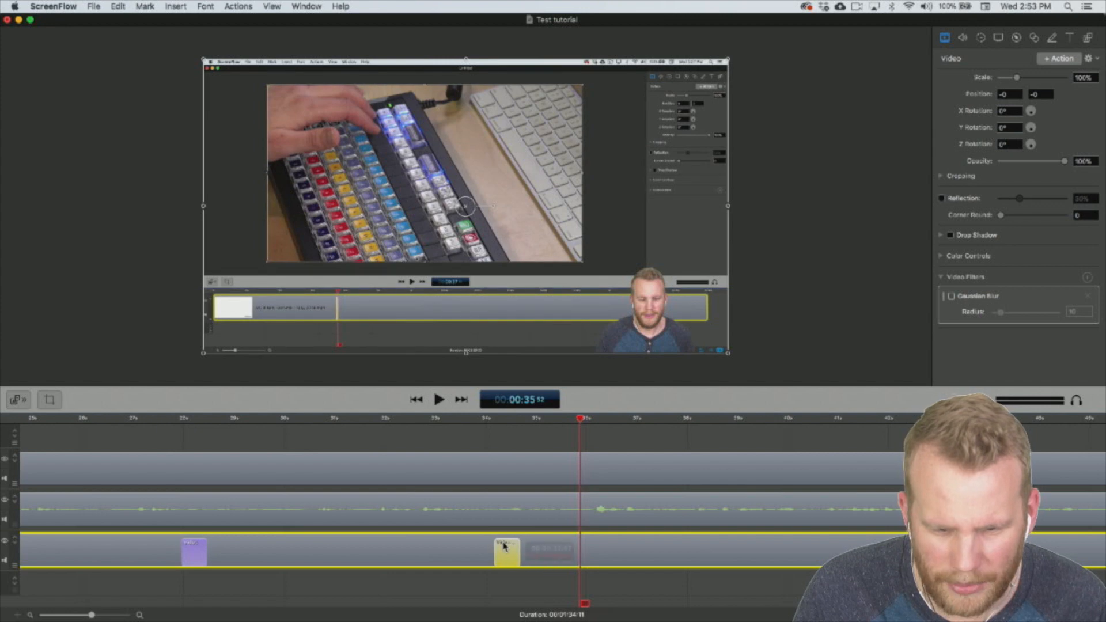
click(461, 421)
key(space)
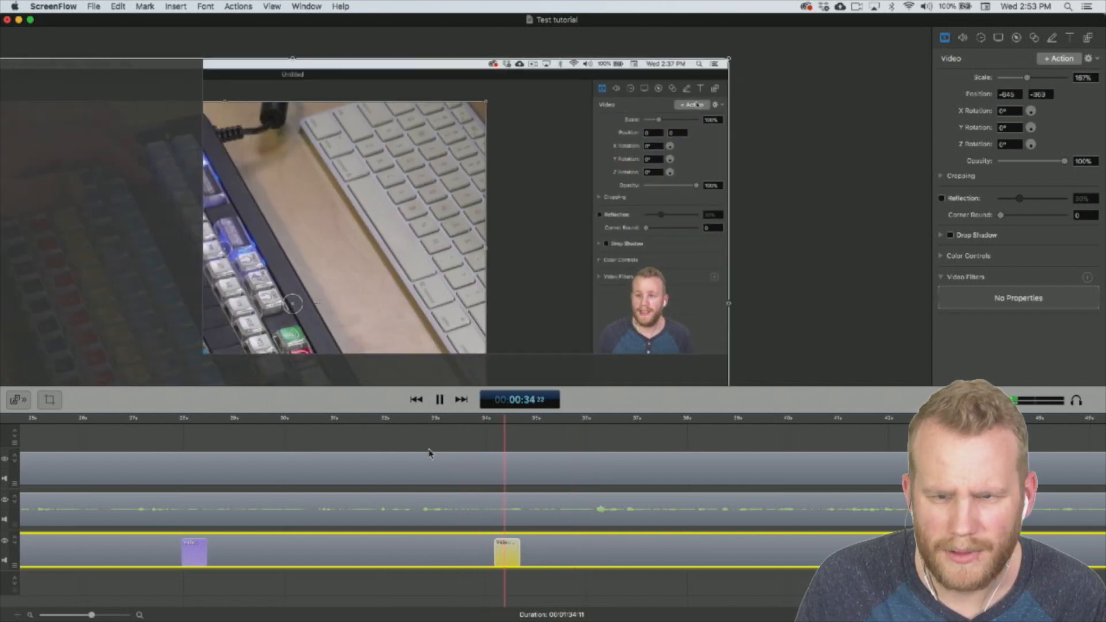
Shift the snapback action slightly earlier on the screen recording track, to start just before 34 seconds, and replay the zoom-out.
key(space)
drag(506, 552, 486, 552)
click(430, 420)
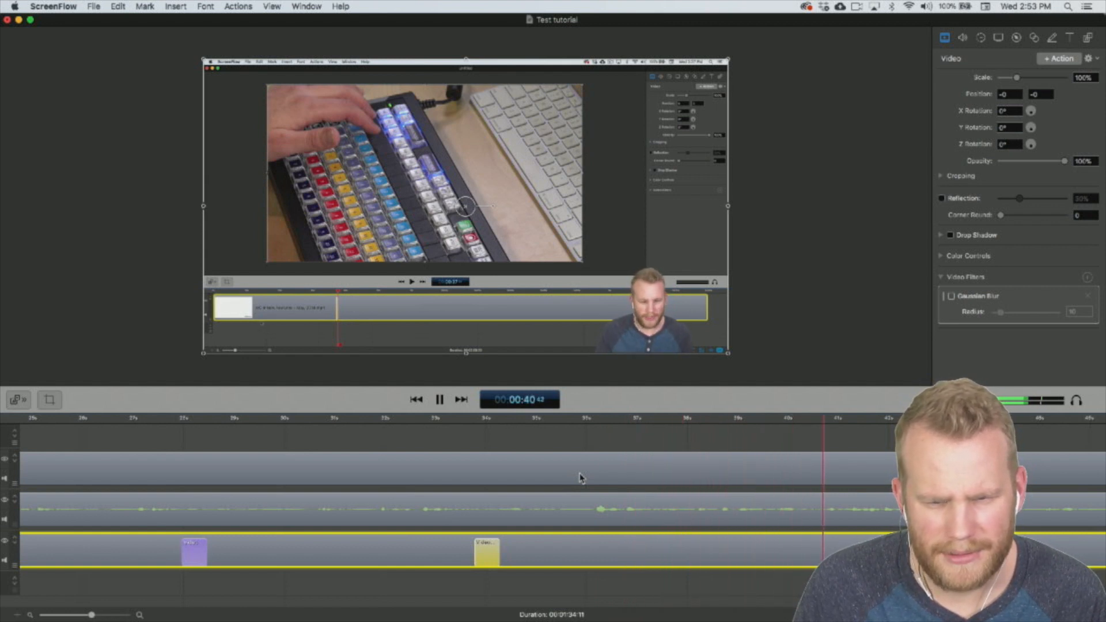
key(space)
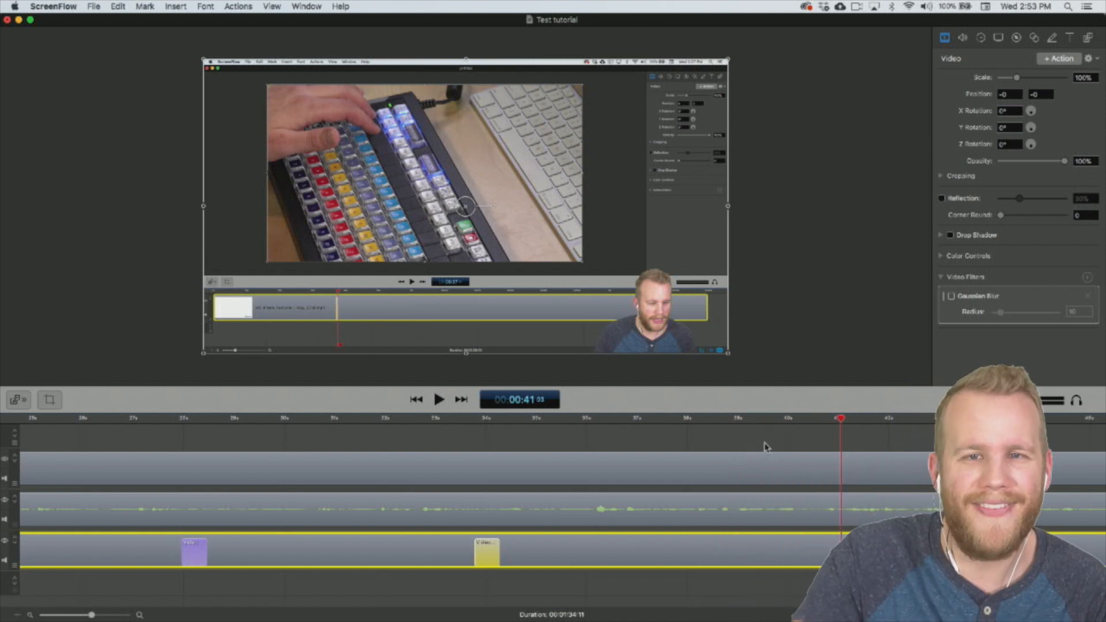
Add a video action to the screen recording clip ending at 00:00:38;27.
click(673, 562)
click(719, 421)
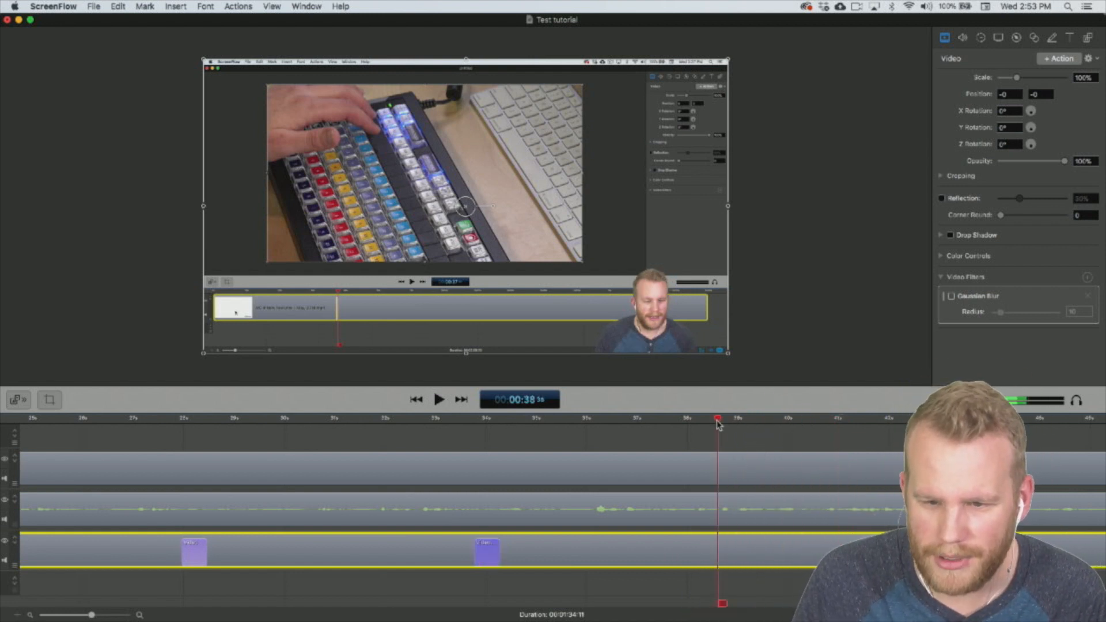
drag(719, 425, 661, 424)
key(space)
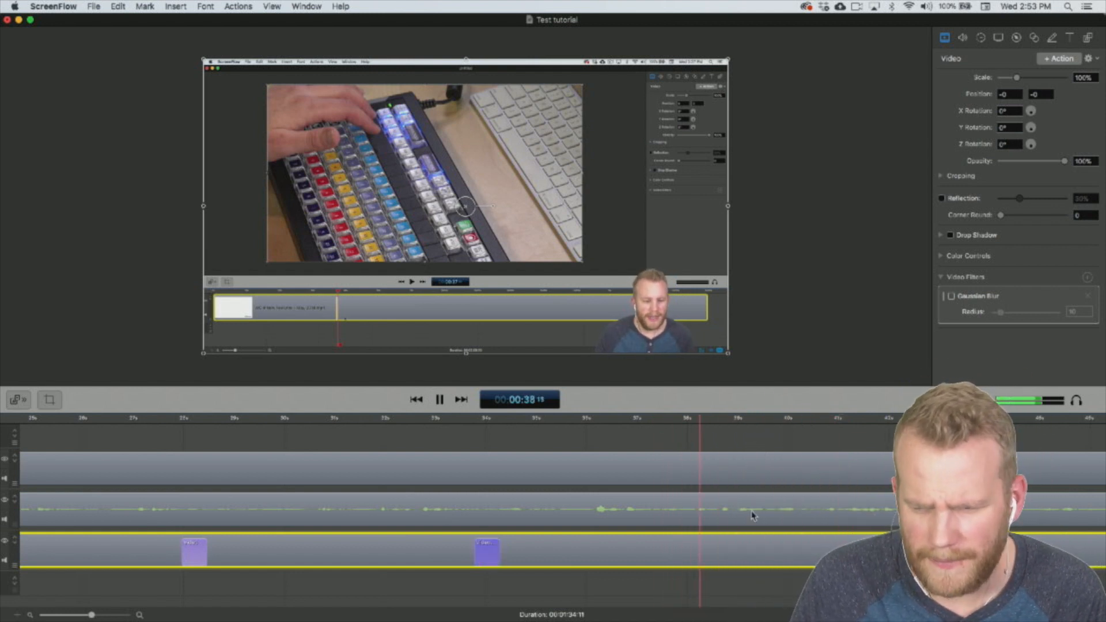
key(space)
click(1058, 60)
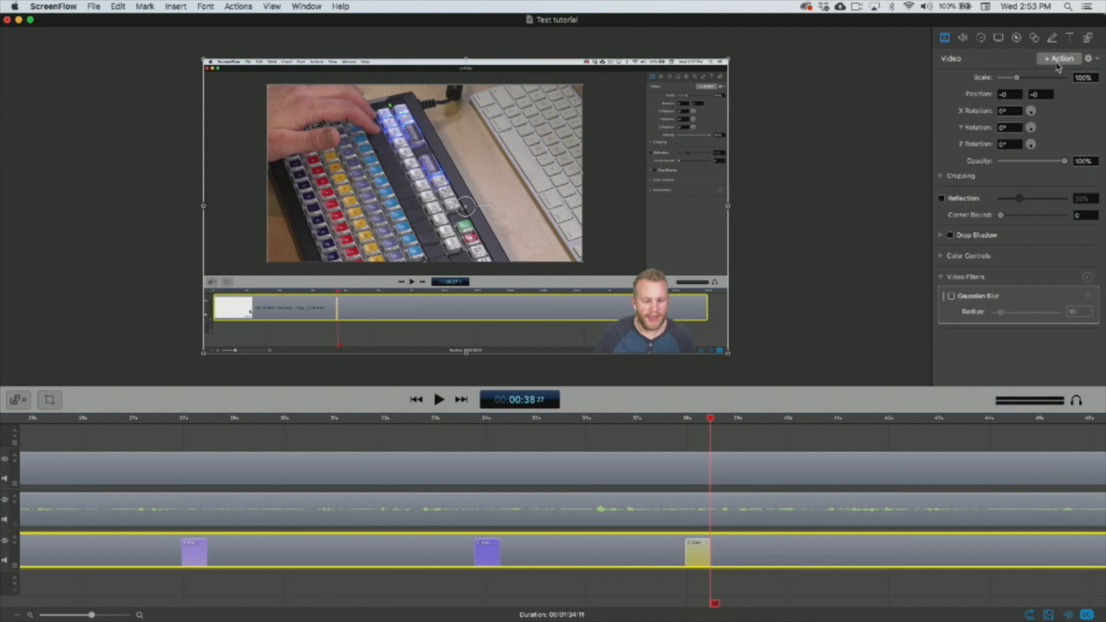
Enlarge the screen recording to 181% with its lower-left corner on the canvas's lower-left corner, and preview the zoom-in.
drag(729, 353, 1105, 593)
drag(329, 198, 311, 79)
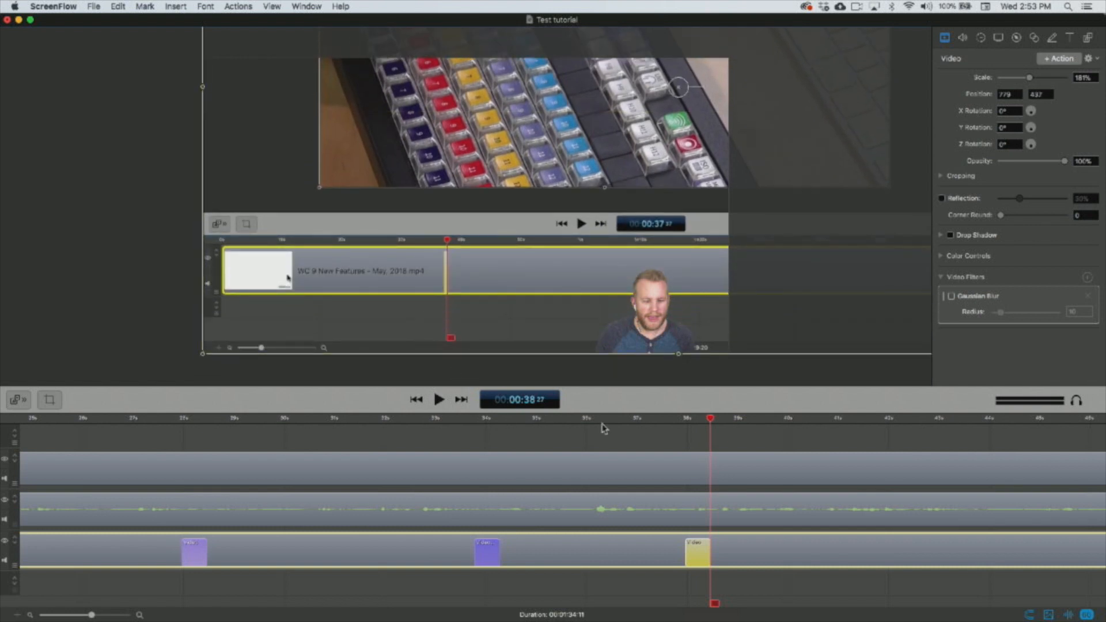
key(space)
click(571, 419)
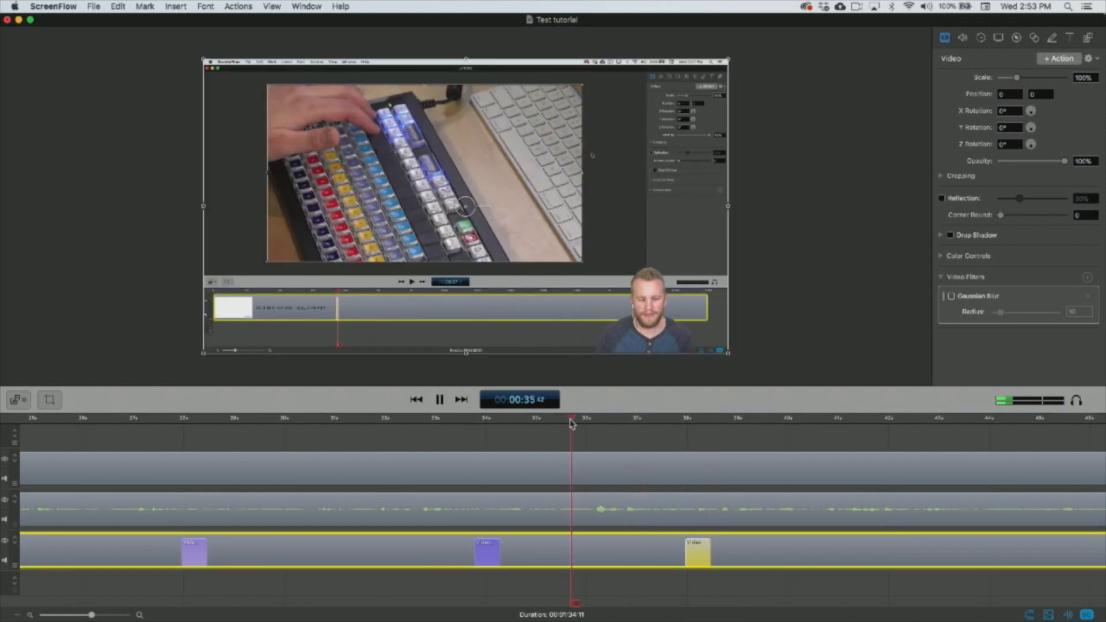
click(556, 451)
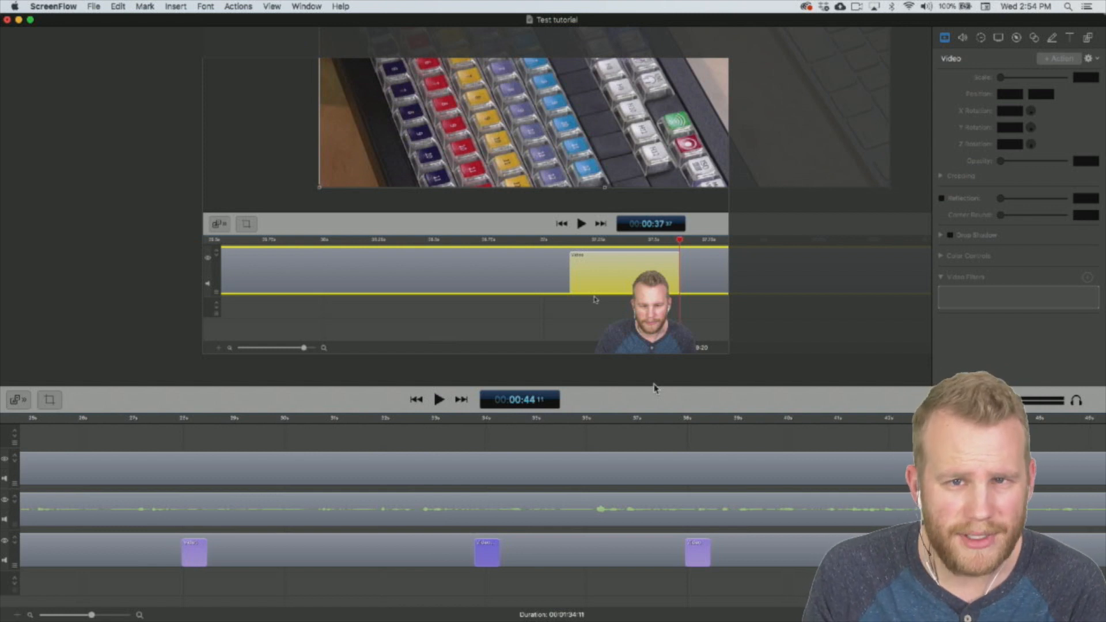
Select the webcam clip and play to about one minute to check where the presenter covers the timeline being demonstrated.
click(681, 467)
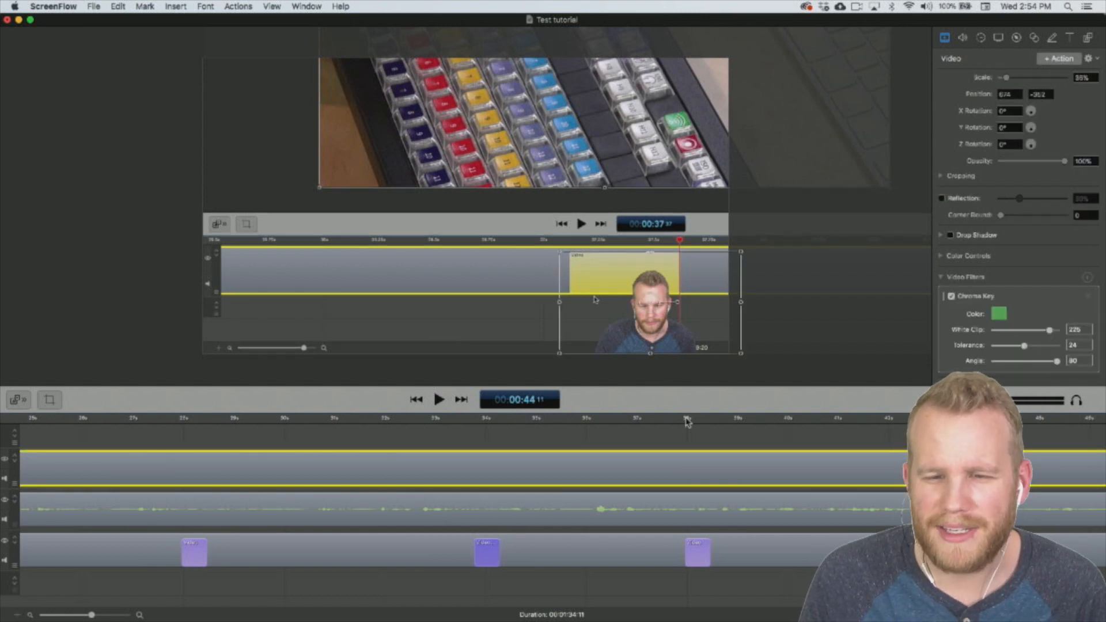
key(space)
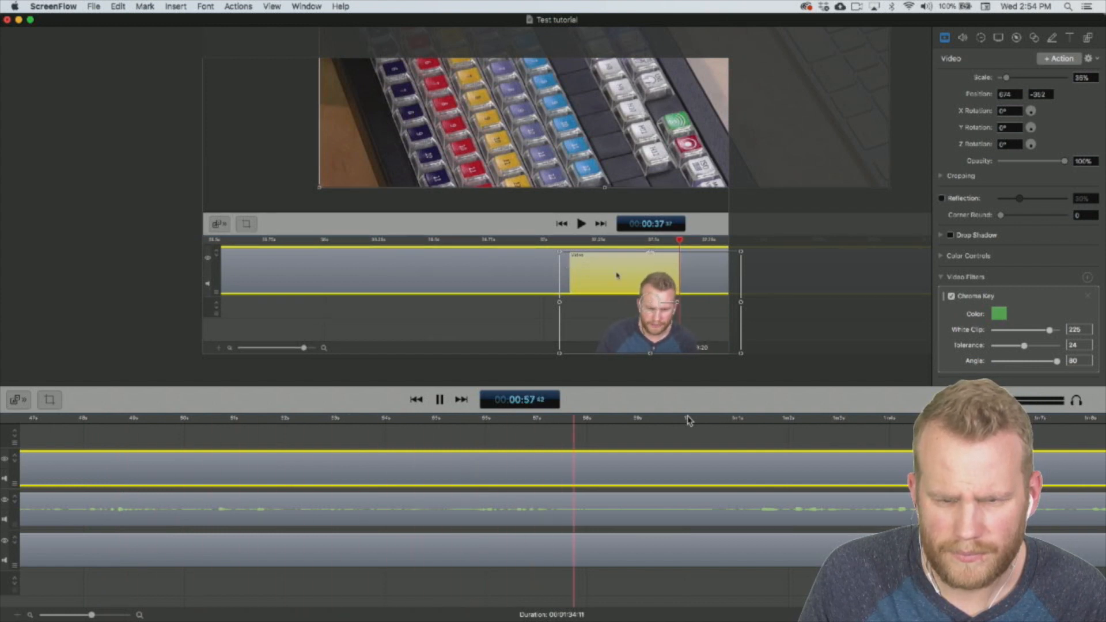
key(space)
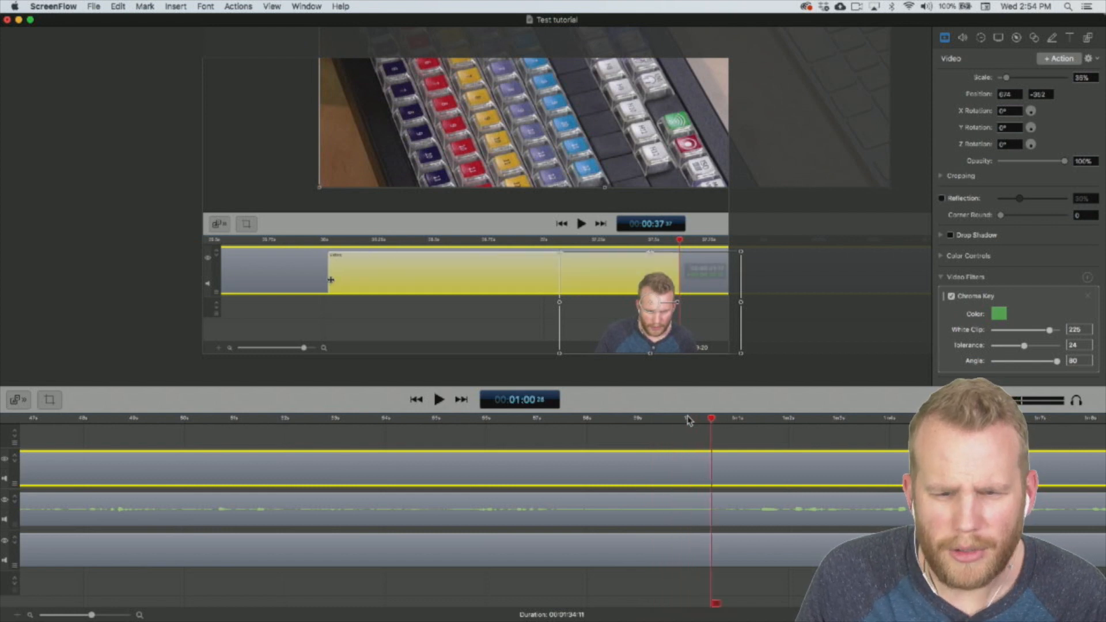
scroll(596, 439, left, 3)
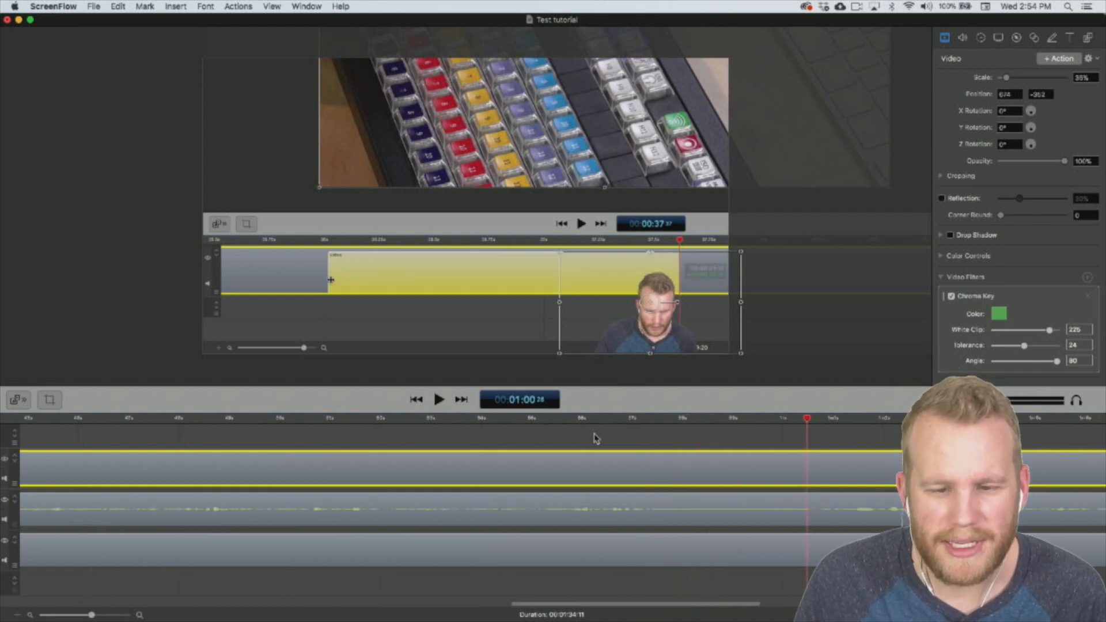
scroll(596, 439, left, 10)
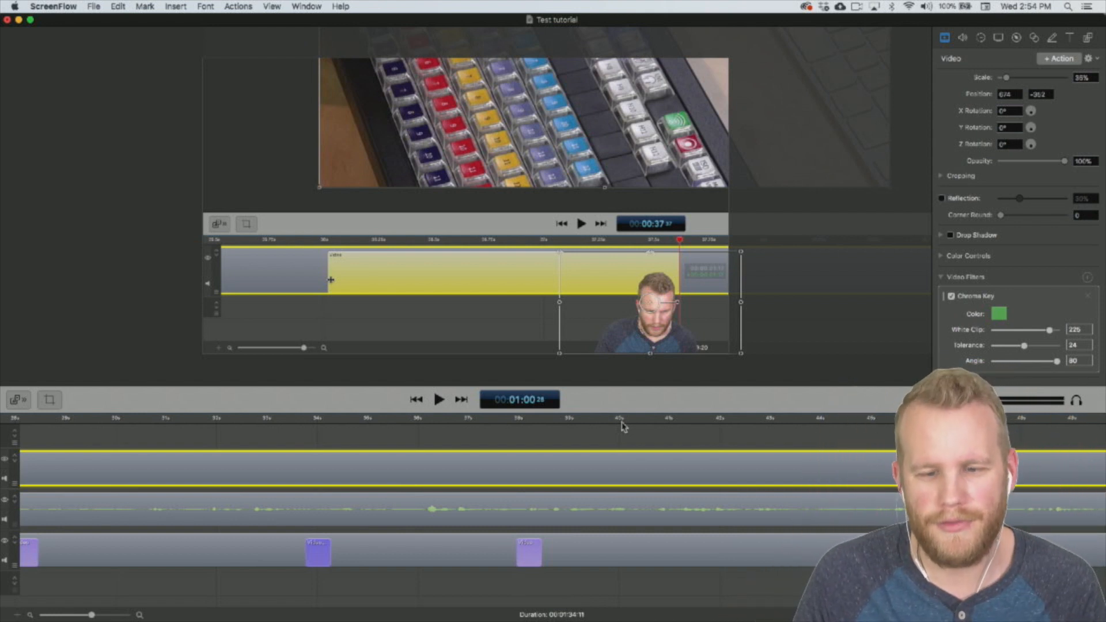
Add a video action to the webcam clip at 00:00:43;09, moving the presenter to the canvas's lower-left corner, and preview it.
click(664, 418)
key(space)
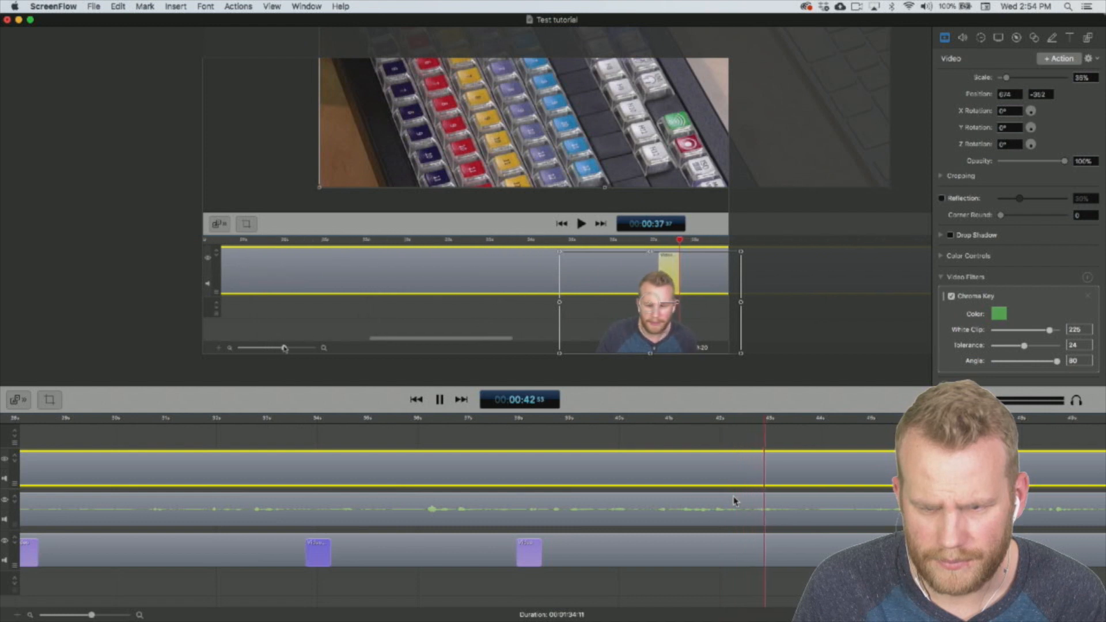
key(space)
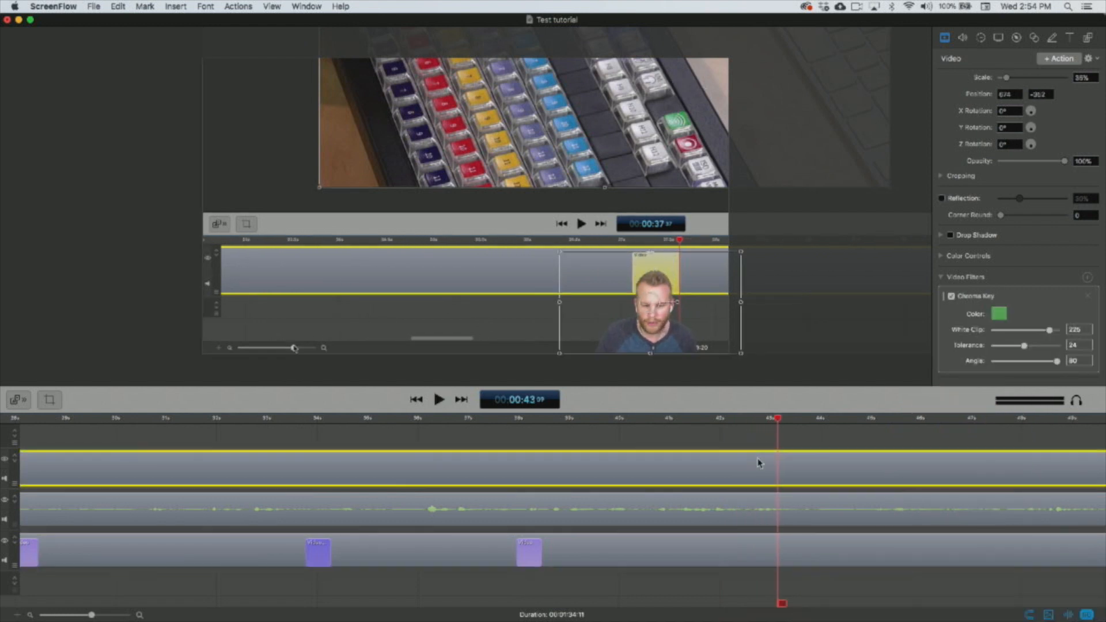
drag(678, 295, 316, 297)
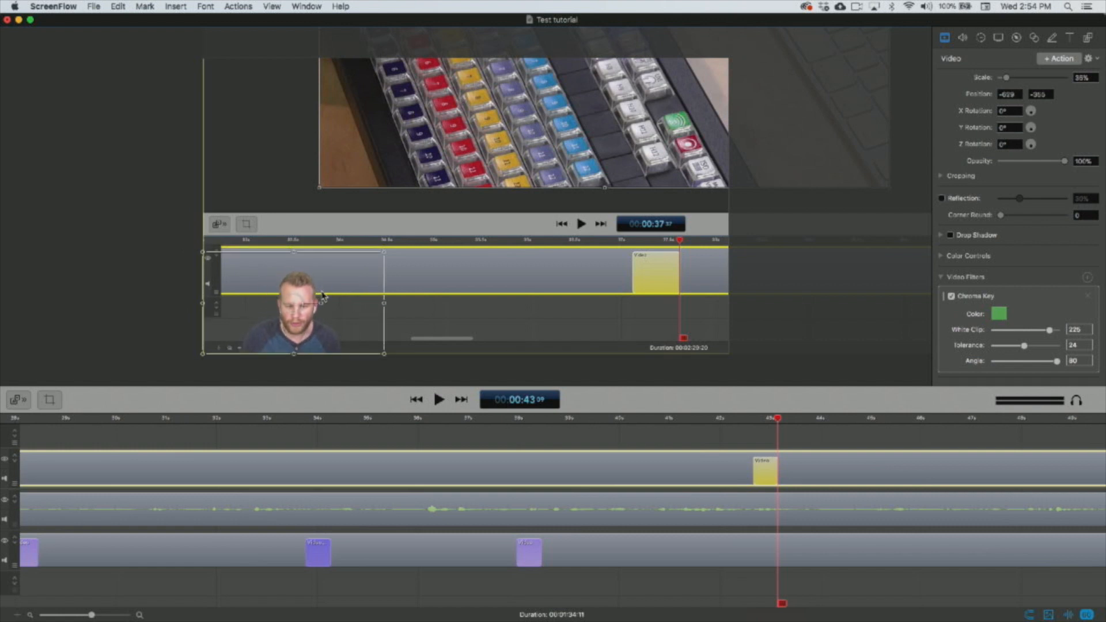
click(693, 420)
key(space)
click(625, 442)
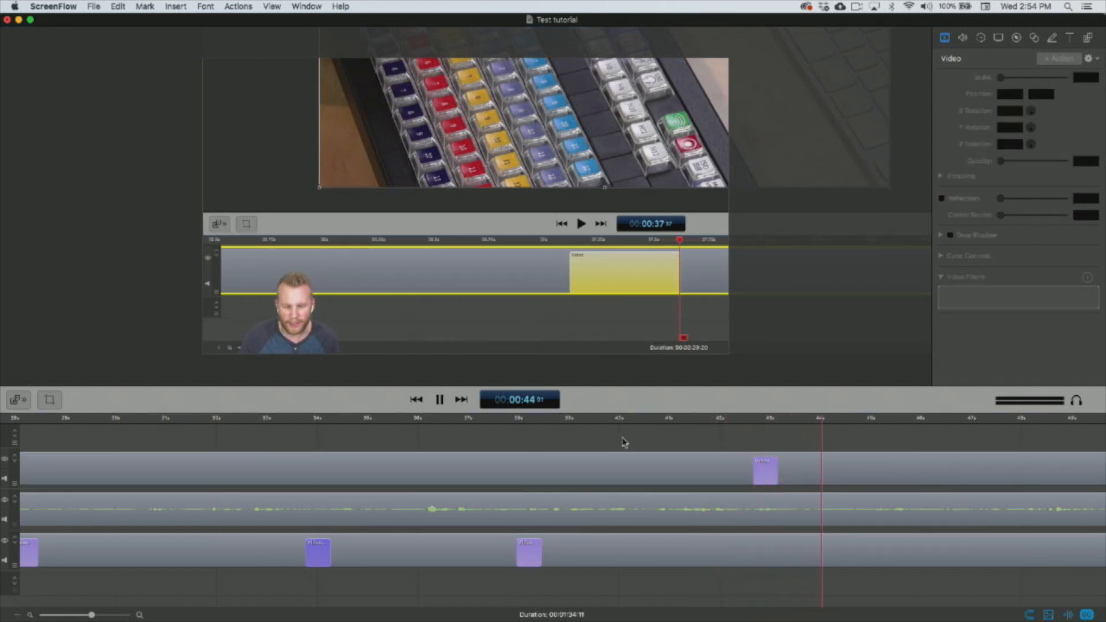
key(space)
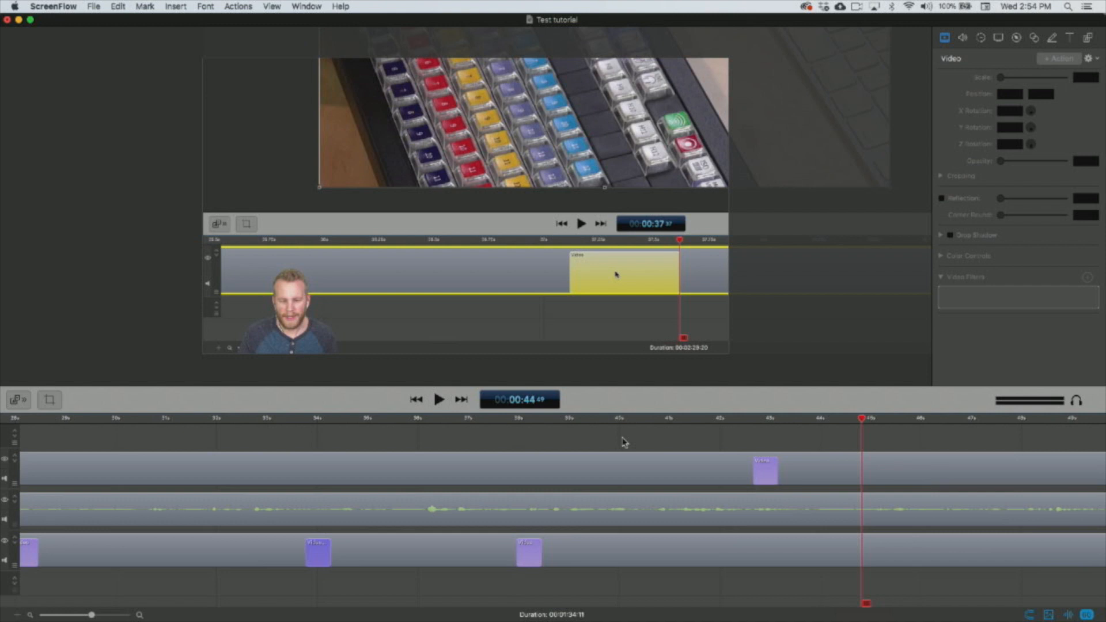
Review the section from about 45 to 56 seconds, shuttling playback backward and forward.
key(space)
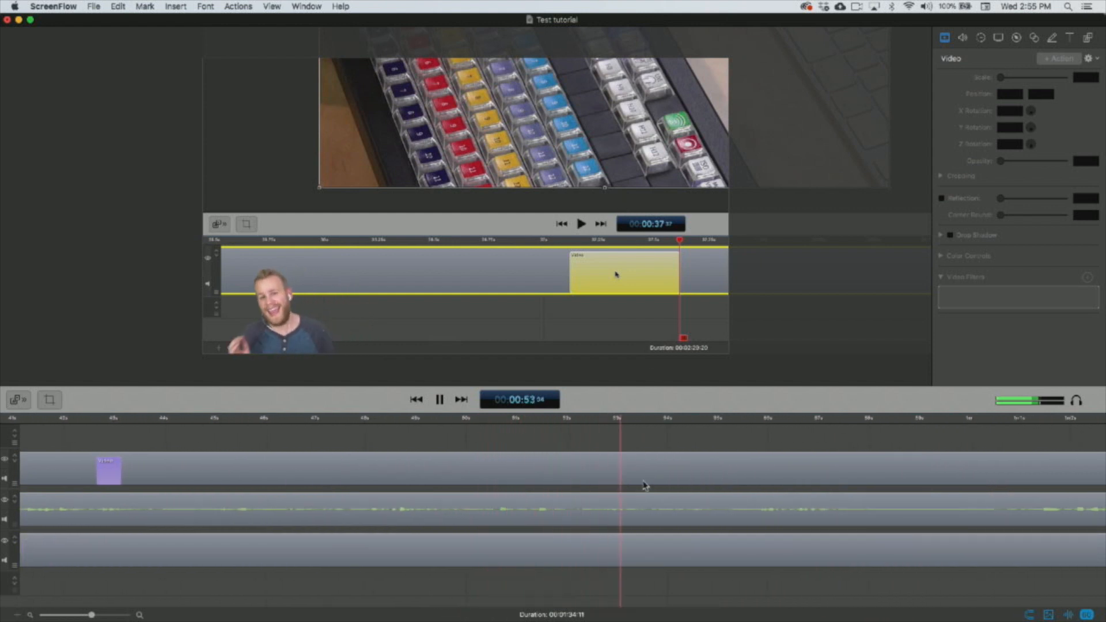
key(space)
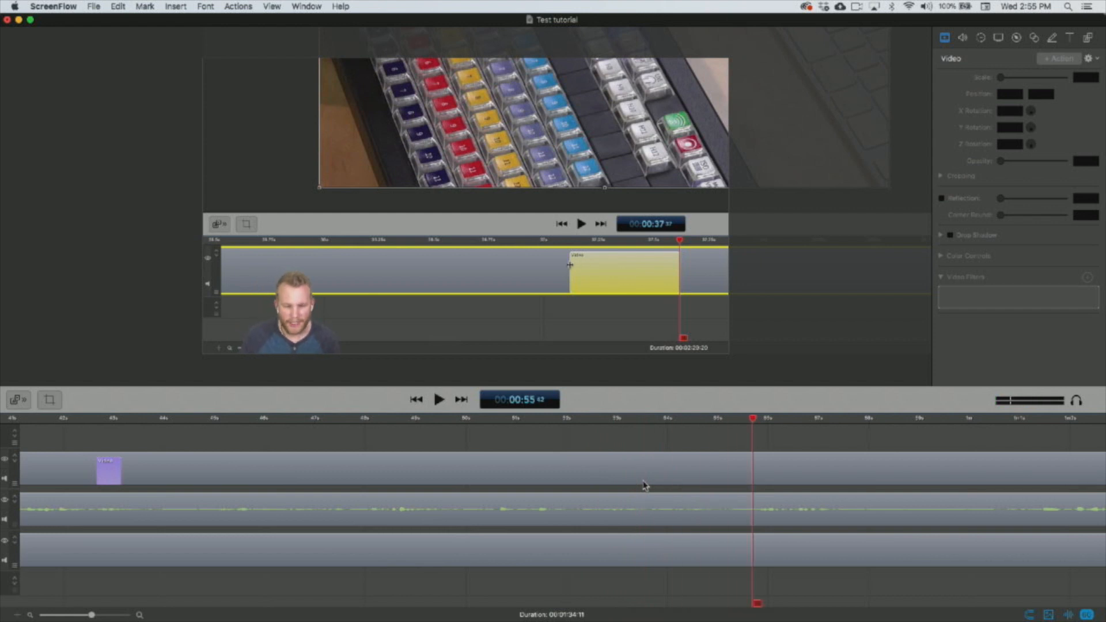
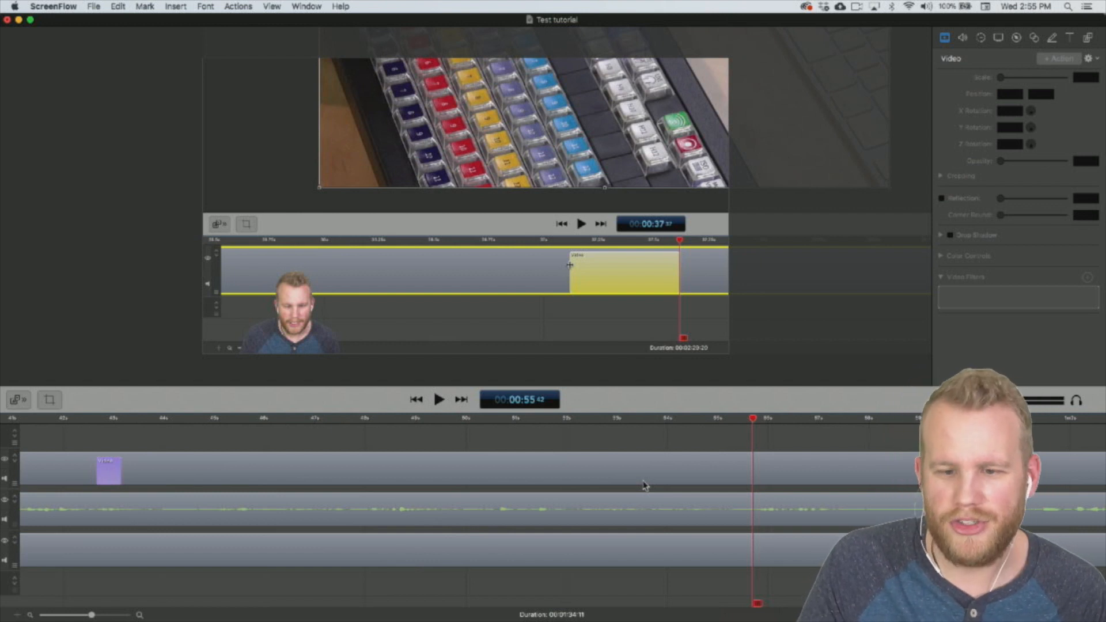
key(j)
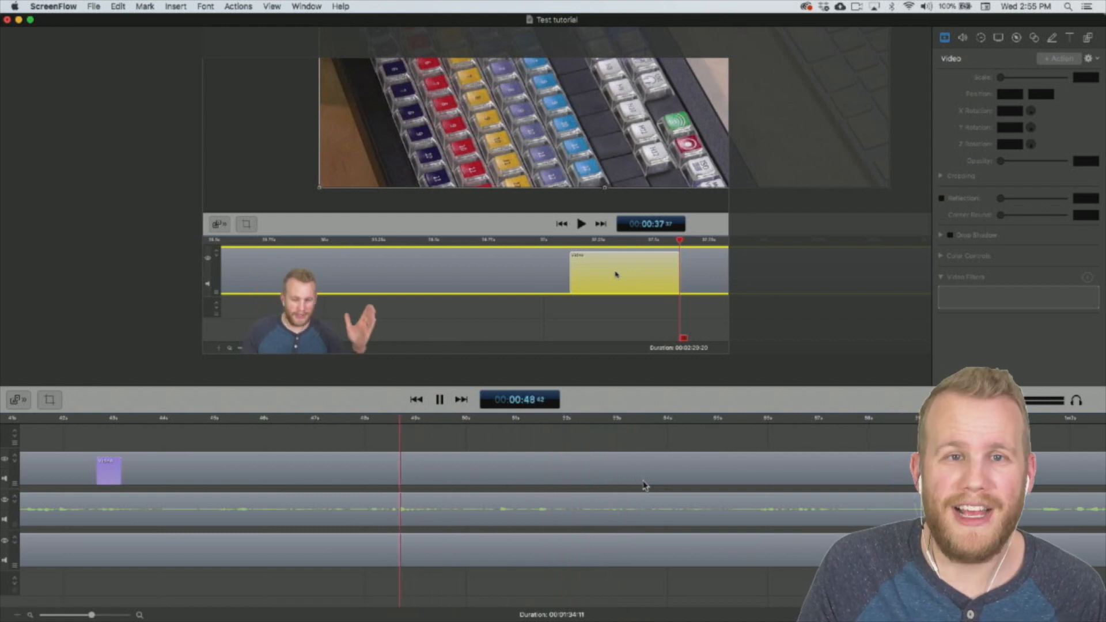
key(k)
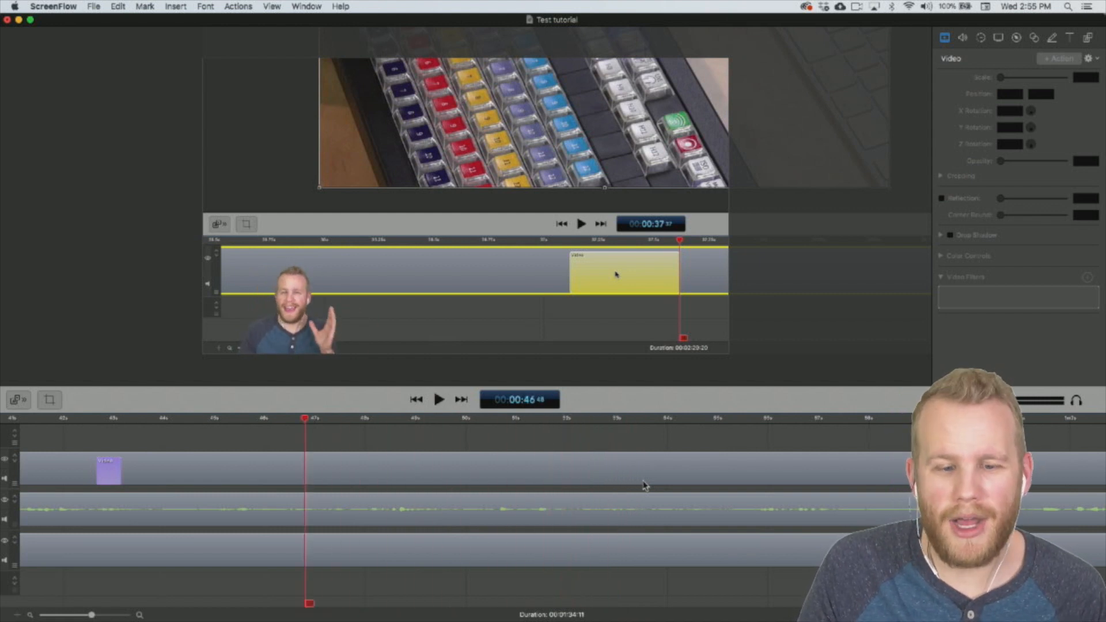
key(l)
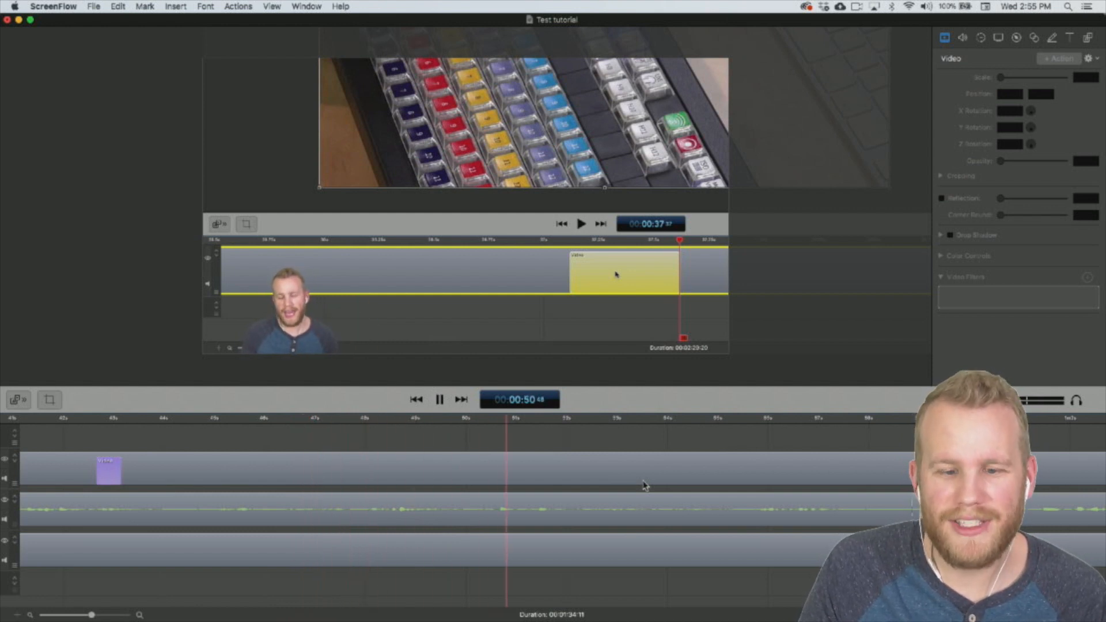
key(k)
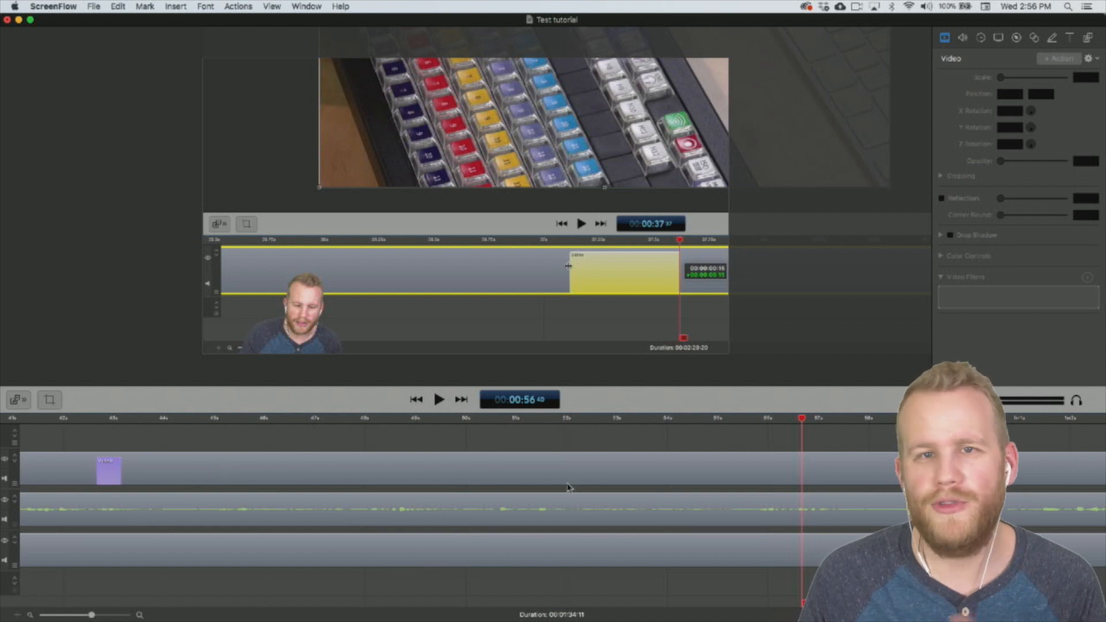
Play from before the webcam move to 00:01:05;57 and add a video snapback action to the webcam clip there.
click(84, 423)
key(space)
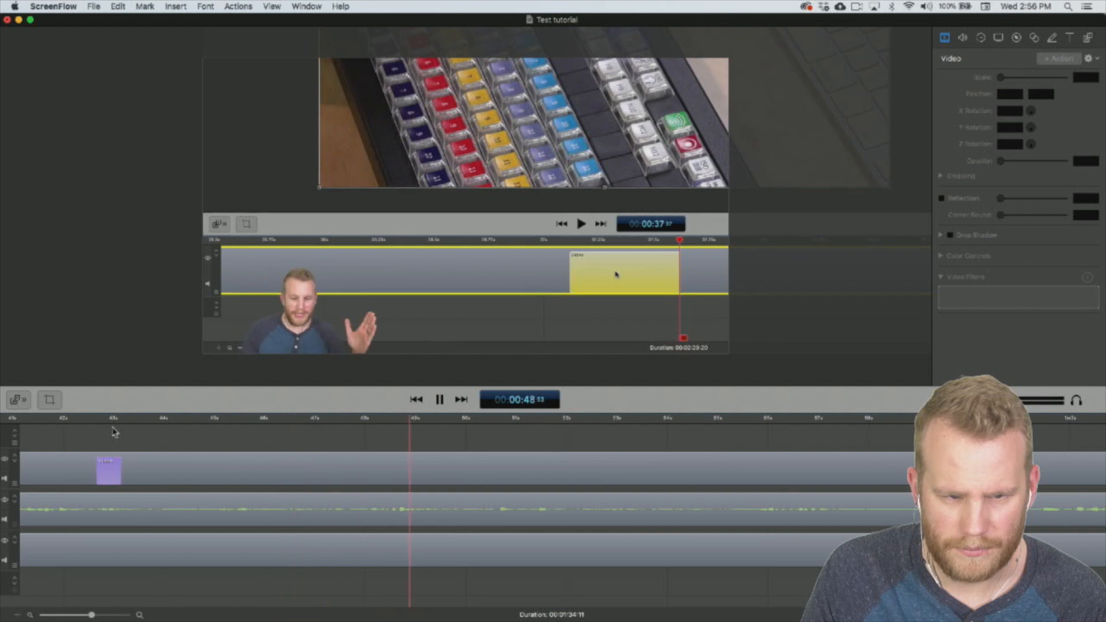
key(space)
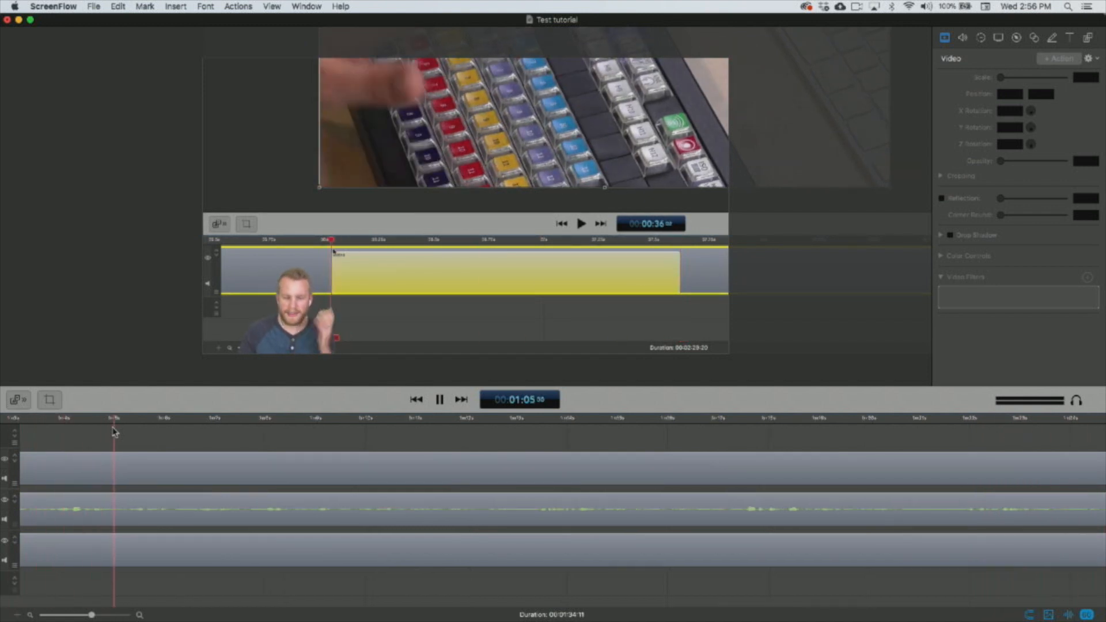
key(space)
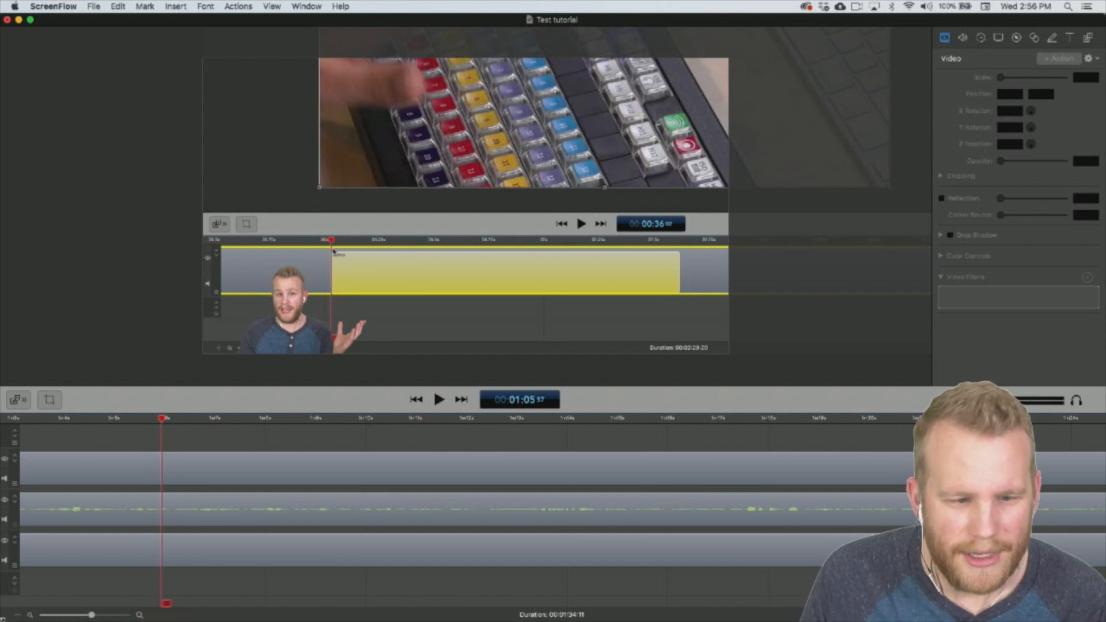
click(177, 468)
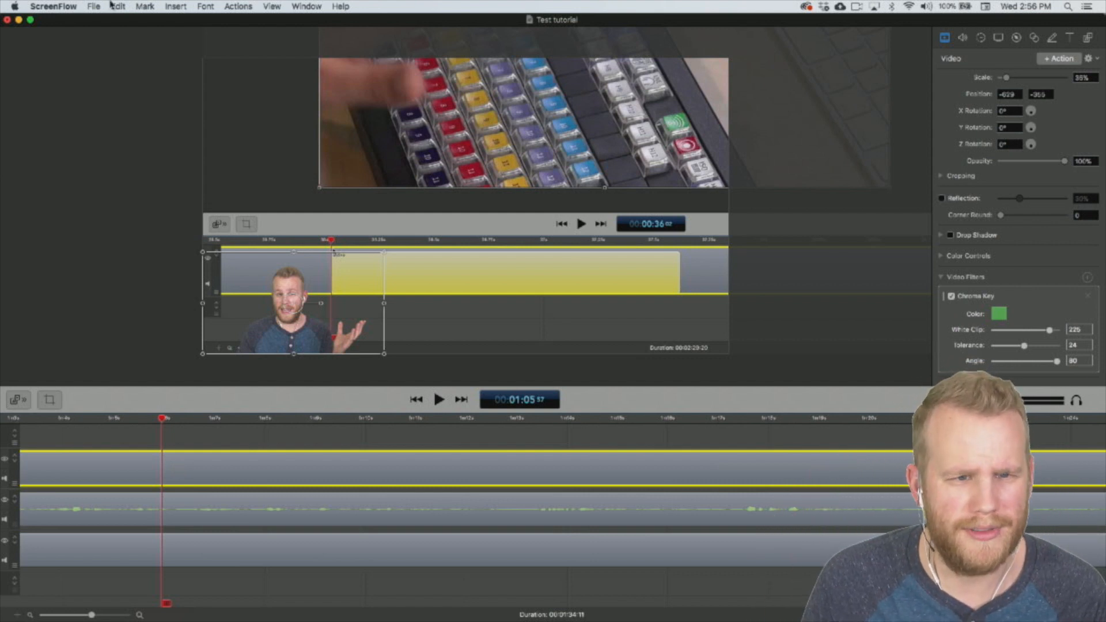
click(246, 13)
mouse_move(262, 81)
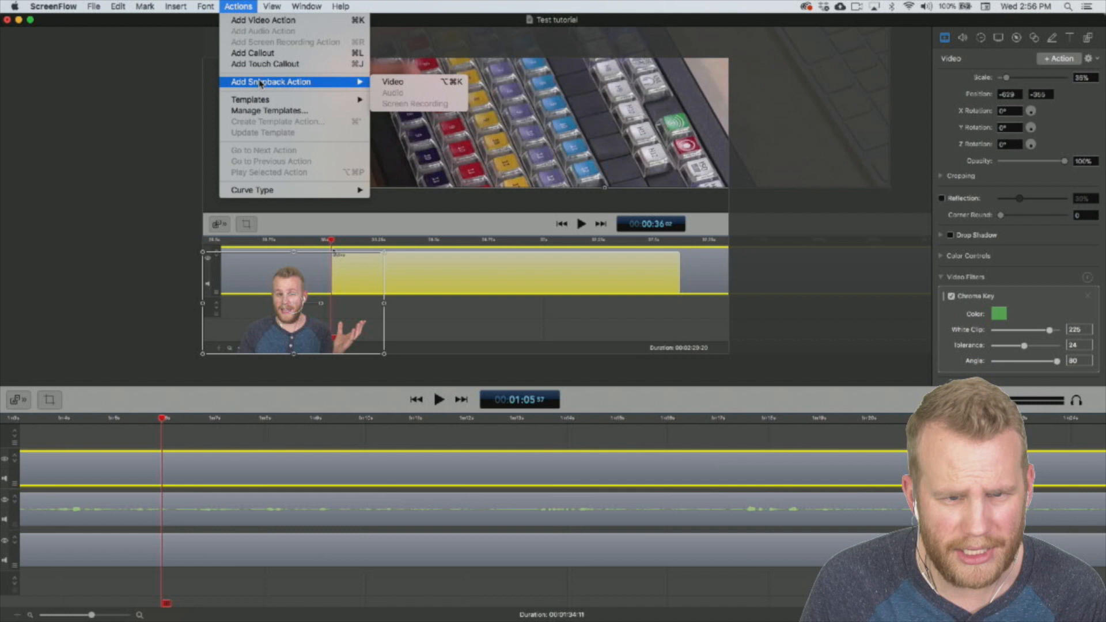
click(413, 84)
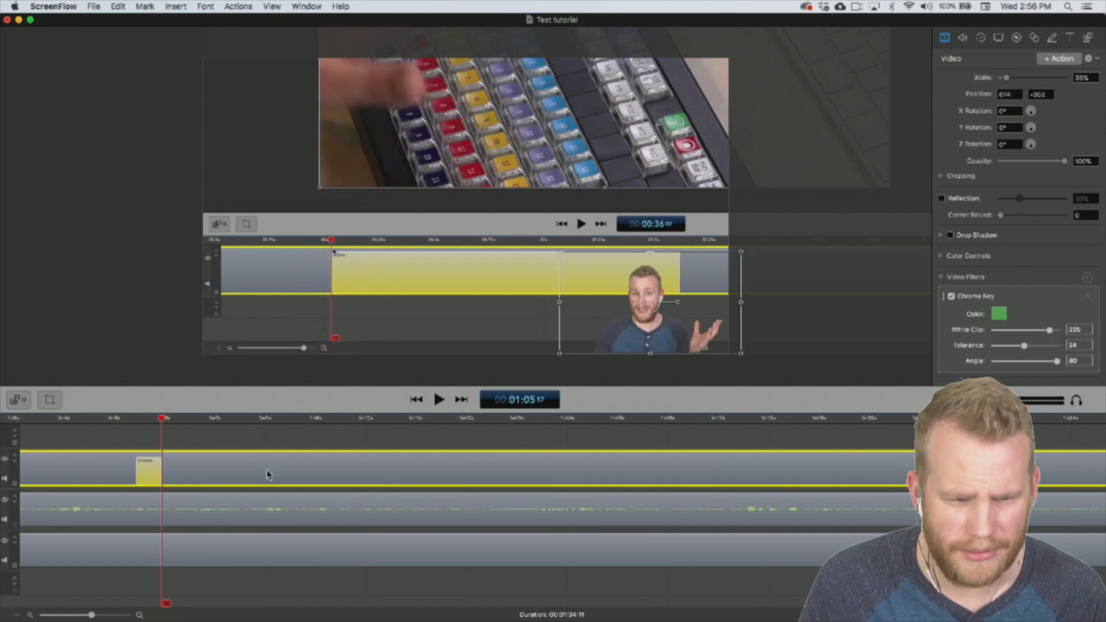
Add a video snapback action to the screen recording clip at the same point, 00:01:05;57.
click(227, 550)
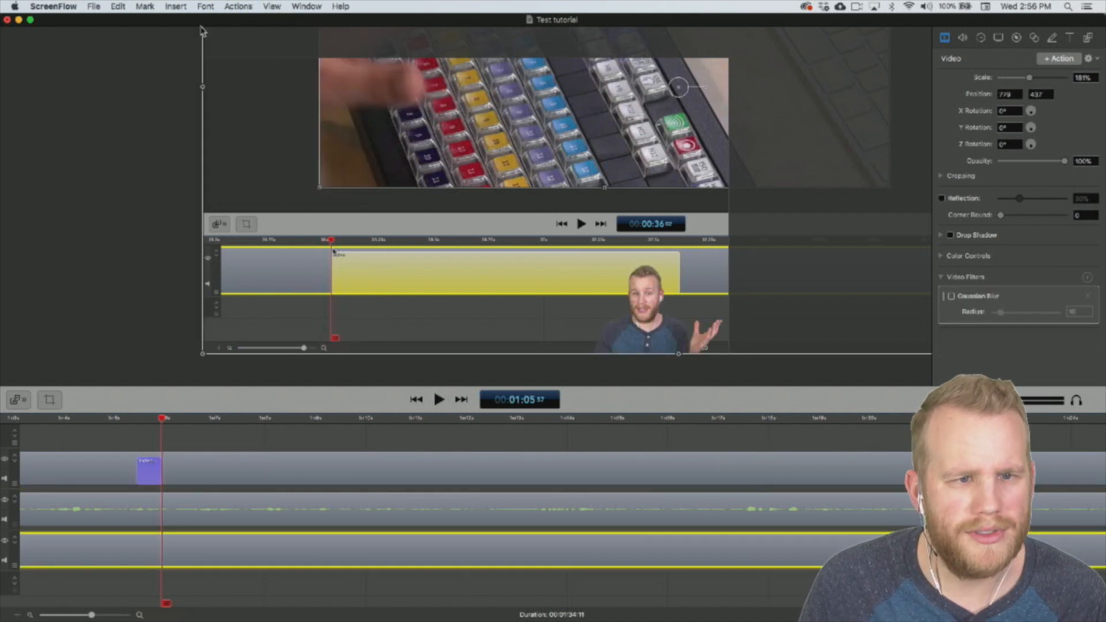
click(204, 6)
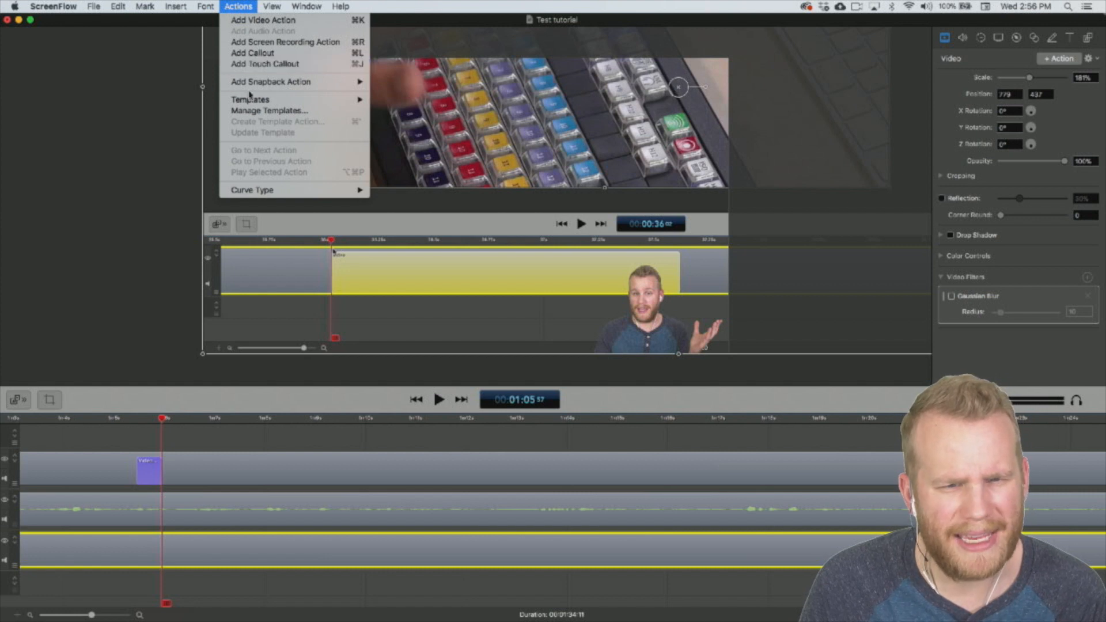
mouse_move(265, 87)
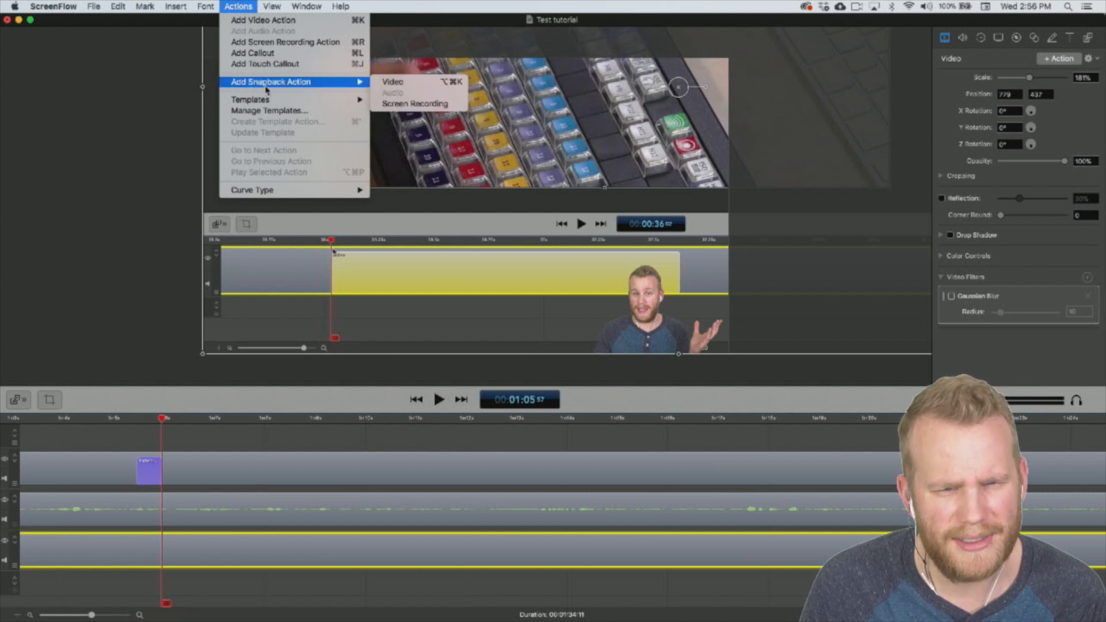
click(392, 82)
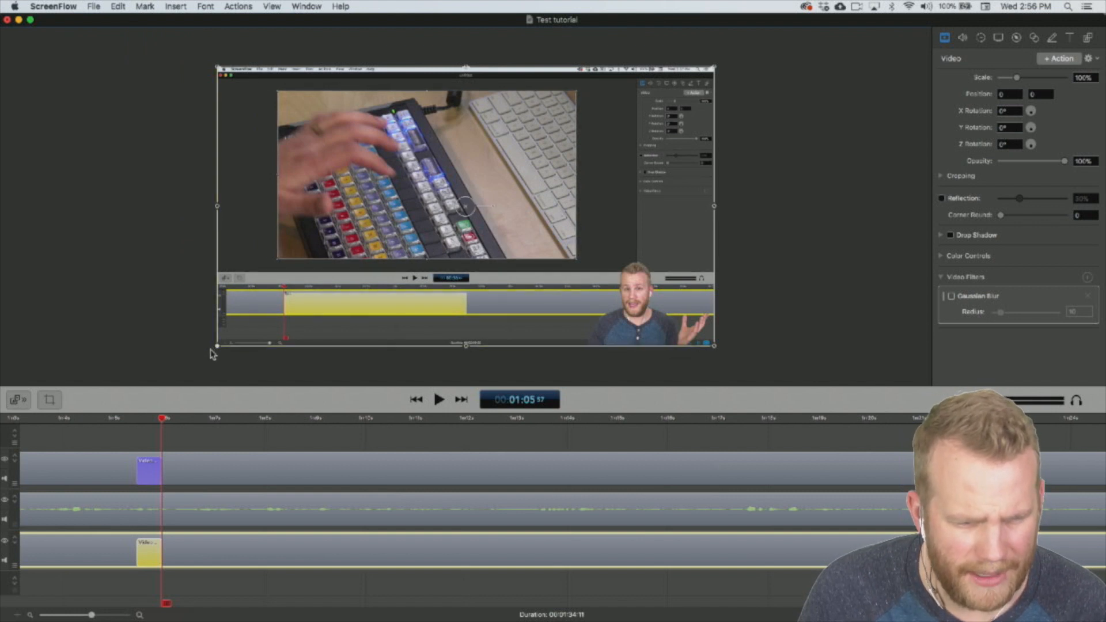
Play the timeline from 00:01:01 through to the closing logo to review the snapbacks and the ending.
scroll(86, 487, left, 5)
click(127, 419)
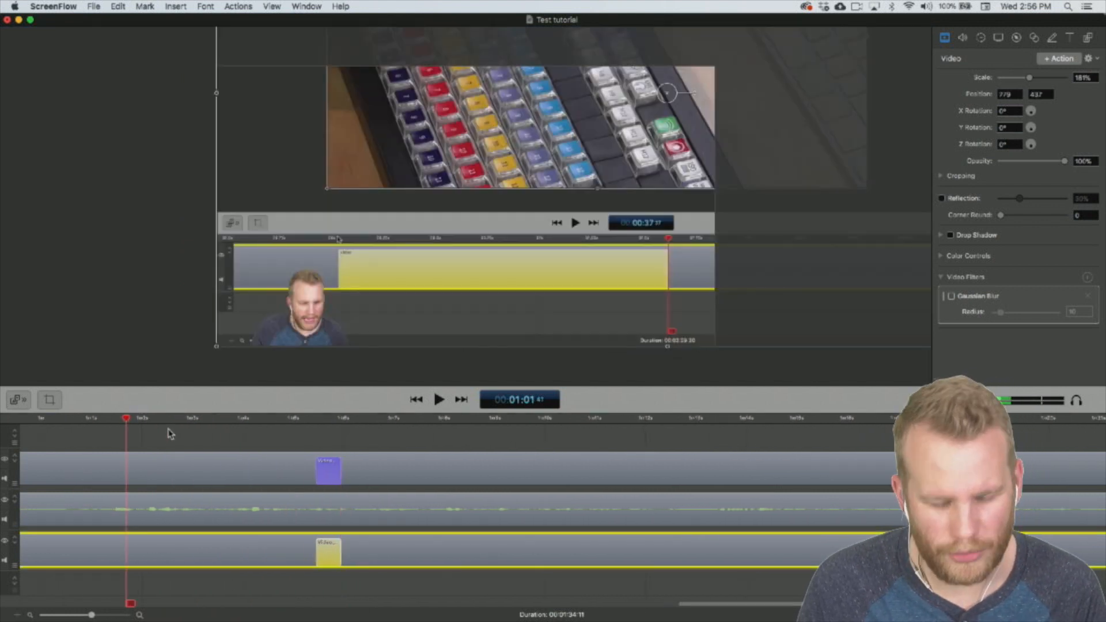
key(space)
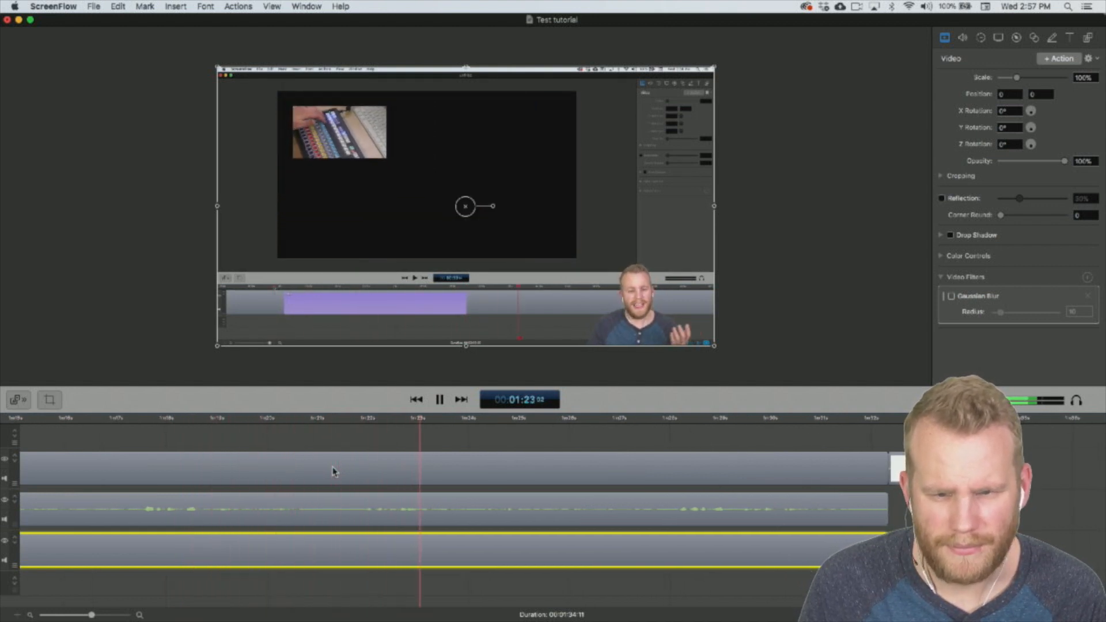
key(Escape)
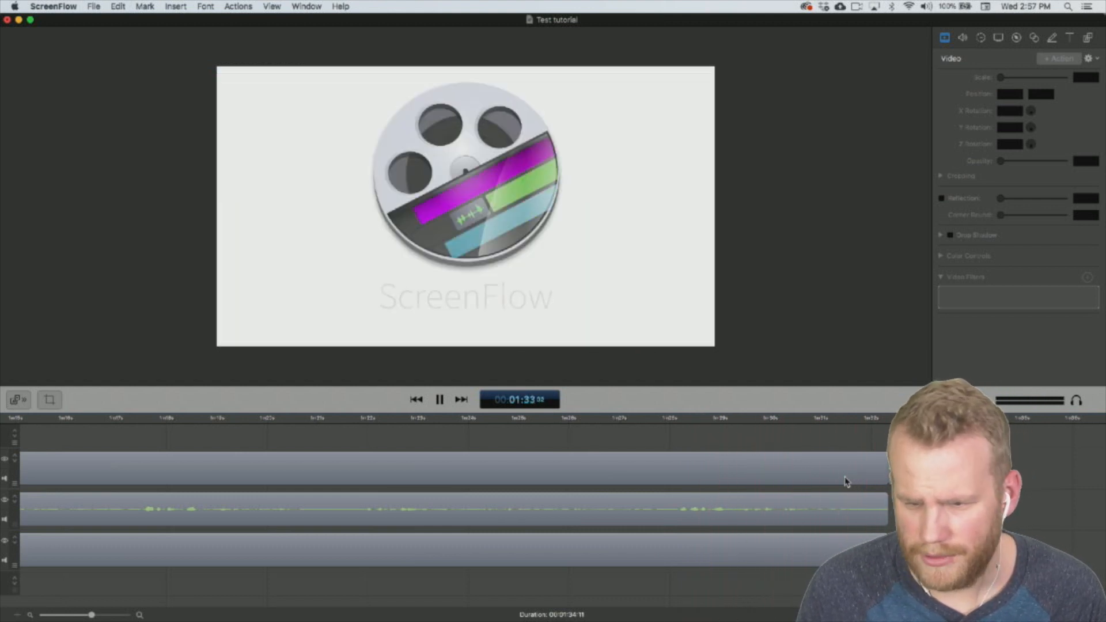
key(space)
Overlap the closing logo stinger with the end of the webcam clip on its track to create a transition, and preview it.
drag(931, 510, 921, 501)
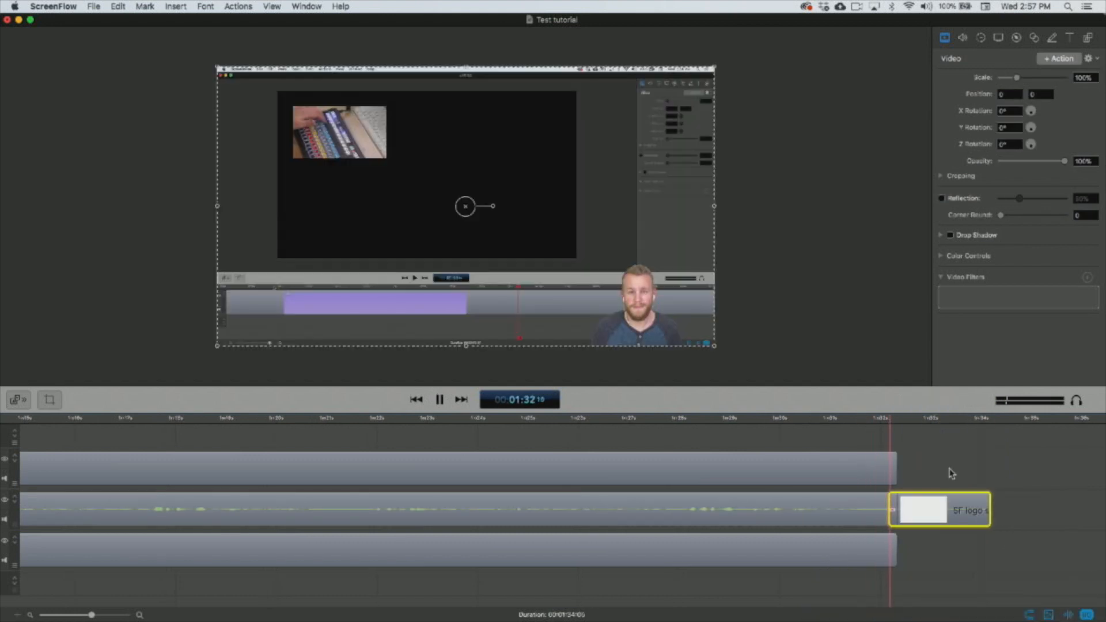
key(space)
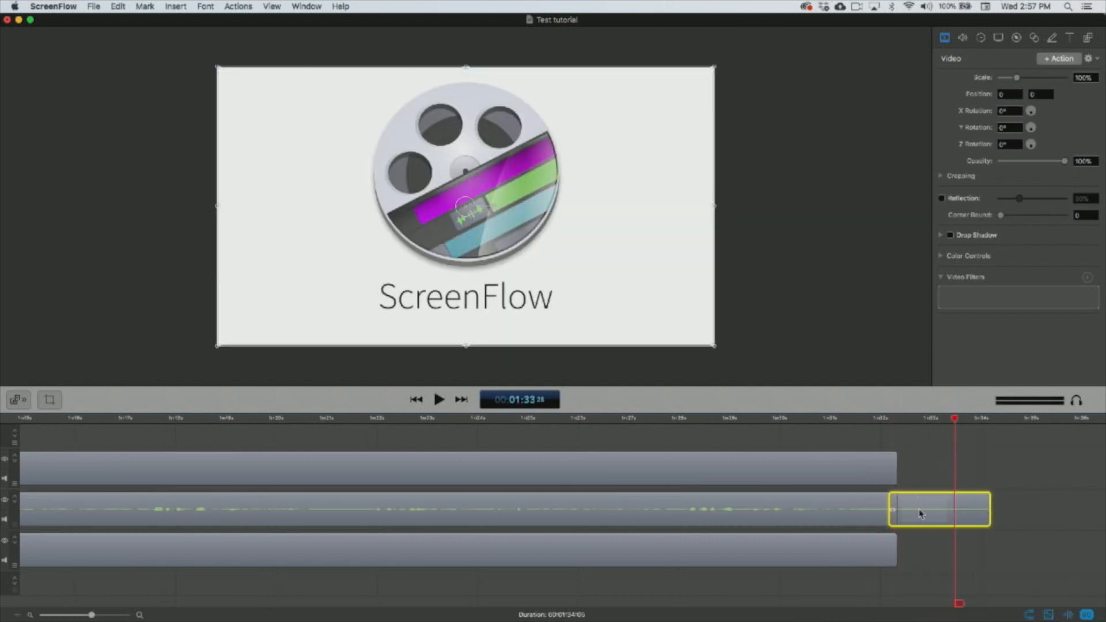
drag(921, 513, 921, 467)
click(887, 419)
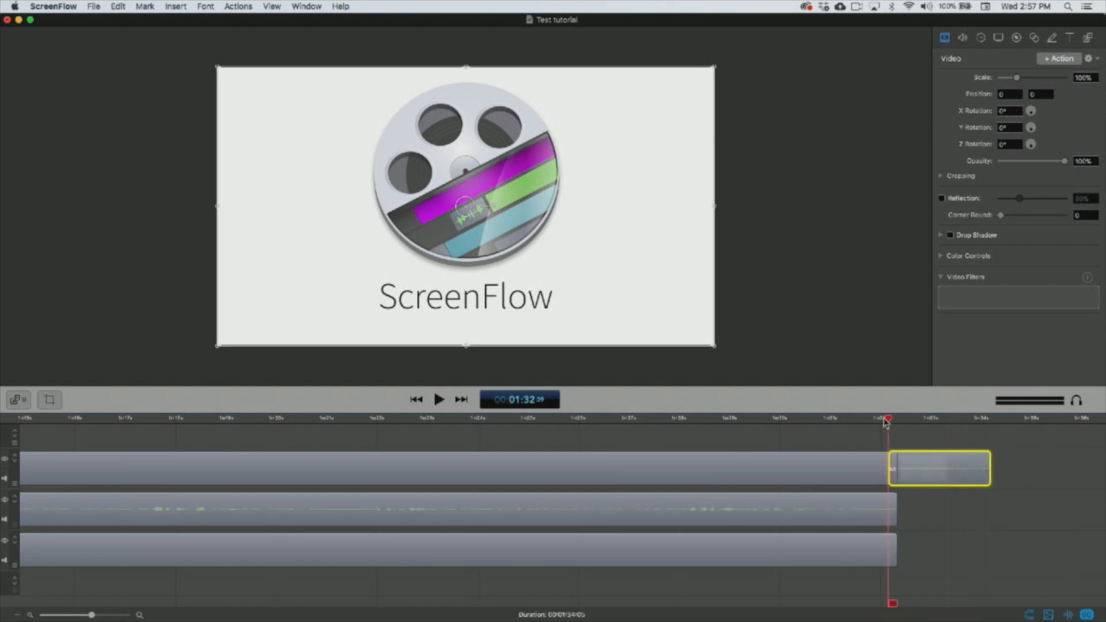
key(space)
click(853, 421)
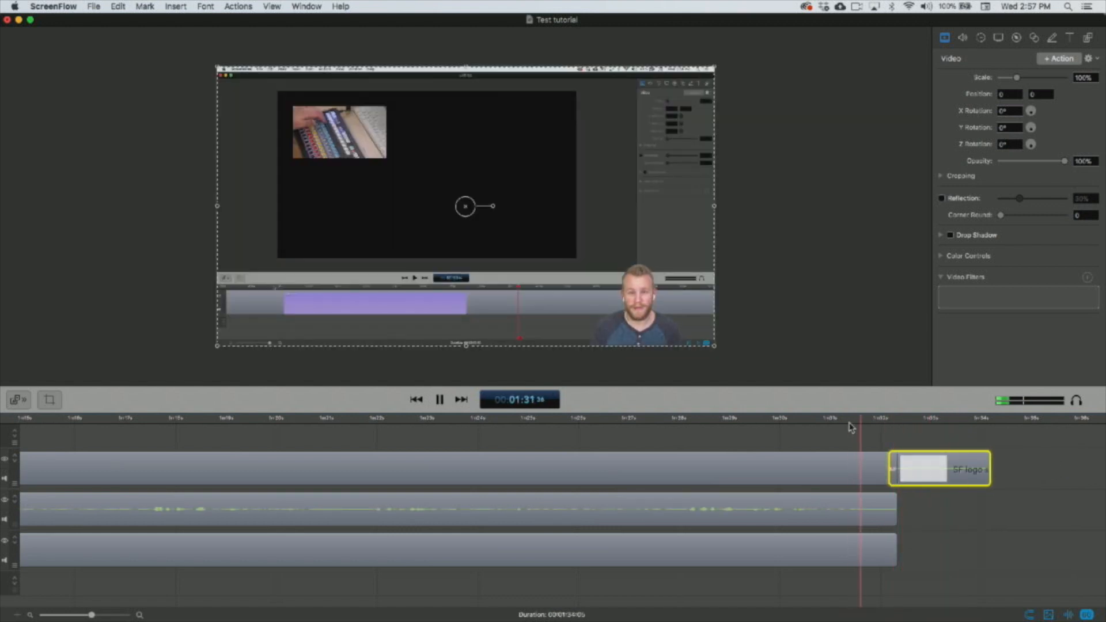
key(space)
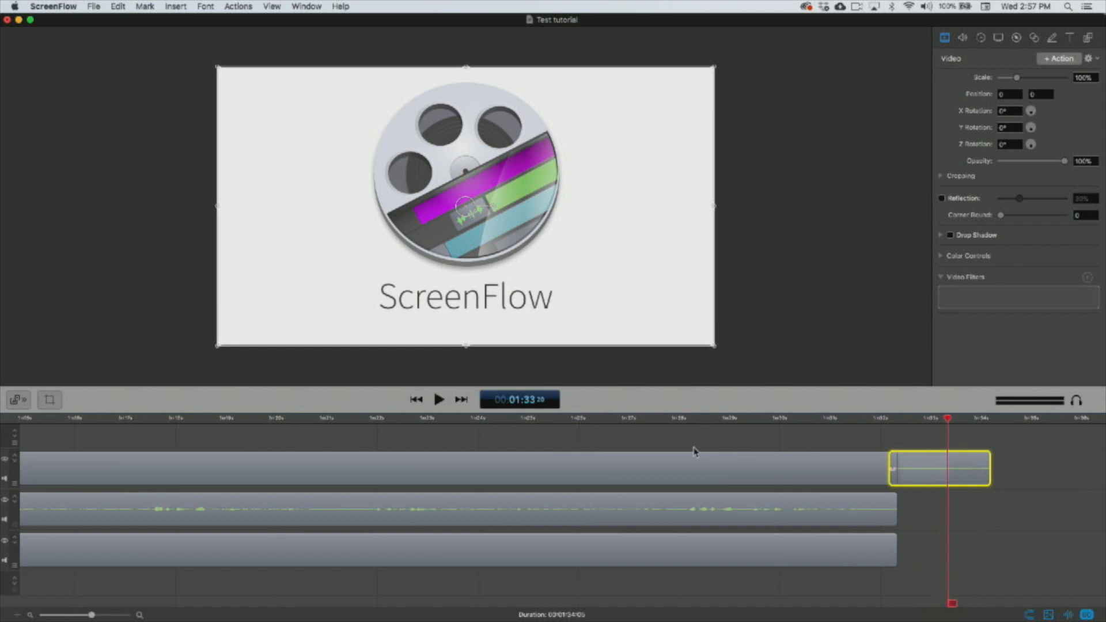
Duplicate the opening lower-third nested clip and place the copy on the top track just before the closing logo stinger.
key(super+minus)
key(super+minus)
key(super+minus)
key(super+minus)
key(super+equal)
key(super+equal)
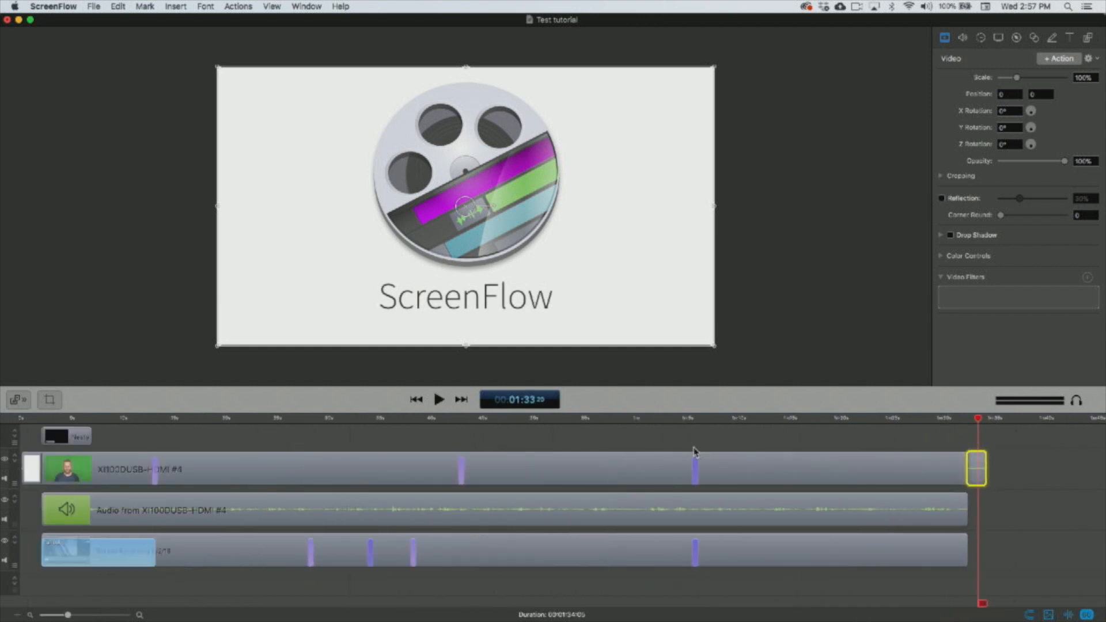
key(super+minus)
drag(677, 415, 678, 228)
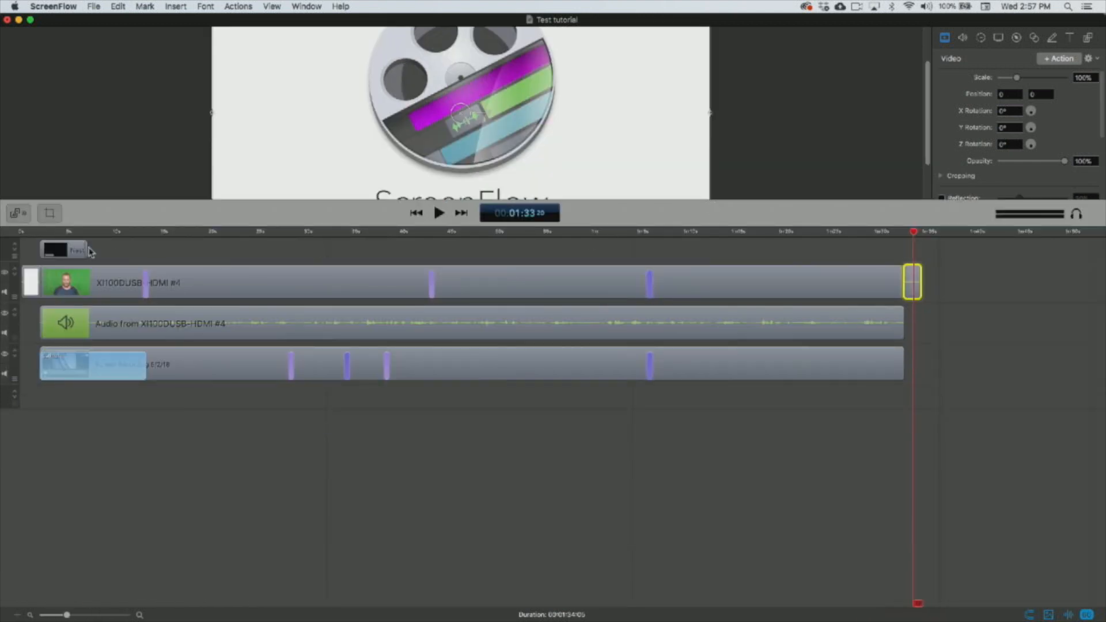
click(71, 250)
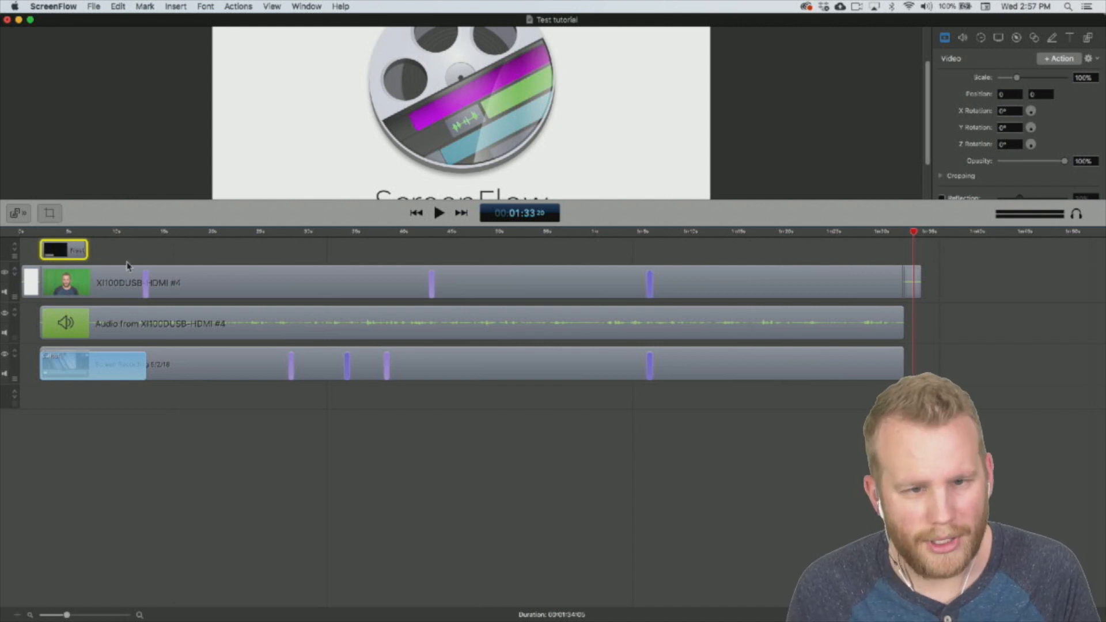
key(super+c)
key(super+v)
drag(932, 249, 871, 249)
Play from 00:01:26;17 with the full canvas in view to preview the duplicated lower third.
click(847, 232)
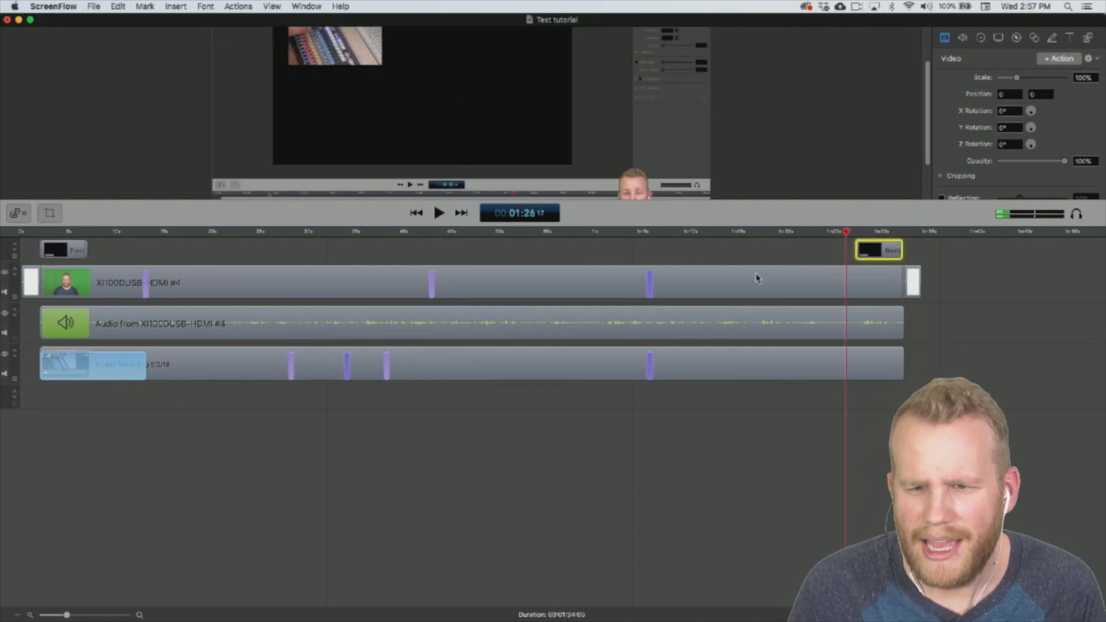
drag(745, 227, 745, 405)
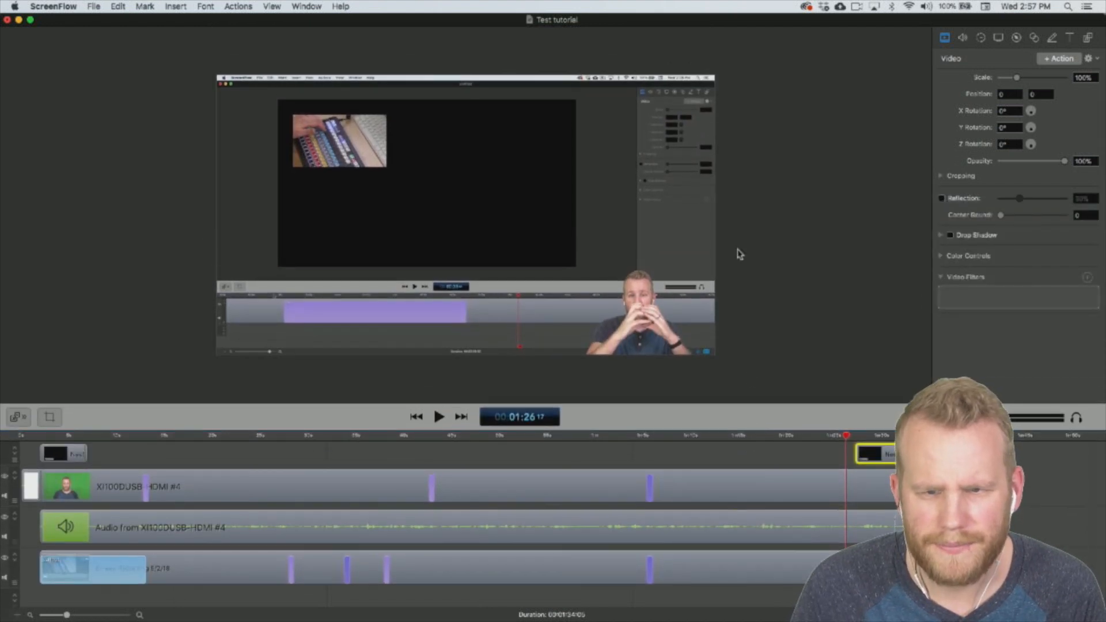
key(space)
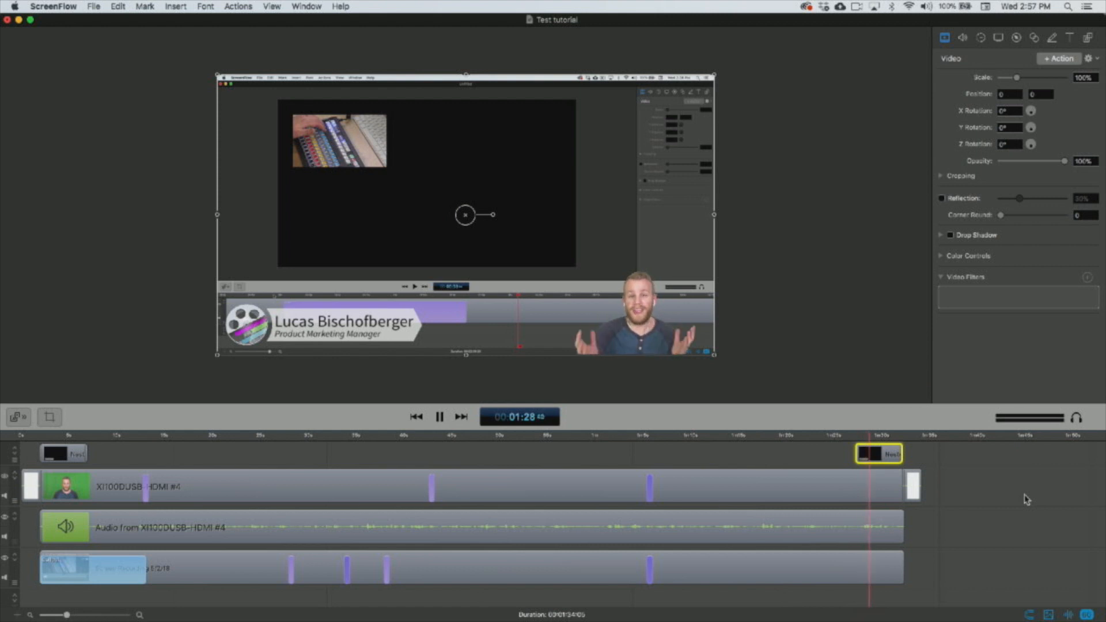
key(space)
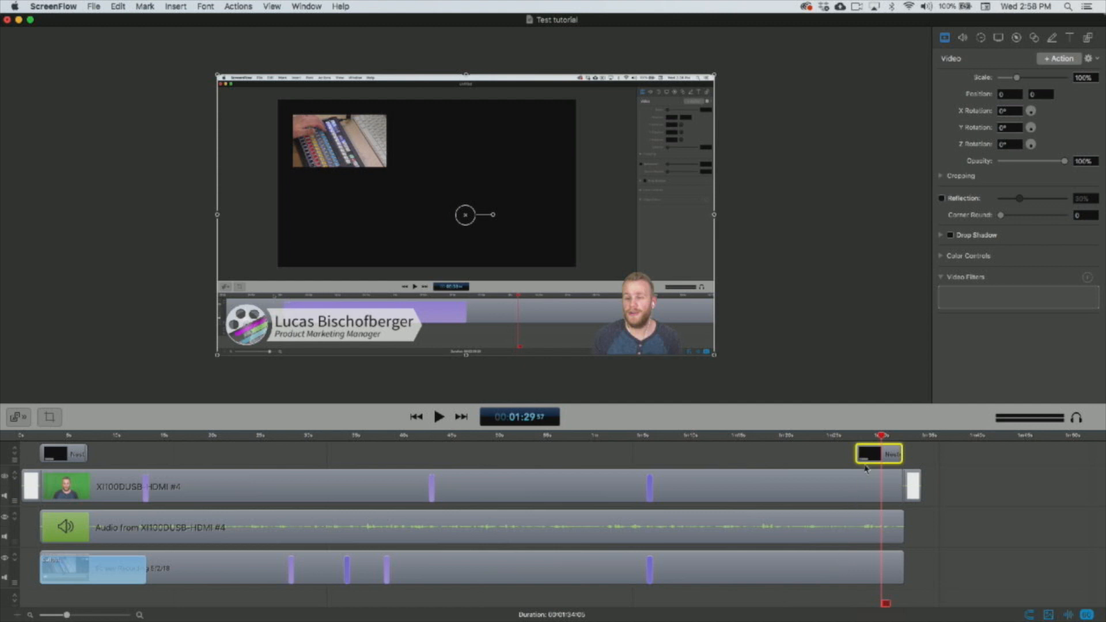
Add a video action to the webcam clip at 00:01:27;09, enlarging the presenter to fill the centre of the canvas.
click(855, 436)
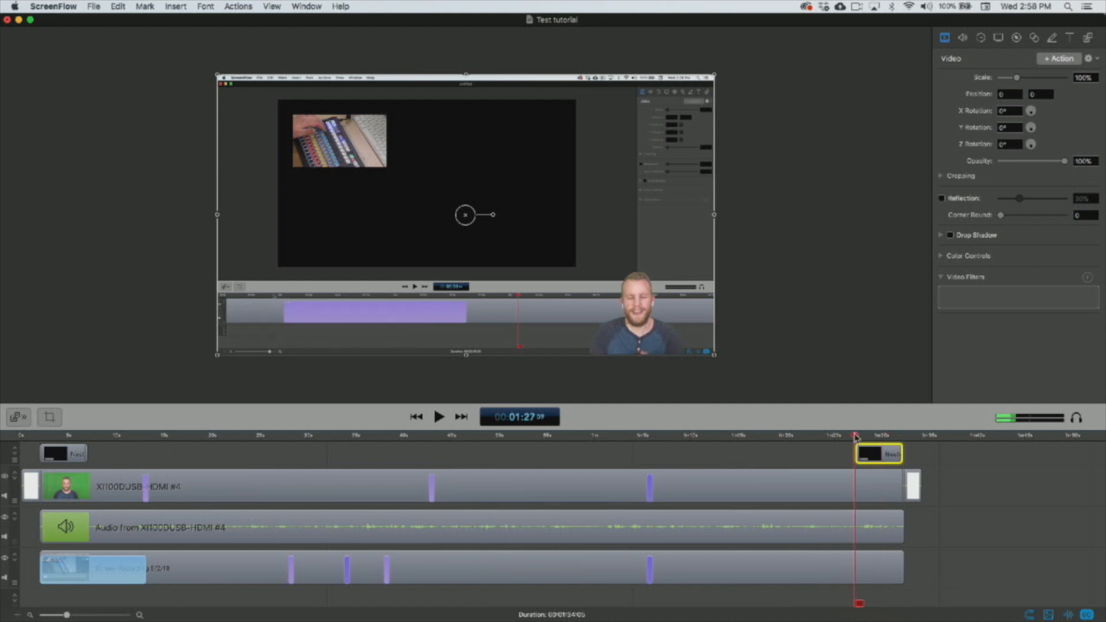
click(866, 499)
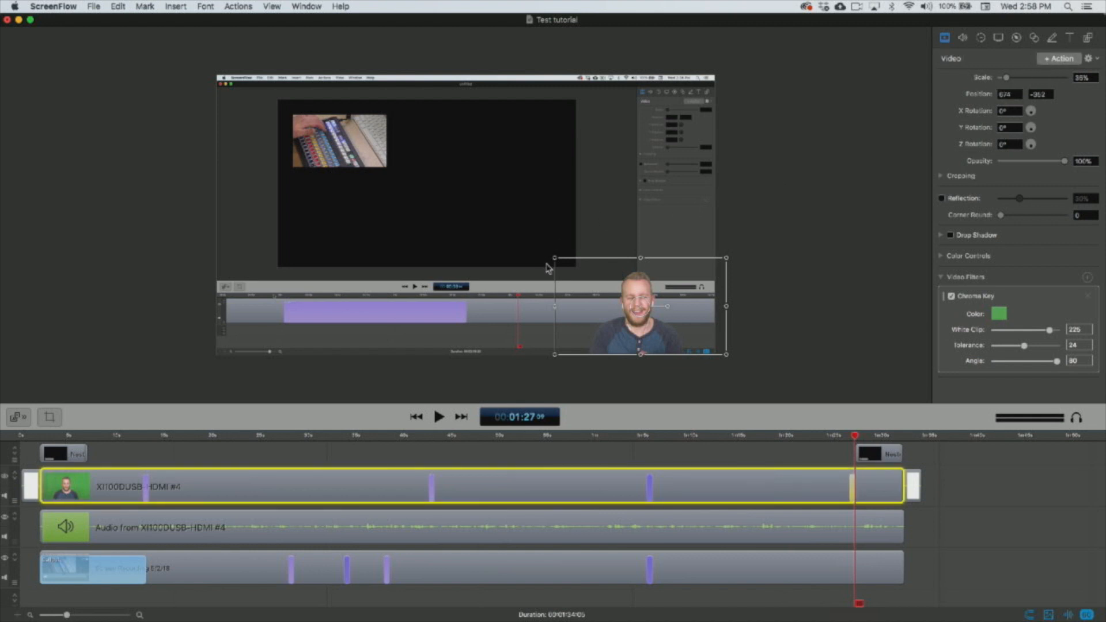
drag(556, 260, 232, 88)
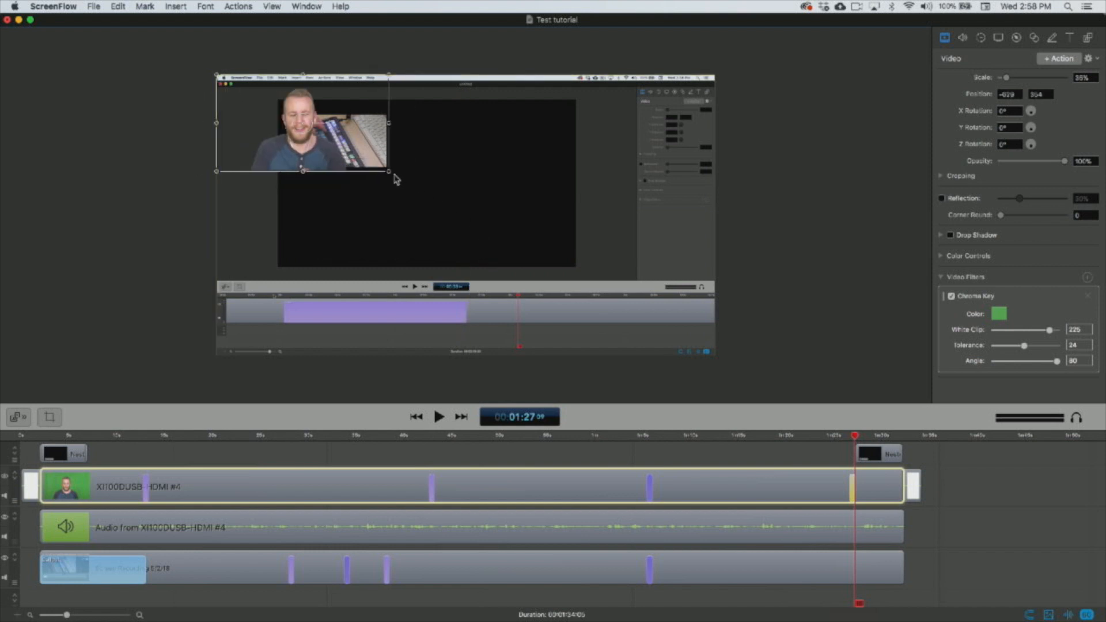
drag(390, 173, 740, 342)
Split the screen recording at 00:01:27;09 and extend the second piece's start back over the first to create a transition.
click(865, 569)
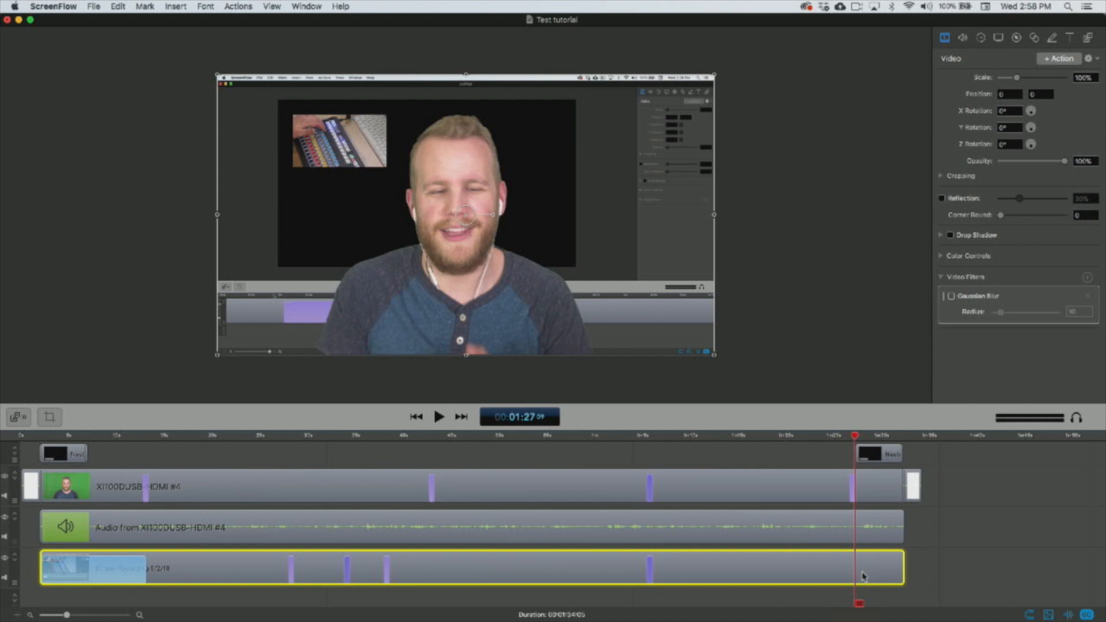
key(t)
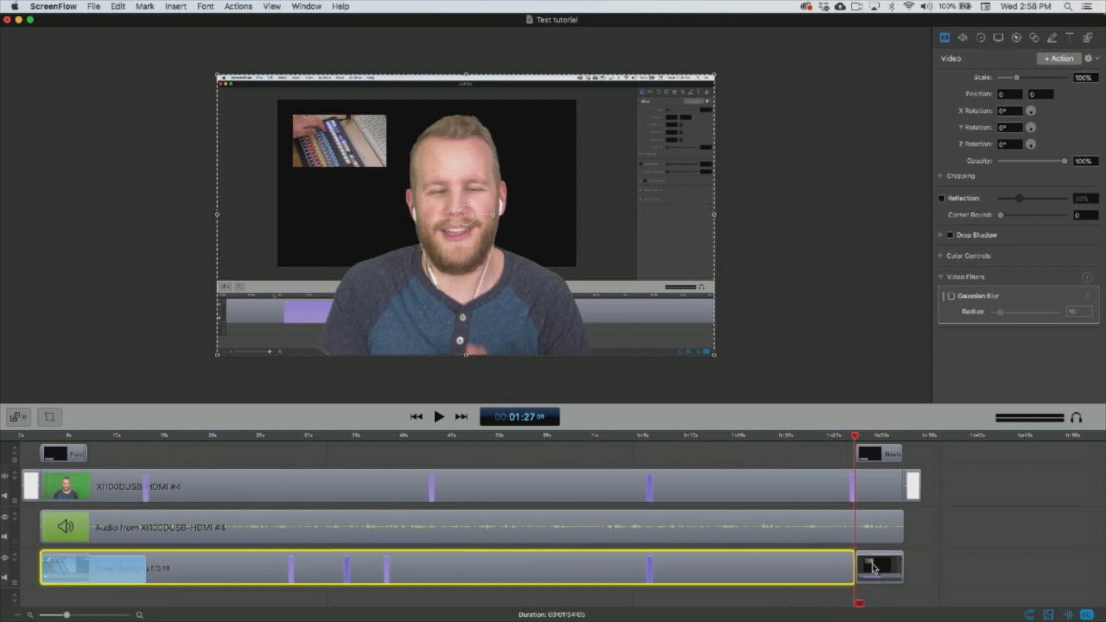
drag(873, 434, 858, 336)
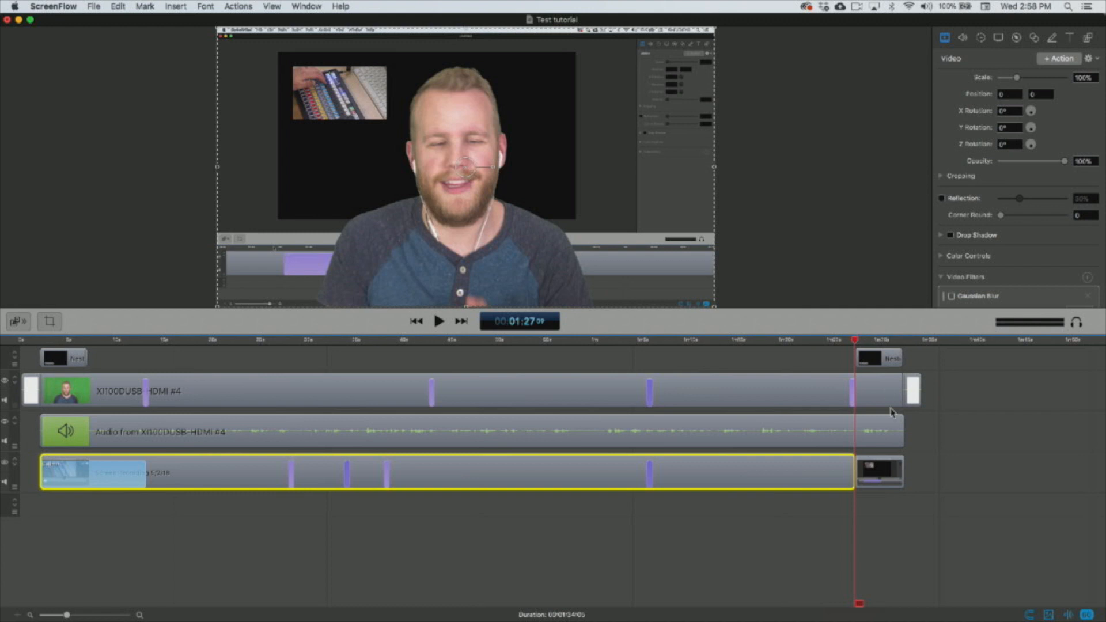
click(885, 464)
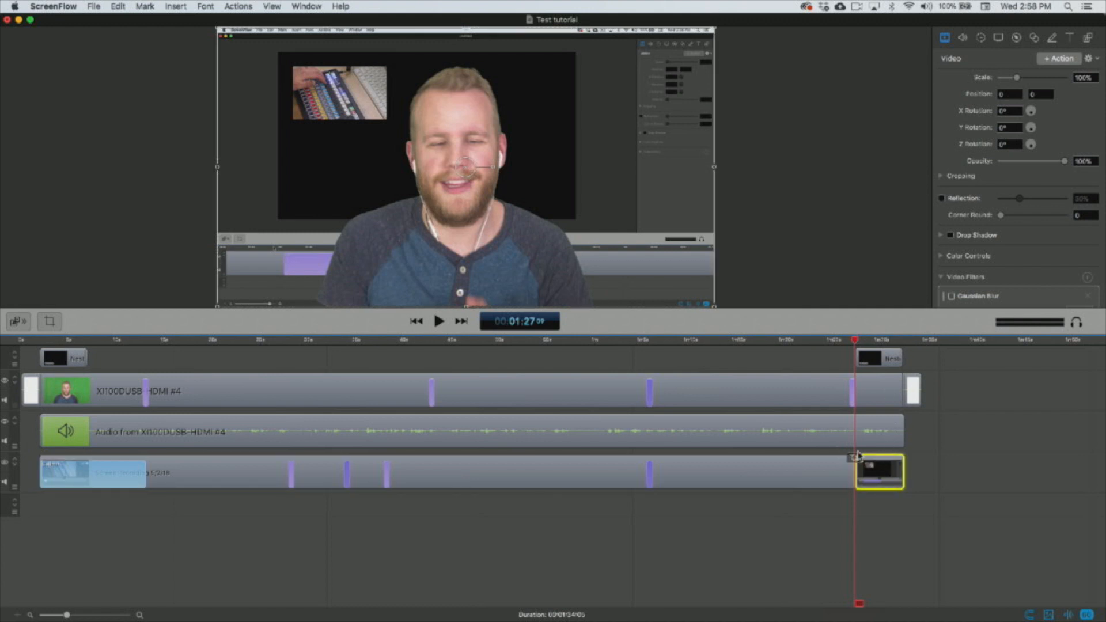
drag(886, 467, 855, 501)
key(super+equal)
key(super+equal)
key(super+equal)
key(super+equal)
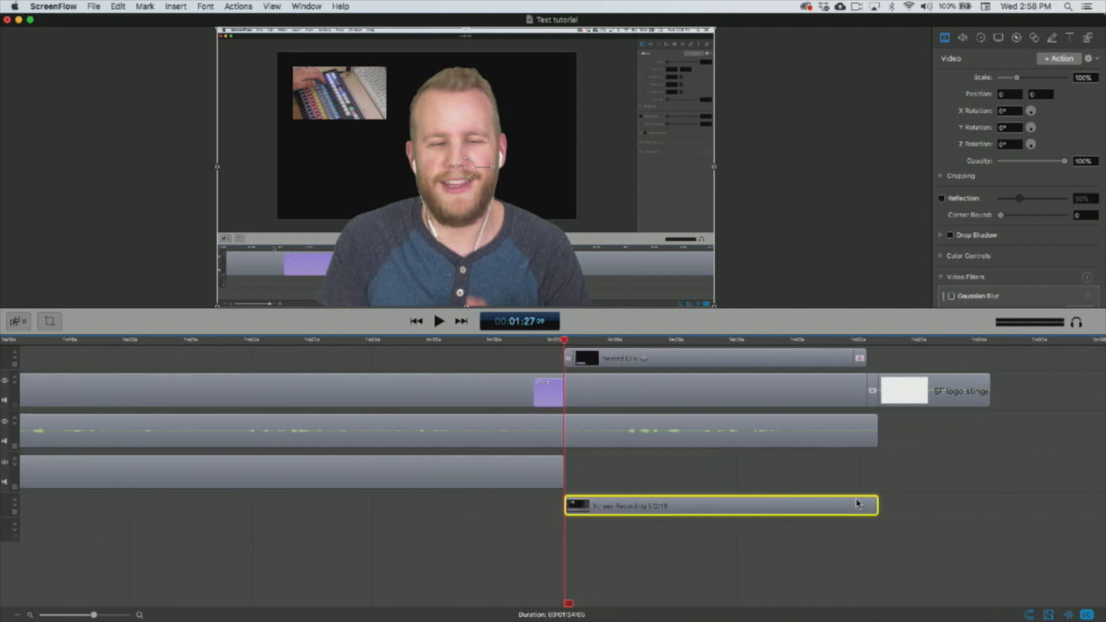
drag(560, 502, 525, 504)
drag(648, 507, 647, 478)
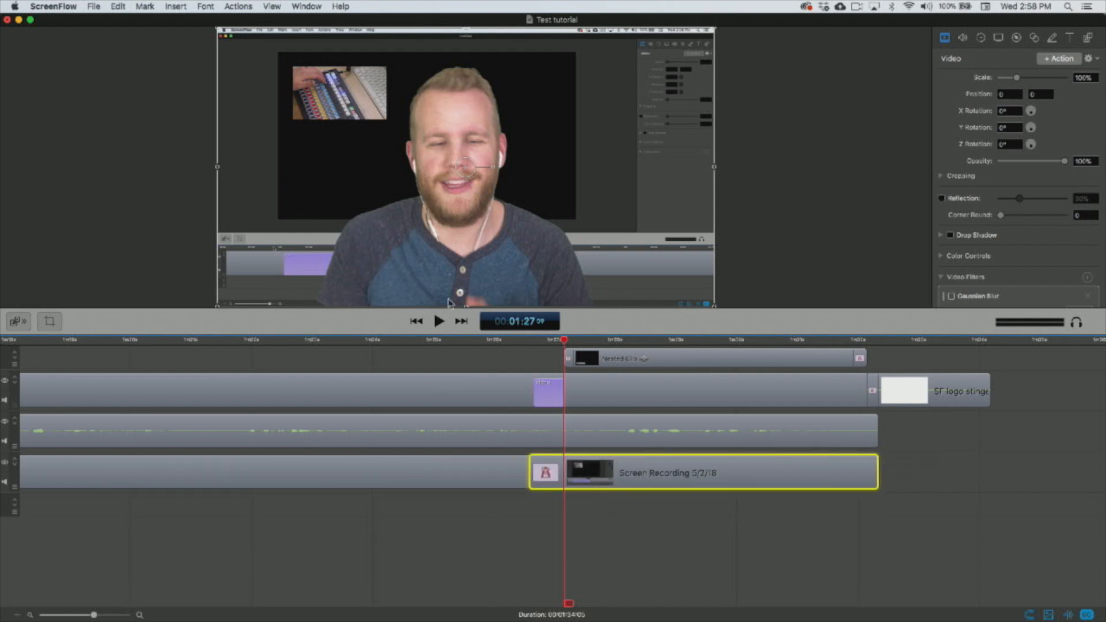
Shift the webcam's enlarging action to about 00:01:31 and preview the screen recording transition from about 00:01:26.
click(499, 342)
drag(542, 392, 797, 392)
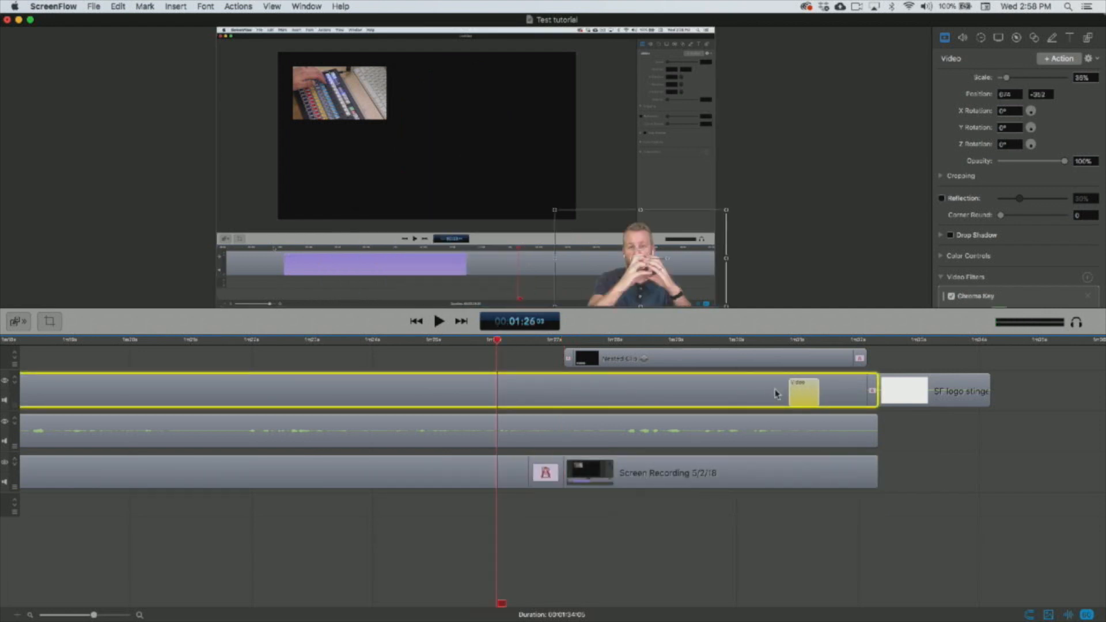
key(space)
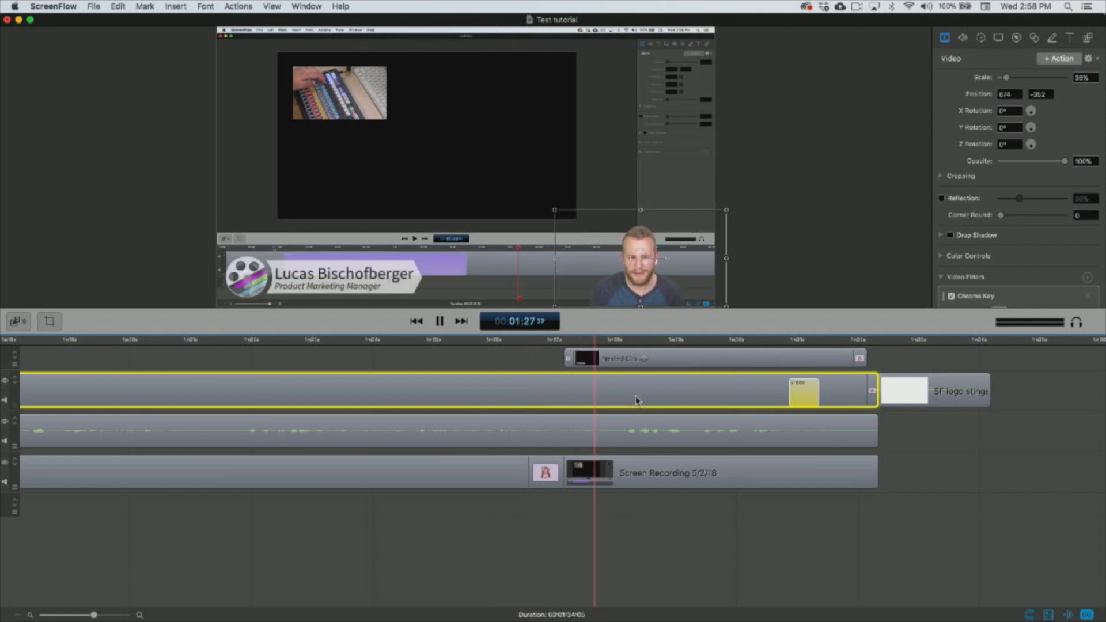
key(space)
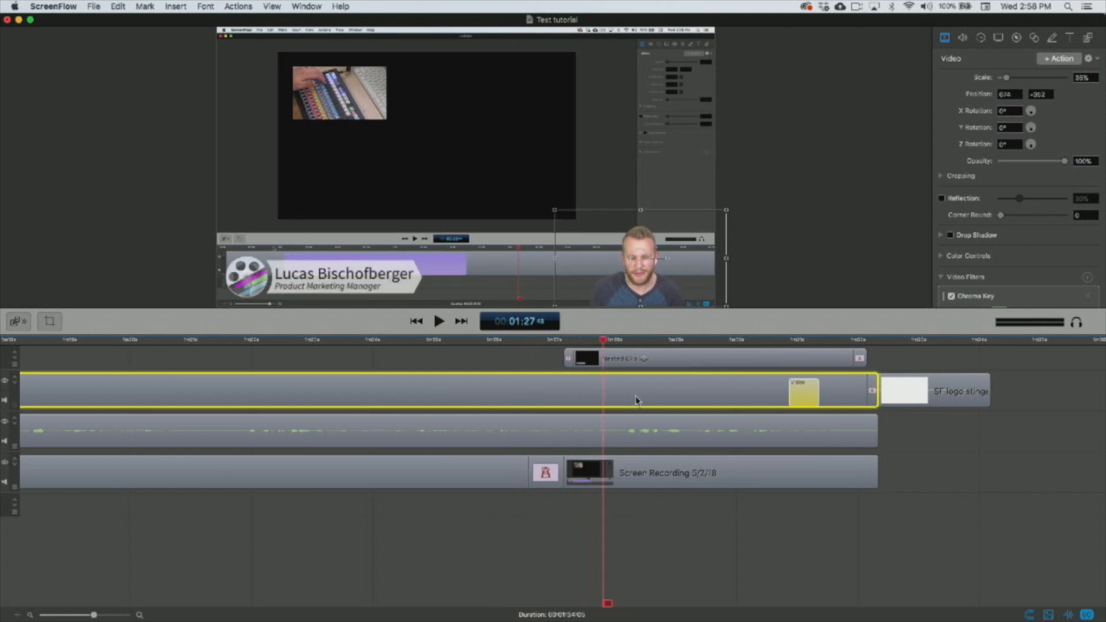
Move the second screen recording piece off its track, enable its Gaussian Blur with radius 10, and return it to the overlapping transition.
click(670, 482)
drag(671, 482, 671, 499)
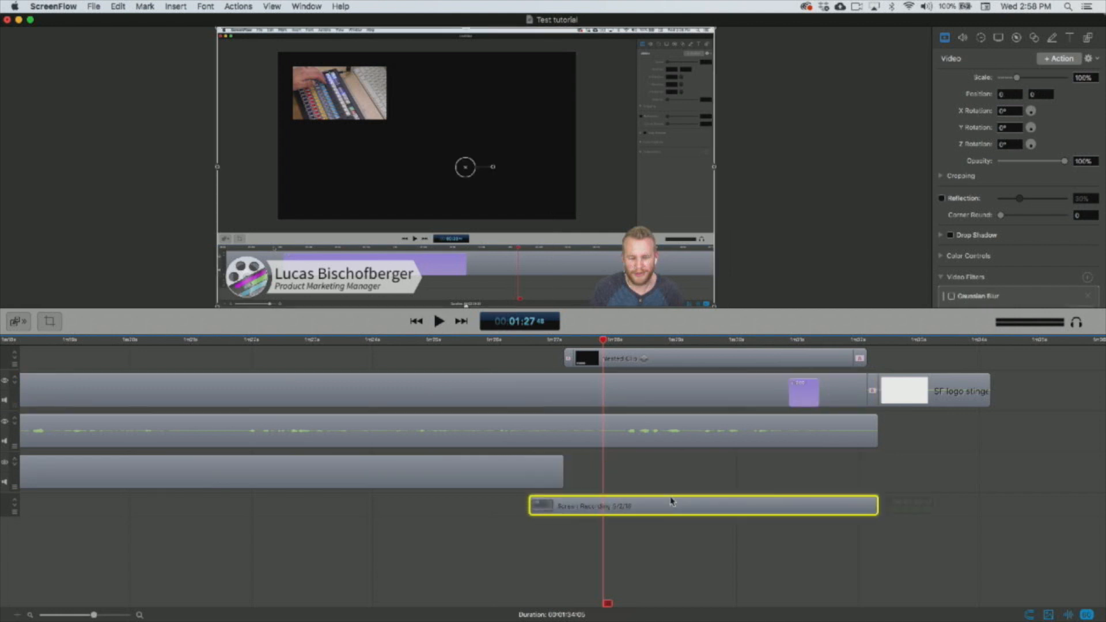
scroll(1057, 234, down, 3)
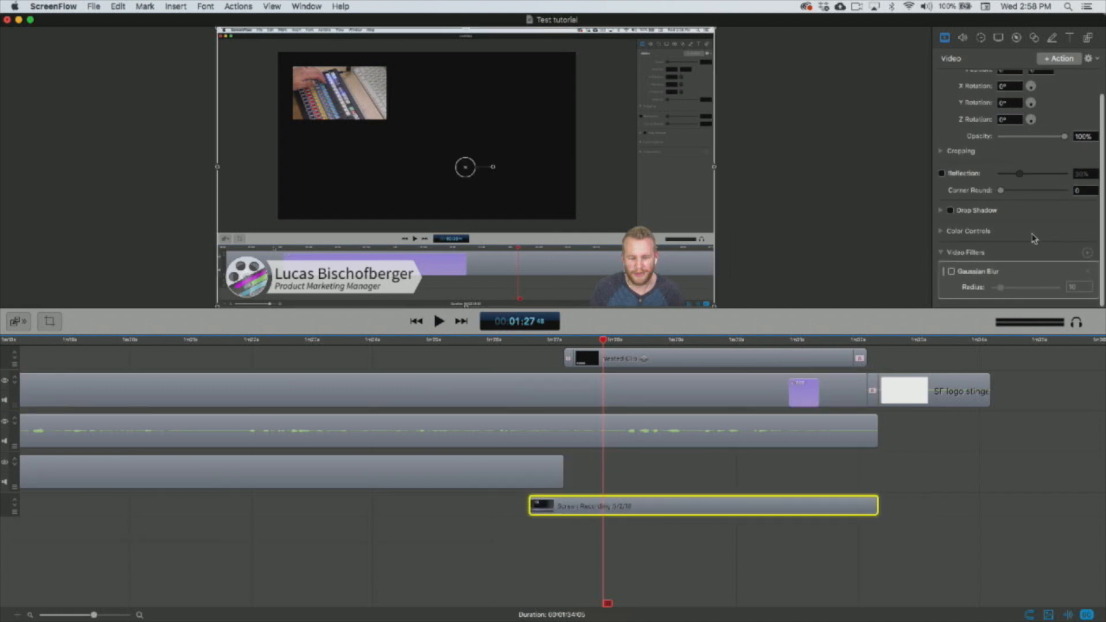
click(952, 275)
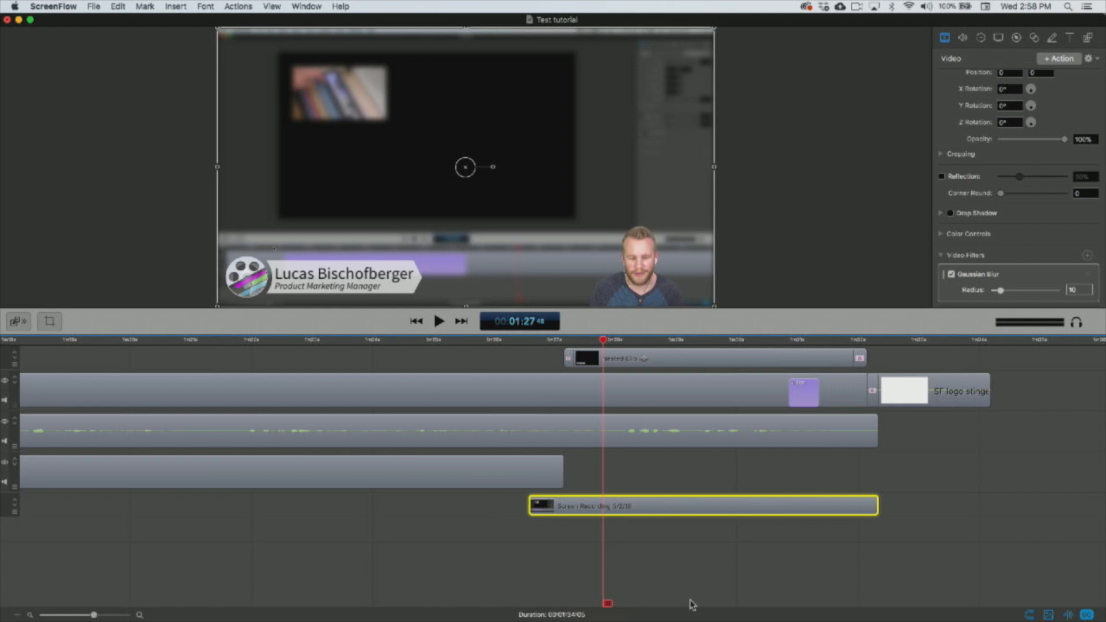
drag(714, 499, 714, 487)
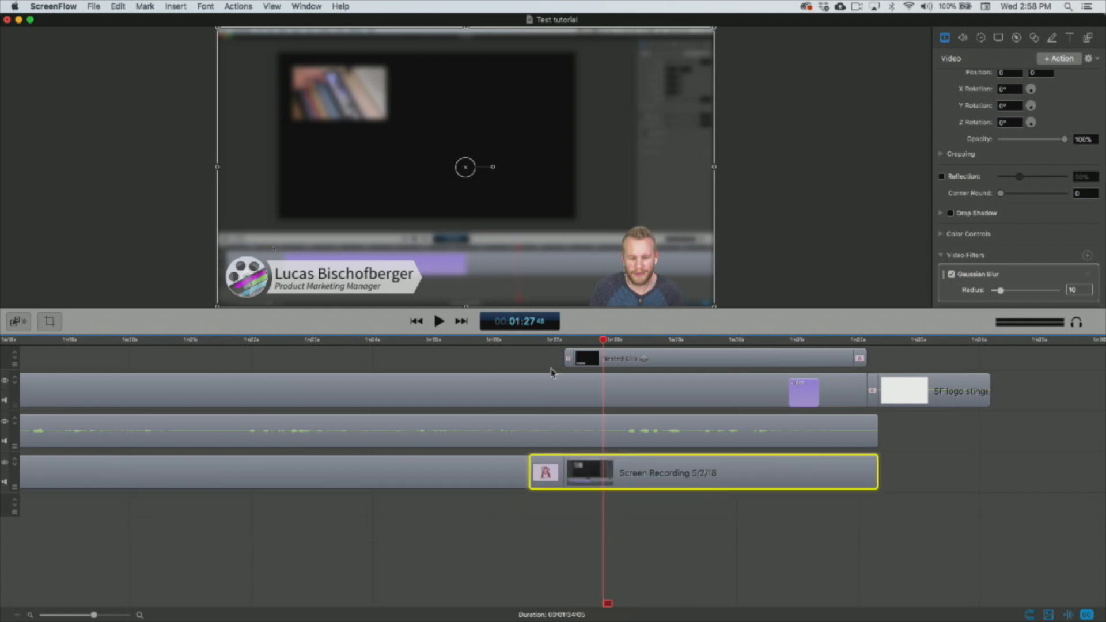
Play from about 00:01:26 to preview the transition into the blurred screen recording.
click(504, 340)
key(space)
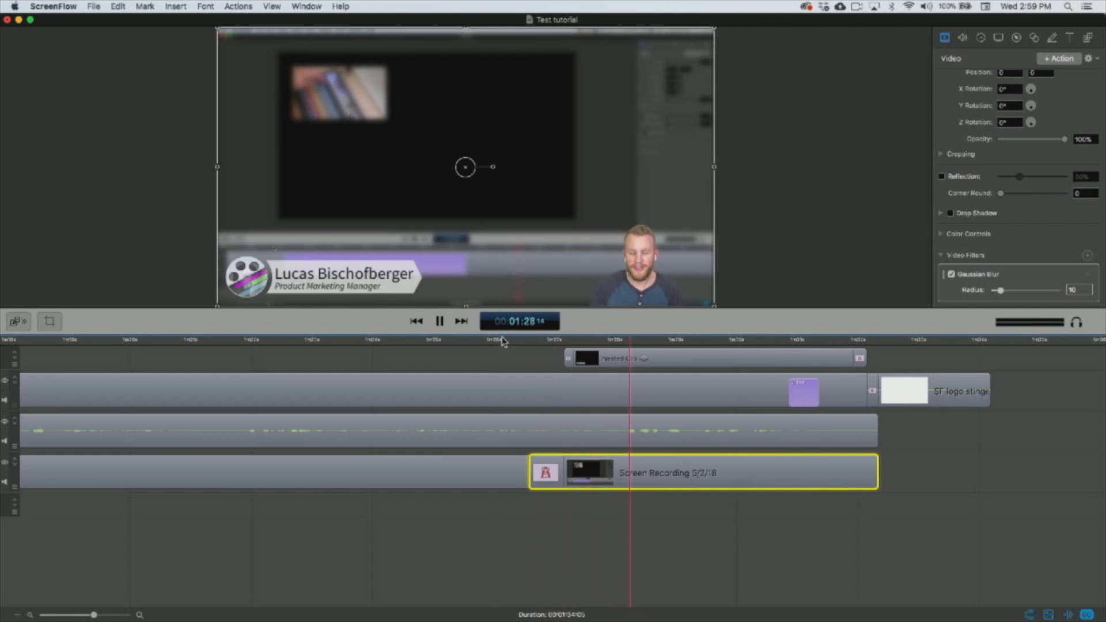
key(space)
Move the webcam's enlarging action to end at 00:01:27;09, extend its start back to the screen recording transition's beginning, and preview it.
click(585, 376)
drag(584, 376, 556, 377)
key(super+equal)
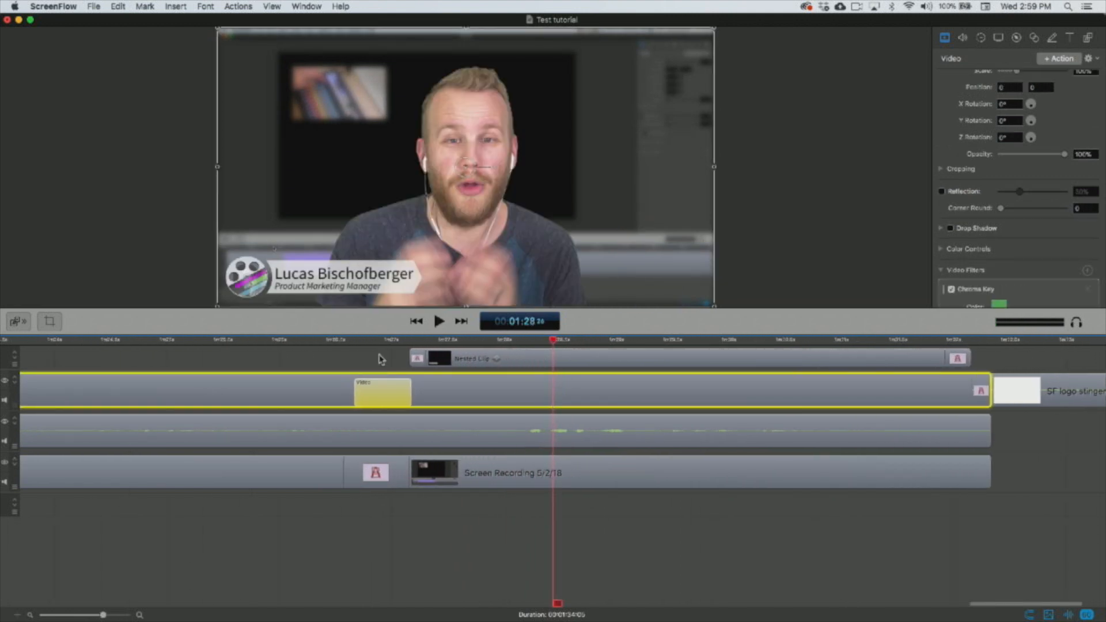
click(409, 339)
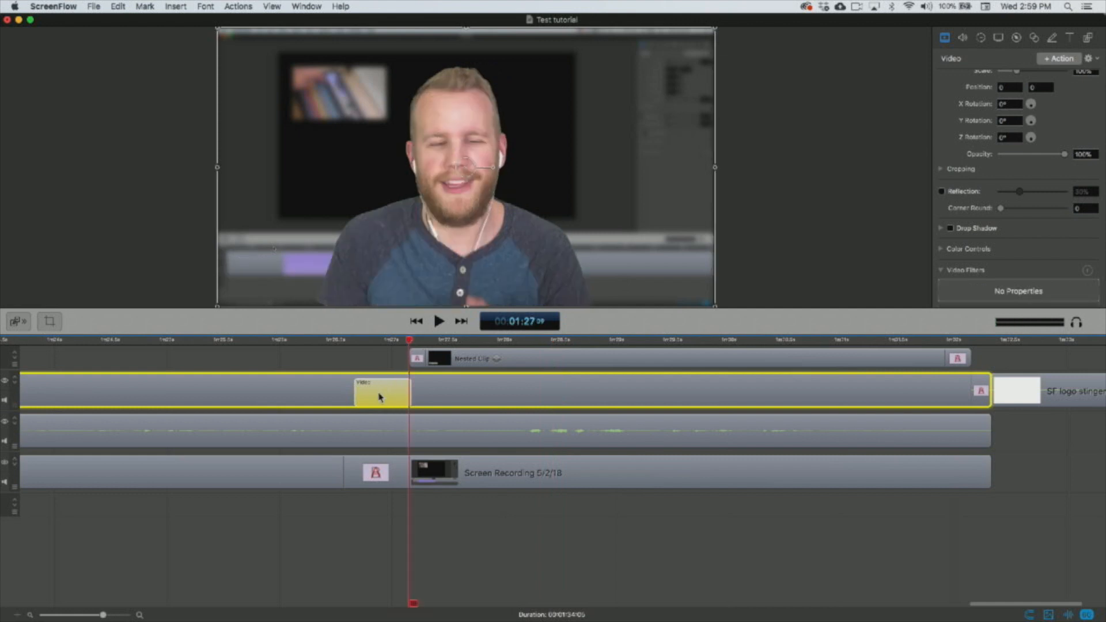
click(344, 340)
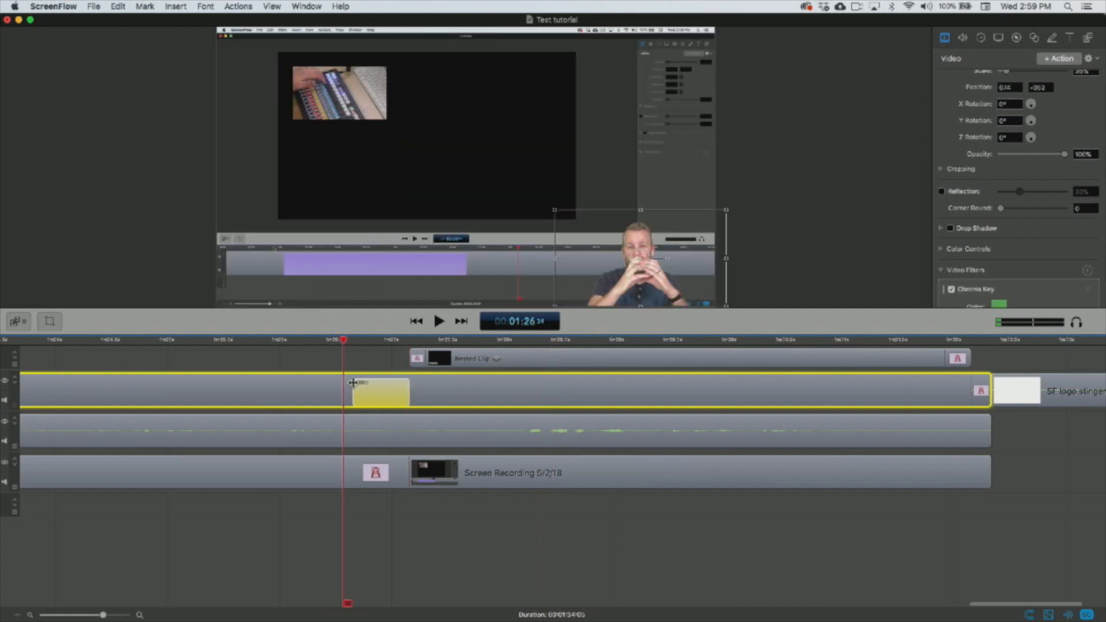
click(352, 385)
drag(353, 386, 344, 386)
click(754, 531)
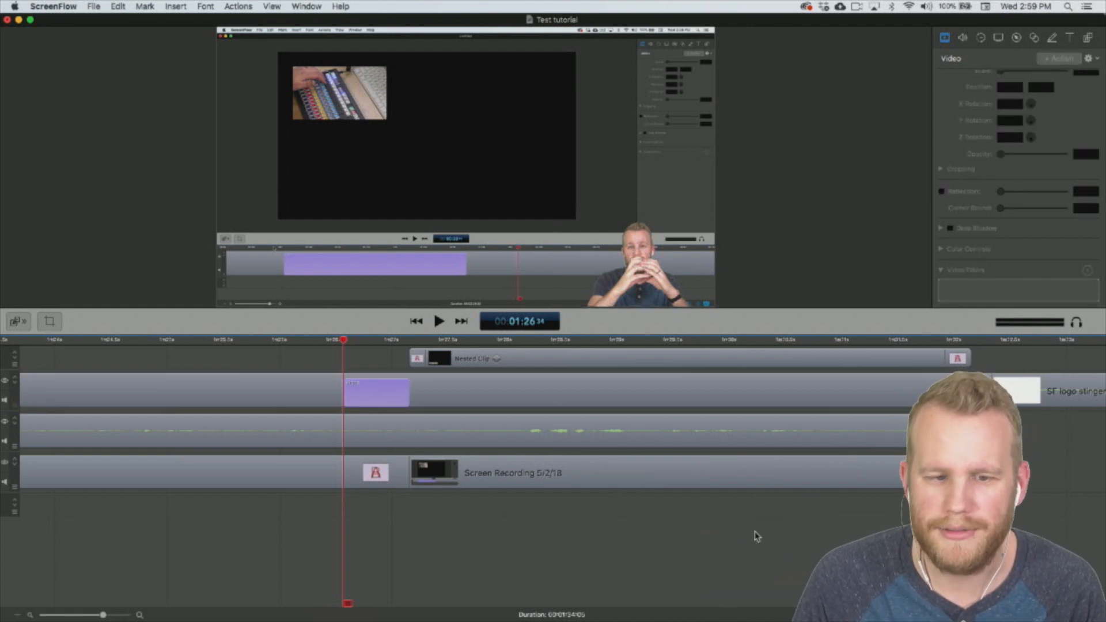
key(space)
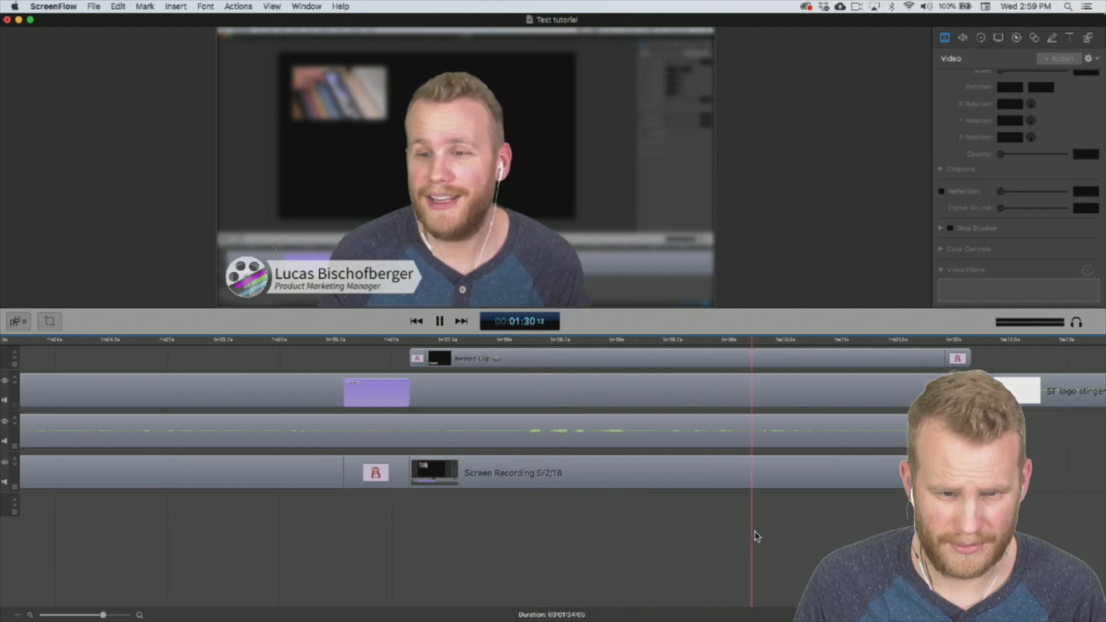
key(space)
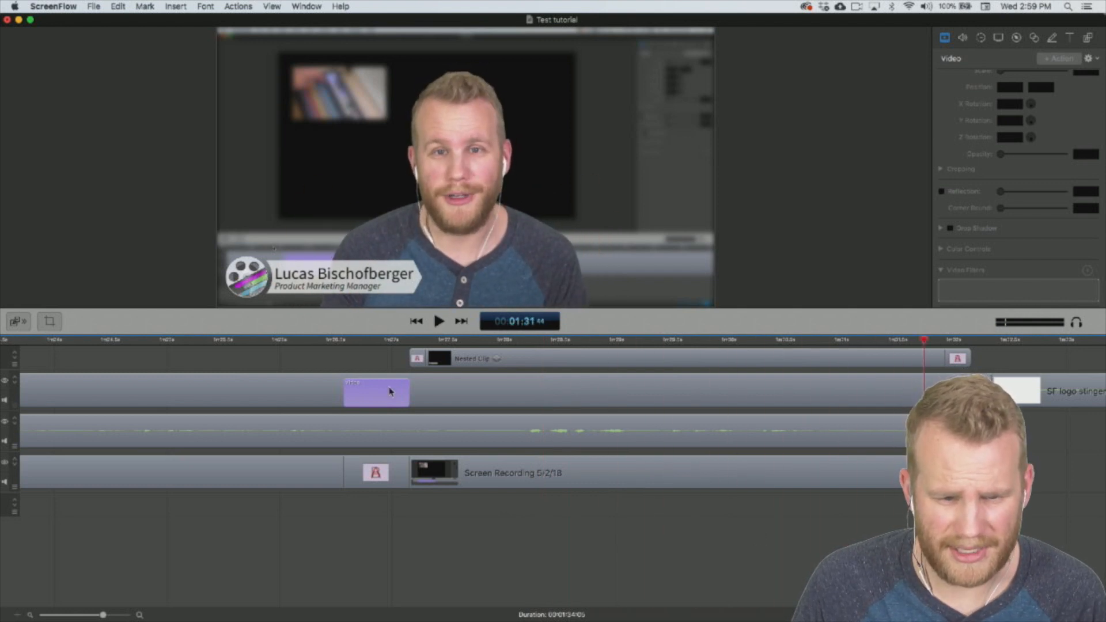
Enlarge the webcam presenter slightly at the end of the action at 00:01:27;09 and preview the ending through the closing logo.
click(390, 393)
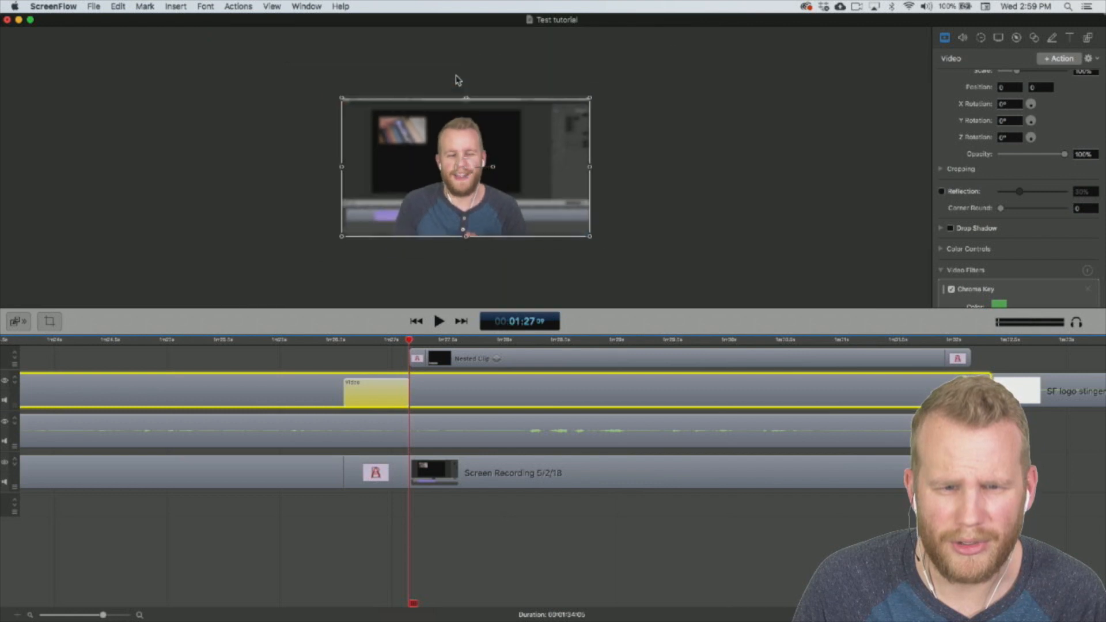
drag(465, 99, 467, 84)
click(339, 341)
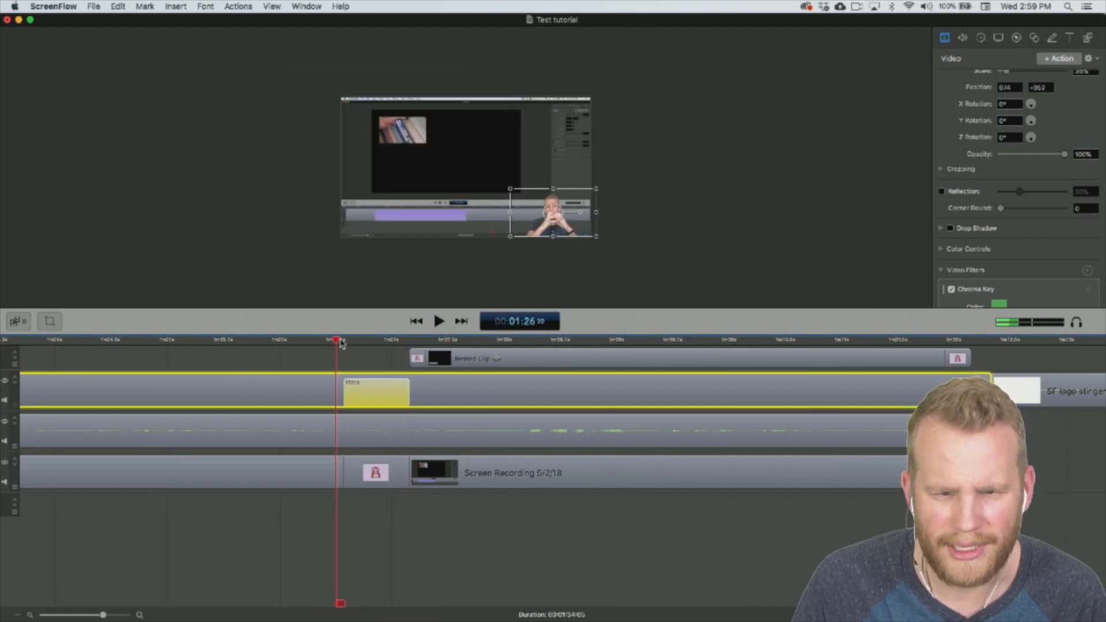
click(572, 570)
key(space)
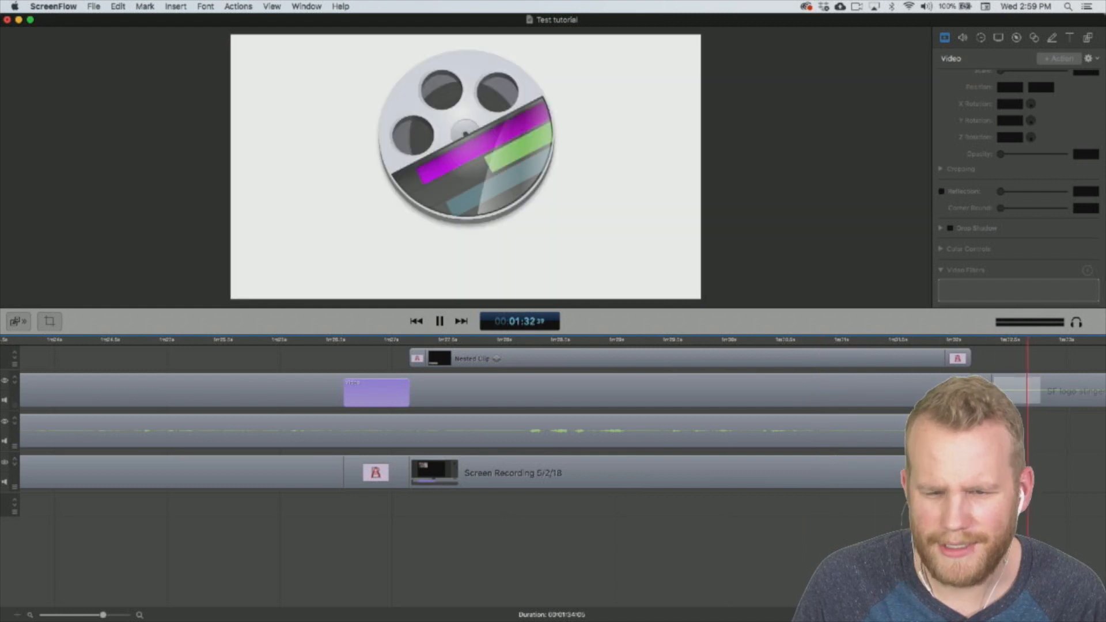
key(space)
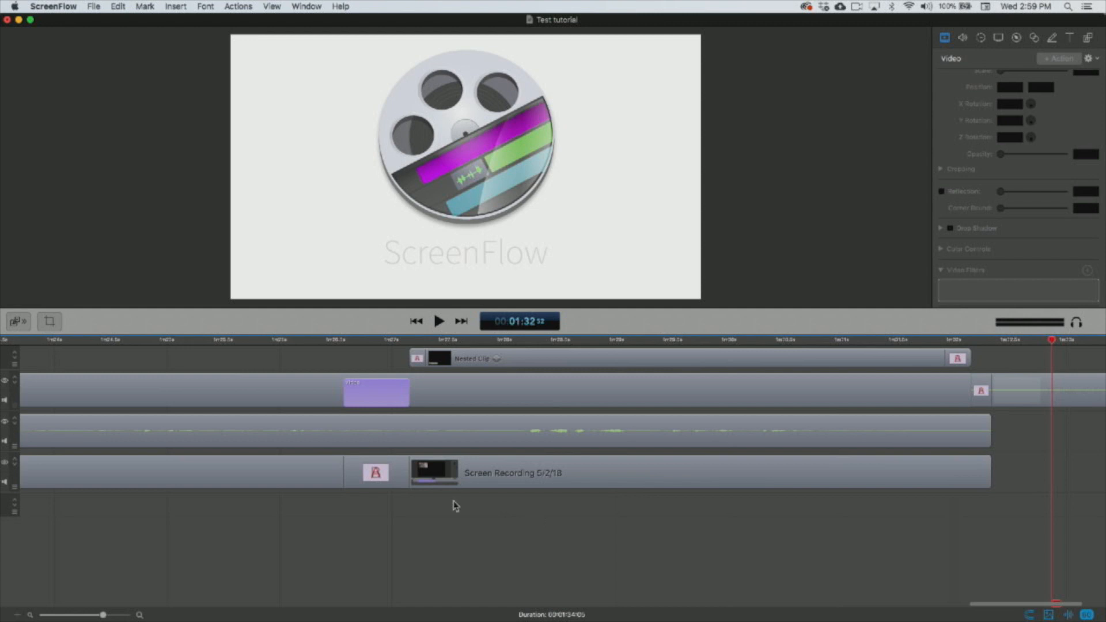
Play the project from its beginning and enlarge the canvas area by shrinking the timeline's height.
click(415, 321)
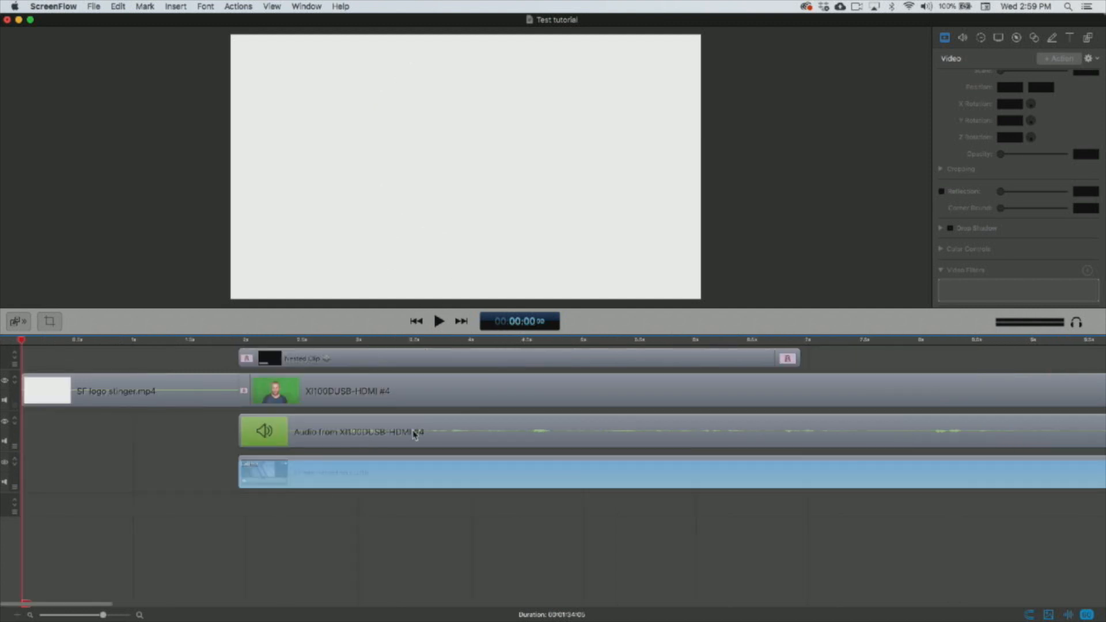
key(space)
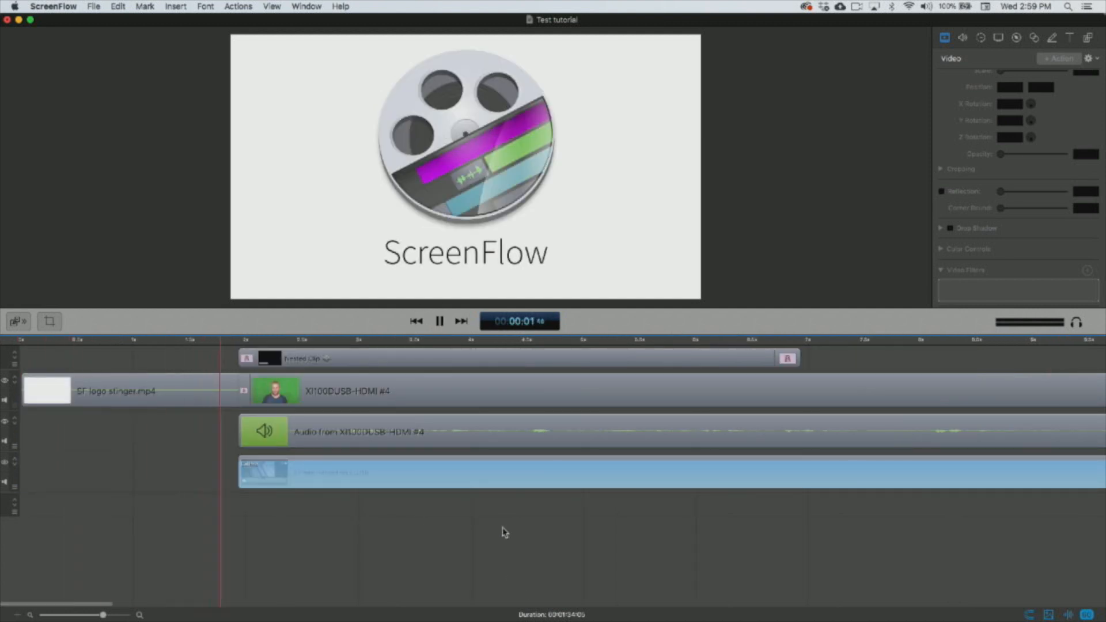
drag(593, 323, 598, 415)
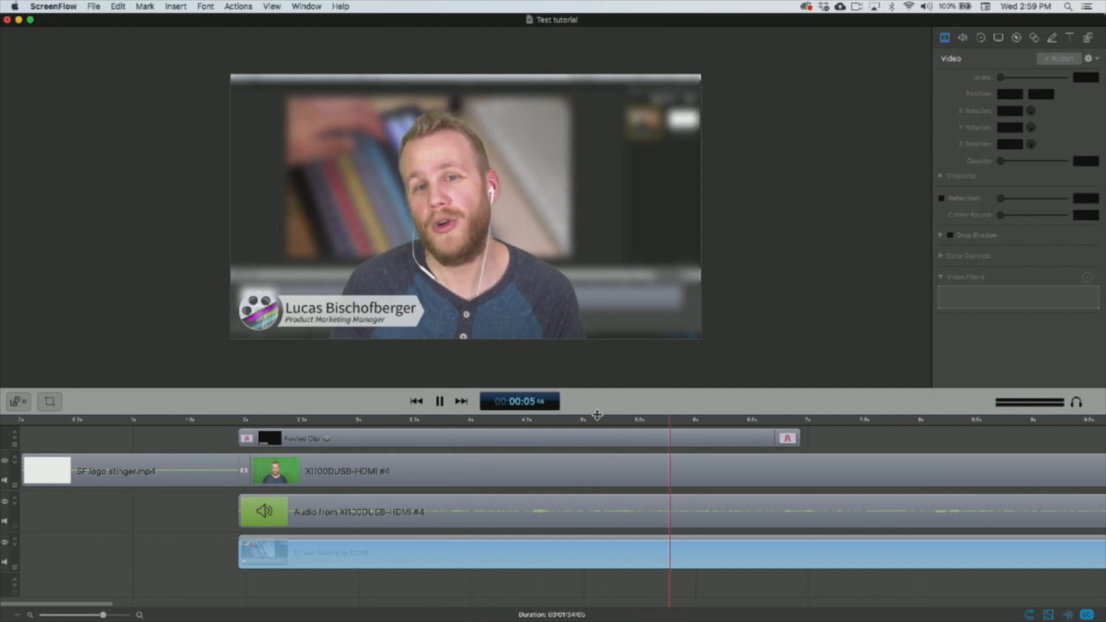
key(space)
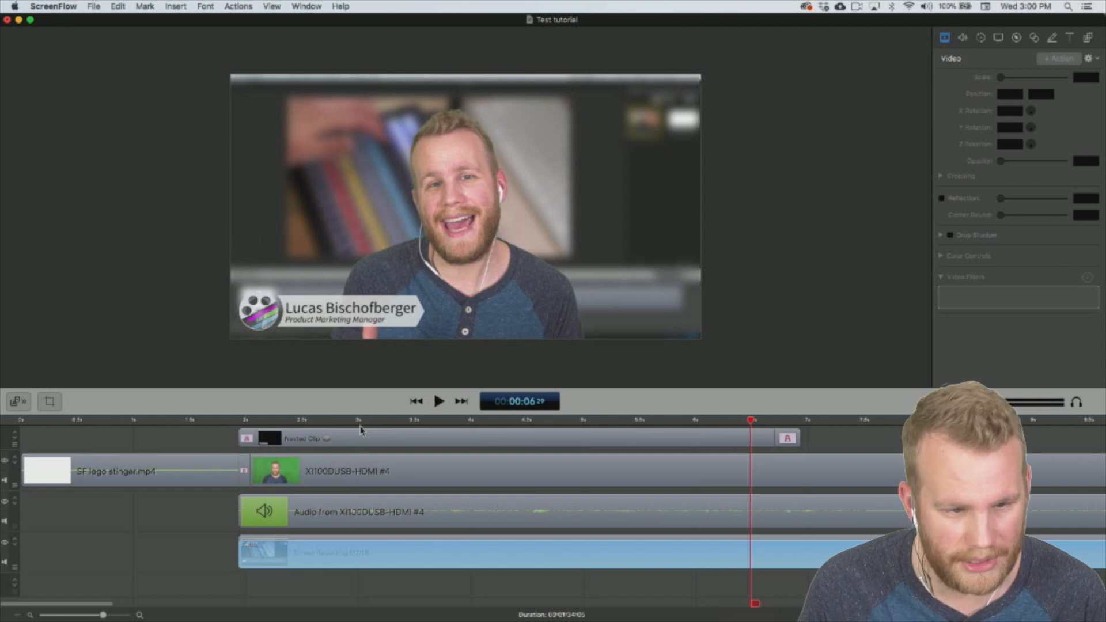
Nudge the separate webcam audio clip a few frames later and return it to its original start.
click(186, 423)
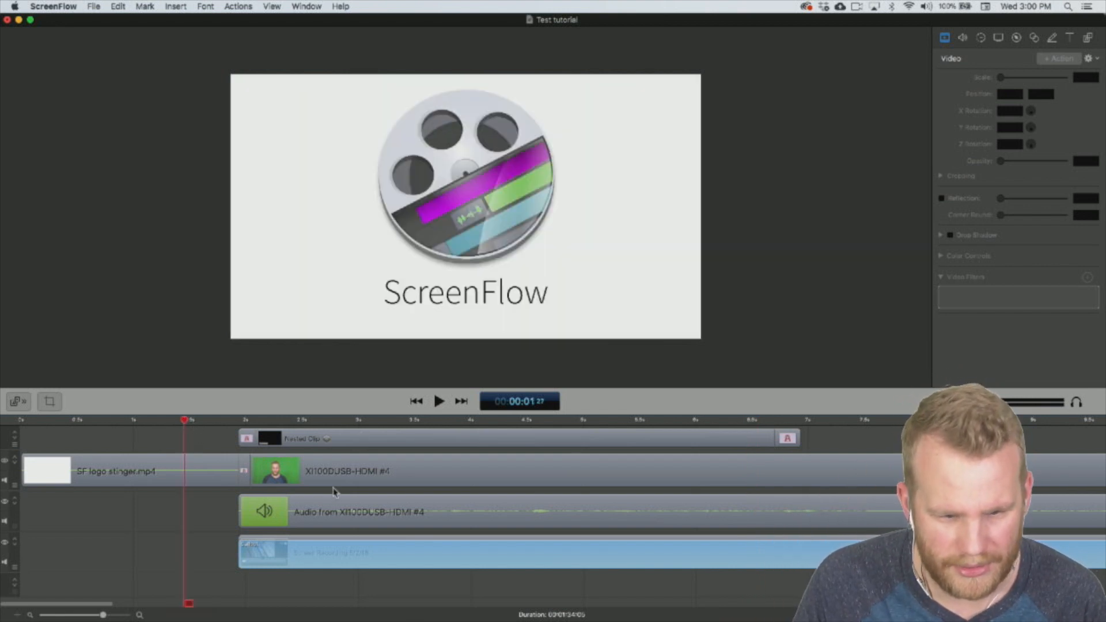
click(333, 510)
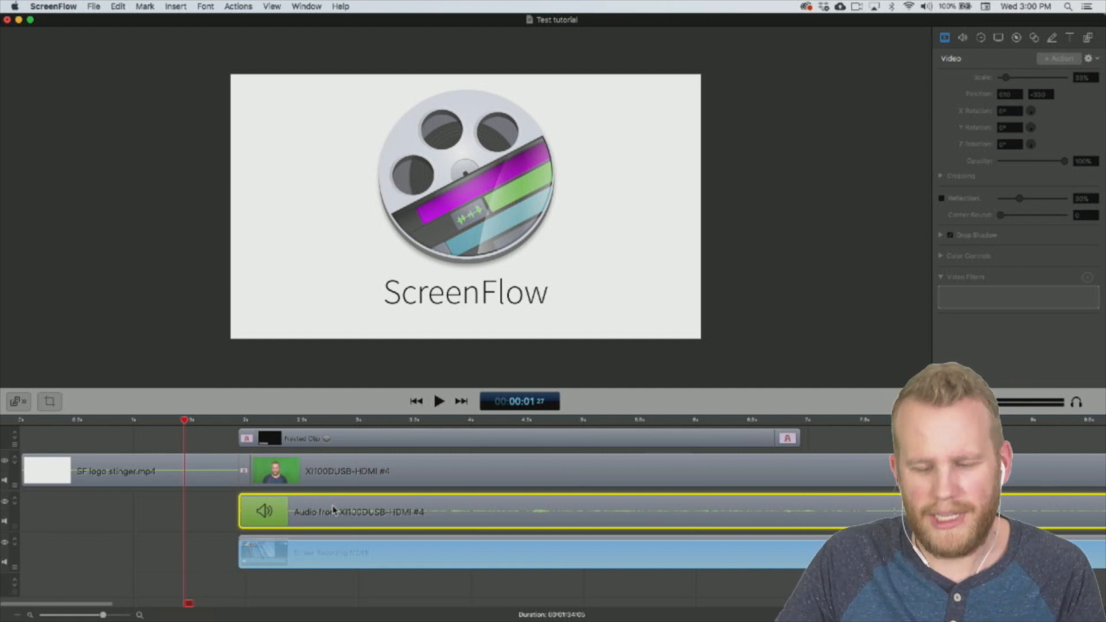
key(alt+Right)
key(alt+Right)
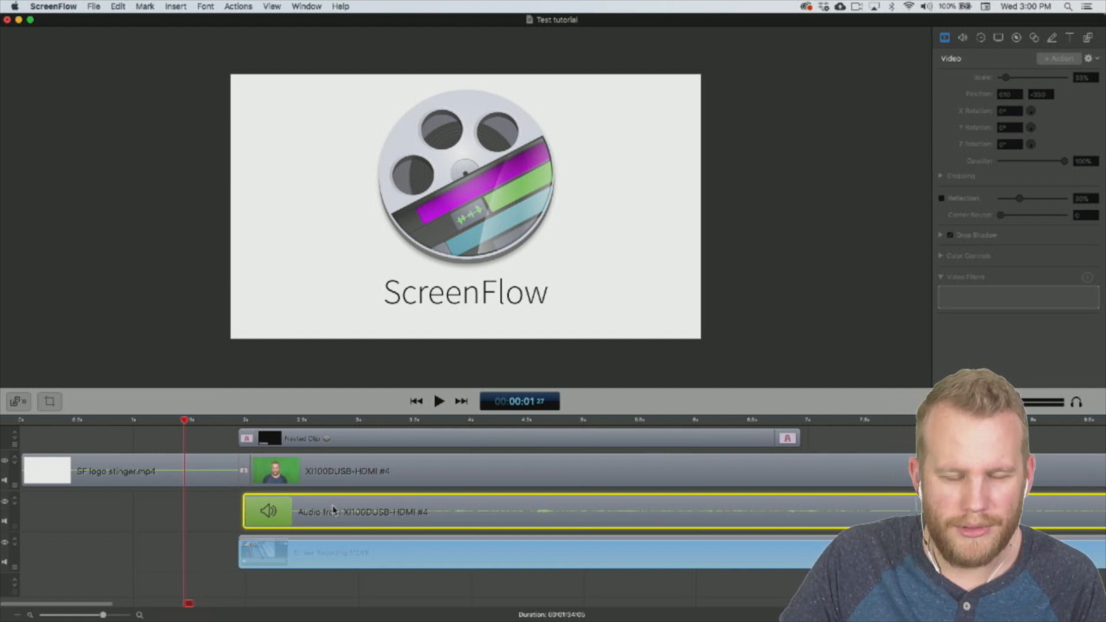
key(alt+Right)
key(alt+Right)
key(alt+Right)
key(alt+Right)
key(alt+Right)
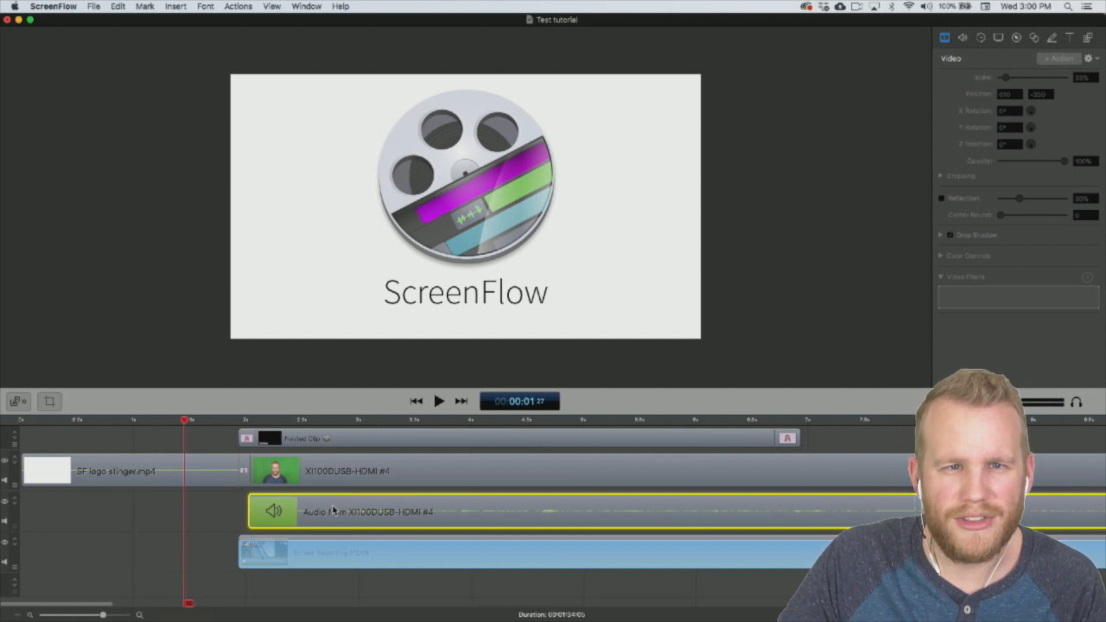
key(alt+Left)
key(alt+Left)
key(alt+Left)
key(alt+Left)
key(alt+Left)
key(alt+Left)
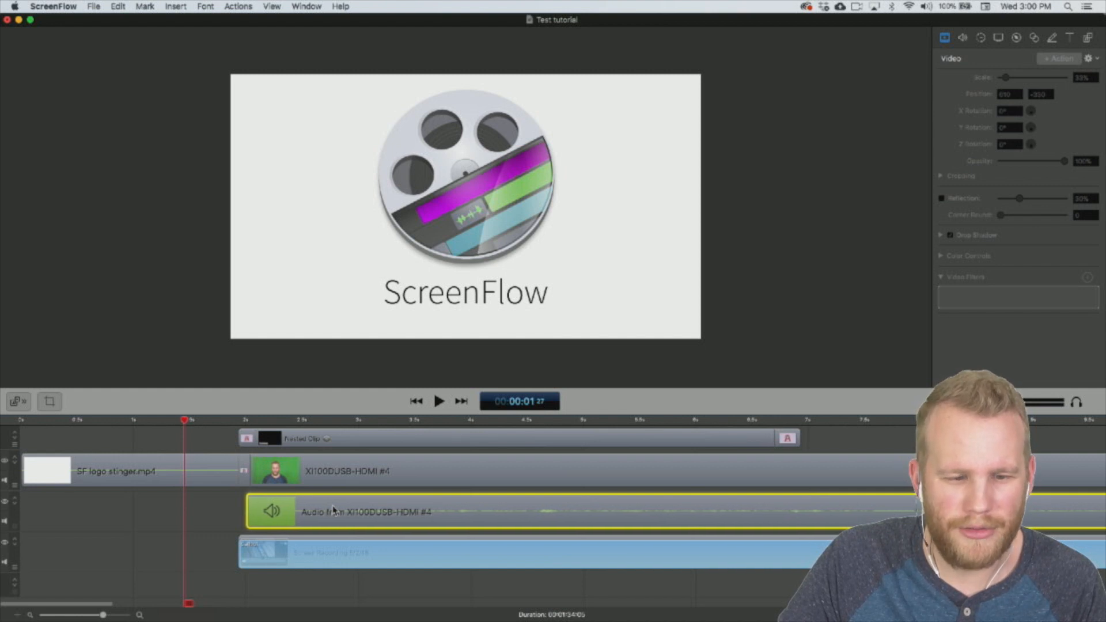
key(alt+Left)
key(alt+Left)
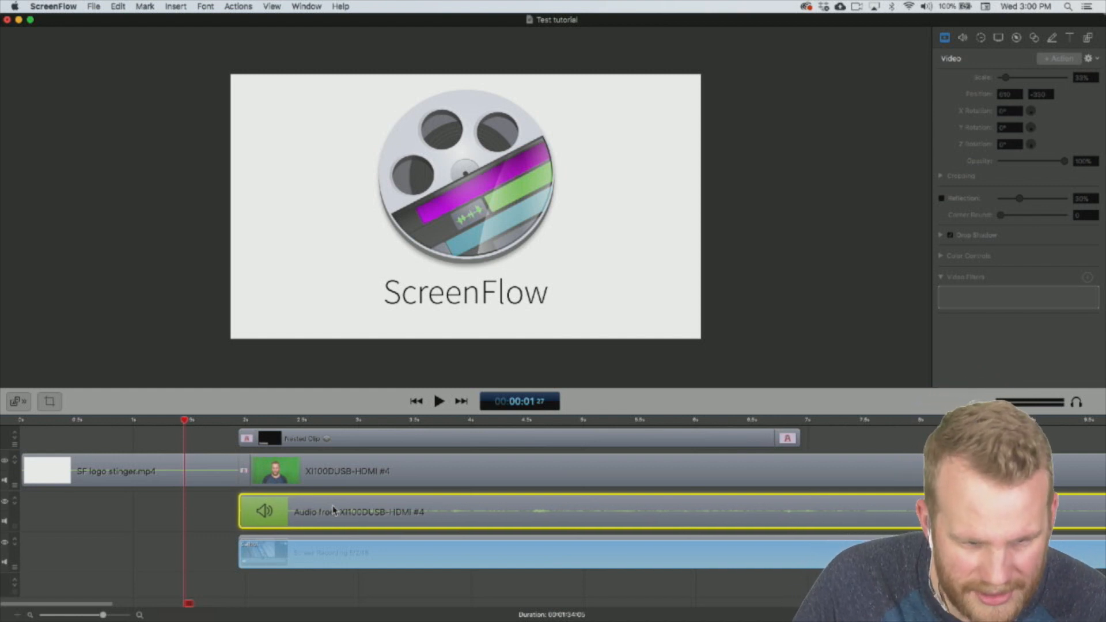
Play the opening from 00:00:01;27 and replay it from just before the webcam clip to check its audio sync.
click(183, 551)
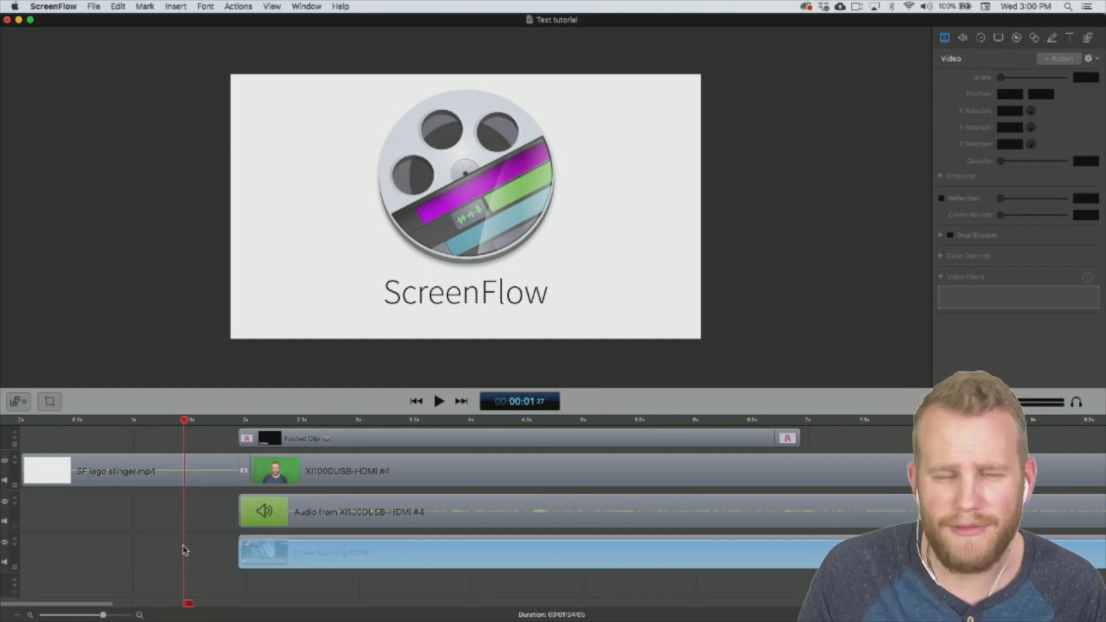
key(space)
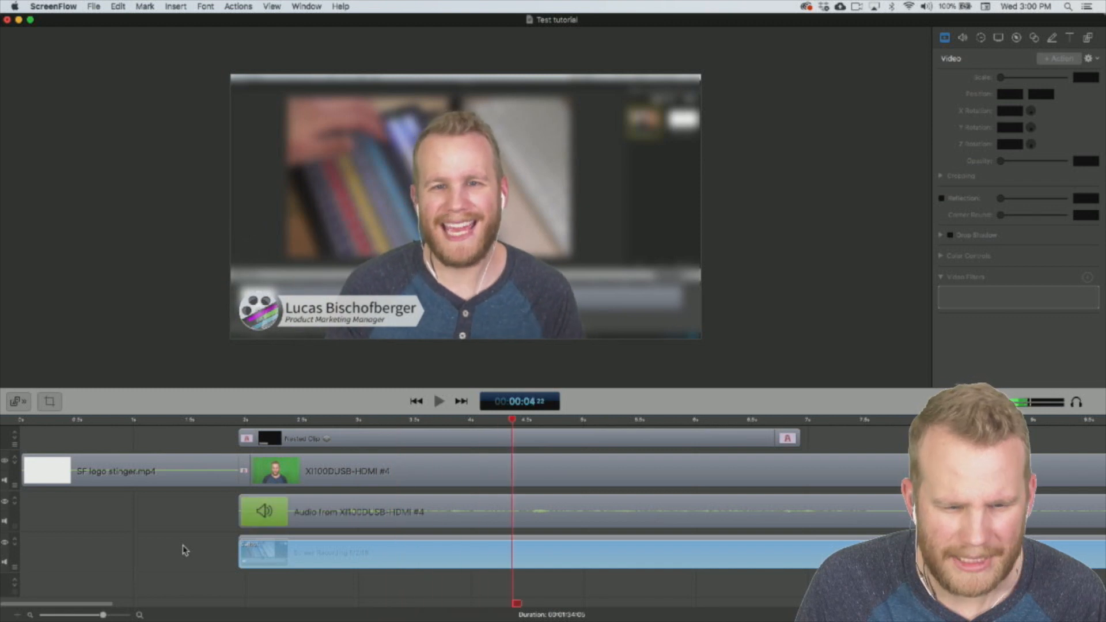
key(space)
click(229, 433)
key(space)
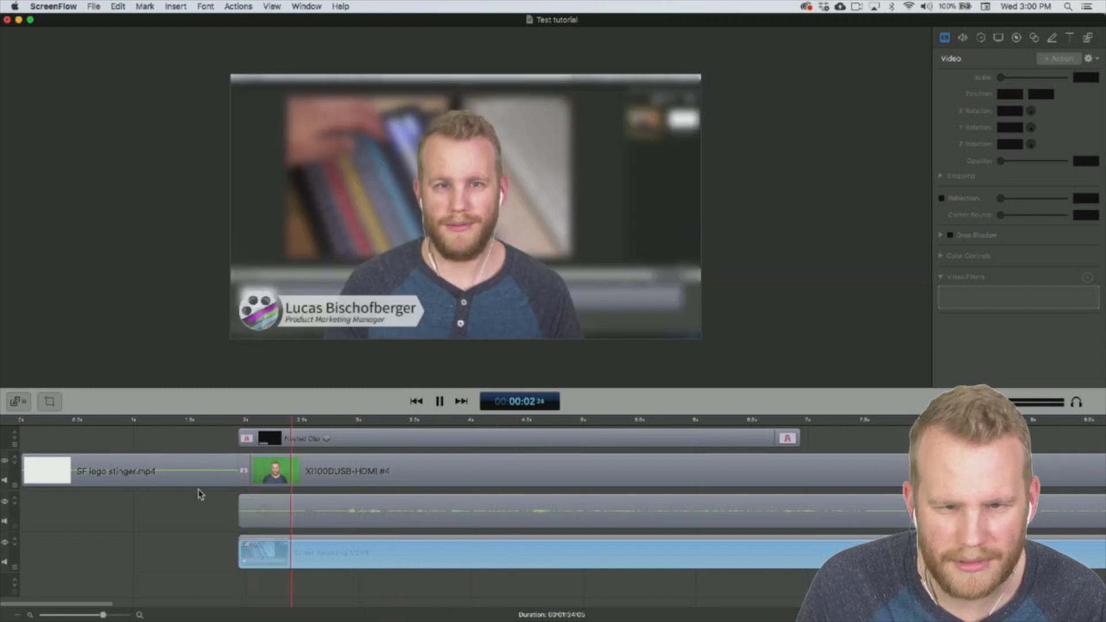
key(space)
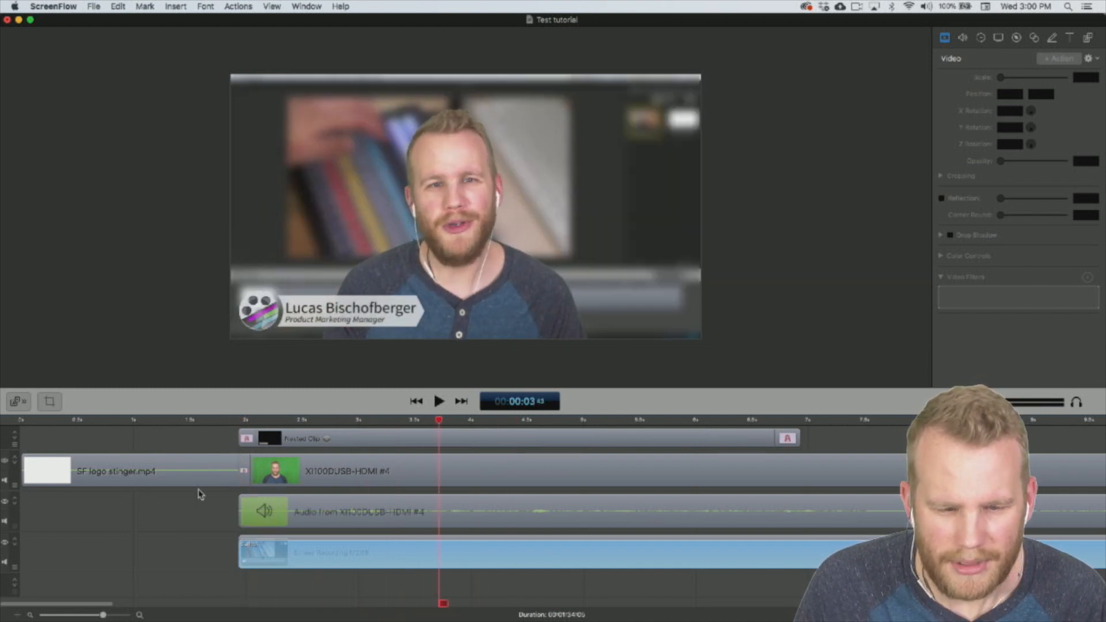
Shift the webcam audio clip slightly earlier than the webcam video and replay the opening to check the sync.
click(265, 511)
drag(265, 511, 260, 511)
click(224, 425)
key(space)
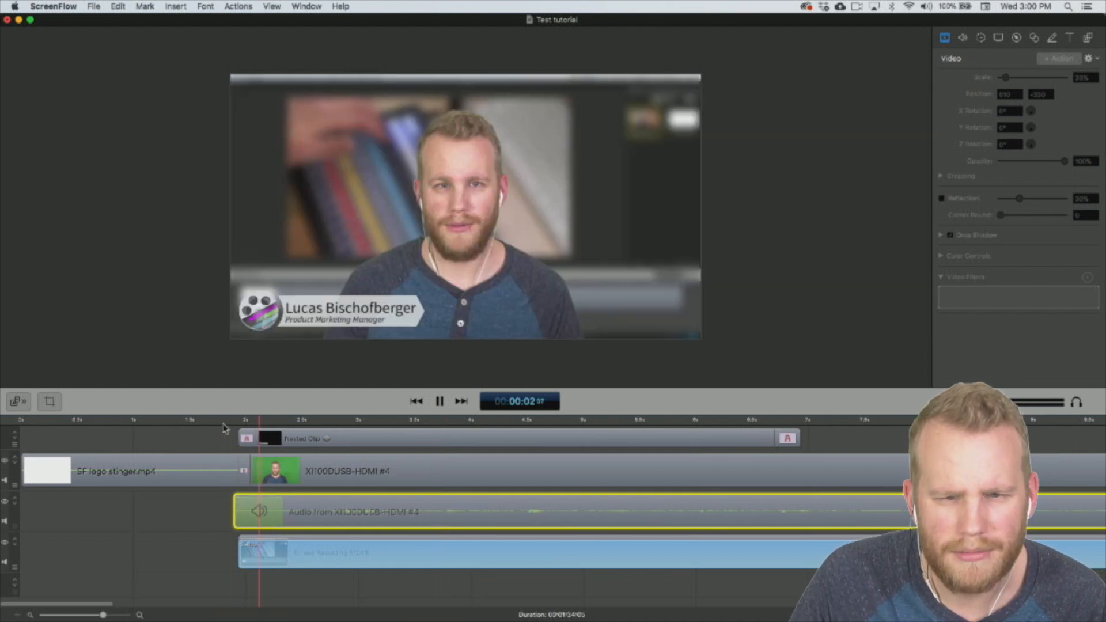
key(space)
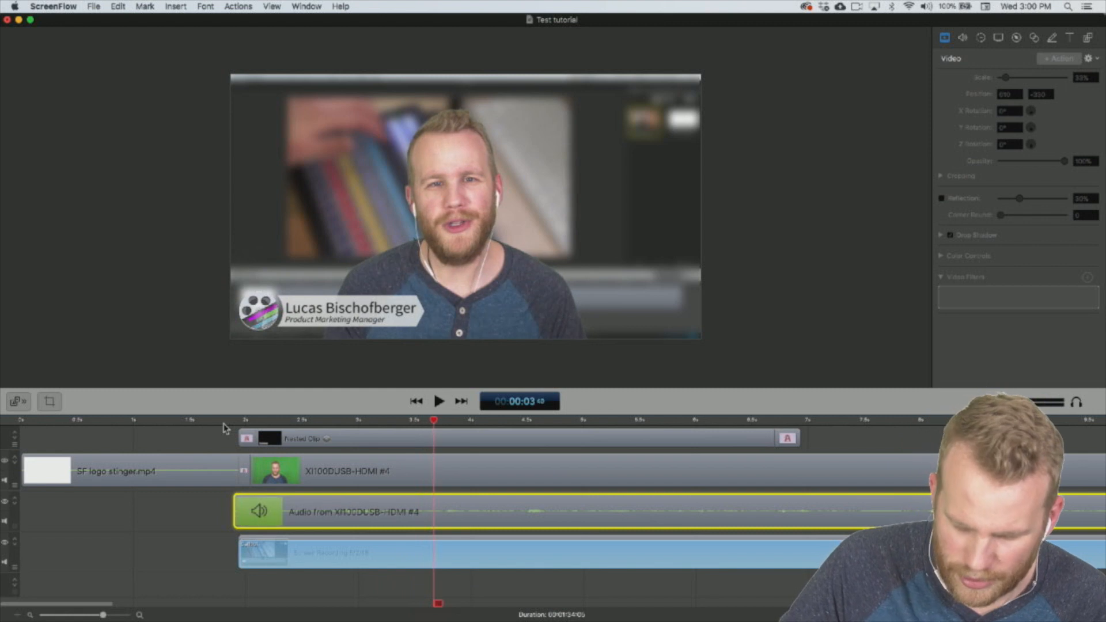
Nudge the webcam audio clip six frames later and replay from 00:00:01;44 to check the sync.
key(alt+Right)
key(alt+Right)
key(alt+Right)
key(alt+Right)
key(alt+Right)
key(alt+Right)
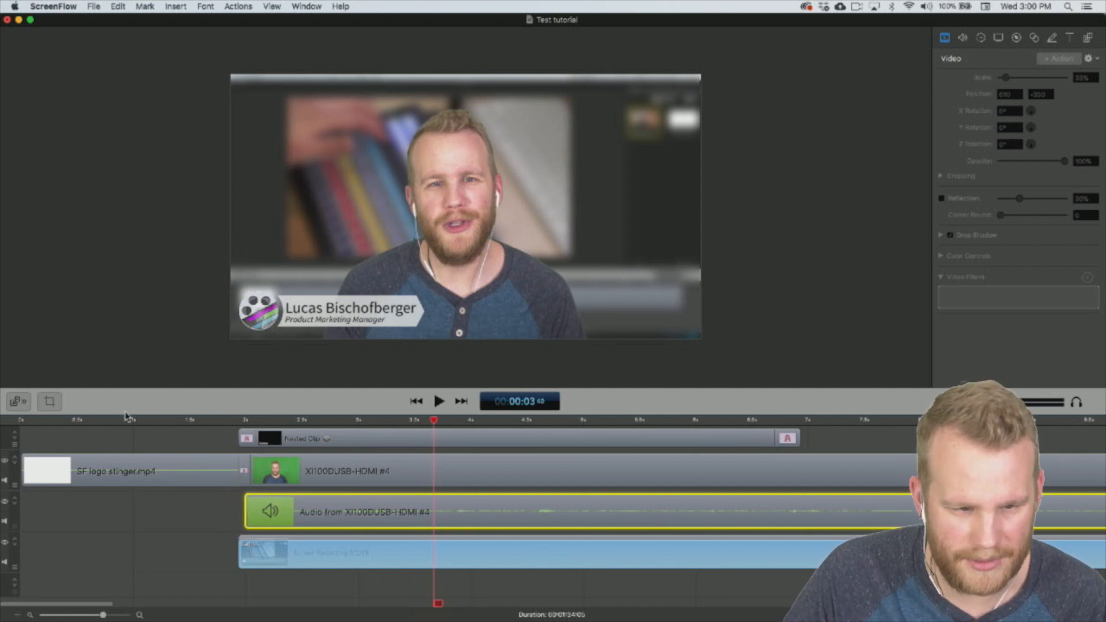
click(217, 426)
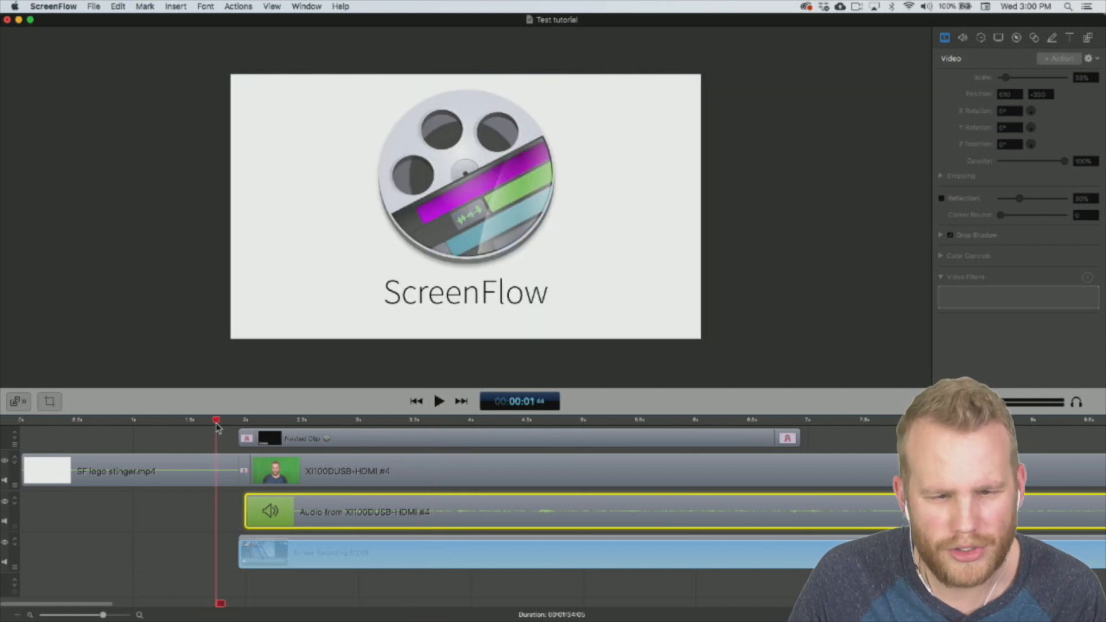
key(space)
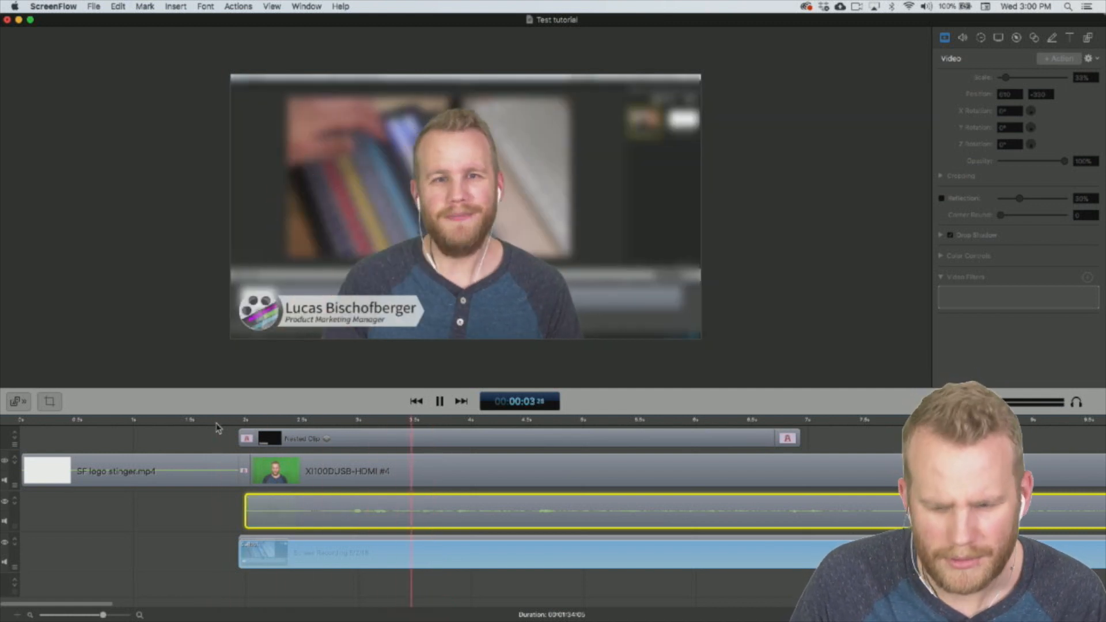
key(space)
Nudge the webcam audio clip another three frames later and replay the presenter's greeting.
key(alt+Right)
key(alt+Right)
key(alt+Right)
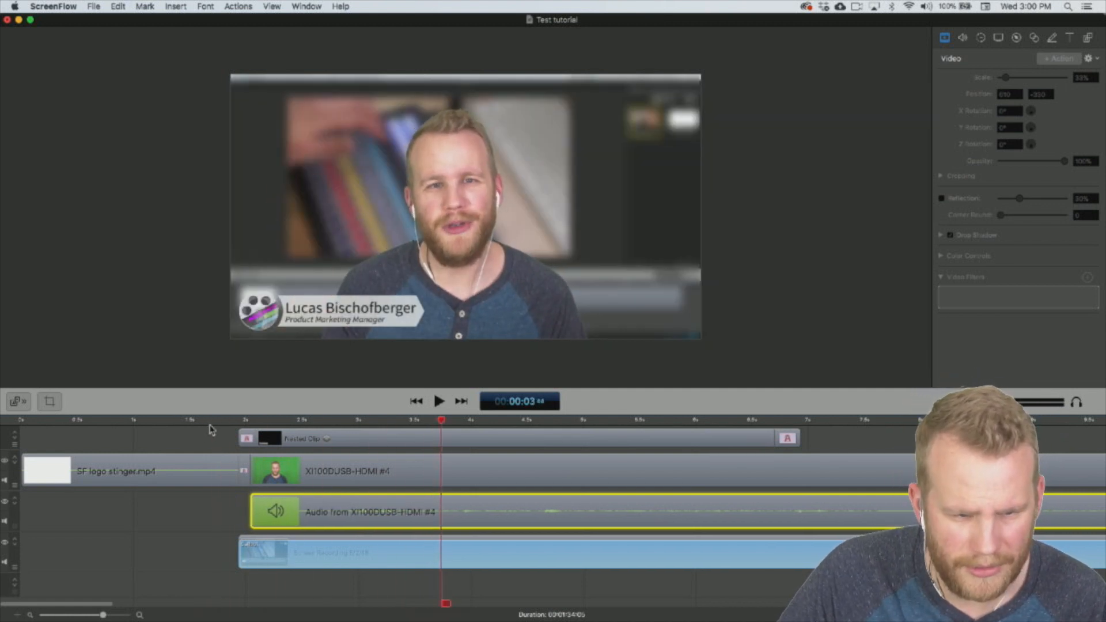
click(217, 427)
key(space)
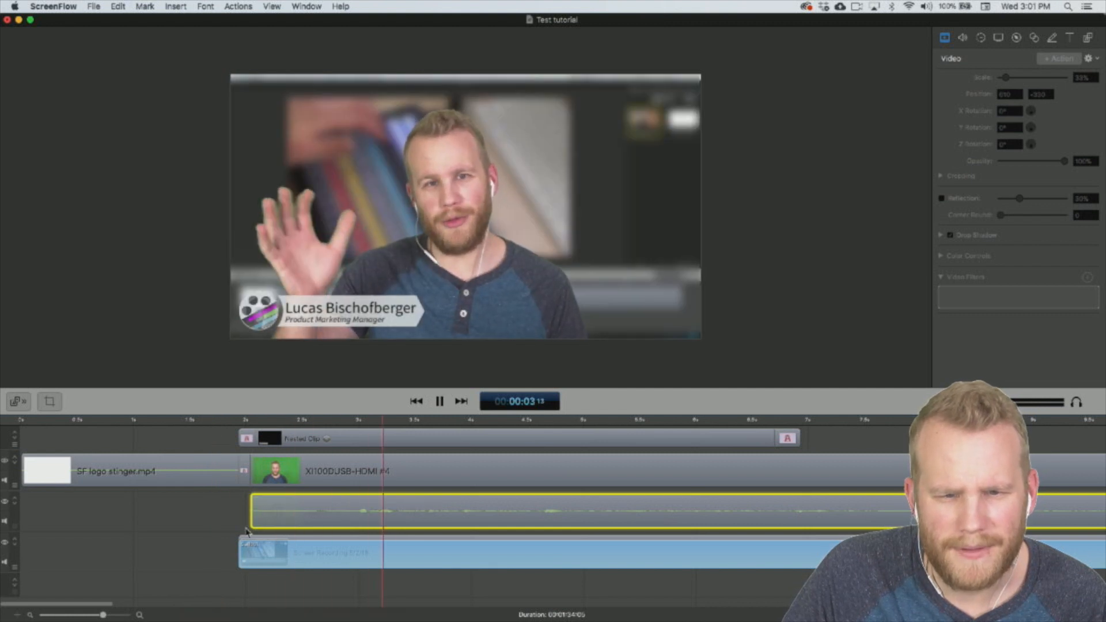
key(space)
Delay the webcam audio clip by two more frames and replay from just before the presenter appears.
key(alt+Right)
key(alt+Right)
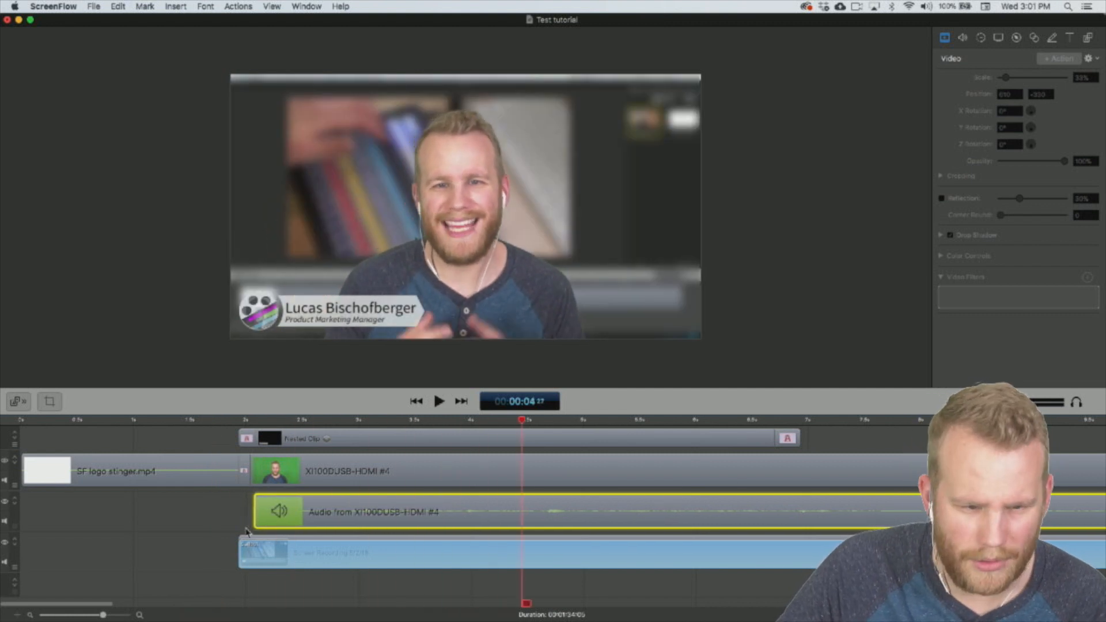
click(210, 420)
key(space)
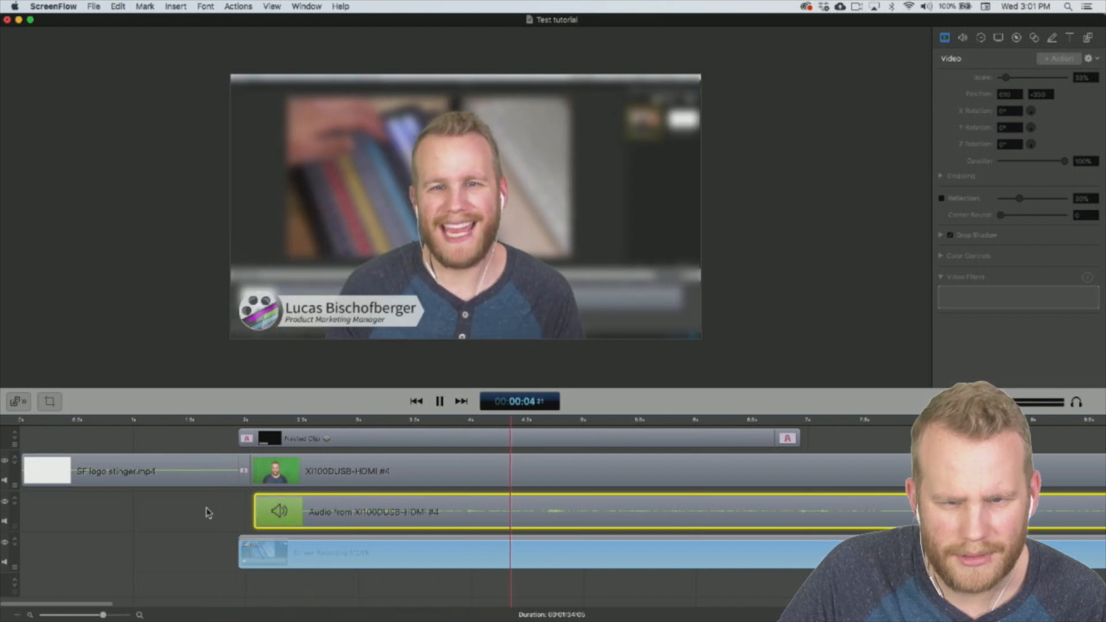
key(space)
Nudge the webcam audio clip two frames later and replay the greeting from just before the presenter appears.
key(alt+Right)
key(alt+Right)
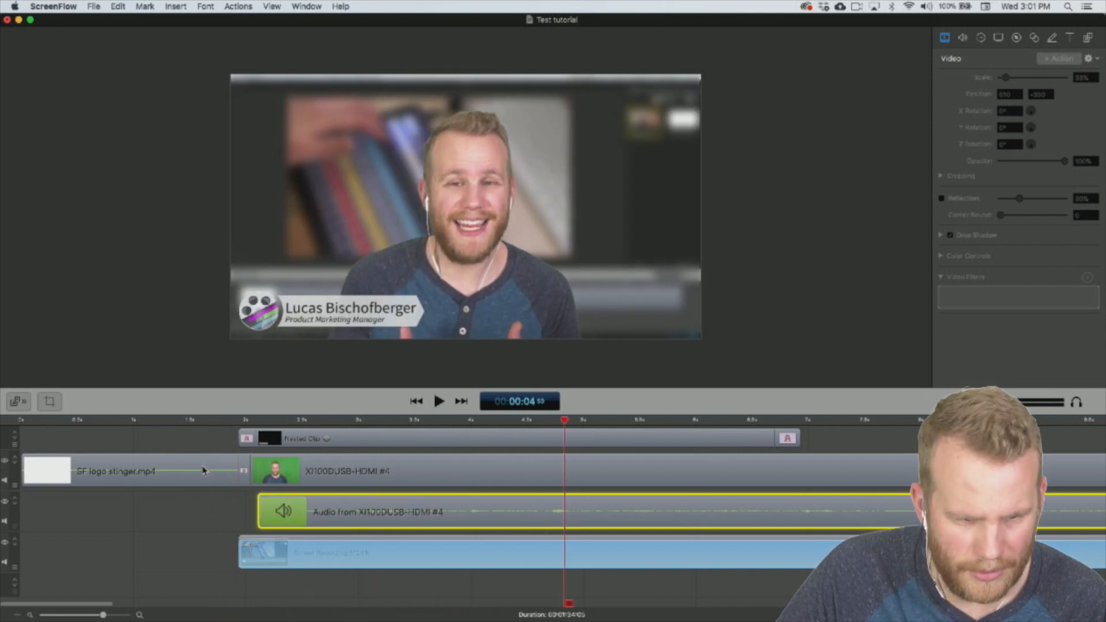
click(225, 421)
key(space)
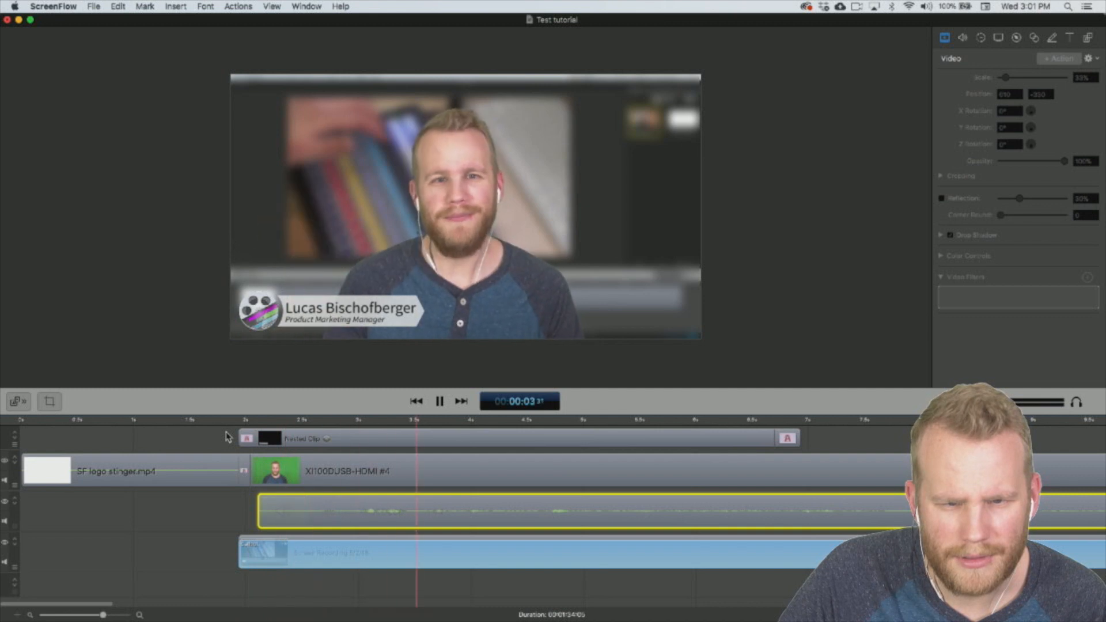
key(space)
Move the webcam audio clip another two frames later and replay from the end of the opening logo stinger.
key(alt+Right)
key(alt+Right)
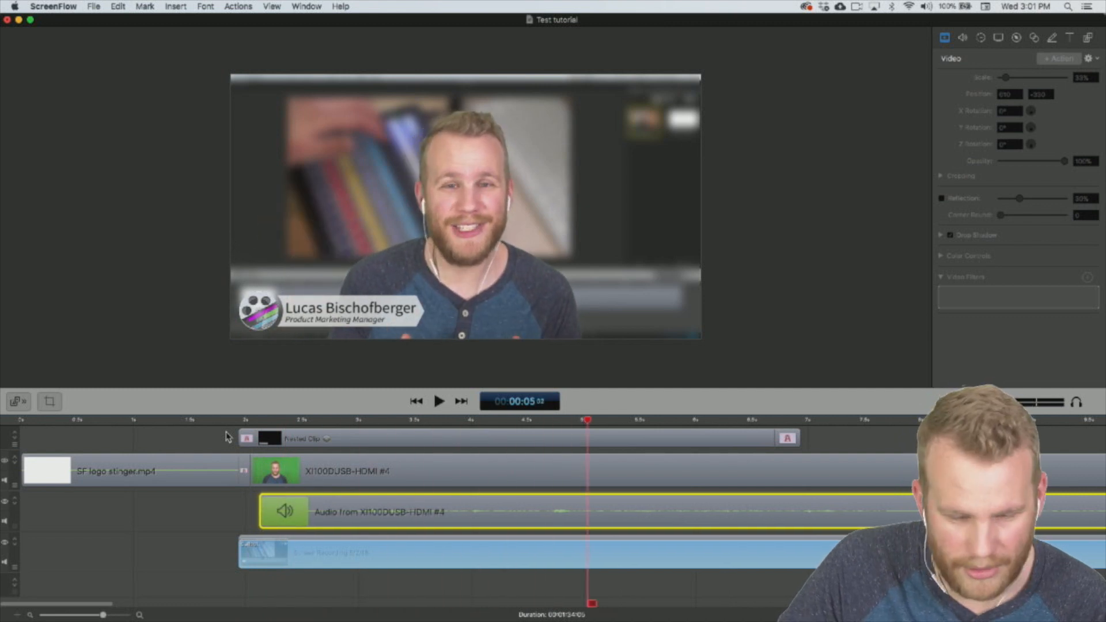
click(232, 421)
key(space)
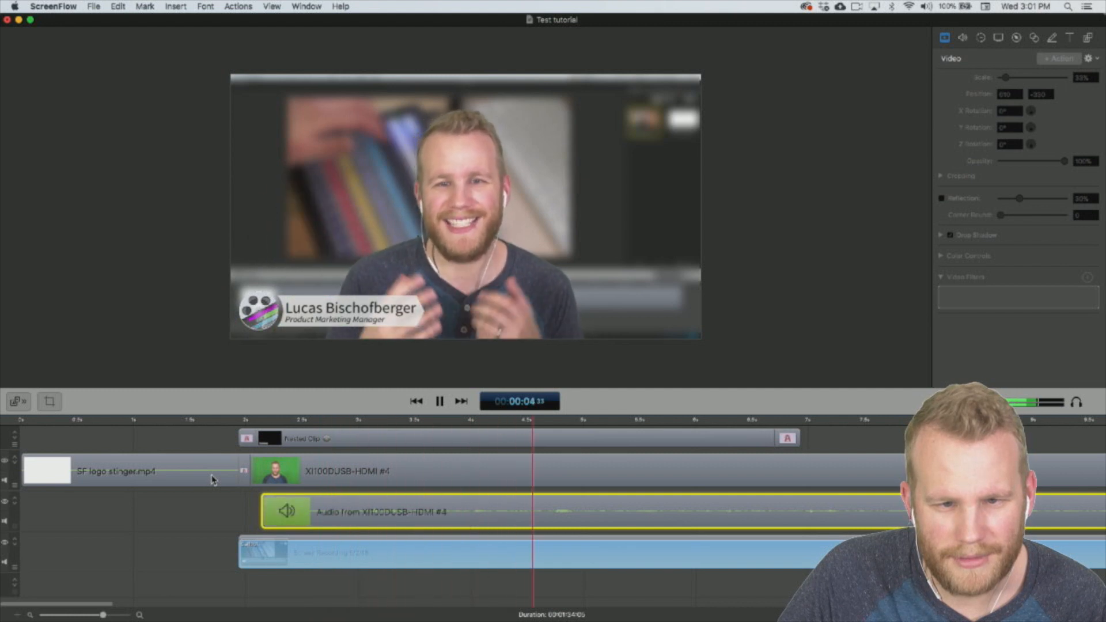
key(space)
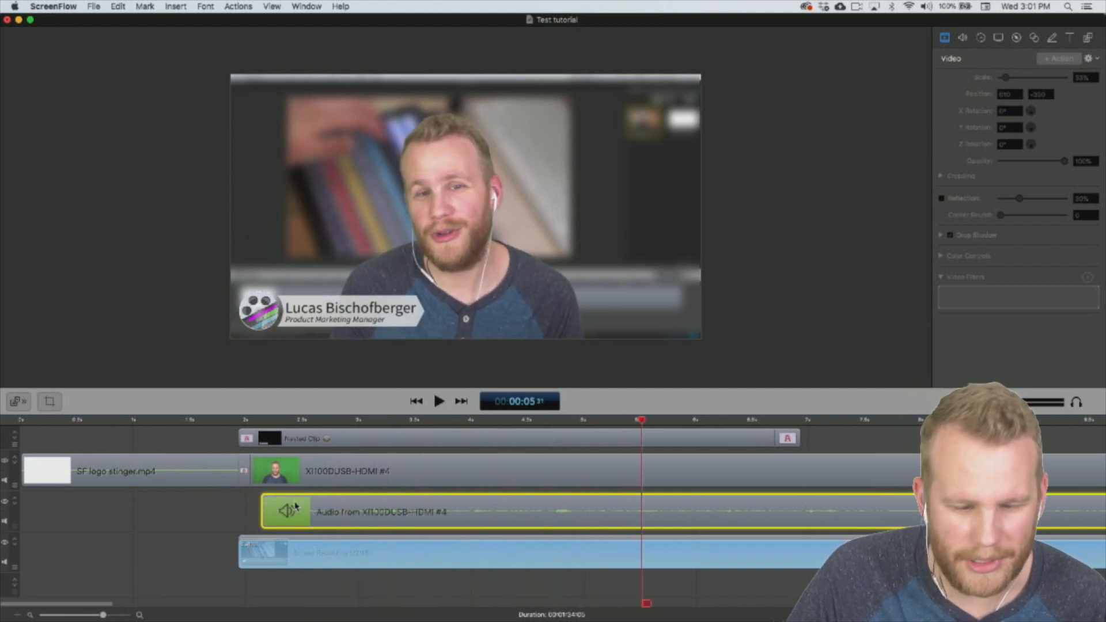
Delay the webcam audio clip by two further frames and replay the opening to check the lip sync.
key(alt+Right)
key(alt+Right)
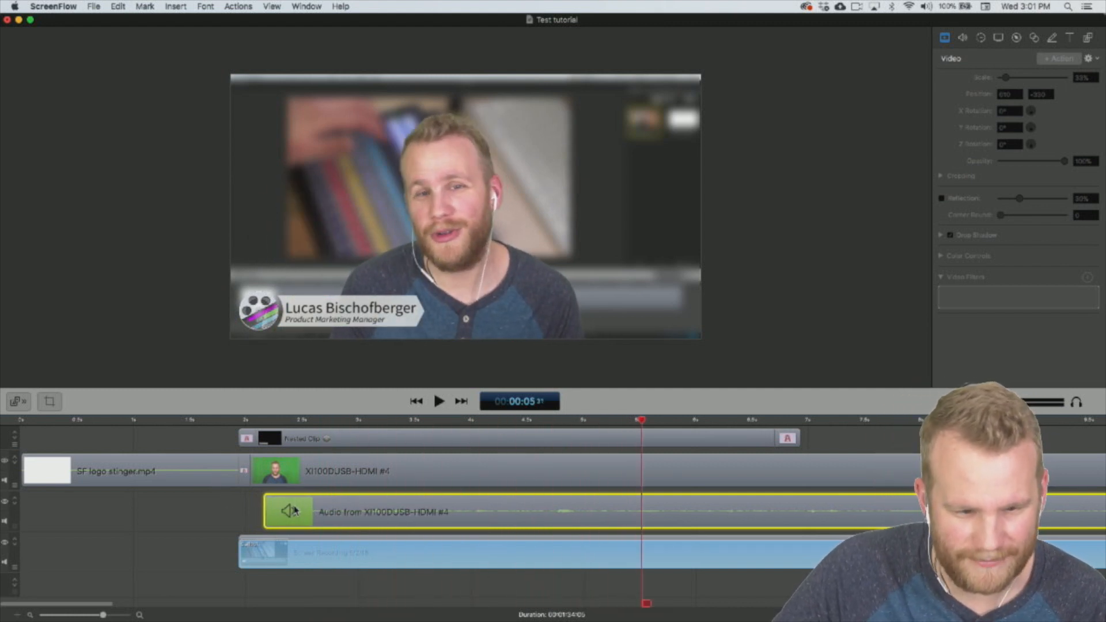
click(229, 422)
key(space)
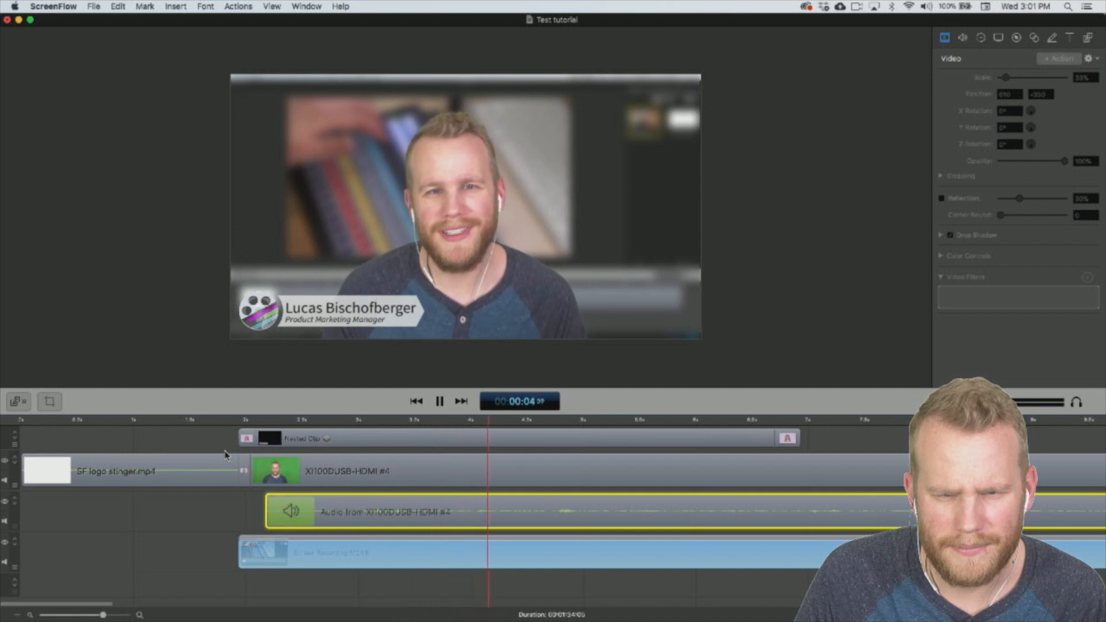
key(space)
Split the webcam audio clip where the screen recording ends at the closing logo stinger and delete the overhanging piece.
scroll(406, 464, right, 10)
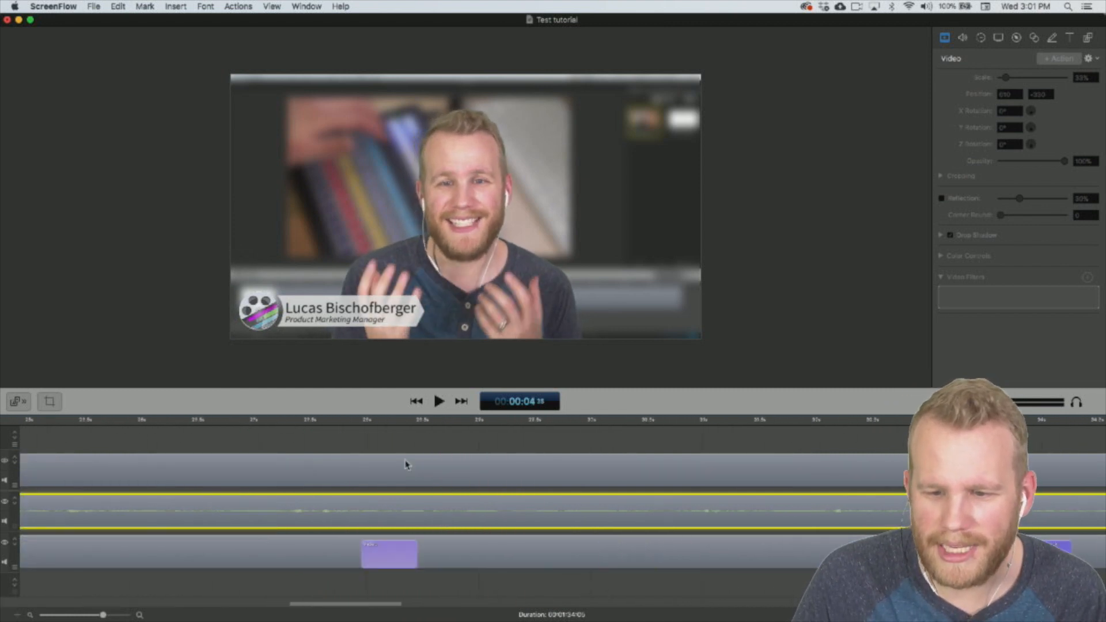
scroll(406, 465, right, 15)
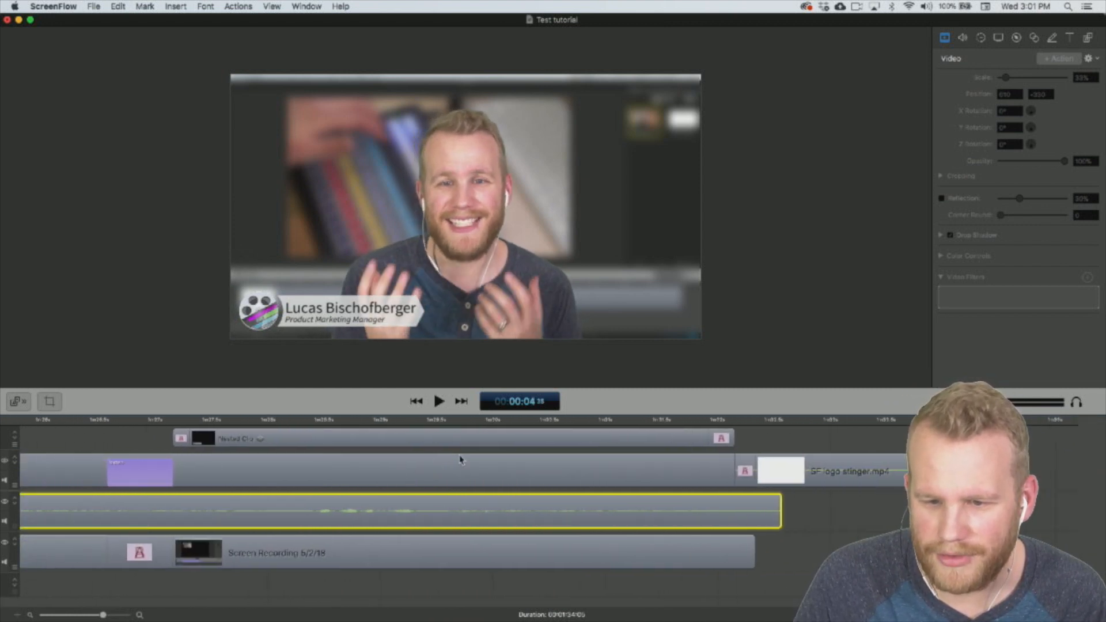
scroll(460, 459, left, 2)
click(767, 420)
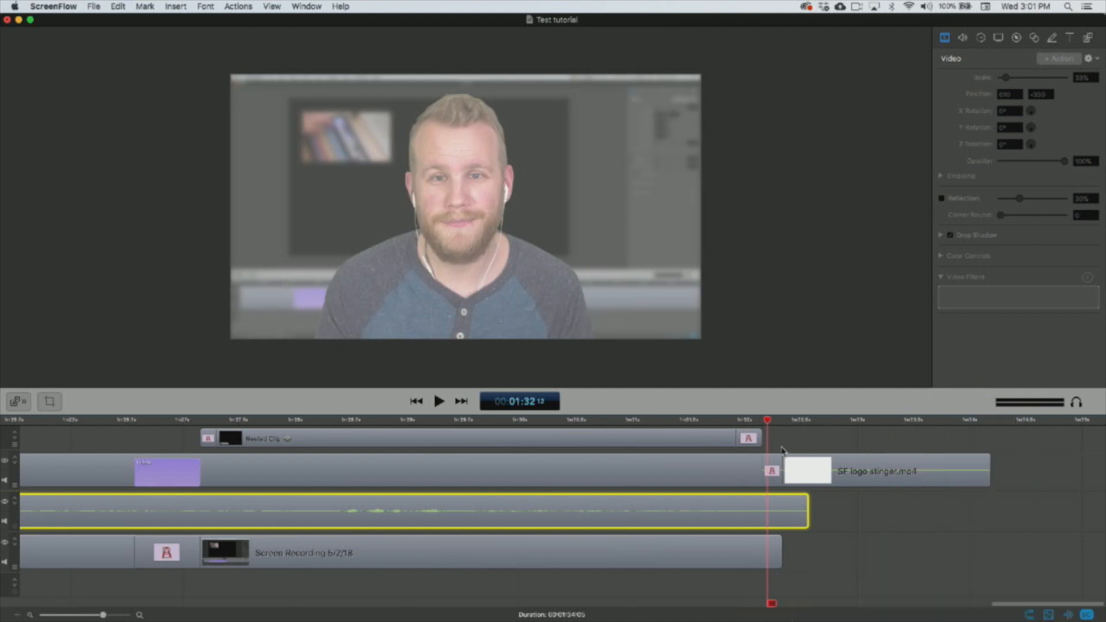
drag(768, 419, 782, 420)
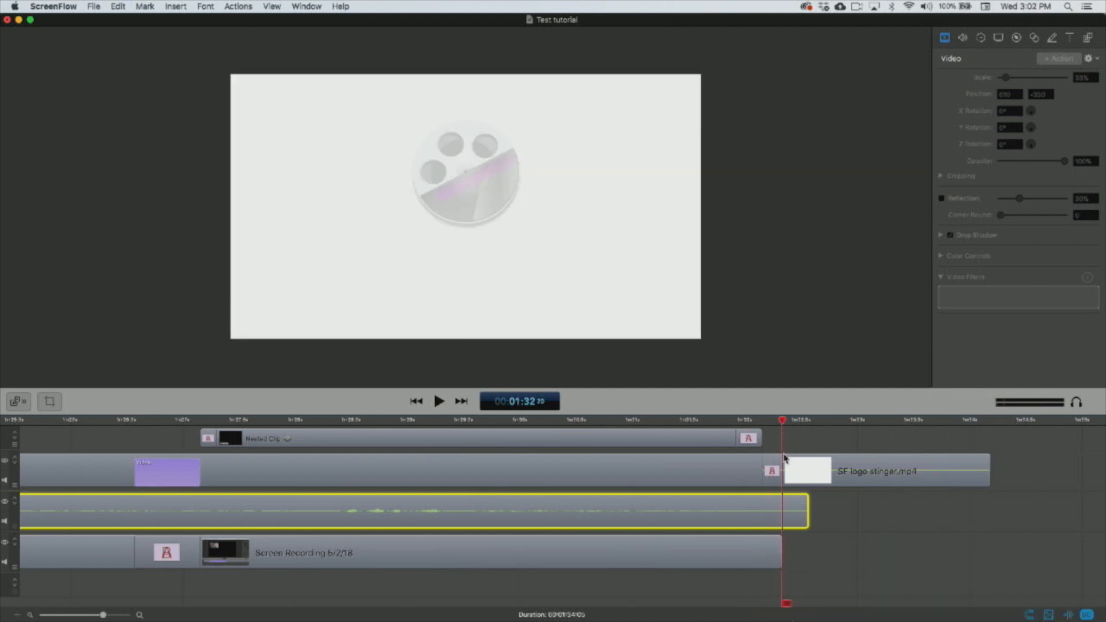
key(t)
click(795, 516)
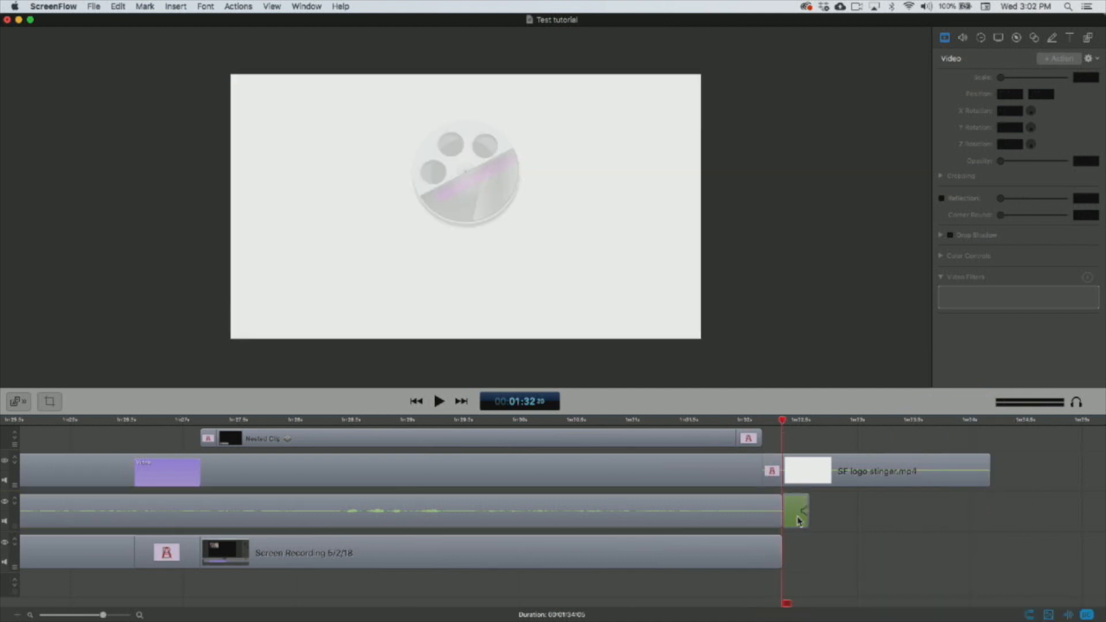
key(Delete)
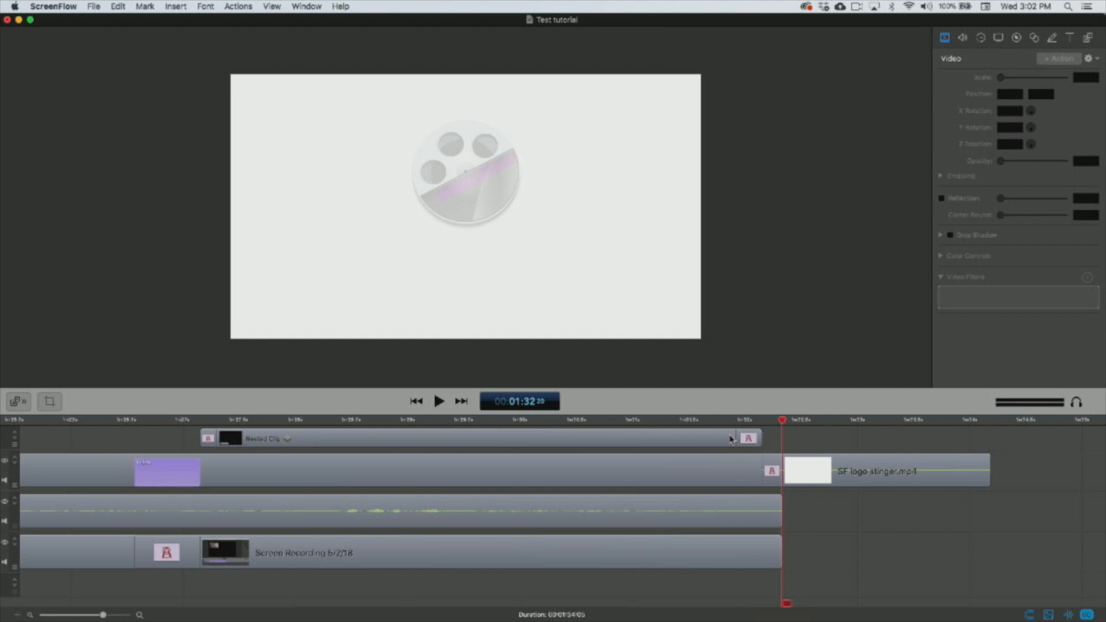
Move the closing nested lower-third clip later so it ends at the logo stinger's start, and play the ending.
drag(730, 439, 751, 440)
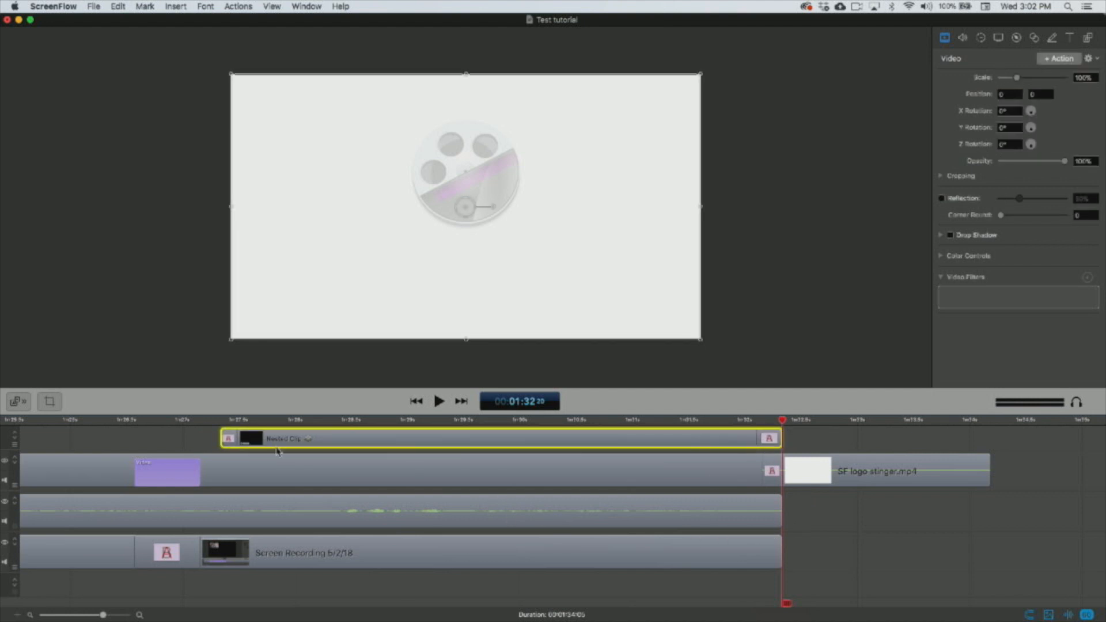
click(93, 420)
key(space)
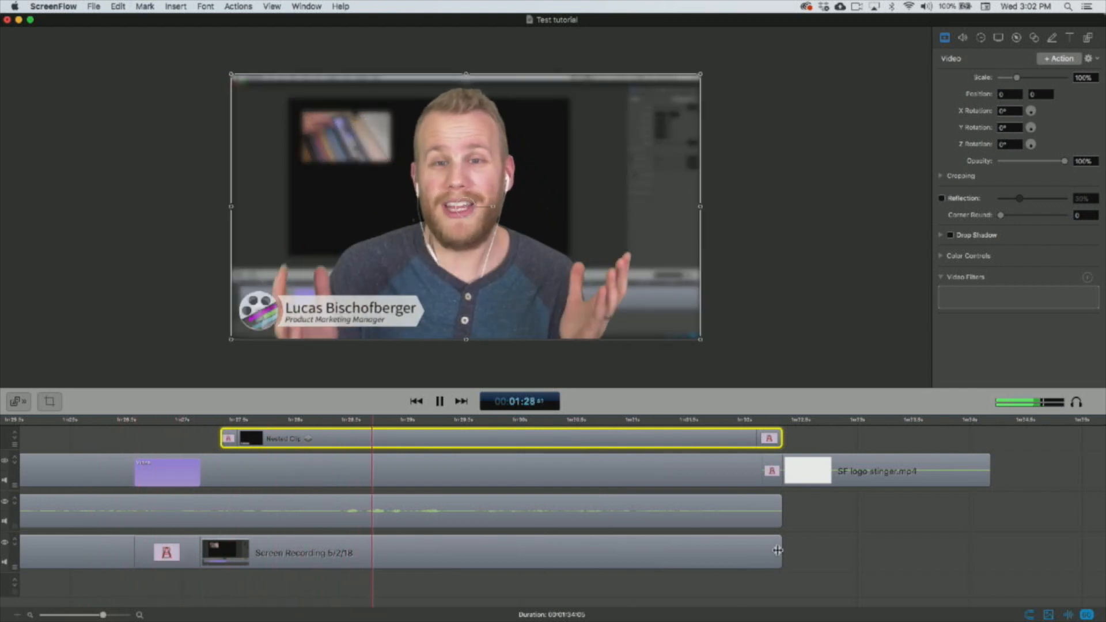
click(846, 555)
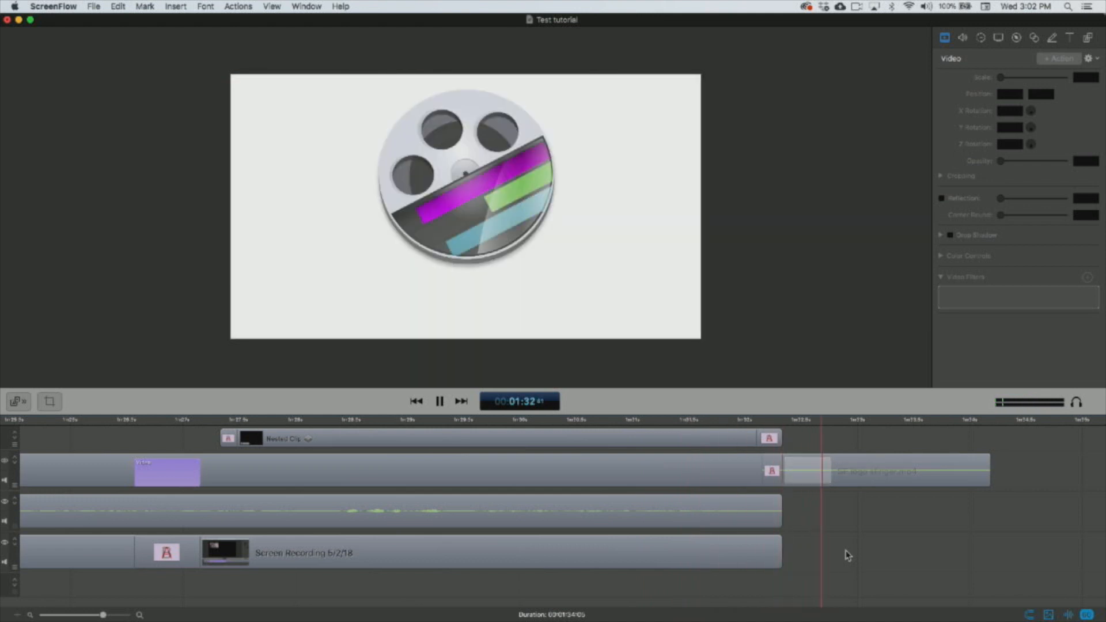
key(space)
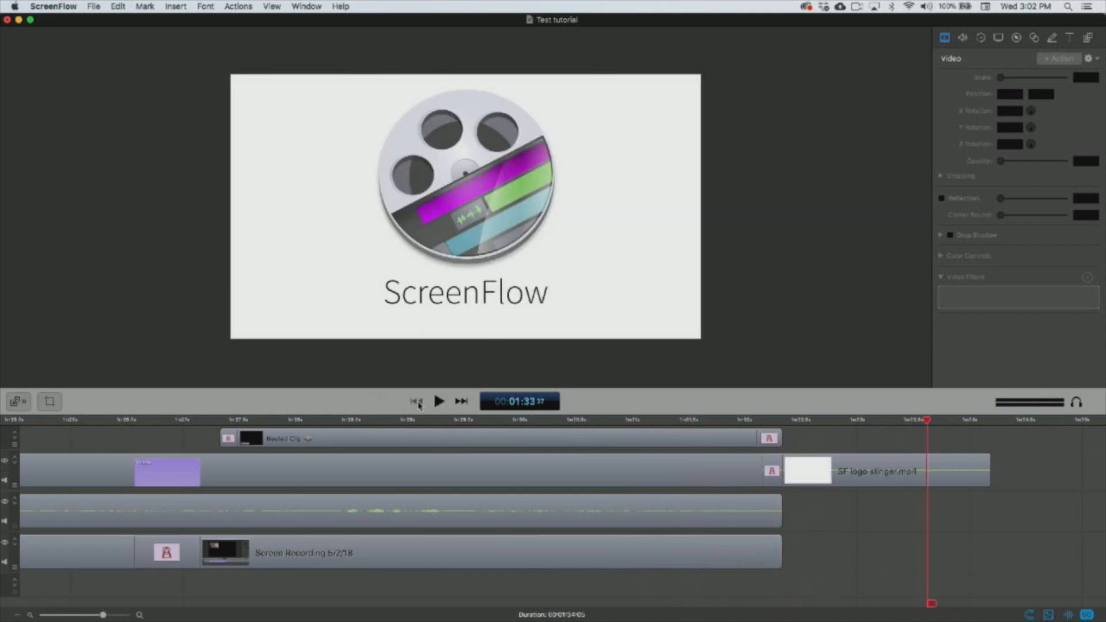
Export the whole project to the Desktop as Test tutorial.mp4 using the customized Web - High preset at 1920 x 1080.
click(419, 404)
scroll(193, 506, down, 5)
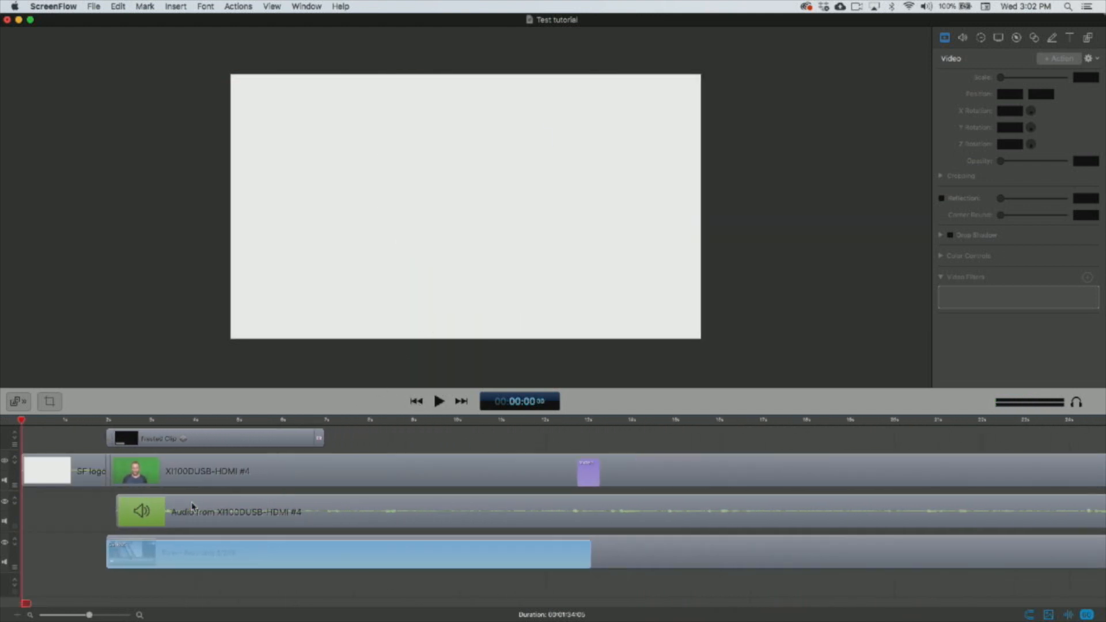
scroll(192, 506, down, 8)
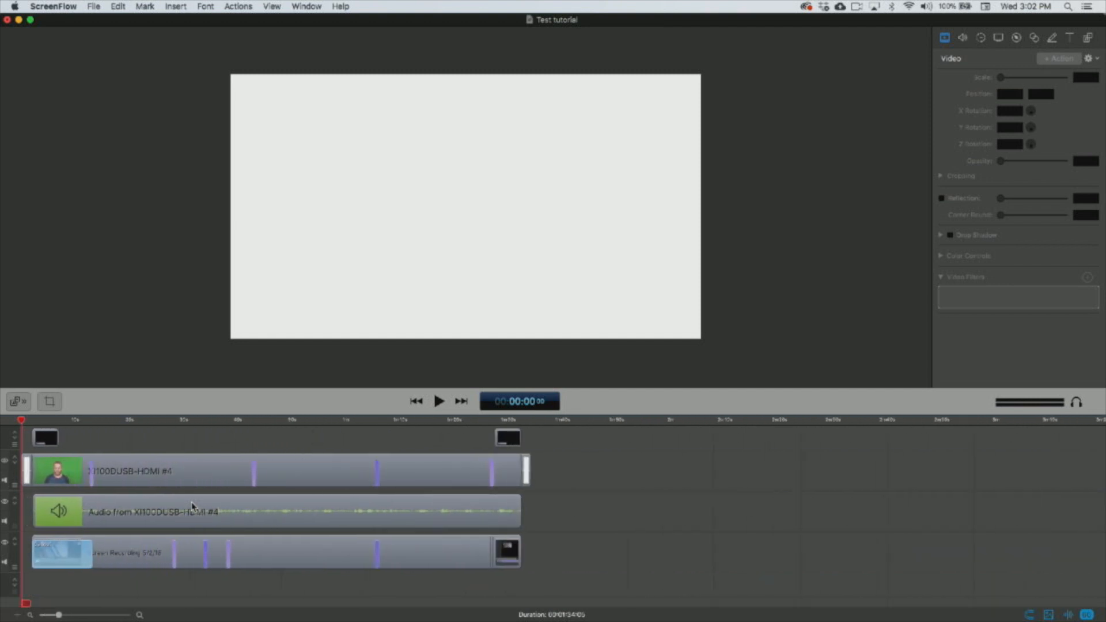
scroll(193, 507, up, 5)
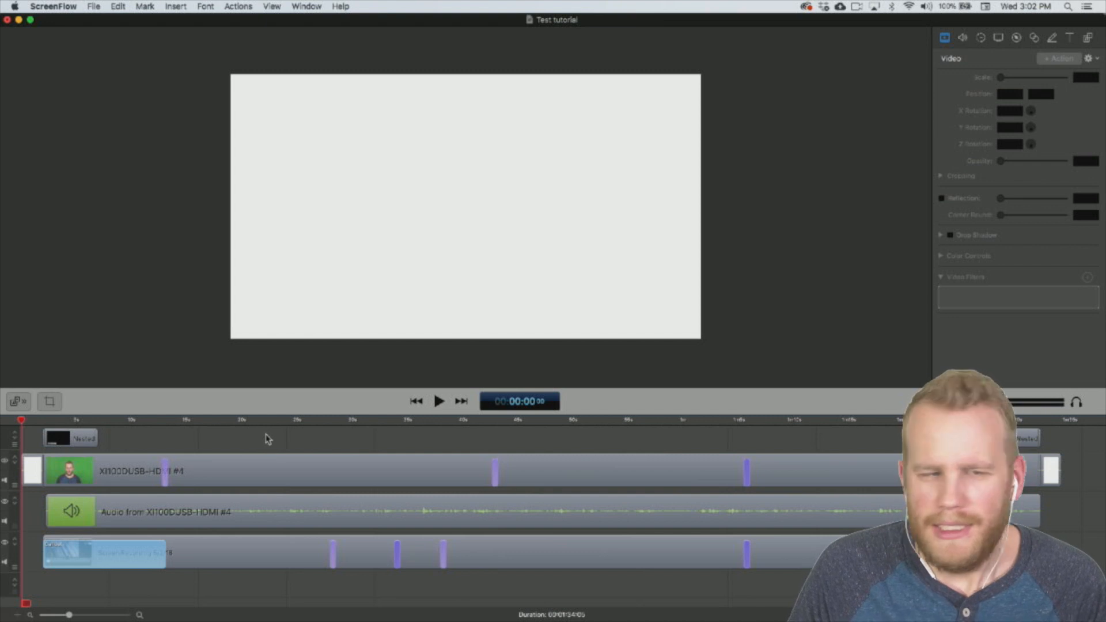
click(93, 6)
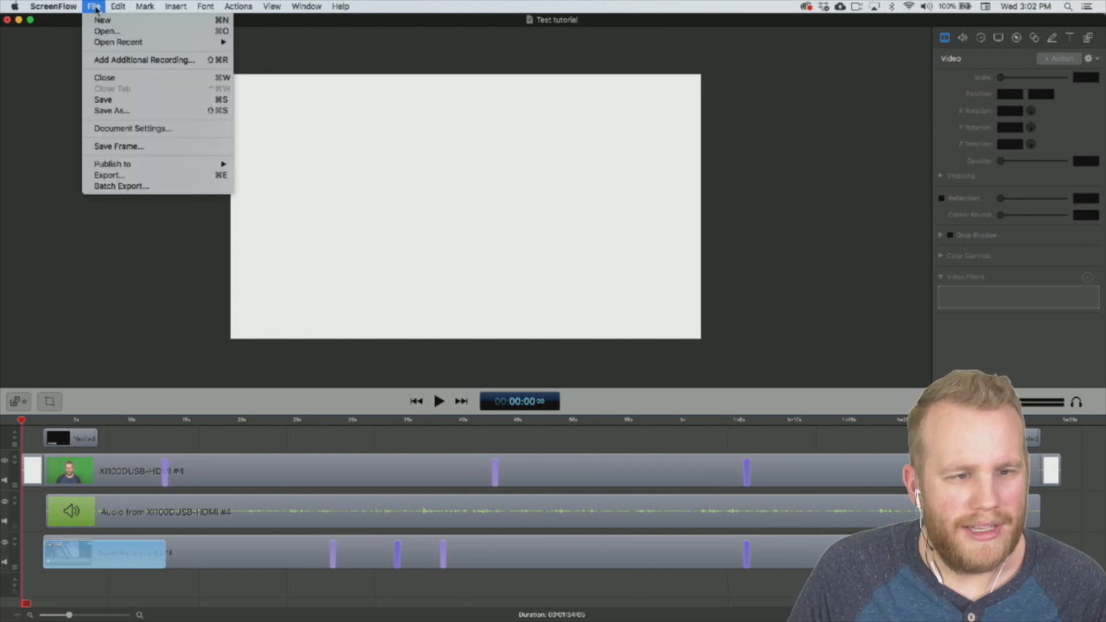
click(117, 175)
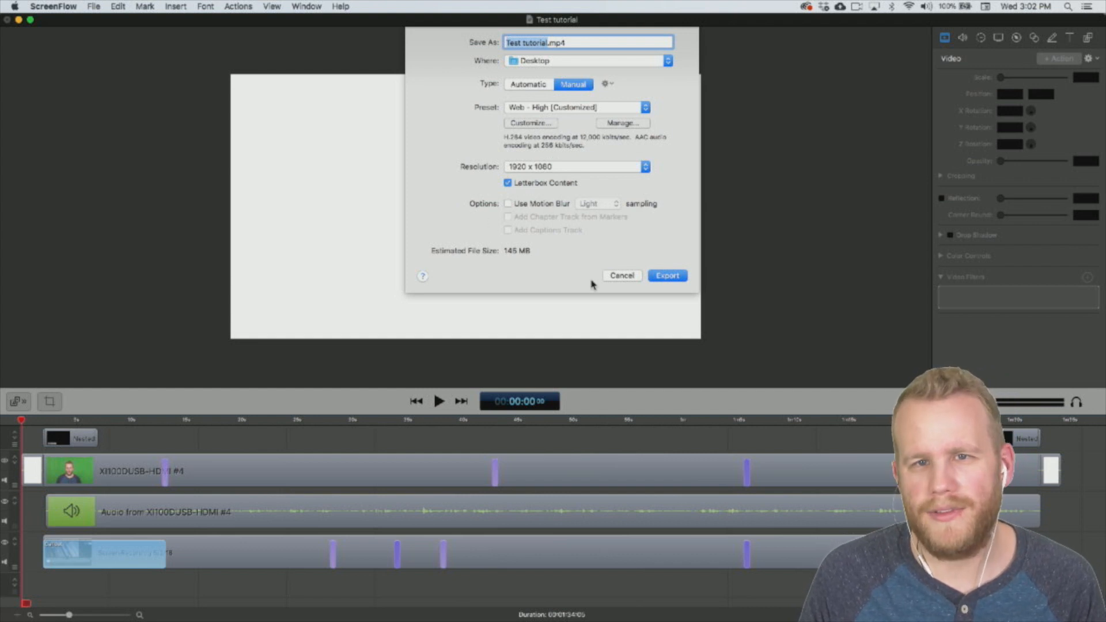
click(665, 276)
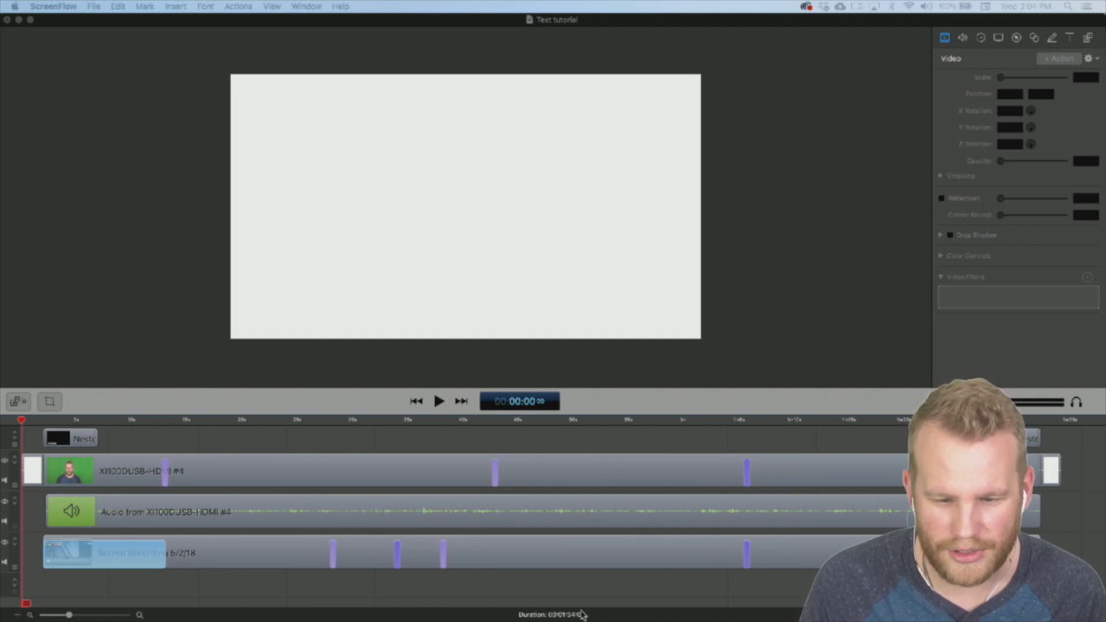
Enlarge the exported Test tutorial.mp4 in QuickTime Player and play it through to review the intro, zooms and presenter moves.
drag(593, 140, 537, 8)
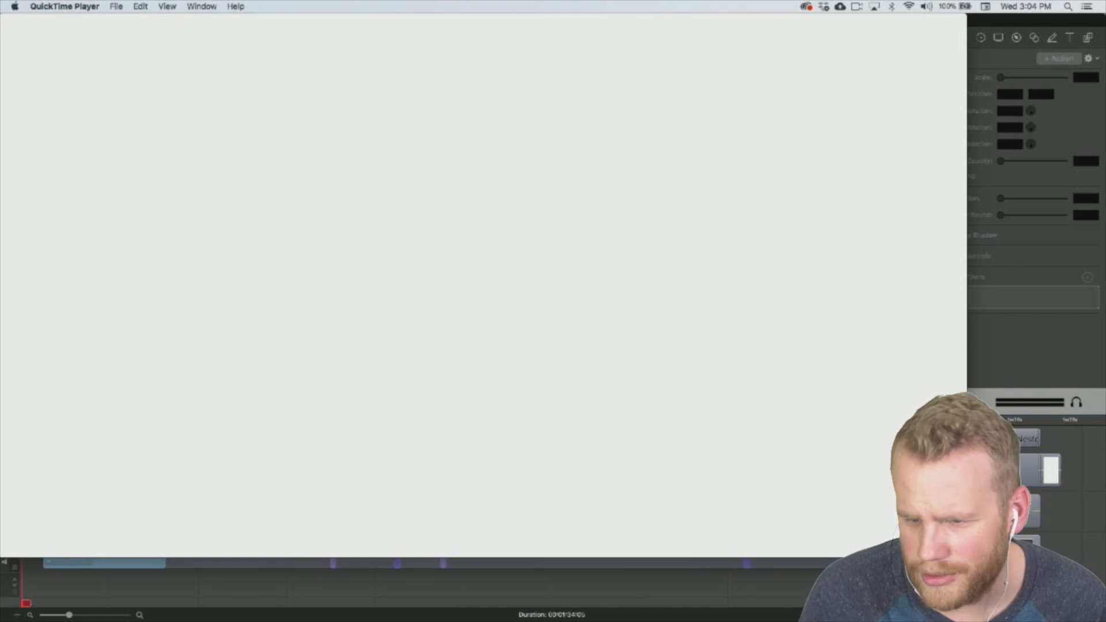
drag(965, 557, 1082, 621)
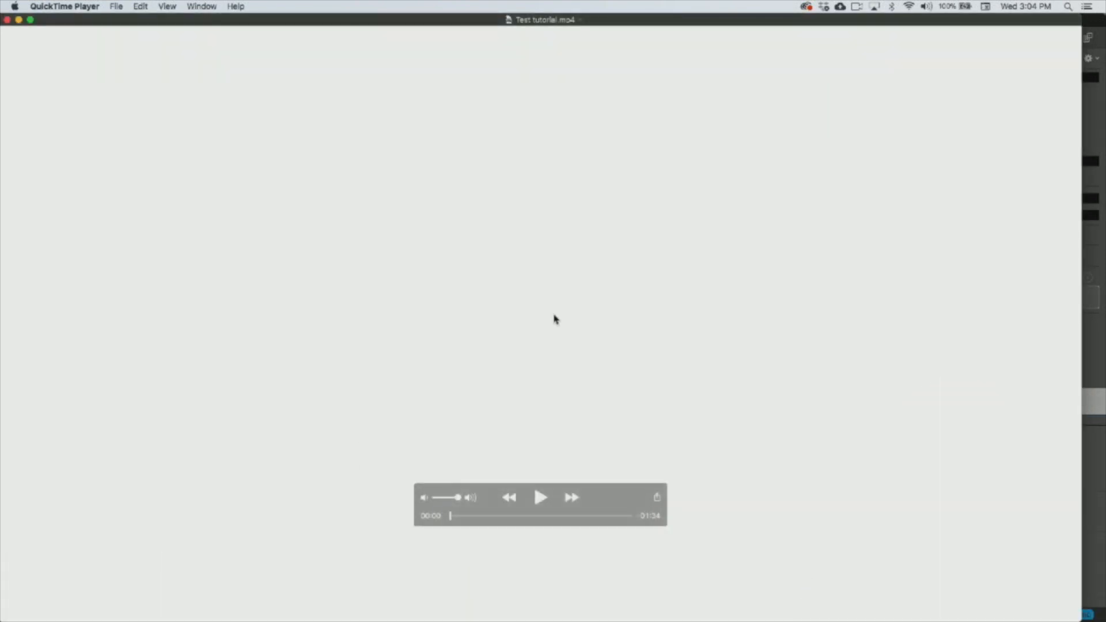
key(space)
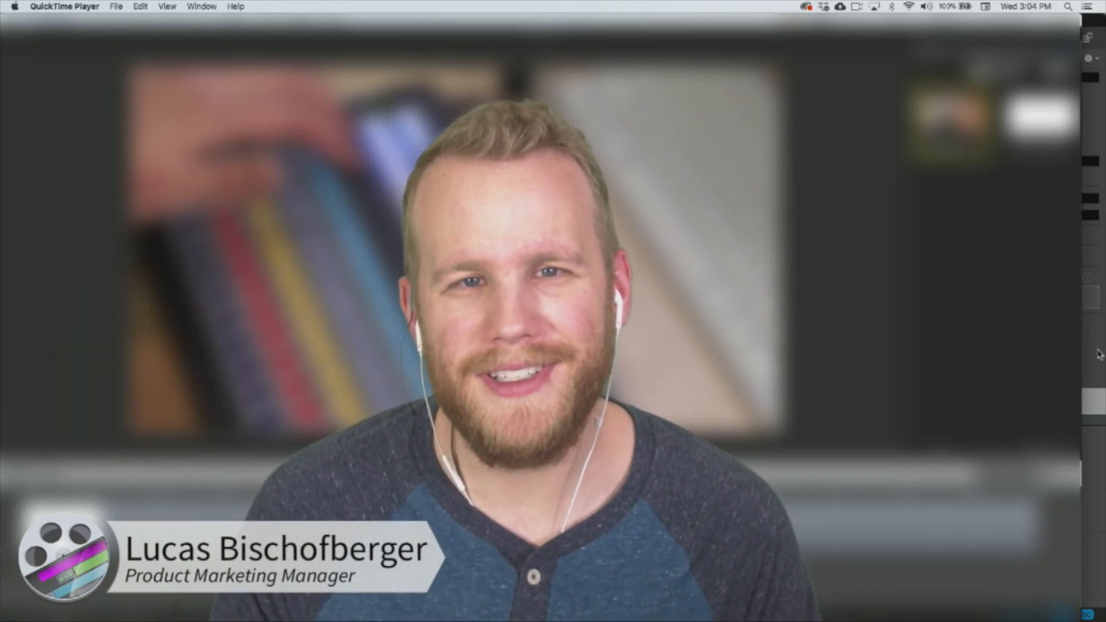
mouse_move(1080, 399)
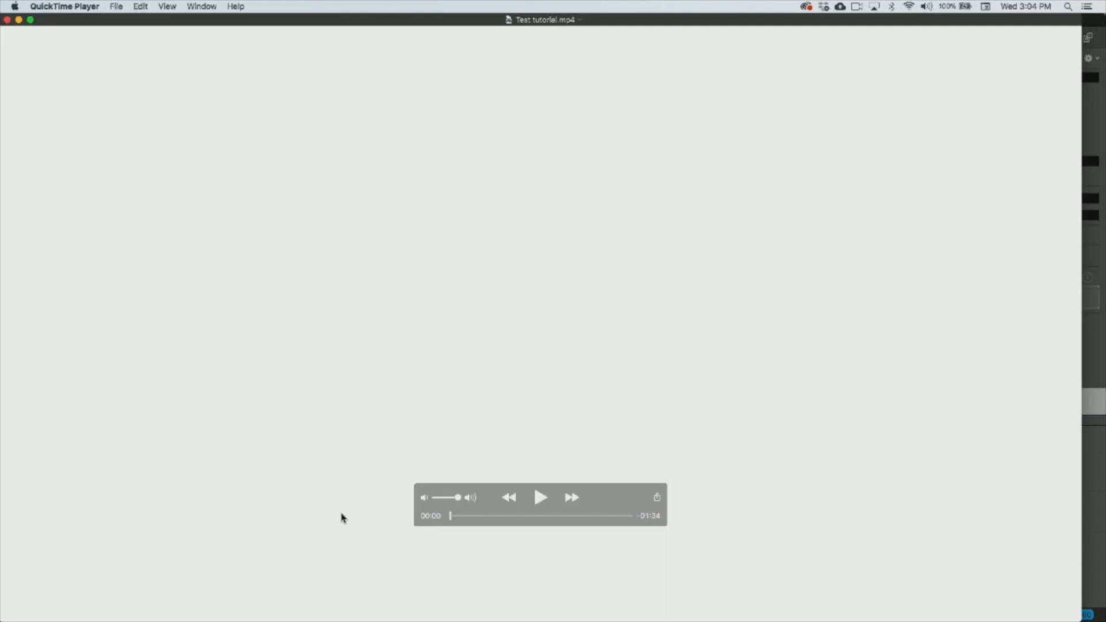
key(space)
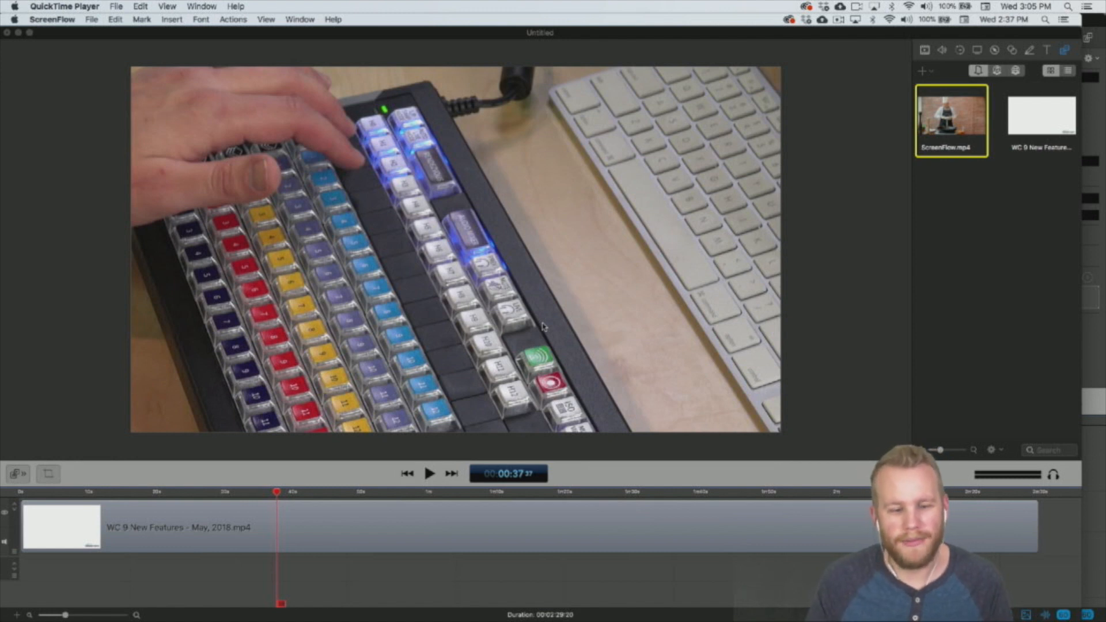
click(372, 520)
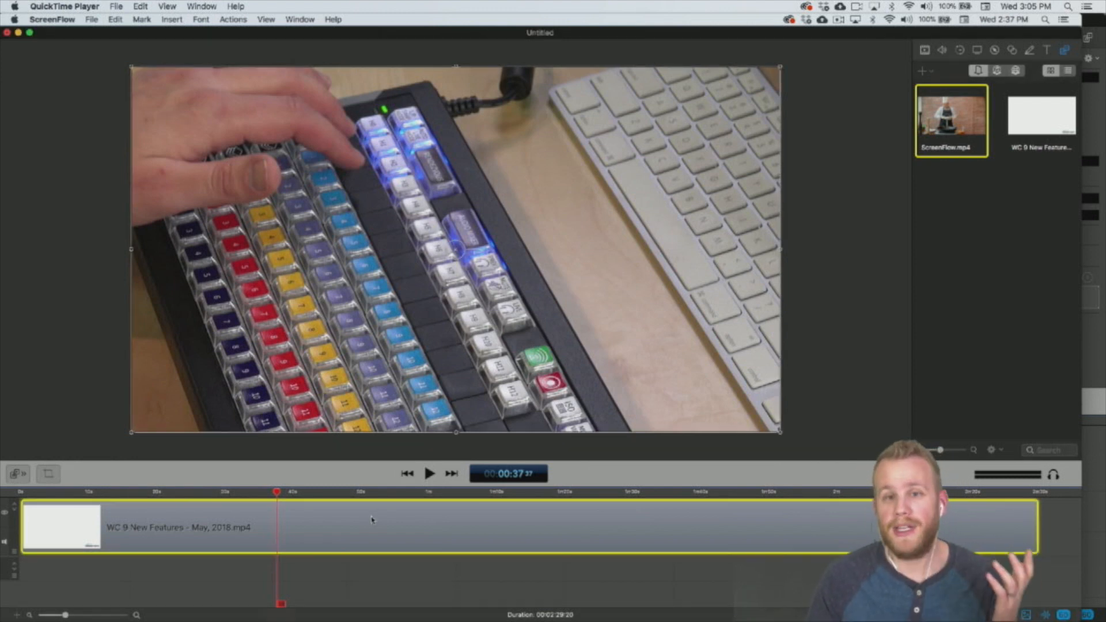
click(925, 51)
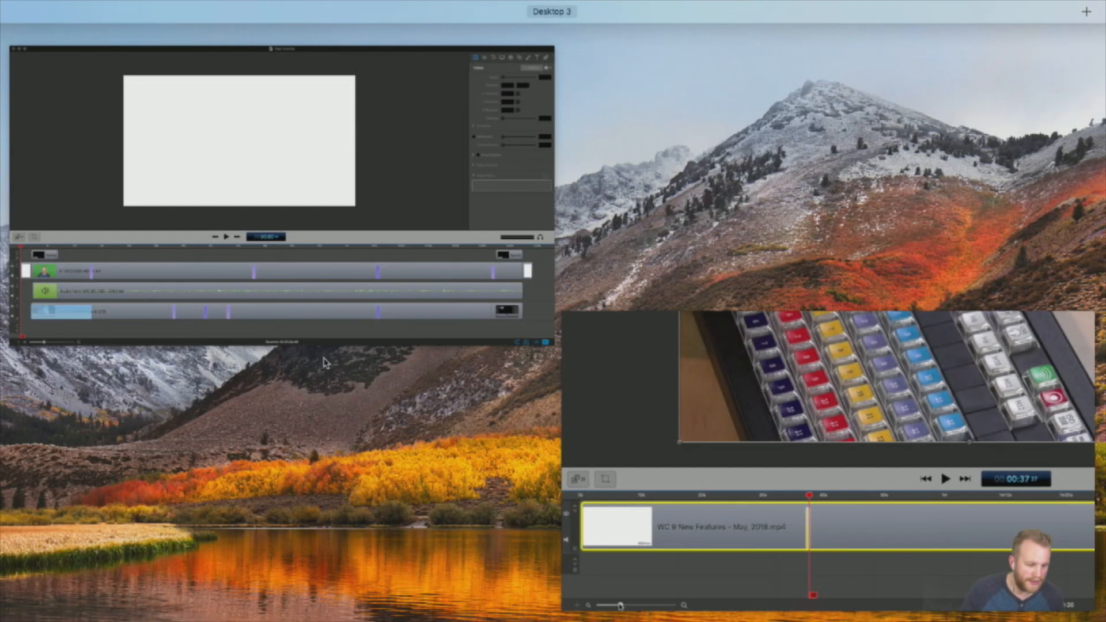
Switch back to the ScreenFlow project and replay the presenter's transition near 12 seconds and the screen recording action near 28 seconds.
click(403, 141)
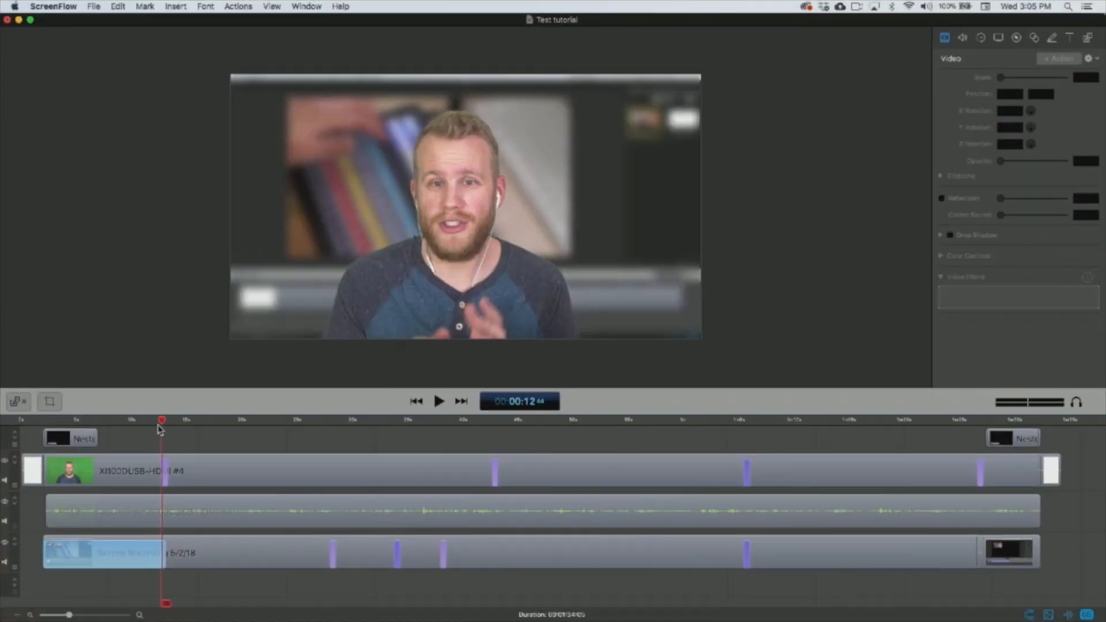
key(space)
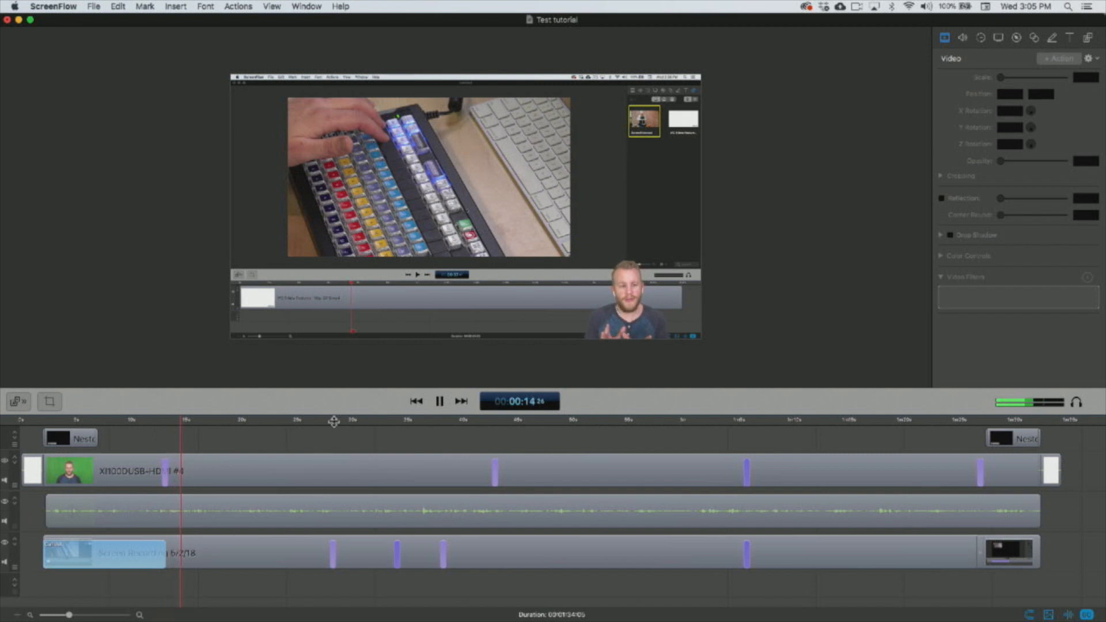
click(327, 421)
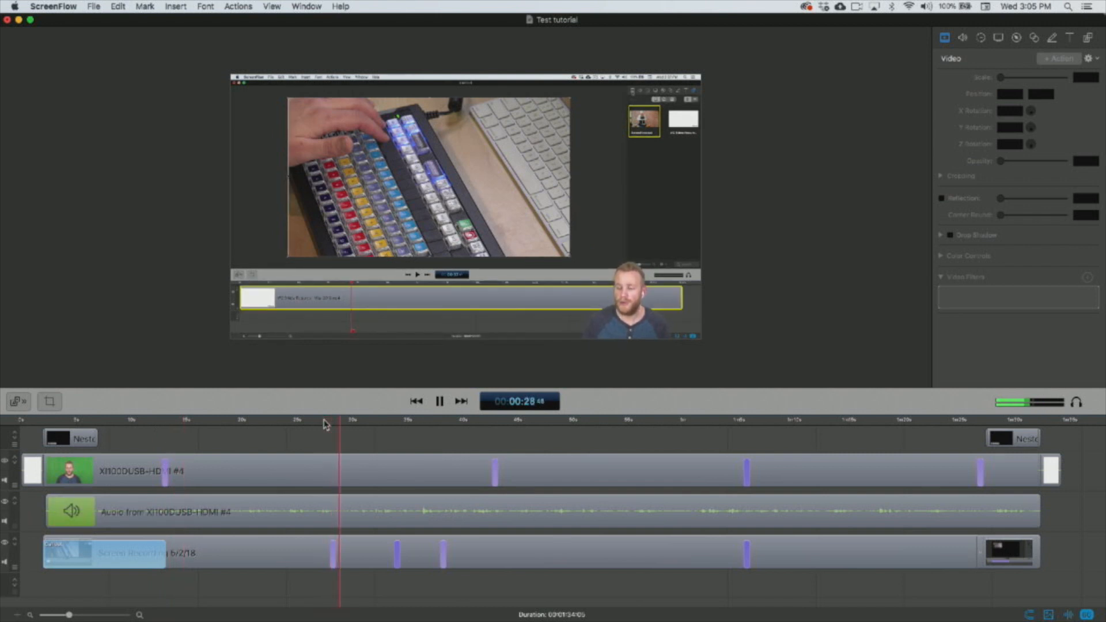
key(space)
Enlarge the screen recording to 178% at the end of its action near 28 seconds, keeping its upper-right corner in place.
key(super+plus)
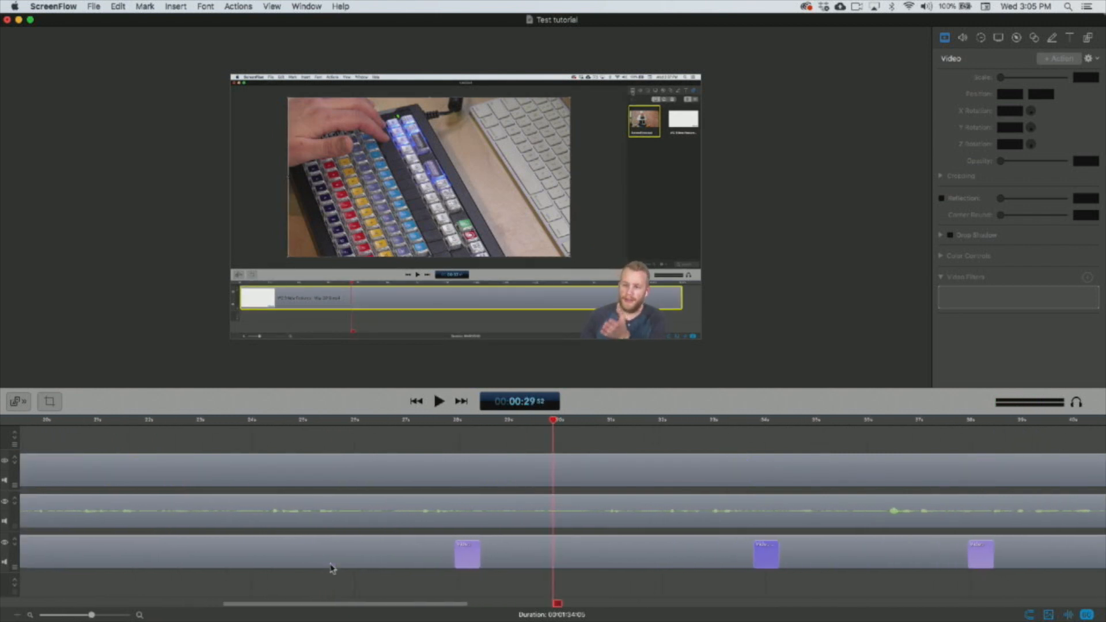
key(super+plus)
click(332, 568)
click(452, 423)
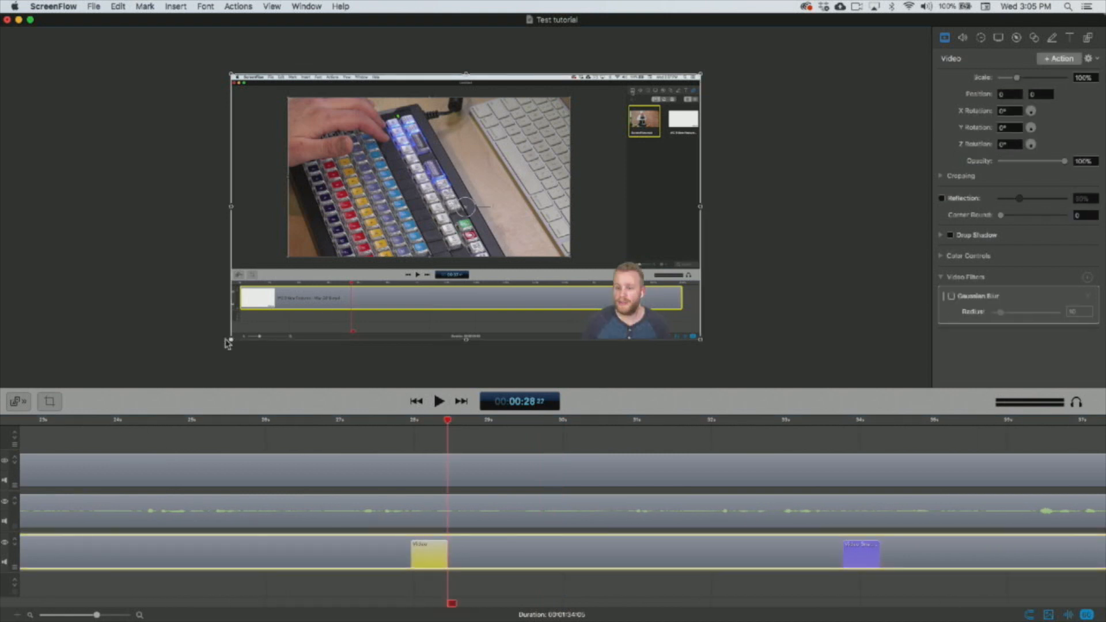
drag(230, 340, 0, 547)
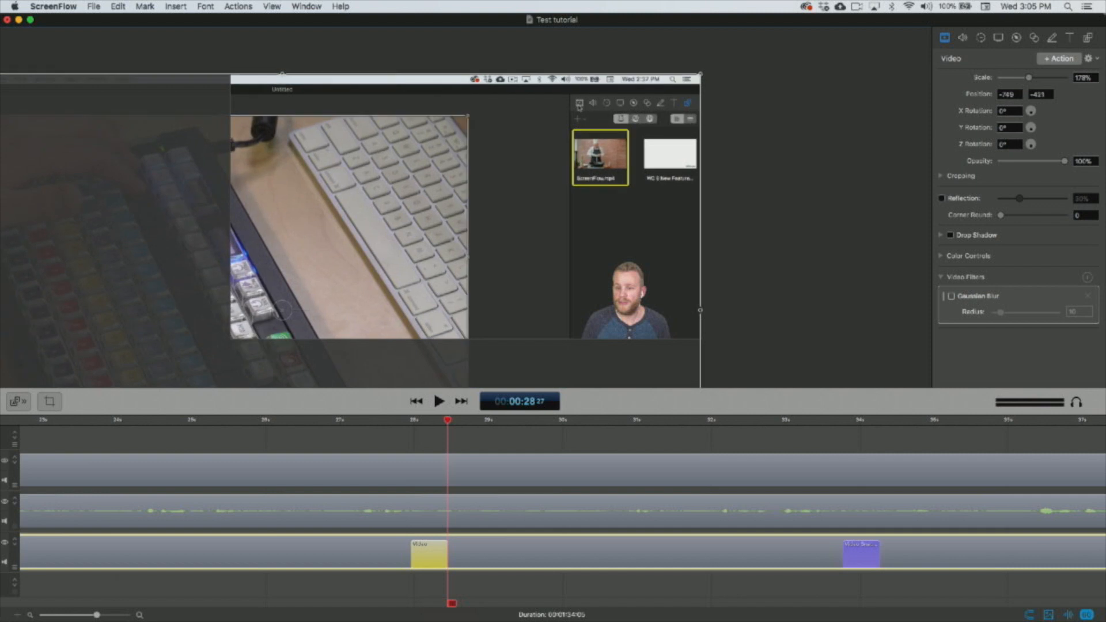
Play the screen recording's actions near 28, 34 and 38 seconds and the presenter's move near 43 seconds.
click(374, 447)
key(space)
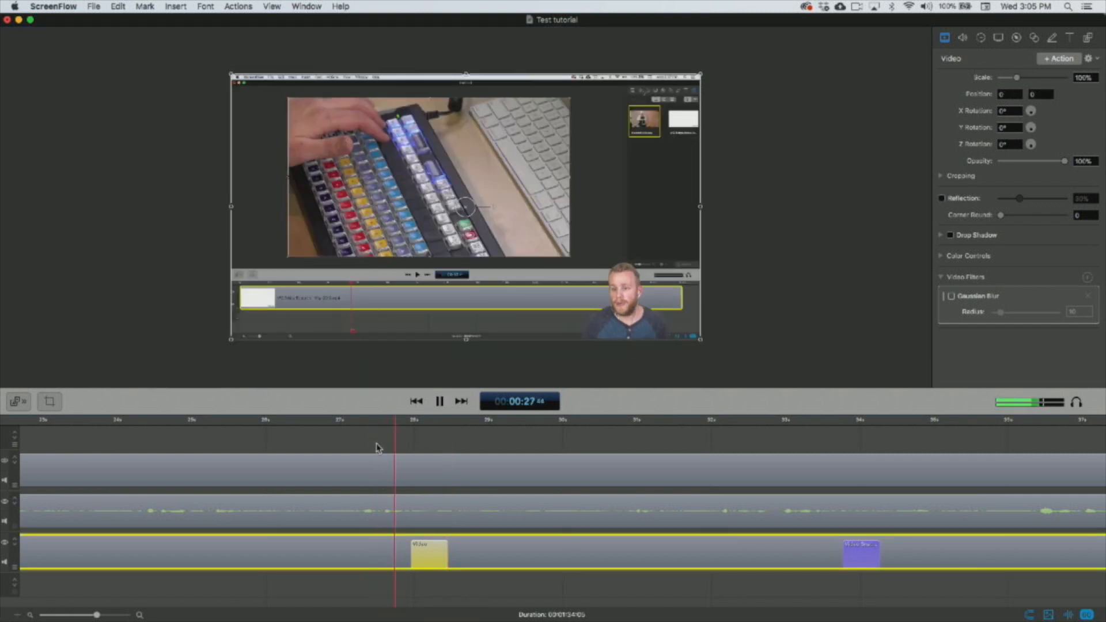
click(835, 421)
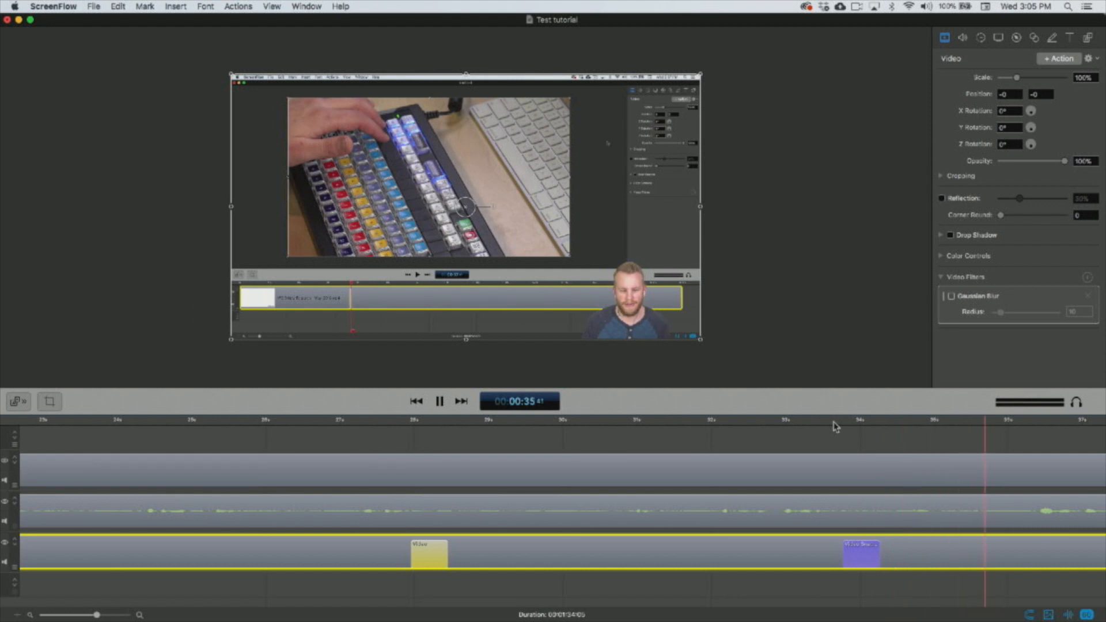
key(space)
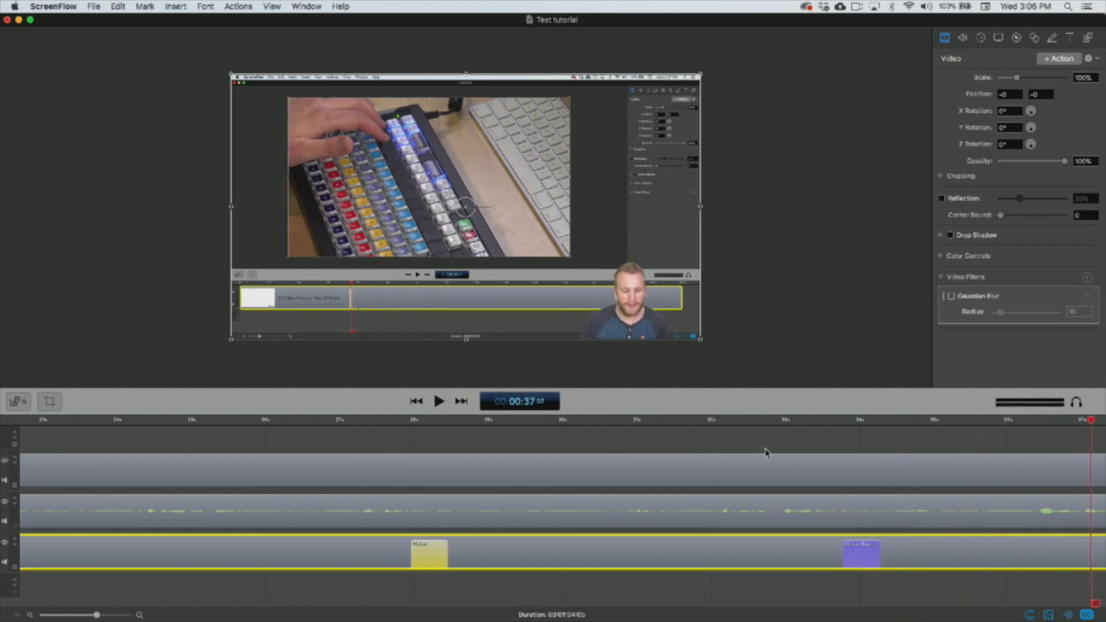
key(space)
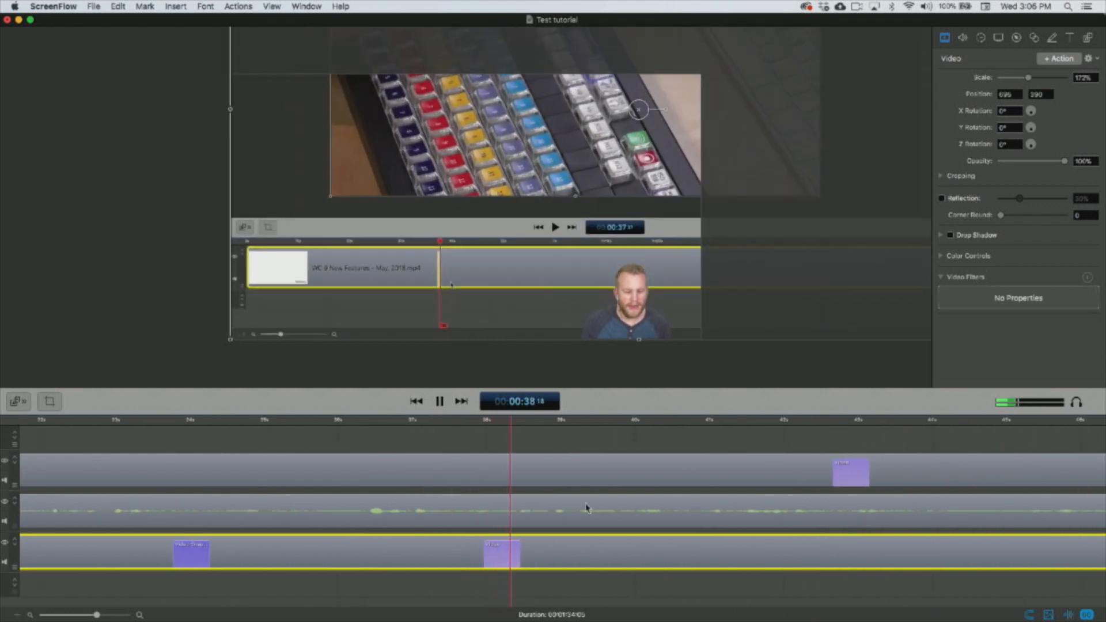
click(825, 423)
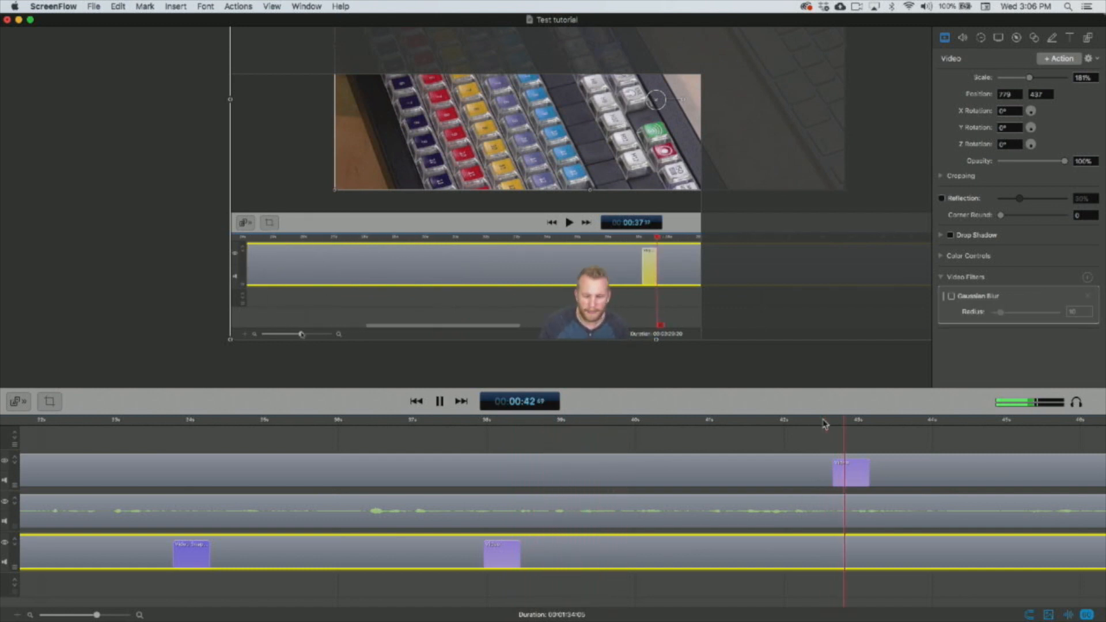
key(space)
Play the paired snapback actions on the presenter and screen recording clips near 1:05 to check the framing.
scroll(779, 523, right, 10)
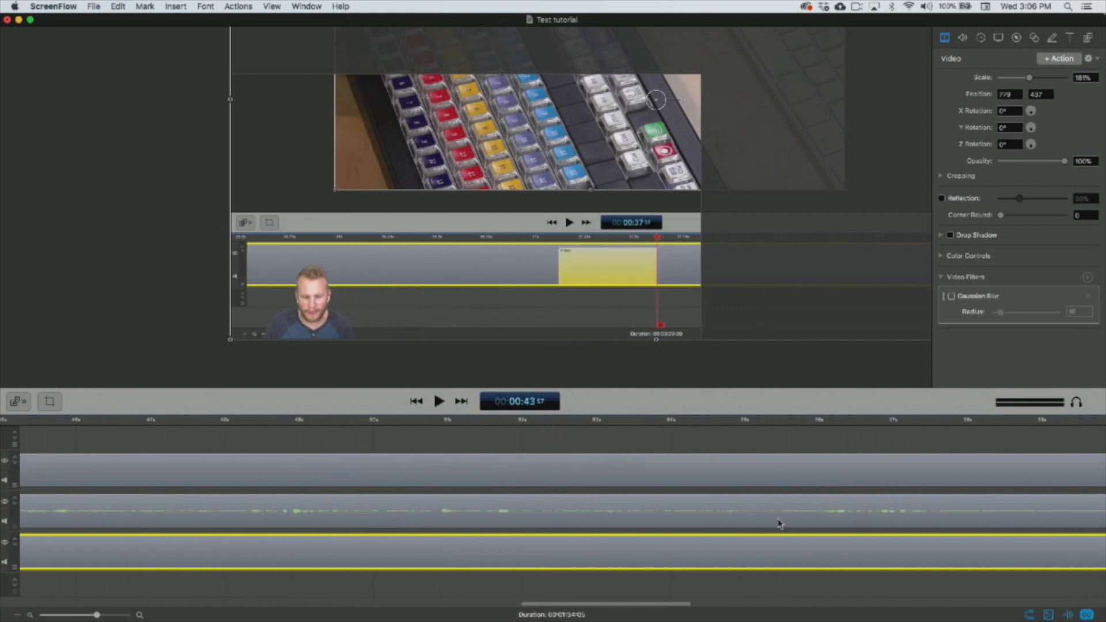
scroll(779, 523, right, 15)
scroll(425, 491, left, 3)
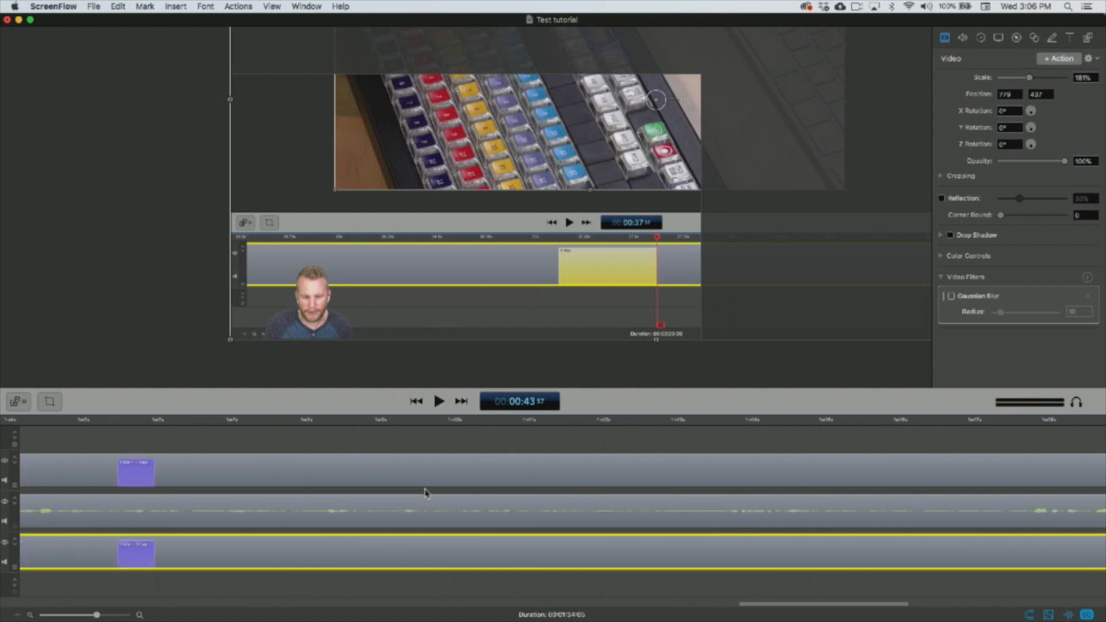
scroll(425, 492, left, 5)
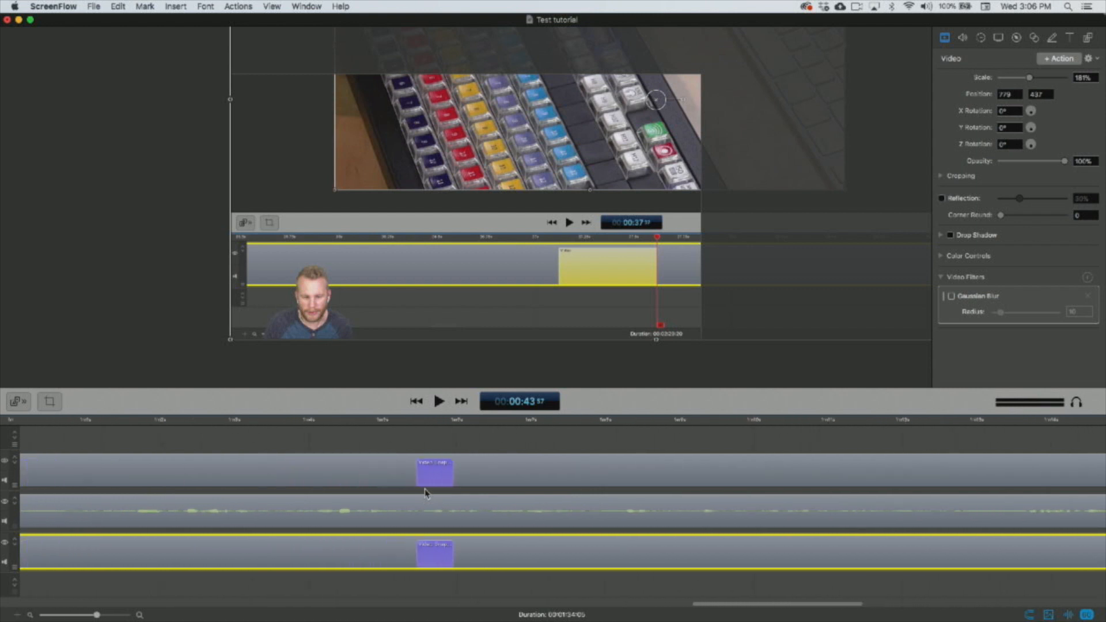
click(476, 424)
key(space)
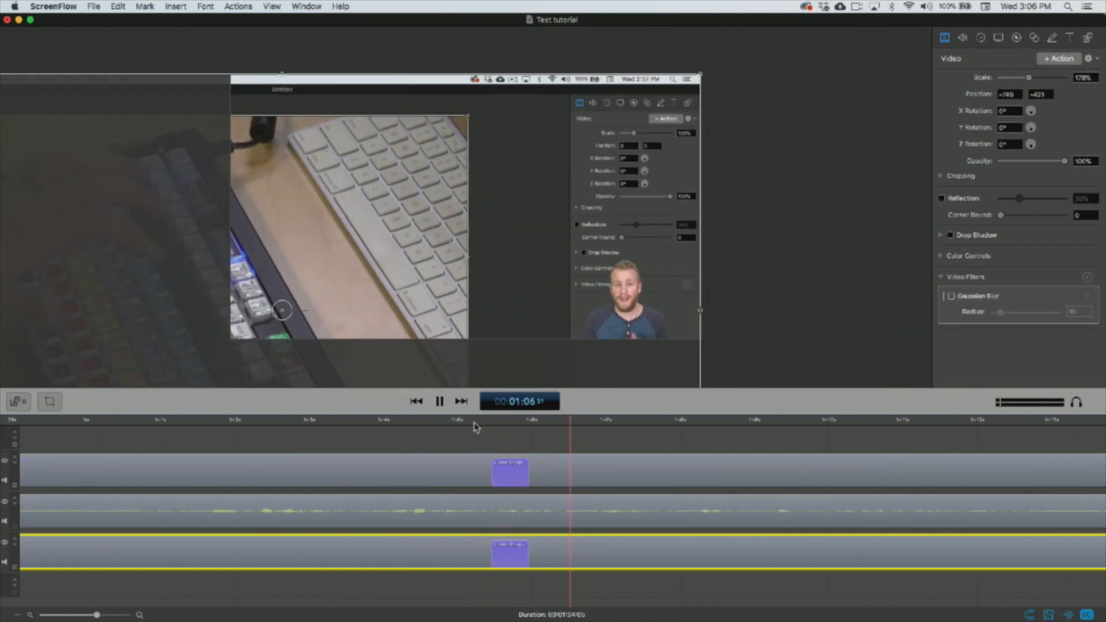
key(space)
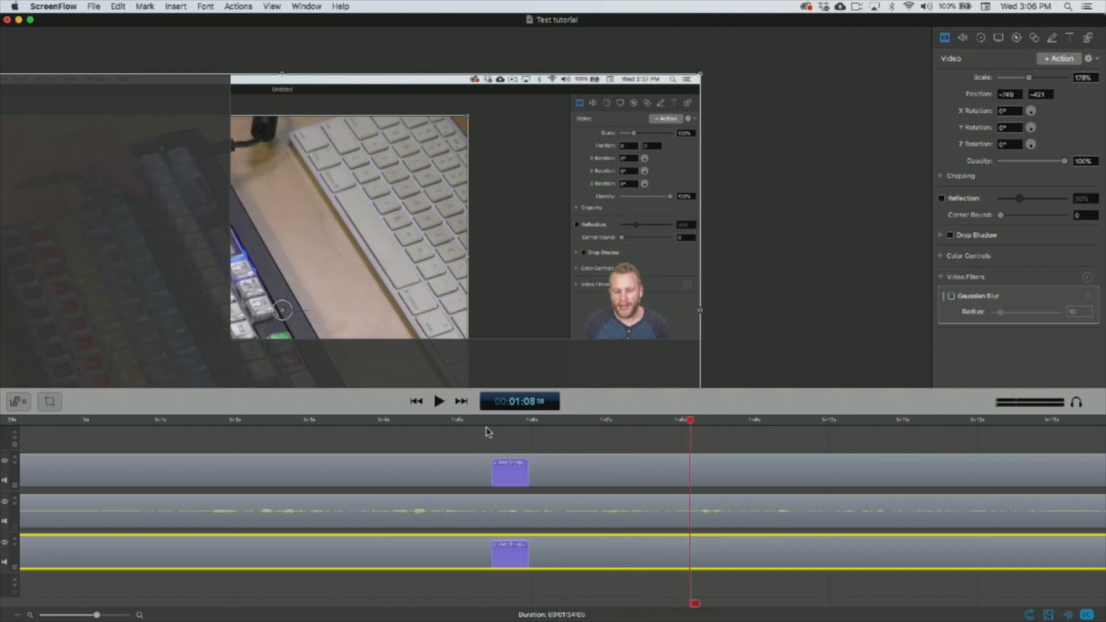
Scale the screen recording back to 100% at position 0, 0 at the end of its snapback action near 1:05, and replay it.
drag(463, 424, 529, 426)
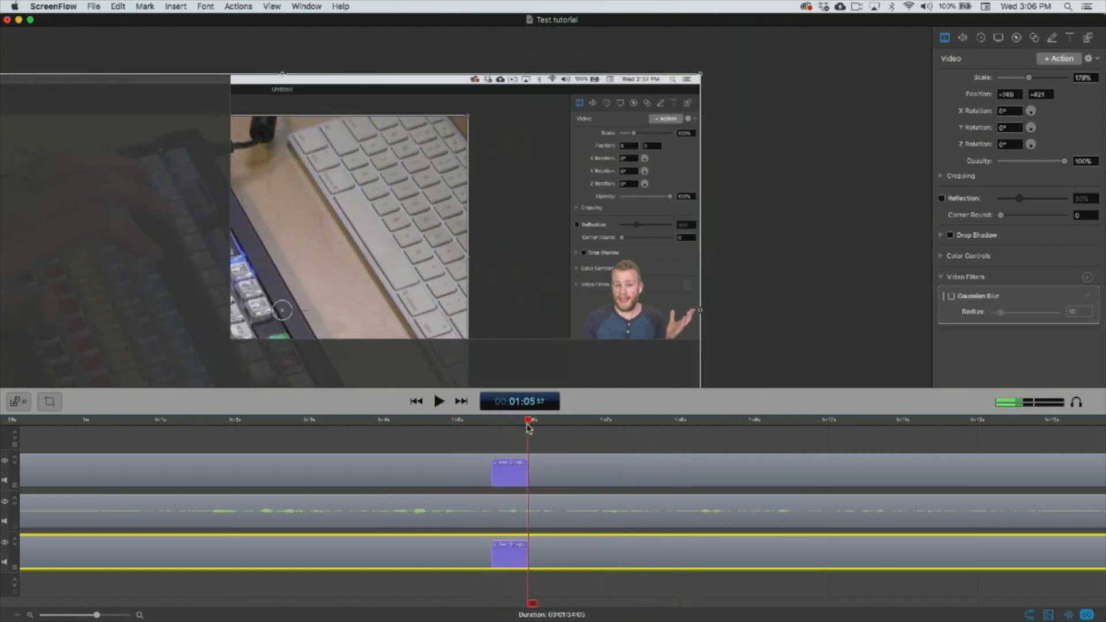
click(519, 550)
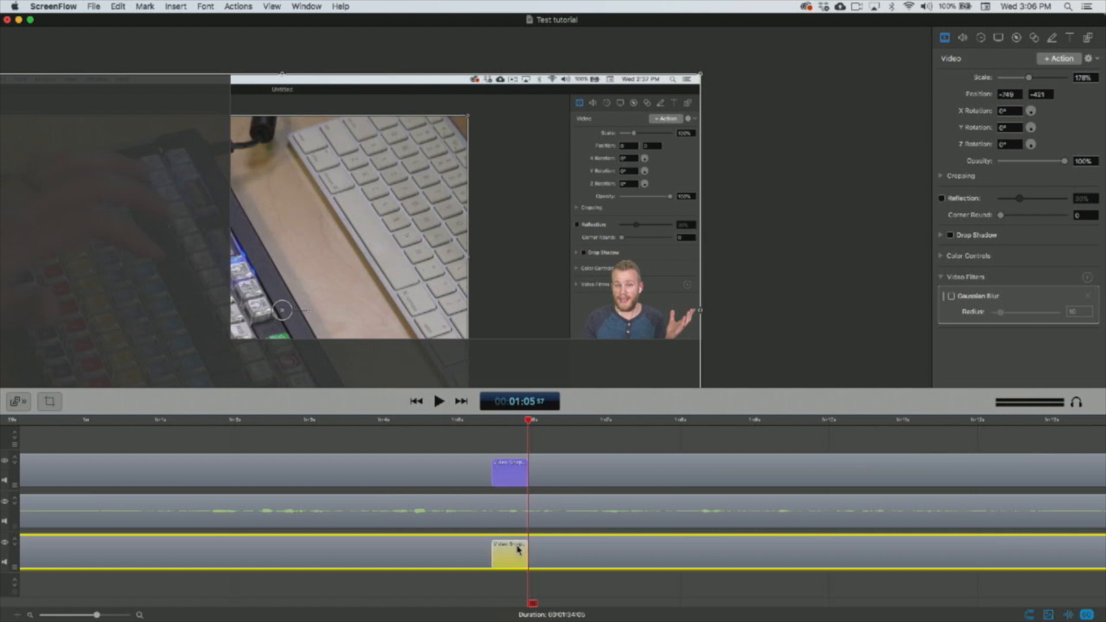
scroll(377, 340, down, 5)
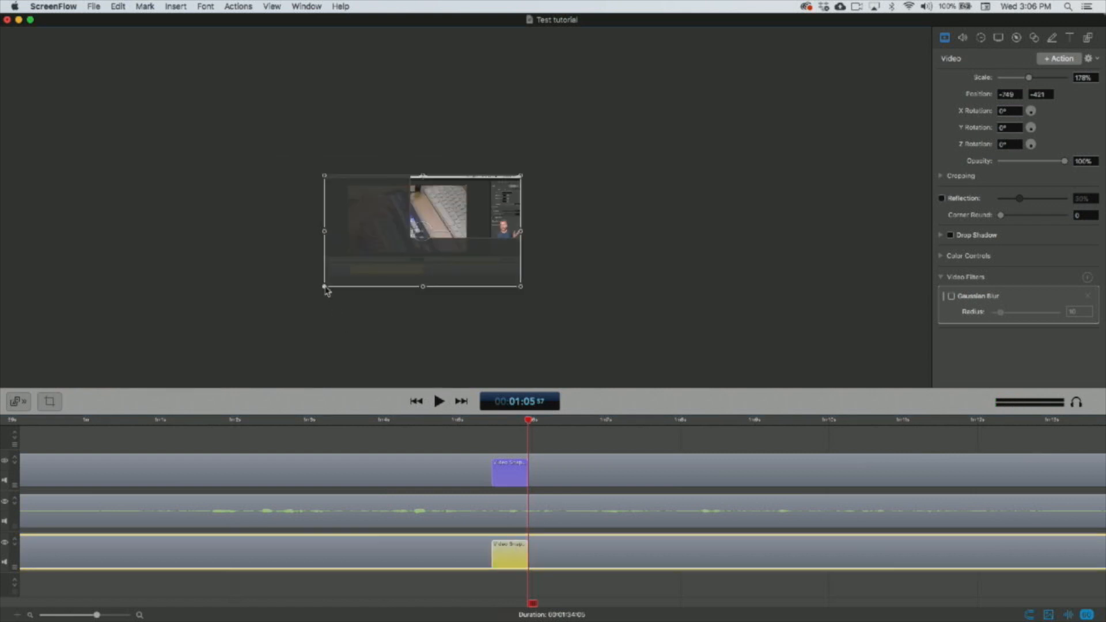
drag(326, 288, 425, 249)
scroll(426, 251, up, 5)
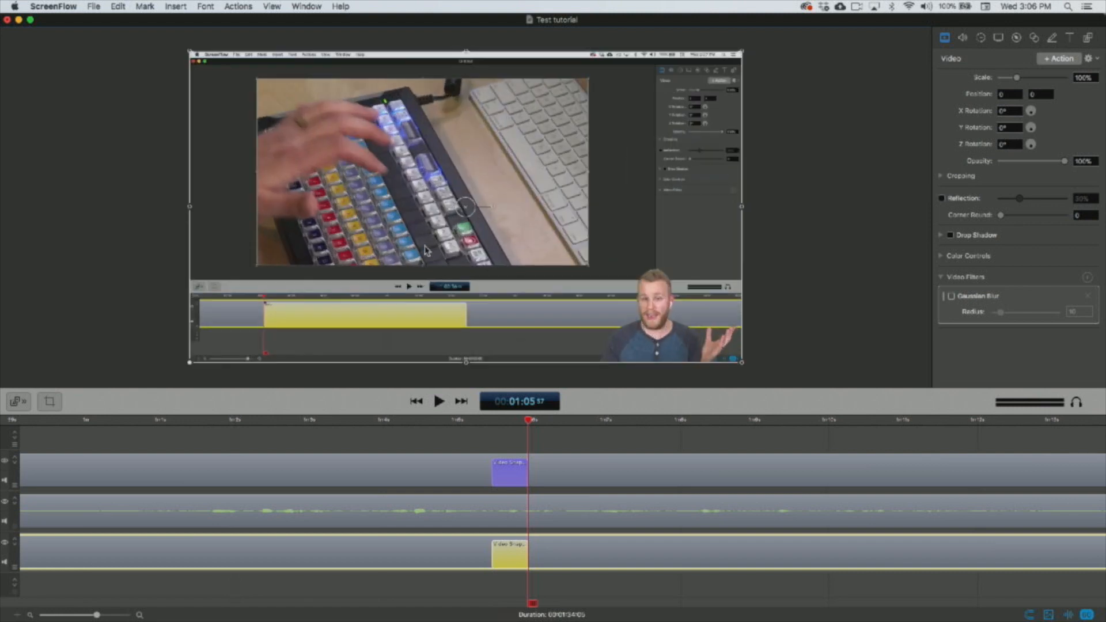
click(488, 436)
key(space)
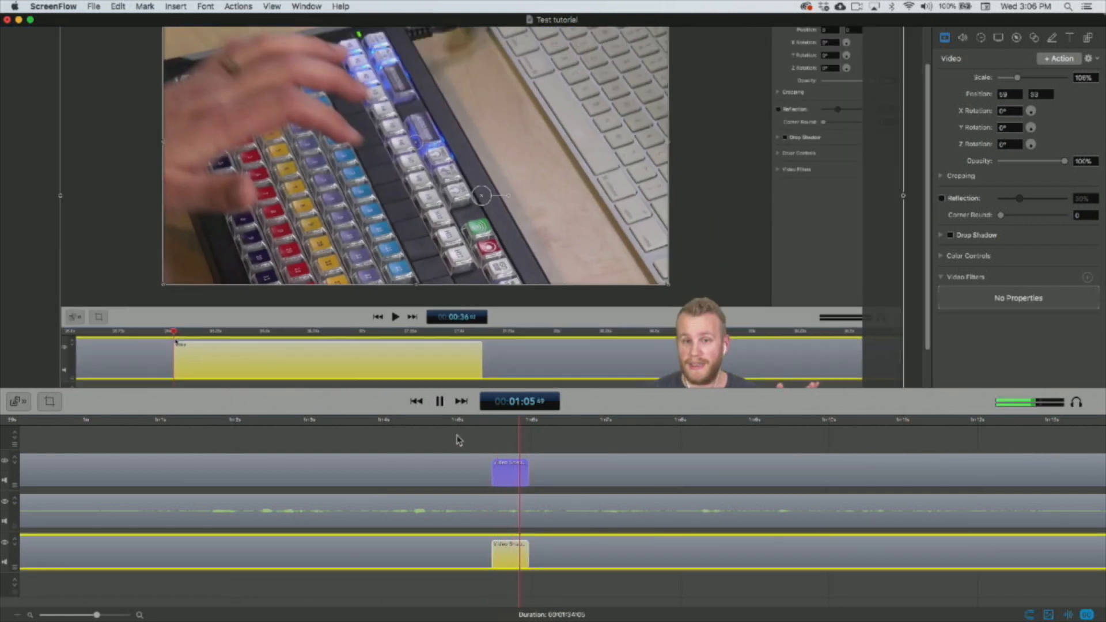
scroll(493, 249, down, 3)
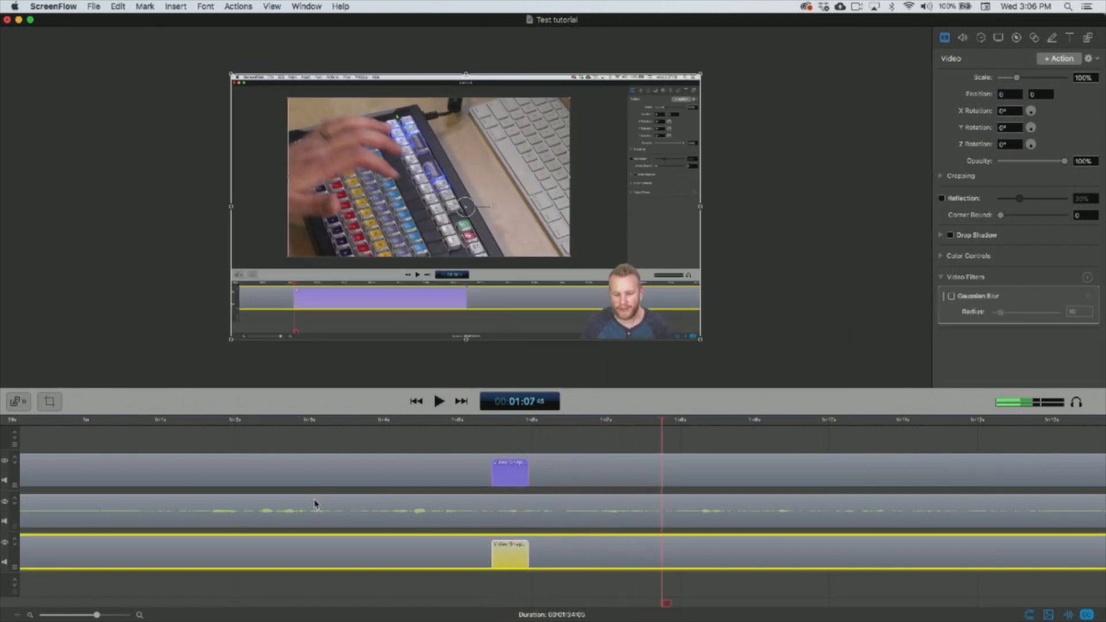
key(space)
Replay the screen recording's action near 28 seconds to check its zoom.
scroll(314, 506, left, 15)
scroll(314, 506, left, 5)
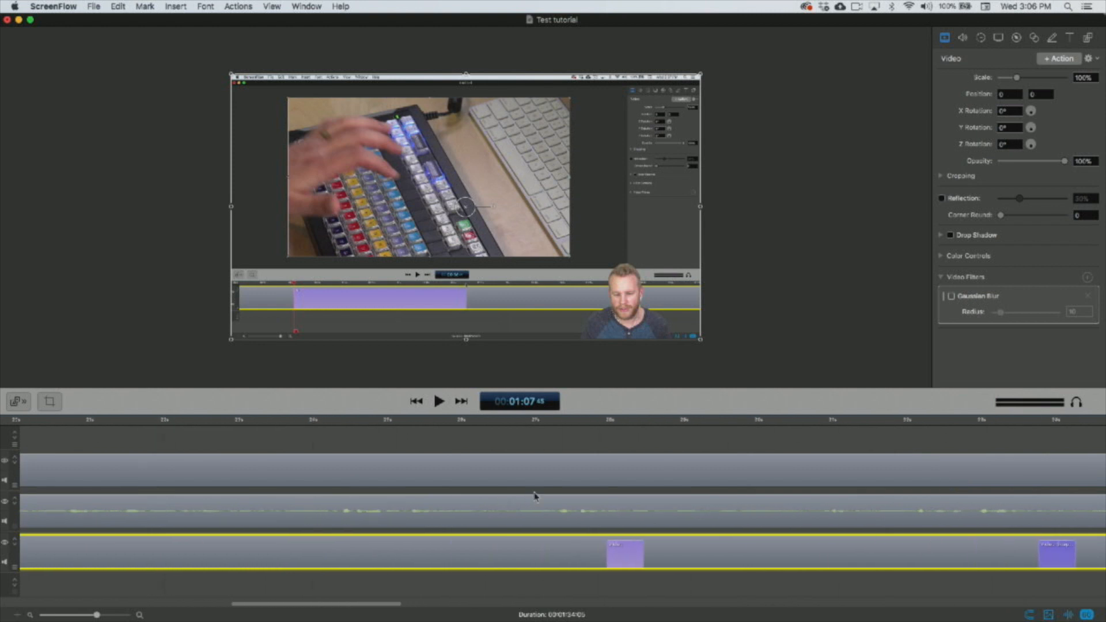
click(594, 426)
key(space)
key(space)
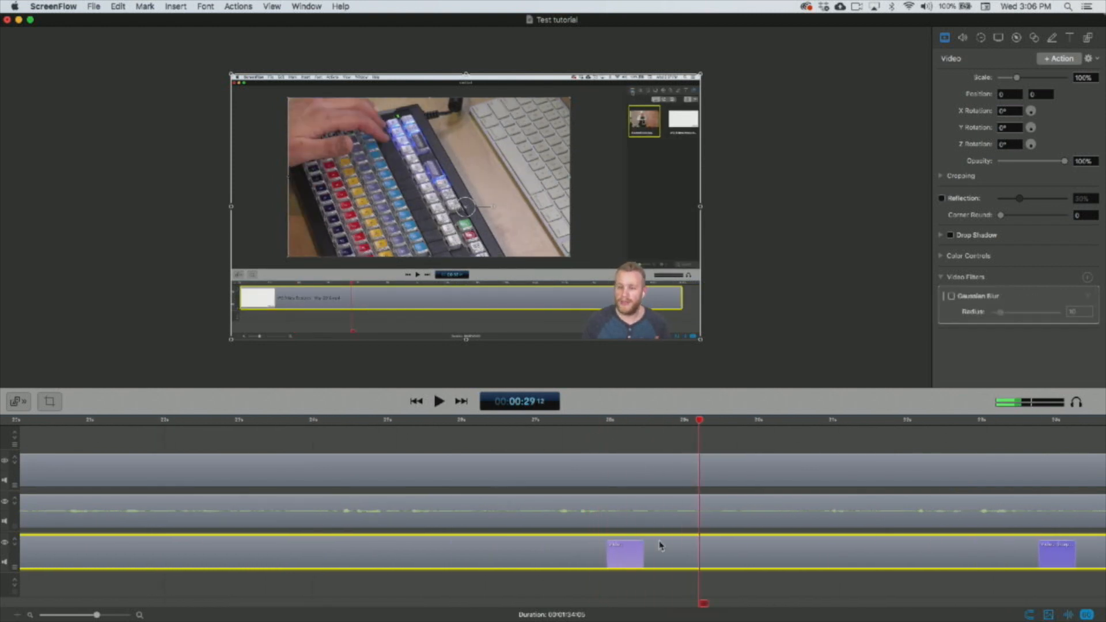
Delete the screen recording's snapback action near 34 seconds.
click(1067, 553)
key(Delete)
scroll(679, 556, right, 10)
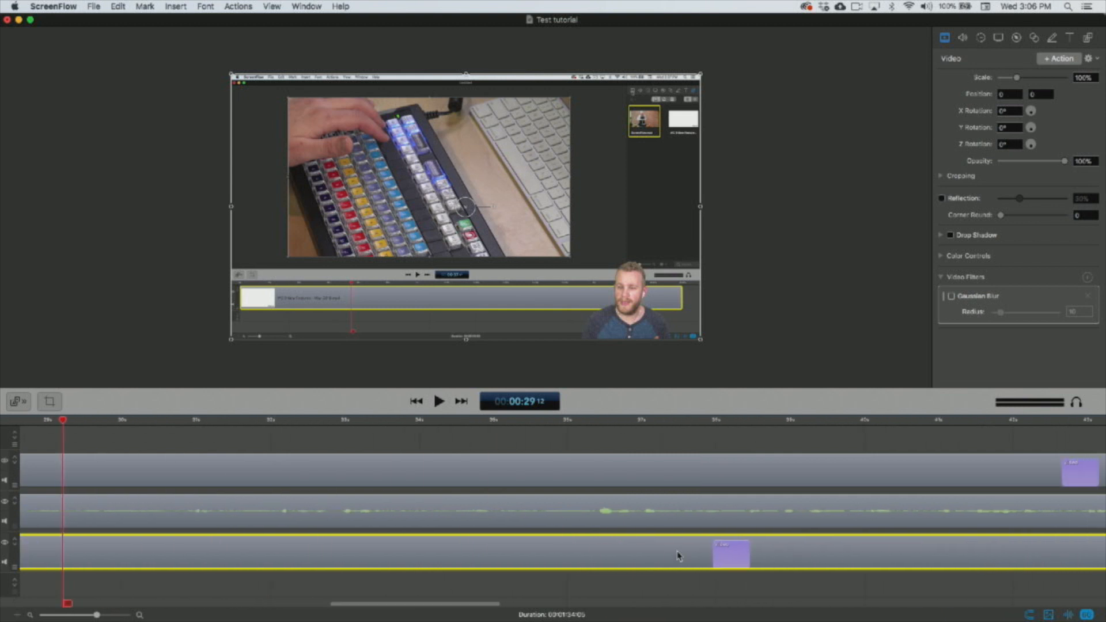
scroll(289, 531, left, 4)
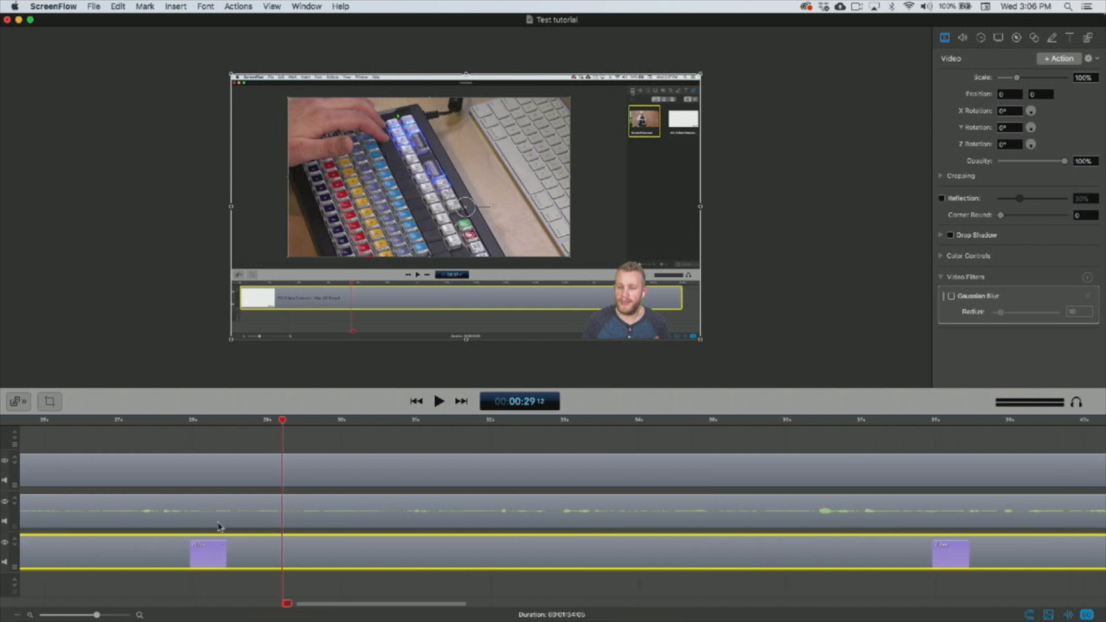
Enlarge the screen recording to 178% at position -747, -420 at the end of its 28-second action, and play the result.
click(227, 420)
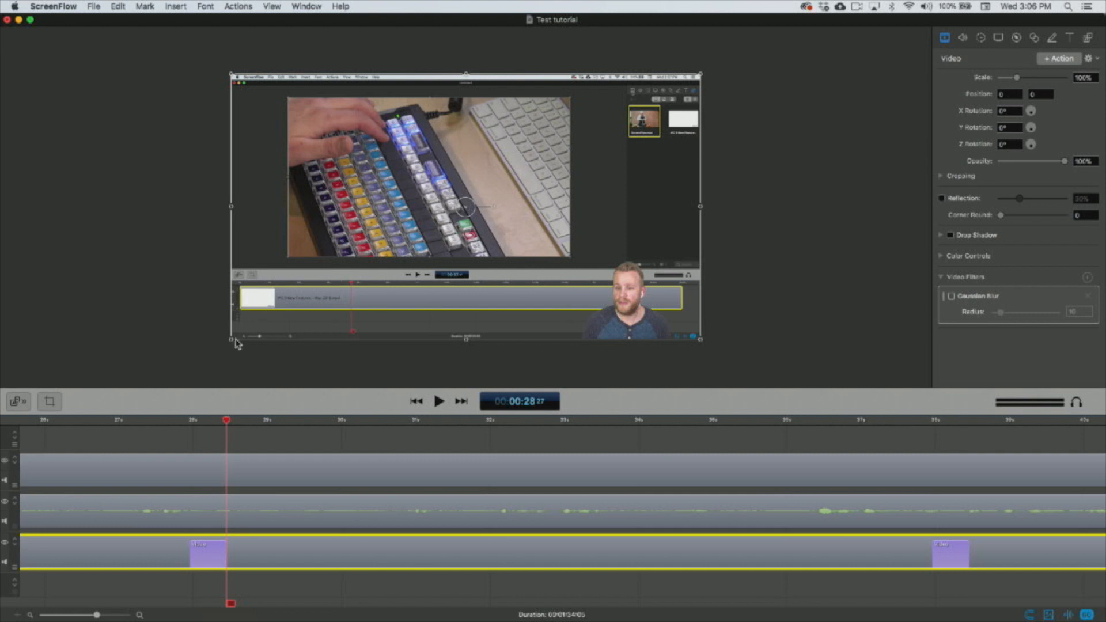
drag(232, 340, 1, 545)
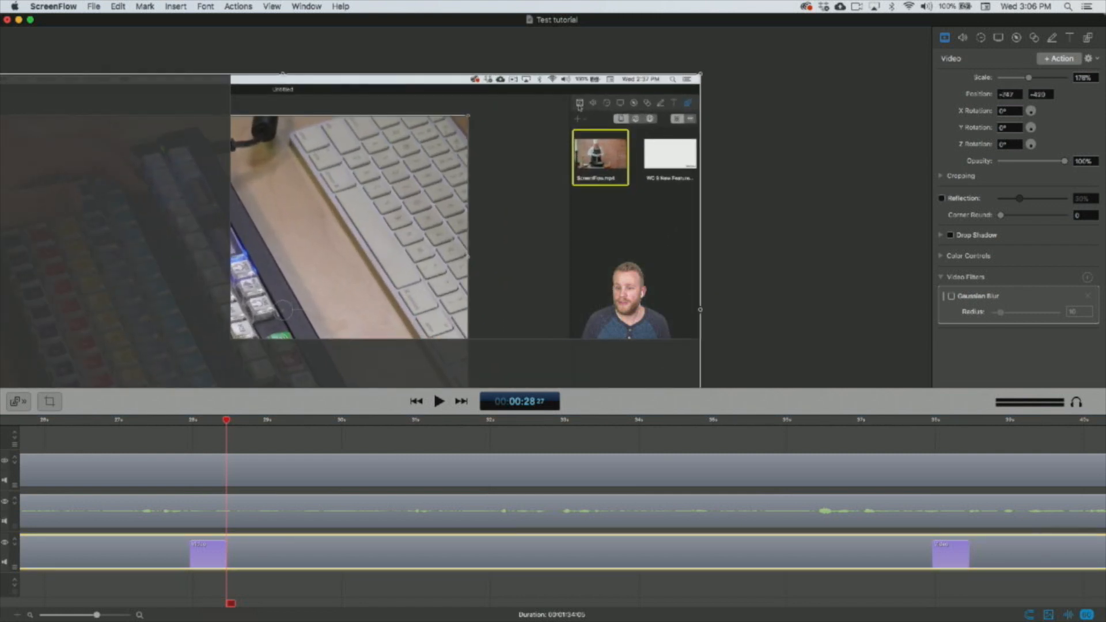
key(space)
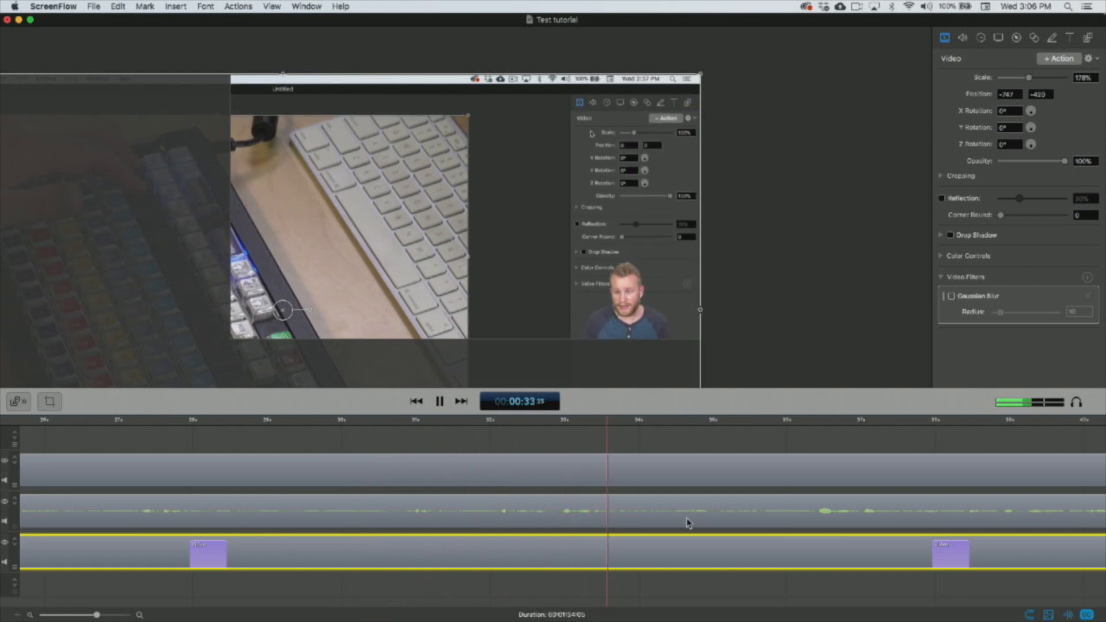
key(space)
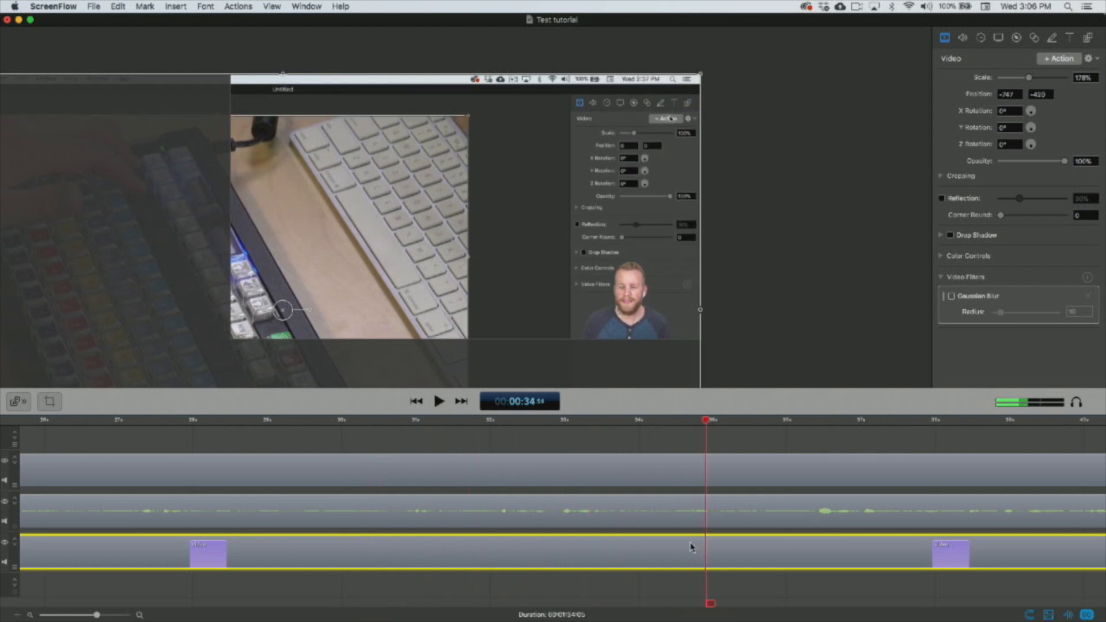
Add a video action to the screen recording ending near 34 seconds and scale the clip back to 100% to fill the canvas.
click(668, 420)
click(1058, 58)
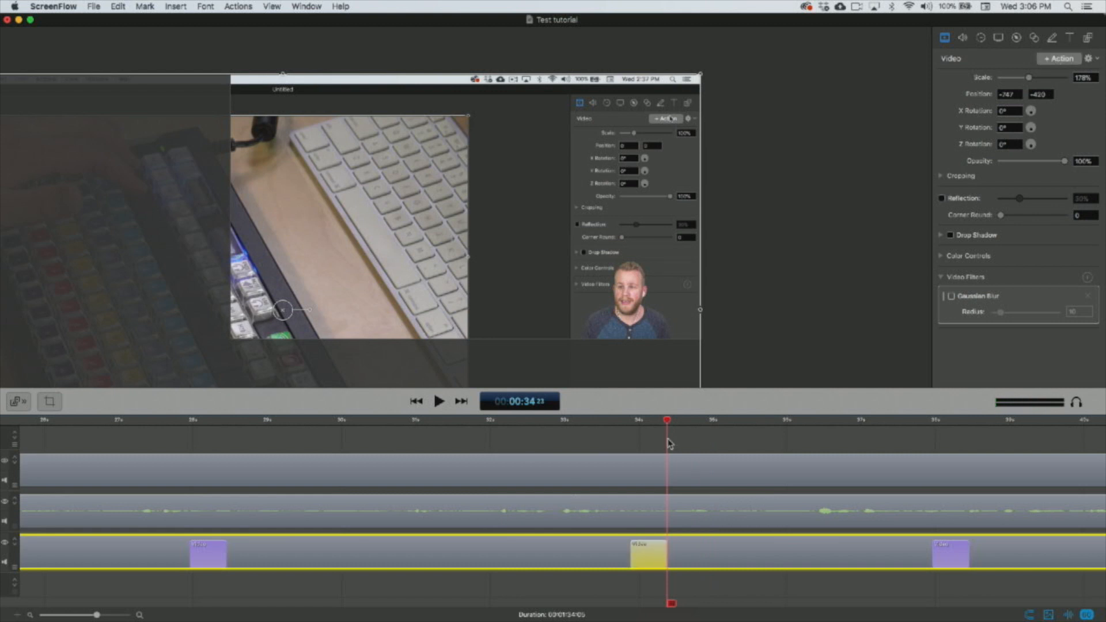
mouse_move(668, 421)
mouse_down()
mouse_move(690, 424)
mouse_move(668, 425)
mouse_up()
scroll(419, 175, down, 5)
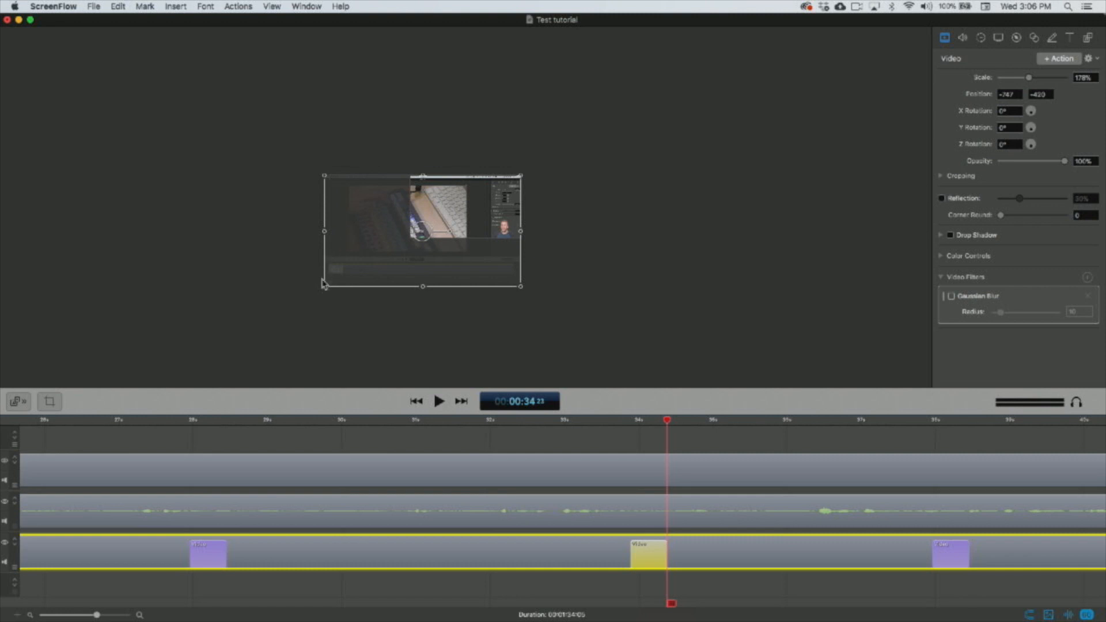
drag(325, 289, 403, 236)
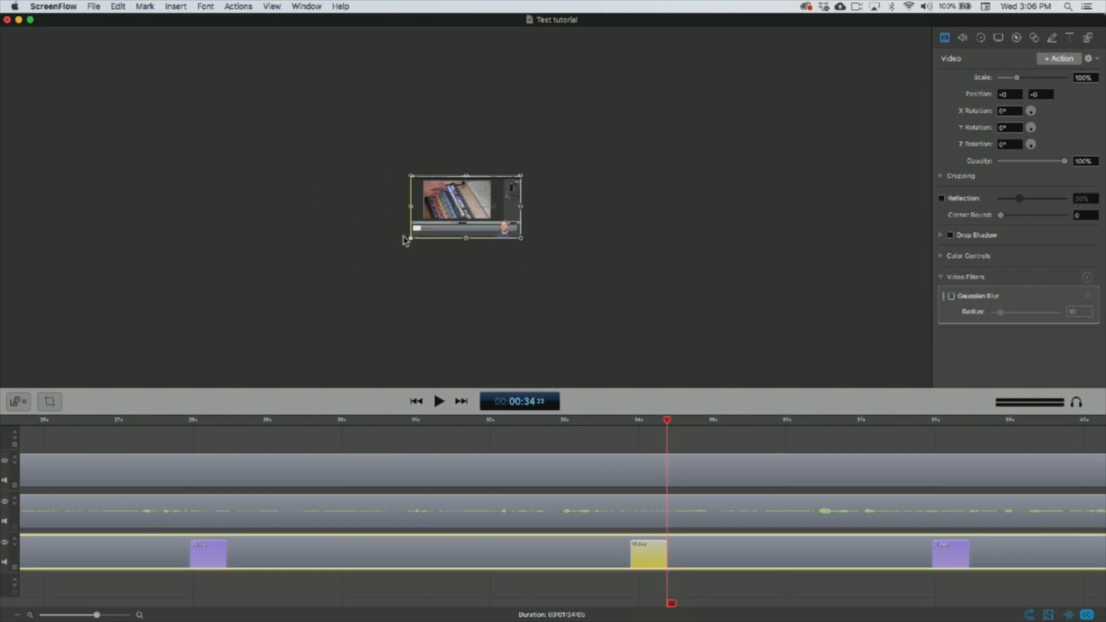
scroll(403, 240, up, 6)
scroll(403, 241, down, 2)
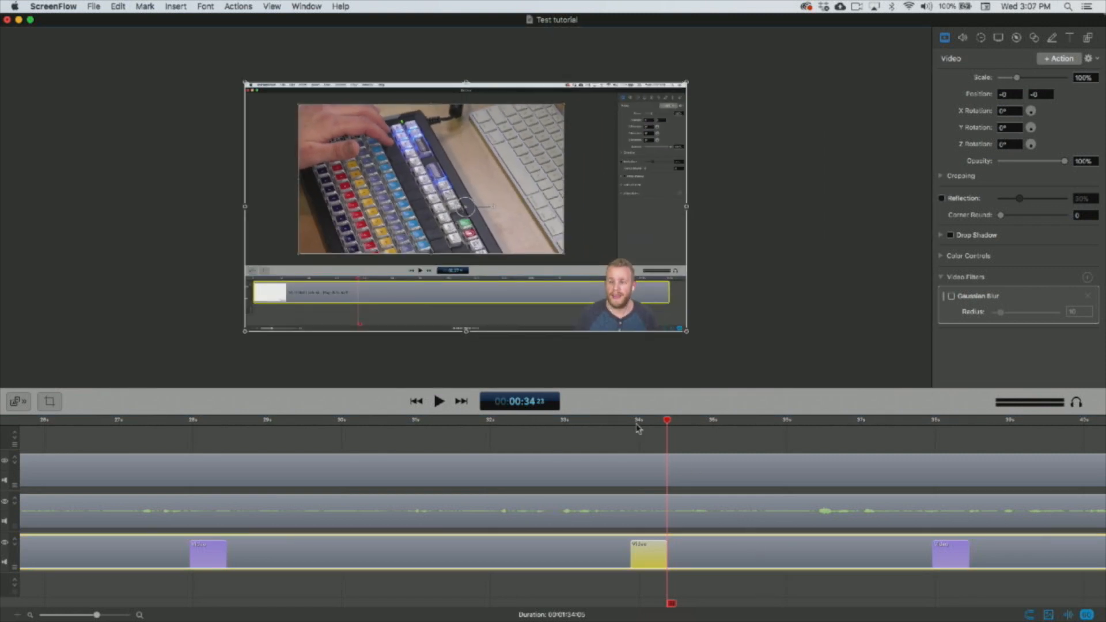
Play from just before the new 34-second action through the recording's zoom at 38 seconds and the presenter's move near 43 seconds.
click(618, 423)
key(space)
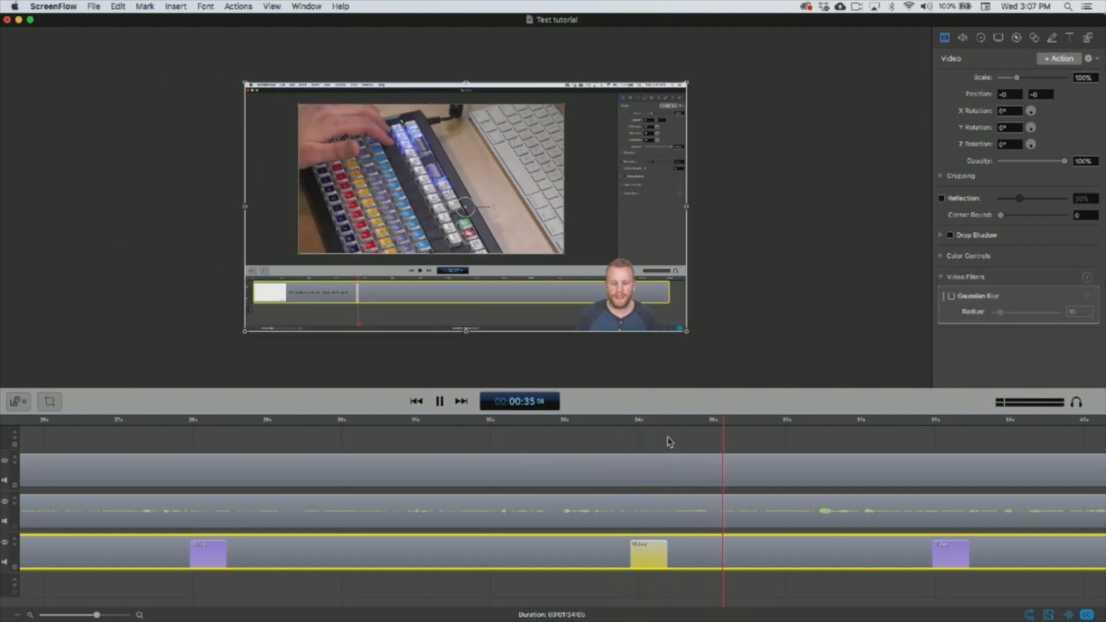
scroll(932, 441, right, 5)
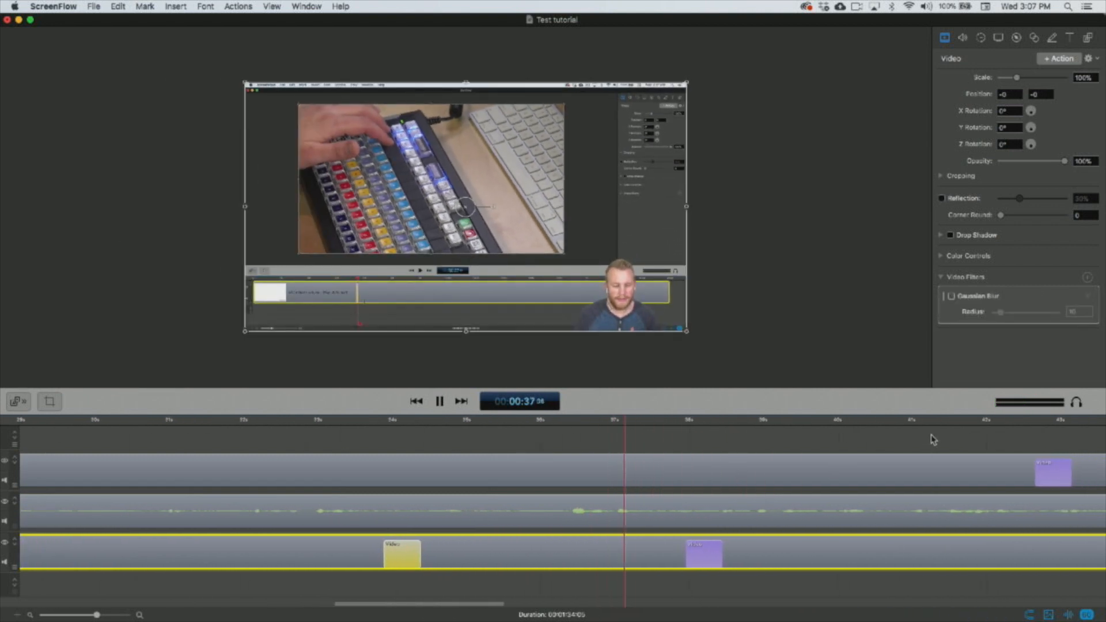
scroll(948, 435, right, 2)
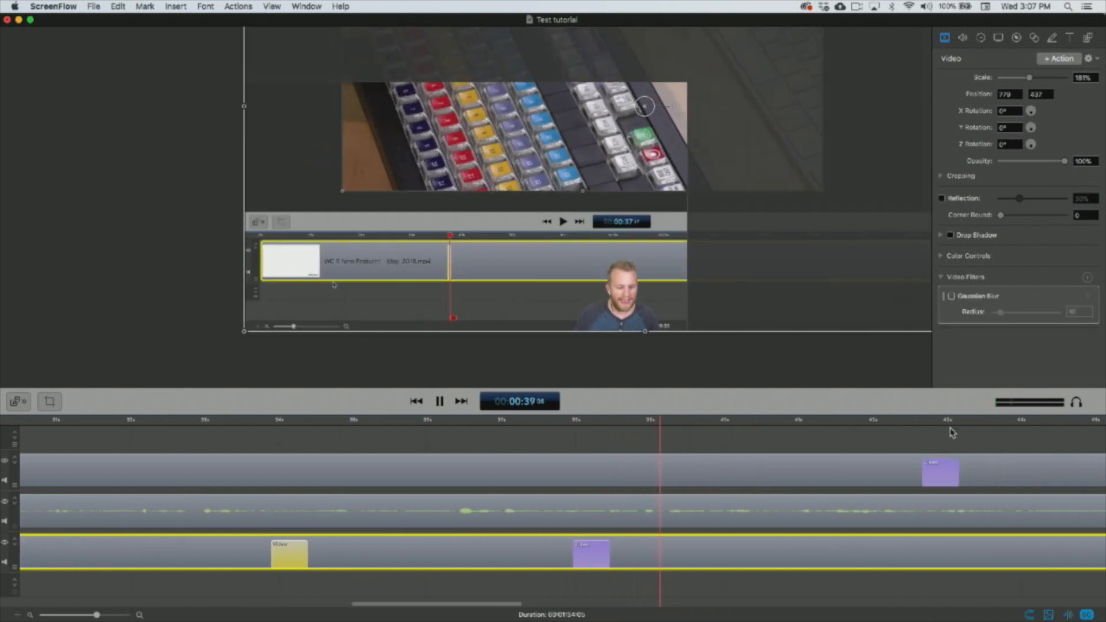
scroll(948, 435, right, 2)
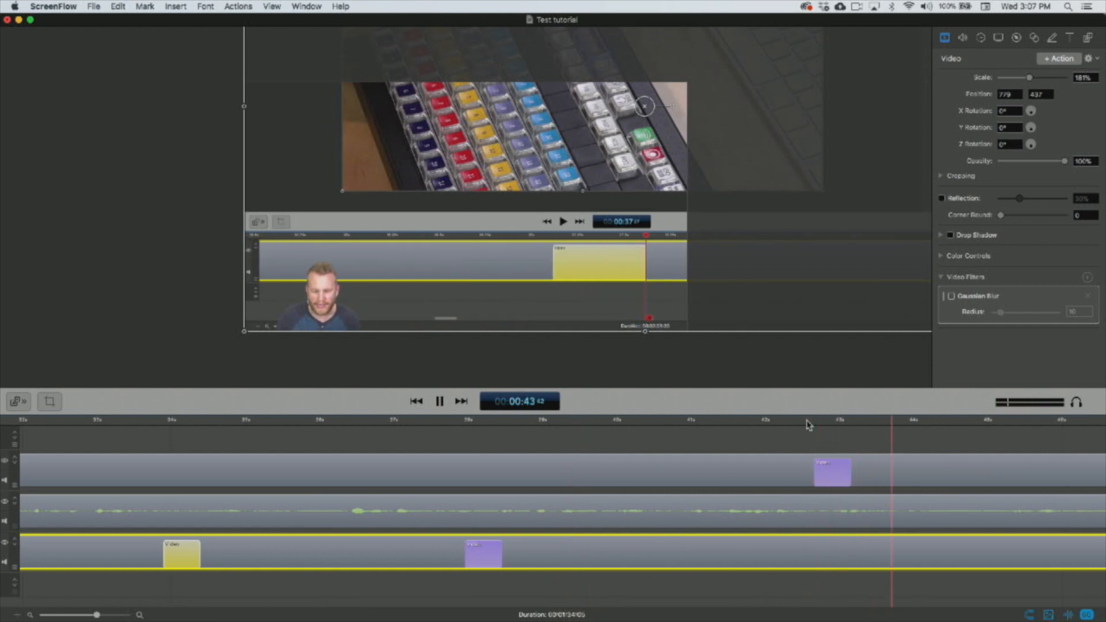
Play the stretch around 1:05 to check the simultaneous video actions on the presenter and screen recording clips.
scroll(809, 425, right, 18)
key(space)
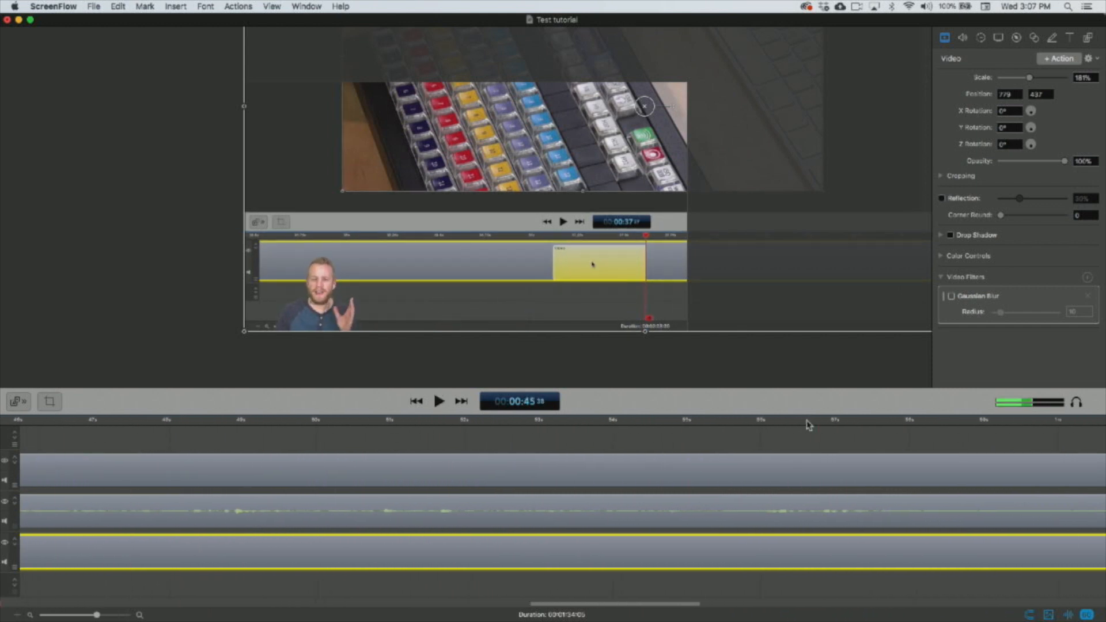
scroll(809, 425, right, 13)
click(695, 422)
key(space)
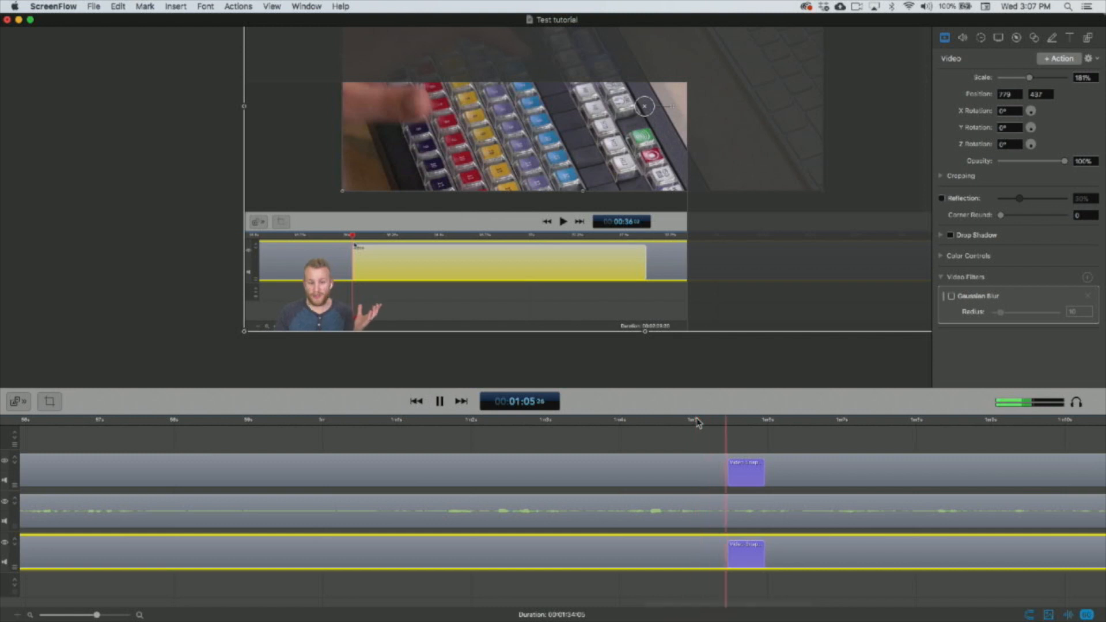
scroll(694, 433, right, 14)
key(space)
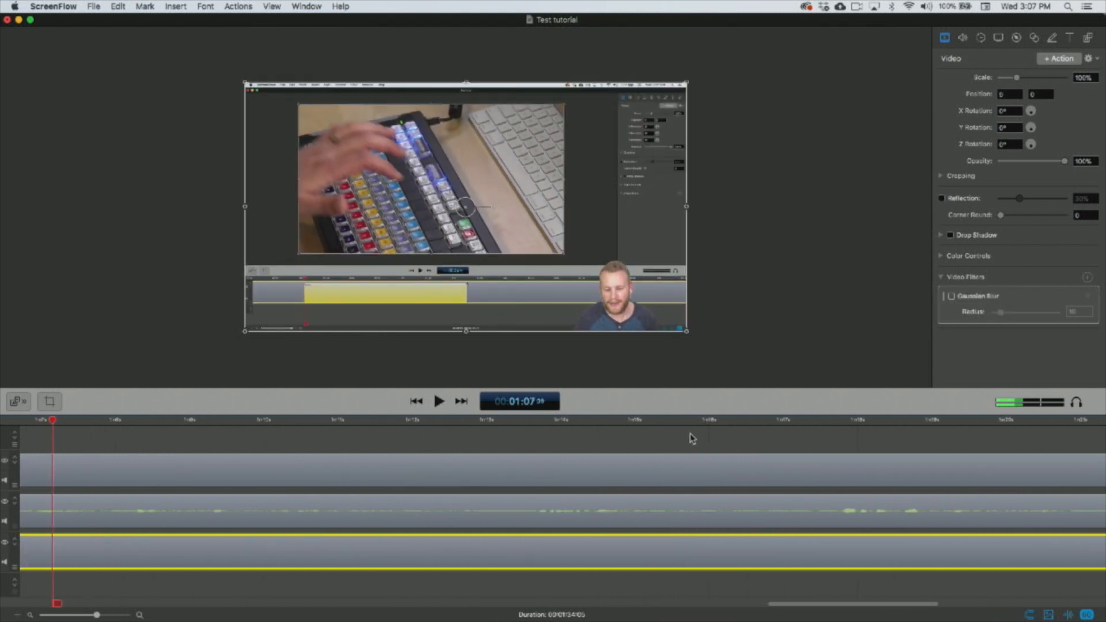
Play from just before the closing transition near 1:27 to check the switch to the full-size presenter with the lower third.
scroll(693, 439, right, 20)
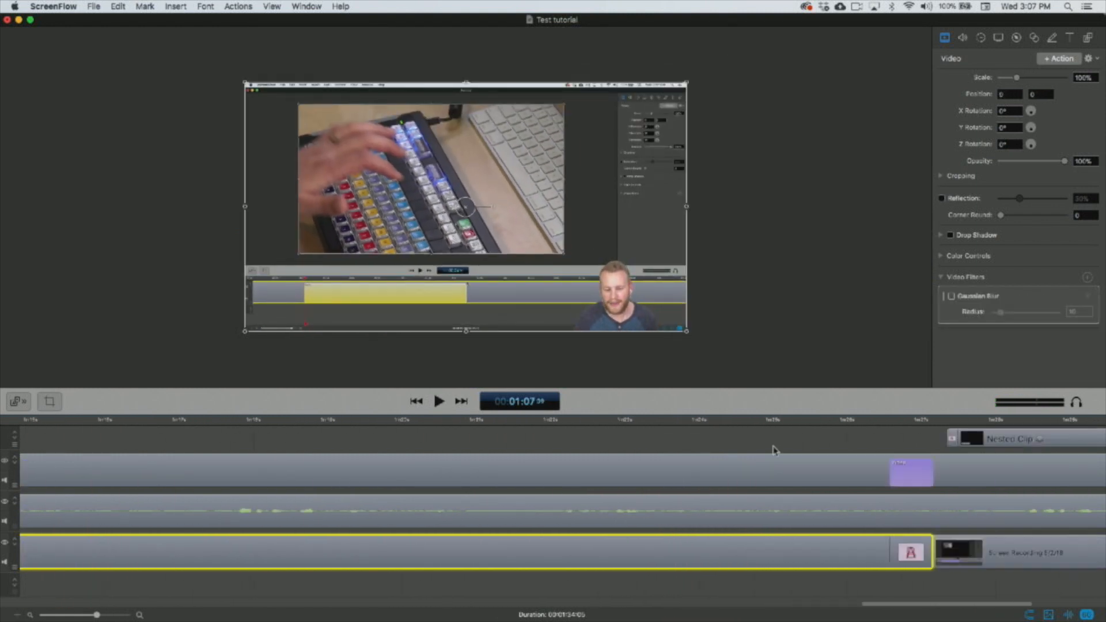
click(416, 420)
key(space)
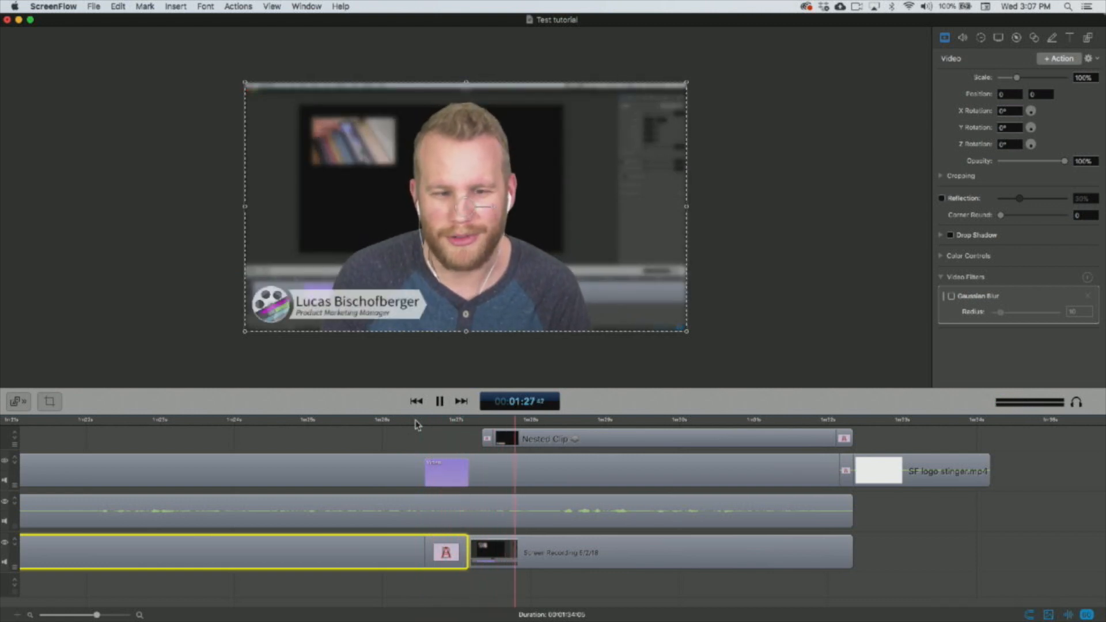
key(space)
Export the project with the customized Web - High preset at 1920 x 1080, replacing the existing file on the Desktop.
click(99, 7)
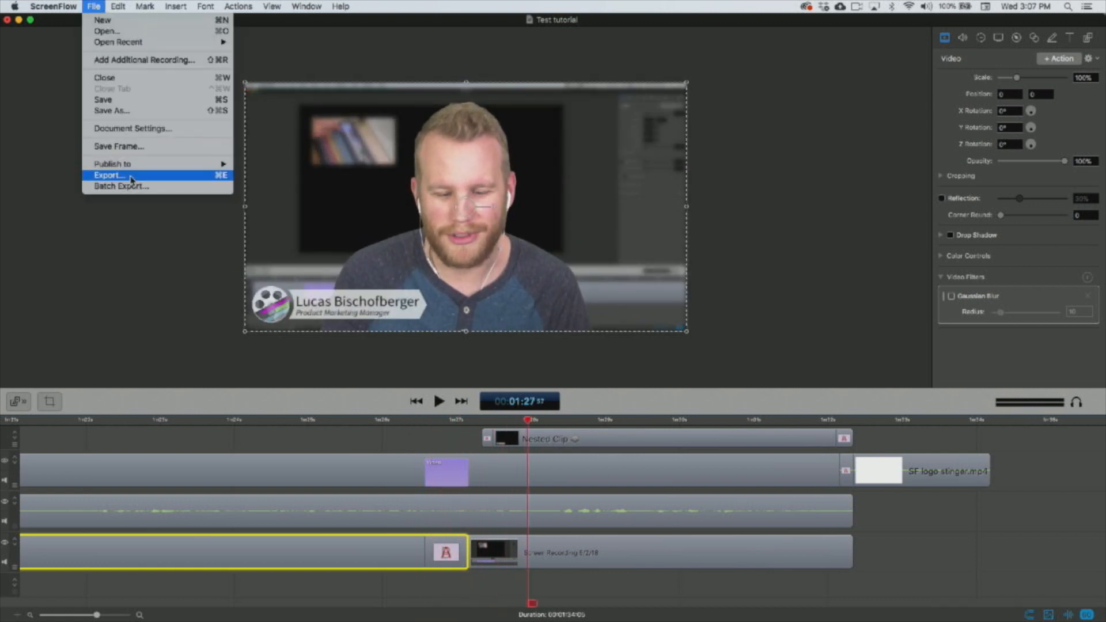
click(129, 176)
click(668, 276)
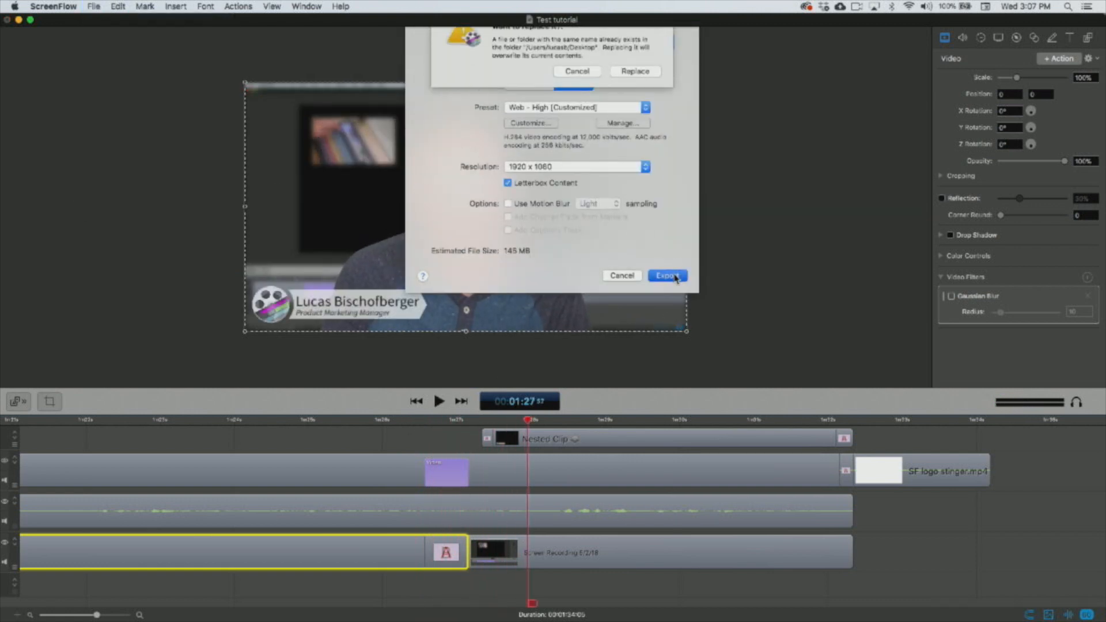
click(631, 106)
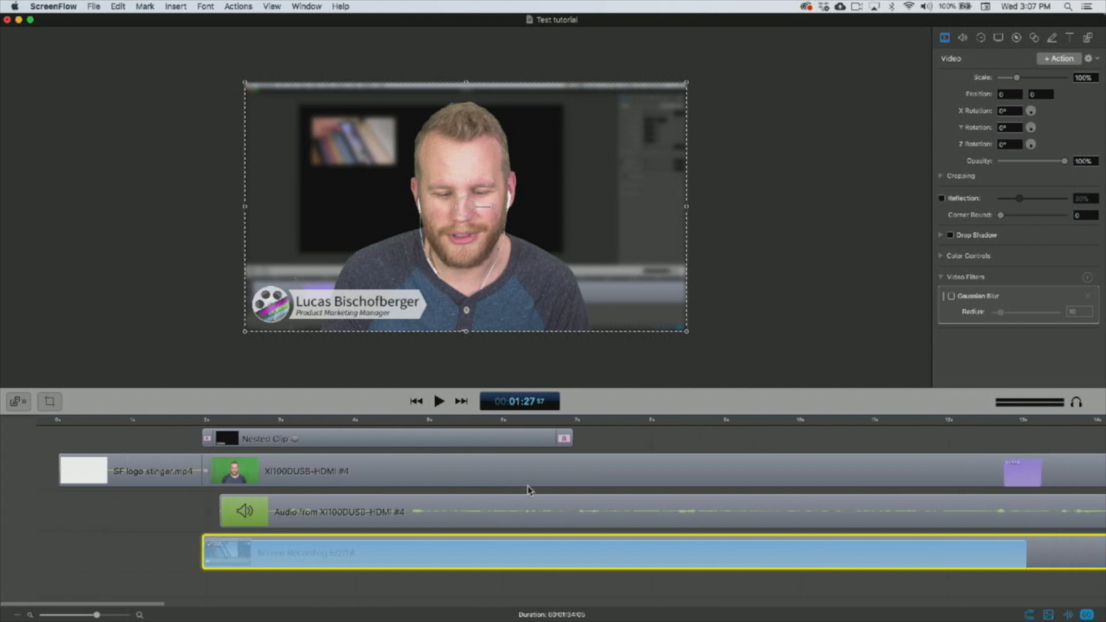
Split the webcam video and its audio clip at 00:00:02;37 and delete the short pieces before the cut.
drag(155, 428, 218, 425)
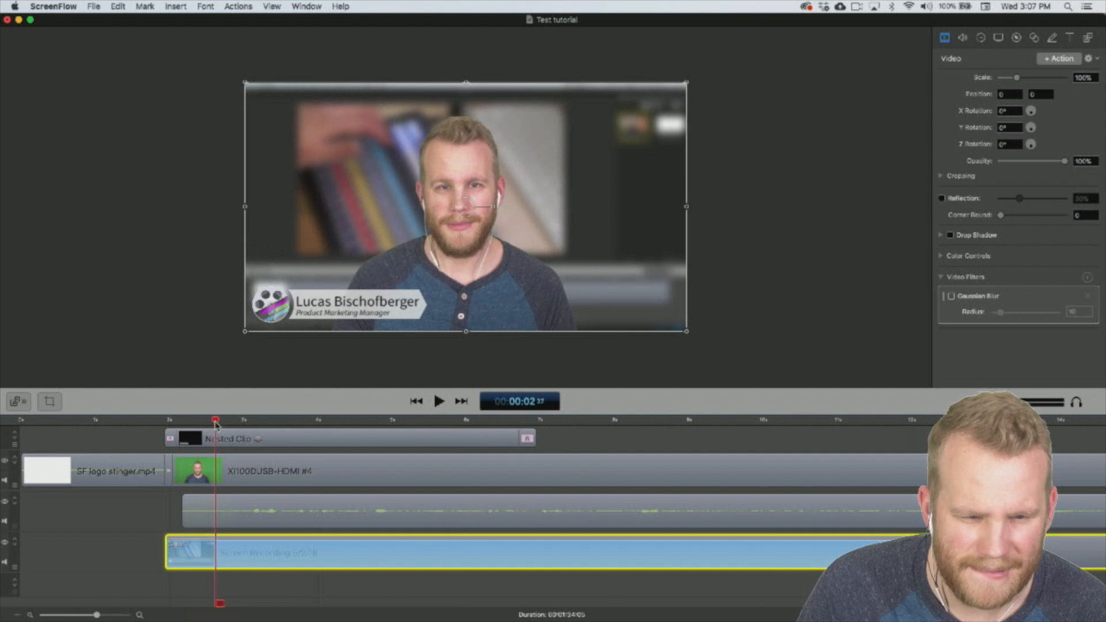
drag(171, 521, 216, 487)
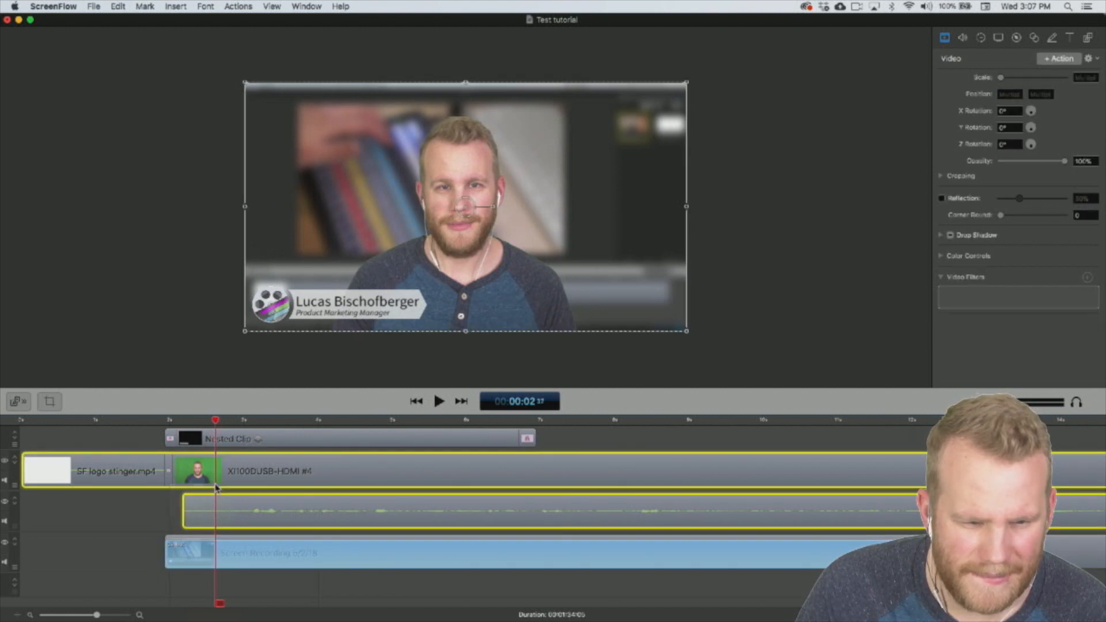
key(t)
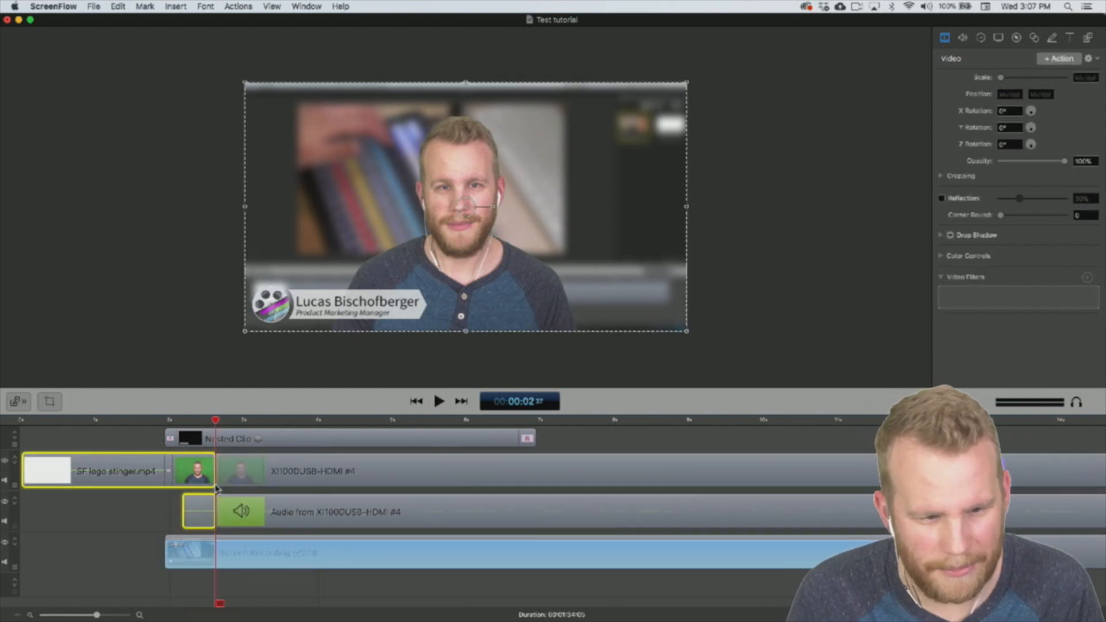
click(140, 509)
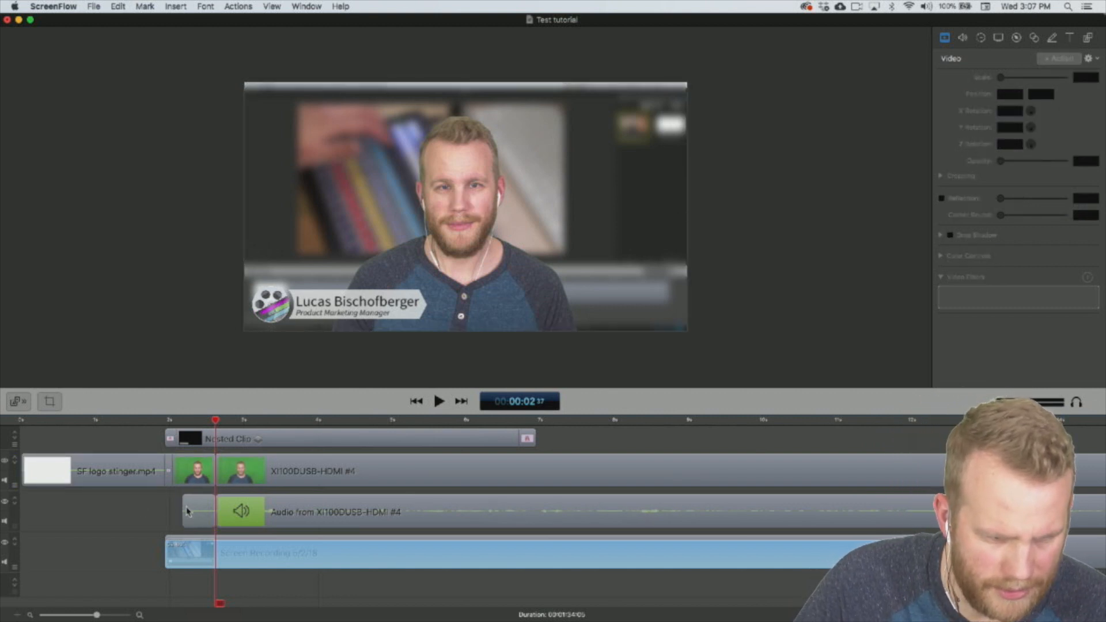
drag(182, 513, 197, 482)
key(Delete)
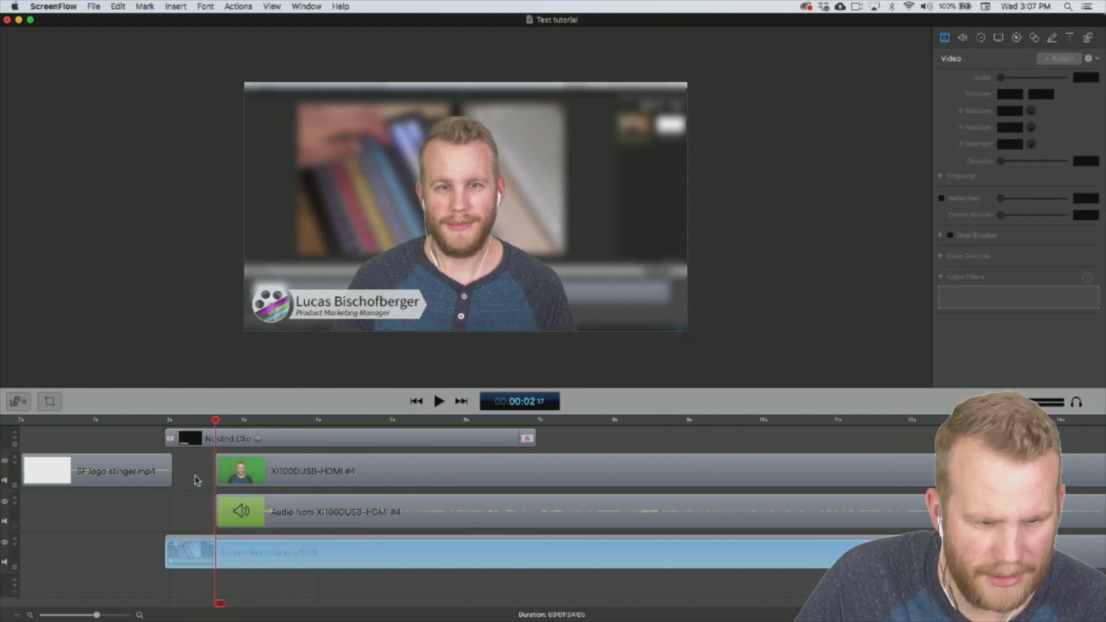
Select the webcam, audio, screen recording and closing clips and move them earlier together to close the gap after the opening logo stinger.
key(super+minus)
key(super+minus)
key(super+minus)
key(super+minus)
key(super+minus)
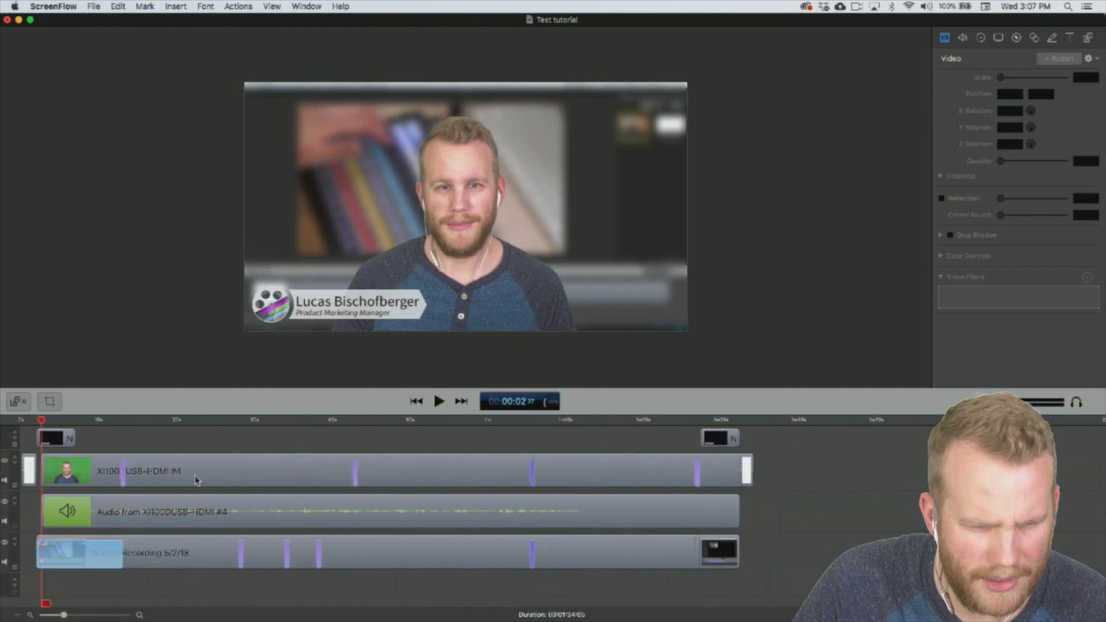
drag(675, 564, 554, 421)
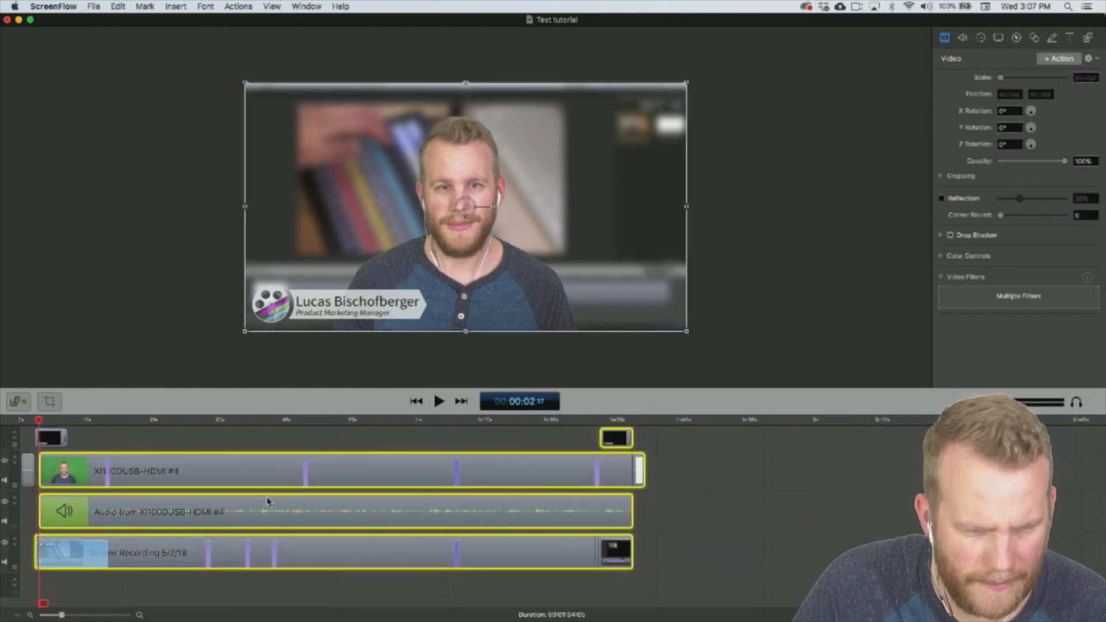
key(super+plus)
key(super+plus)
key(super+plus)
key(super+plus)
key(super+plus)
drag(291, 509, 247, 514)
Play the opening from about 1 second to check the transition from the logo stinger to the presenter.
click(134, 423)
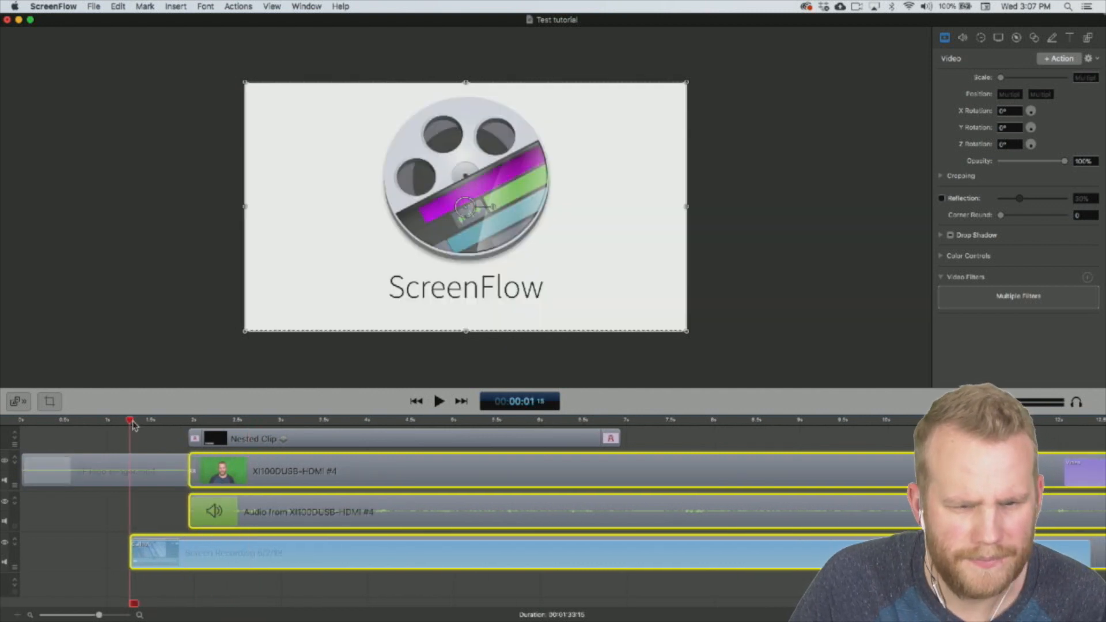
key(space)
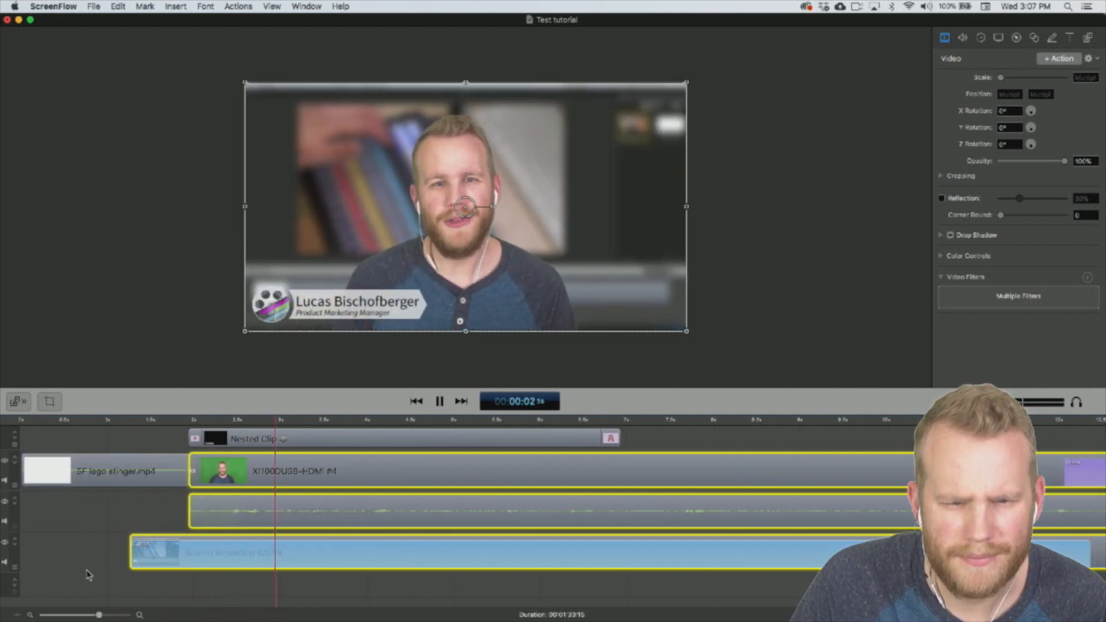
key(space)
Export the video as Test tutorial.mp4 to the Desktop with the customized Web - High preset at 1920 x 1080.
click(94, 6)
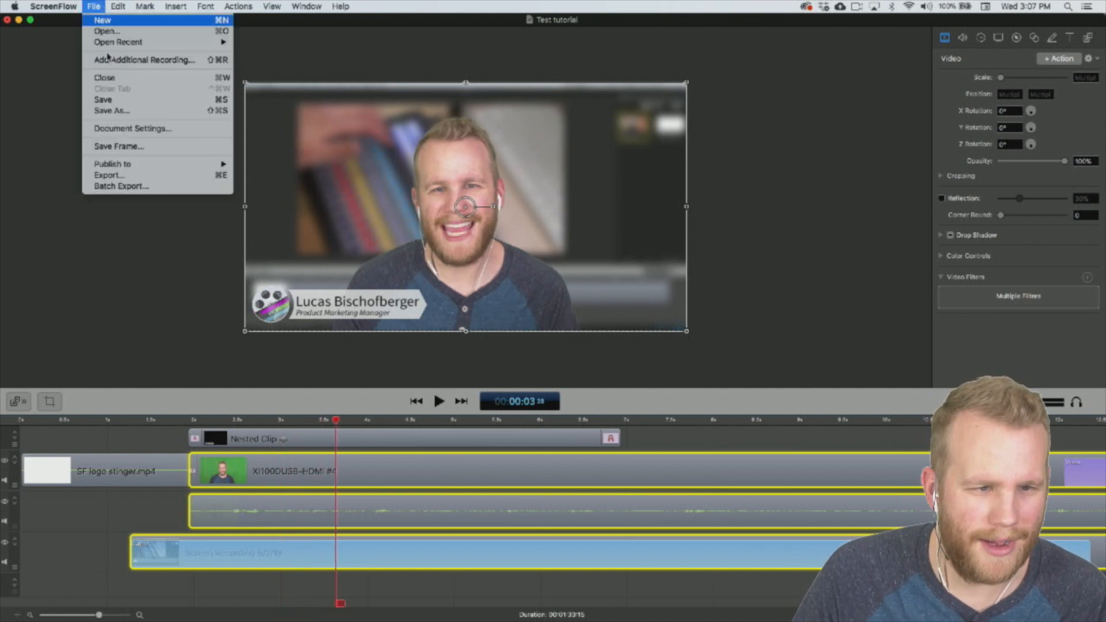
click(160, 175)
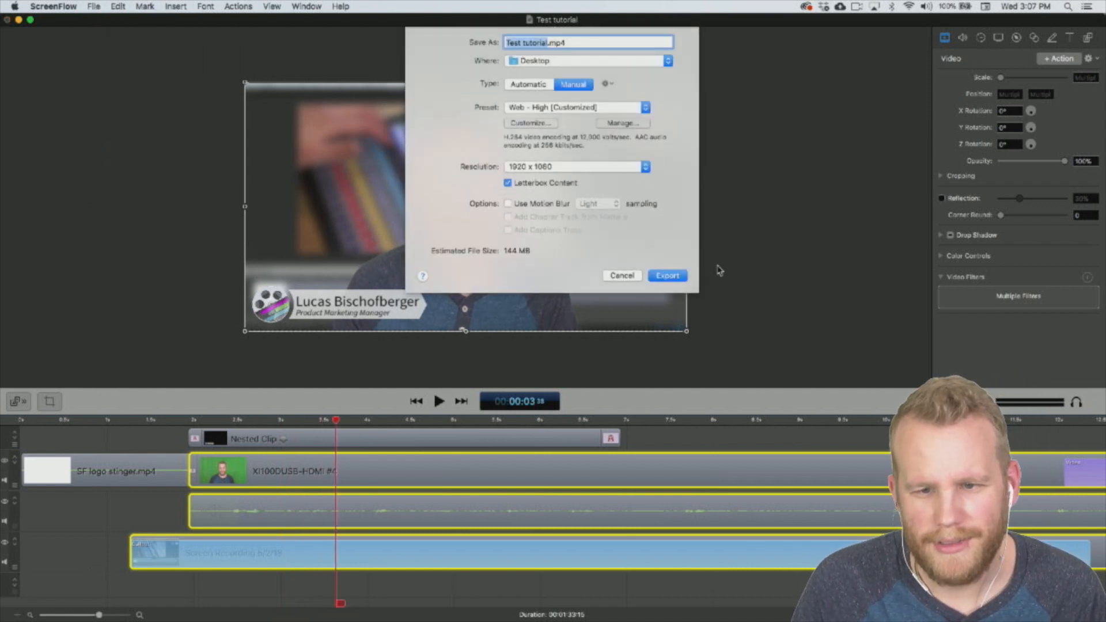
click(681, 280)
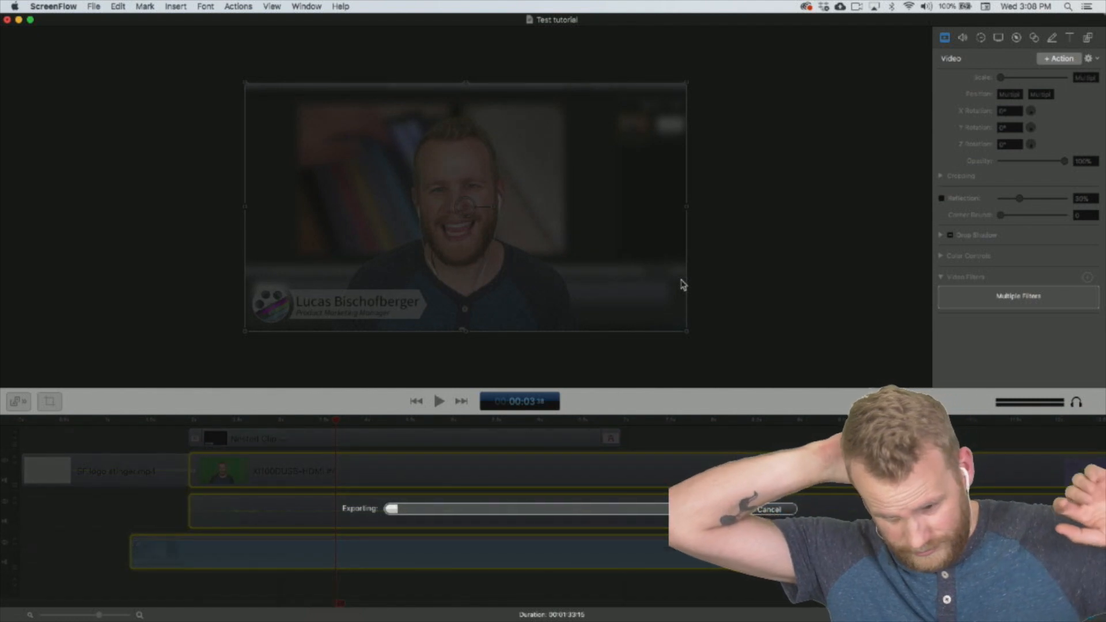